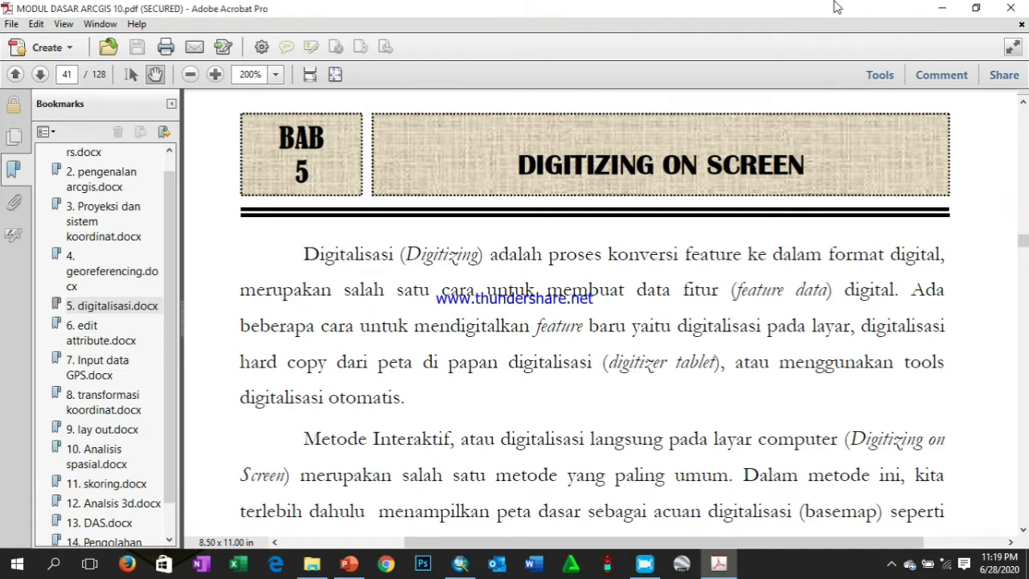
# Minimize the PDF manual, and switch to ArcMap with the SPOT_67_Gorontalo_2016-2017 imagery
pyautogui.click(942, 8)
pyautogui.rightClick(614, 99)
pyautogui.click(655, 145)
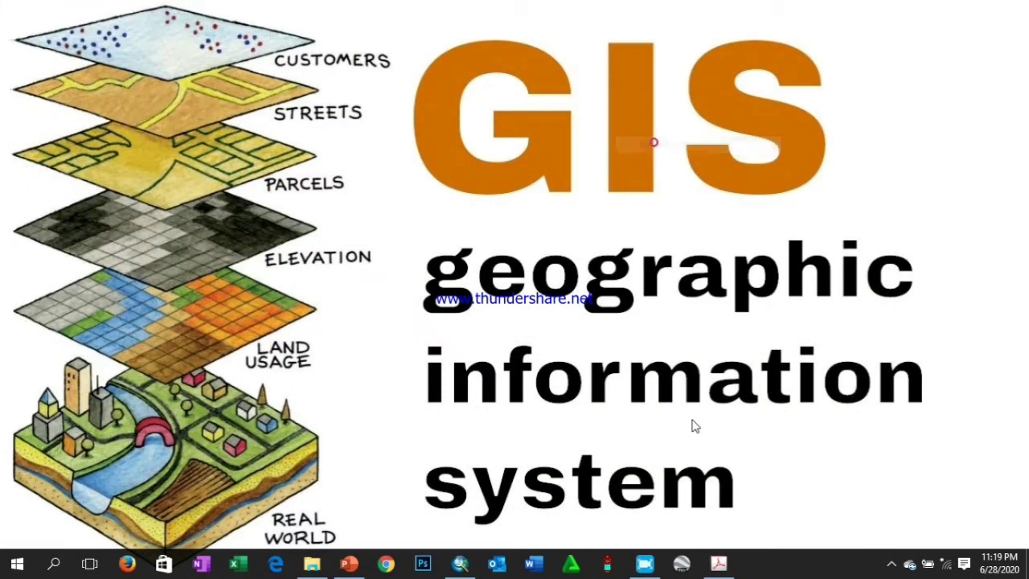
pyautogui.click(459, 560)
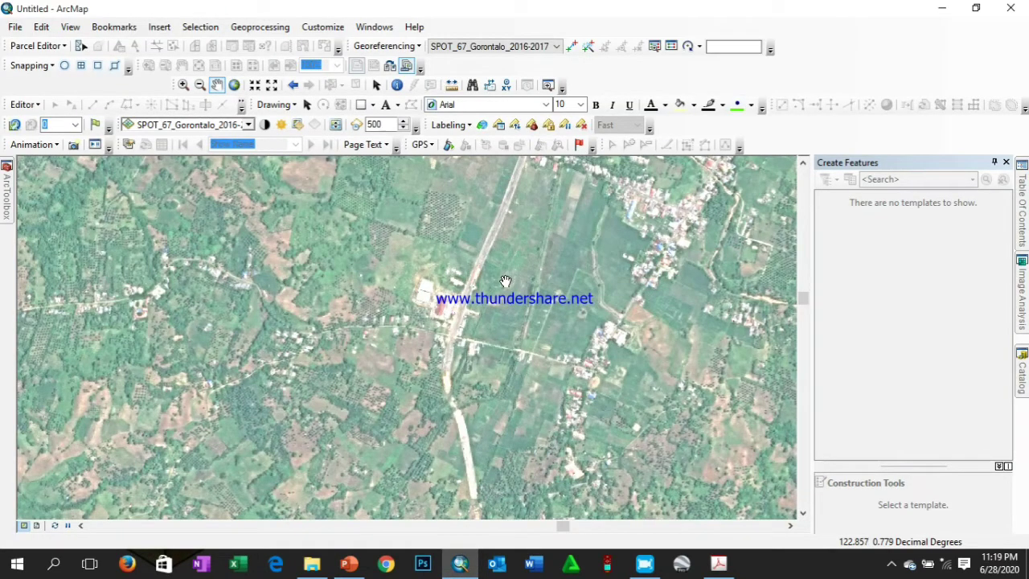
# Examine the settlements, roads and farmland on the SPOT_67_Gorontalo_2016-2017 imagery at scales between 1:6,000 and 1:15,000
pyautogui.moveTo(310, 292); pyautogui.dragTo(599, 247)
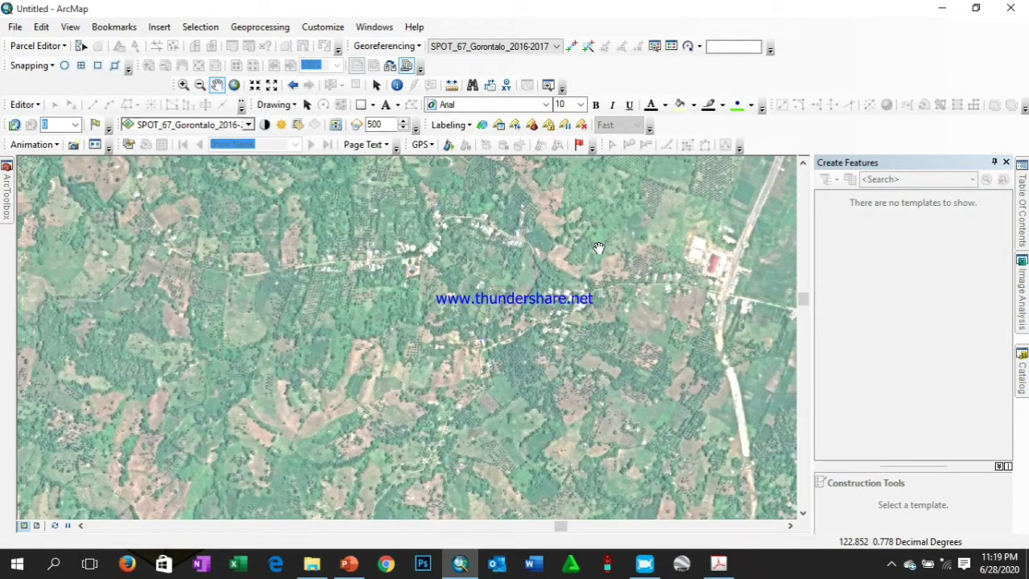
pyautogui.scroll(-3, 599, 248)
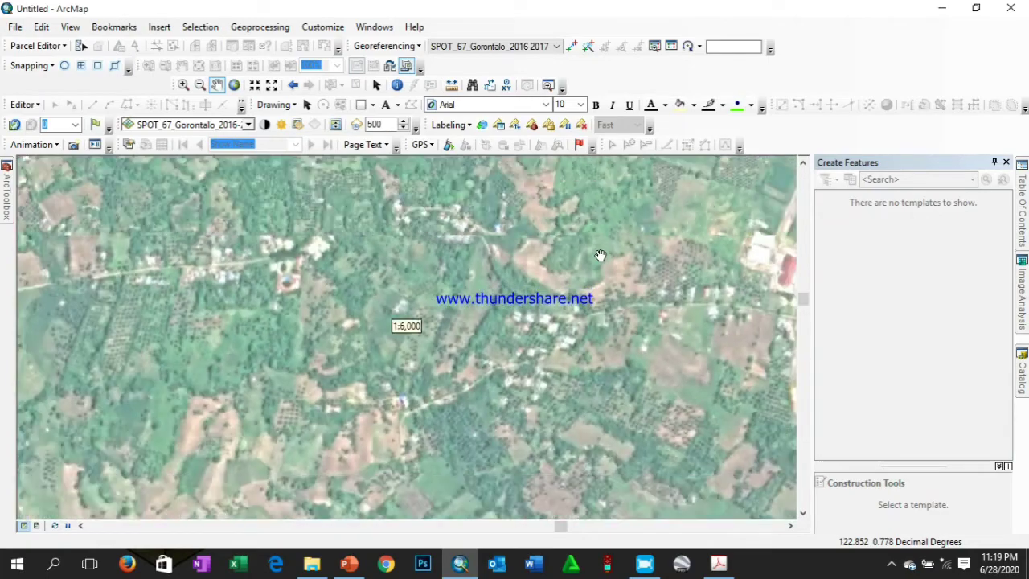
pyautogui.scroll(-1, 600, 256)
pyautogui.scroll(2, 601, 257)
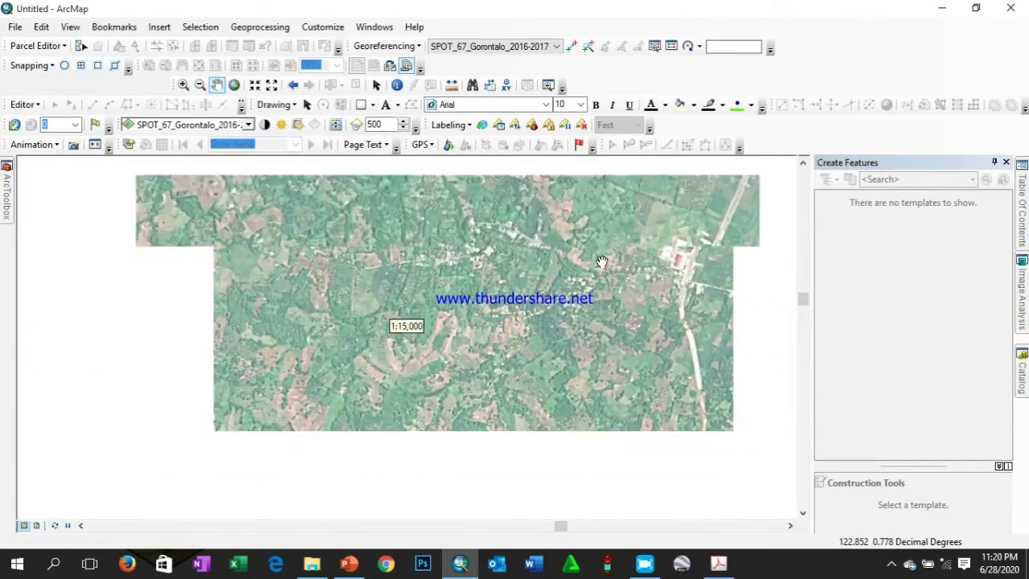
pyautogui.scroll(-2, 603, 262)
pyautogui.scroll(4, 603, 262)
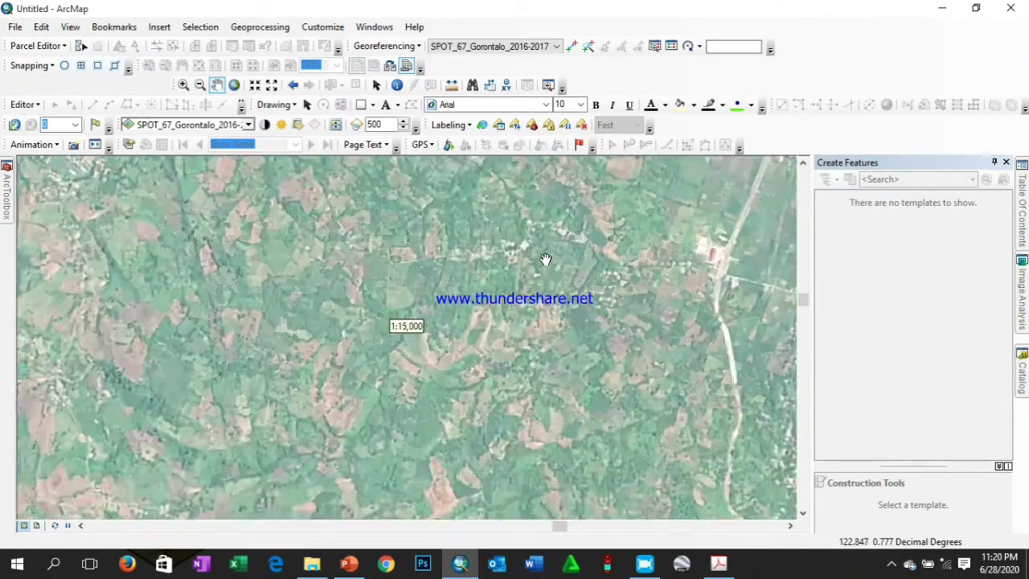
pyautogui.scroll(-3, 563, 261)
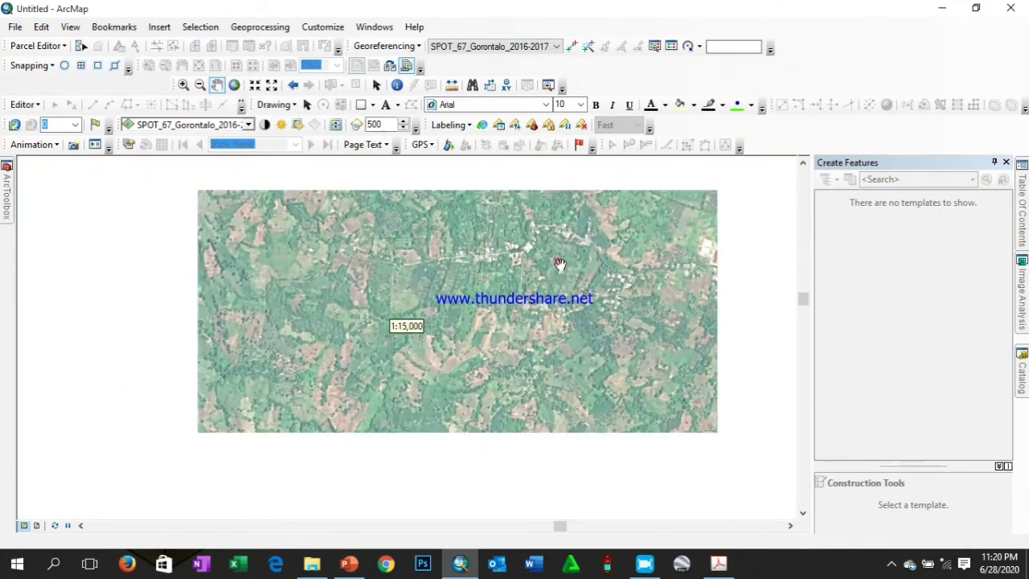
pyautogui.scroll(3, 602, 267)
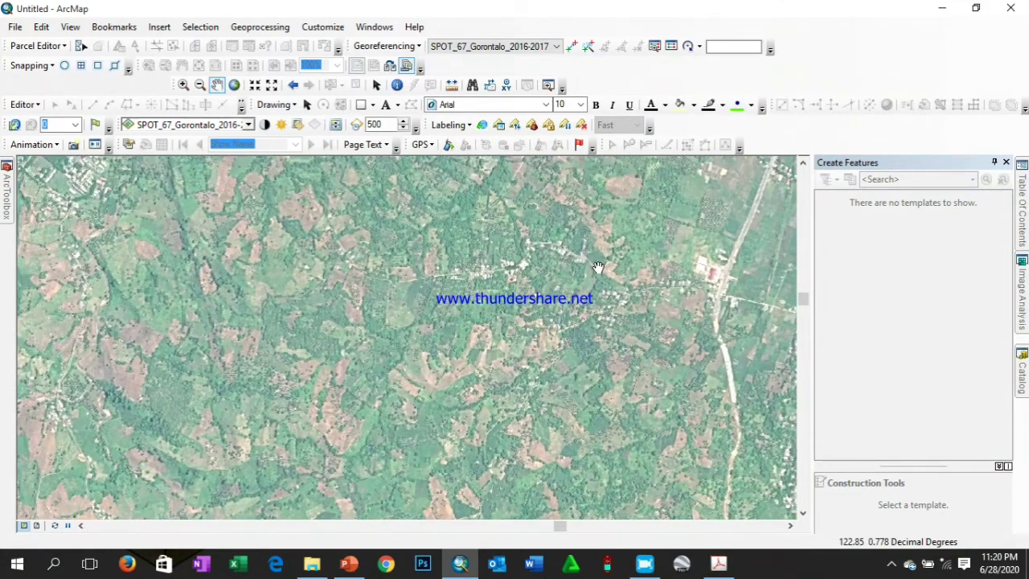
pyautogui.scroll(2, 597, 267)
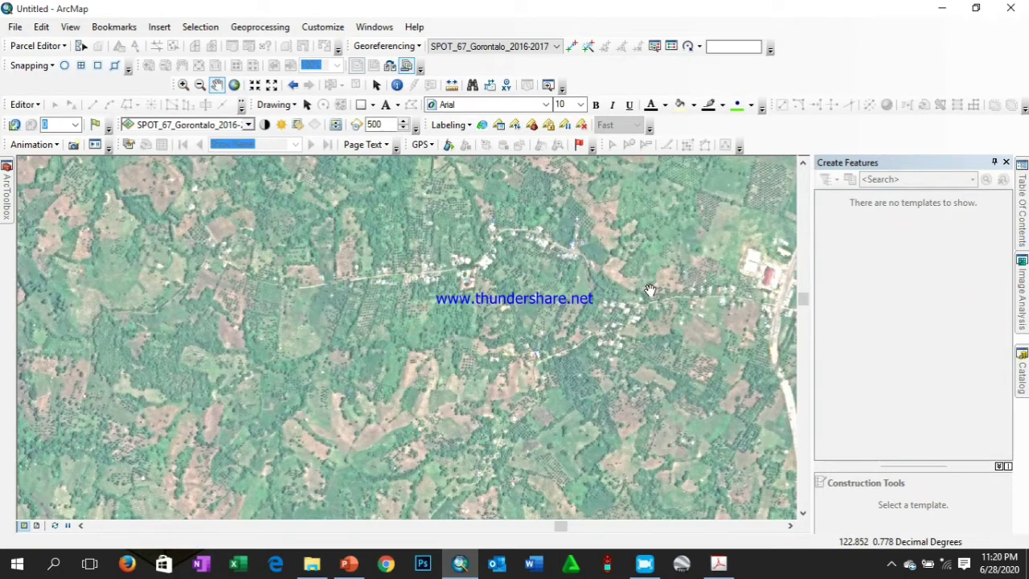
pyautogui.scroll(-1, 649, 290)
pyautogui.scroll(-1, 554, 291)
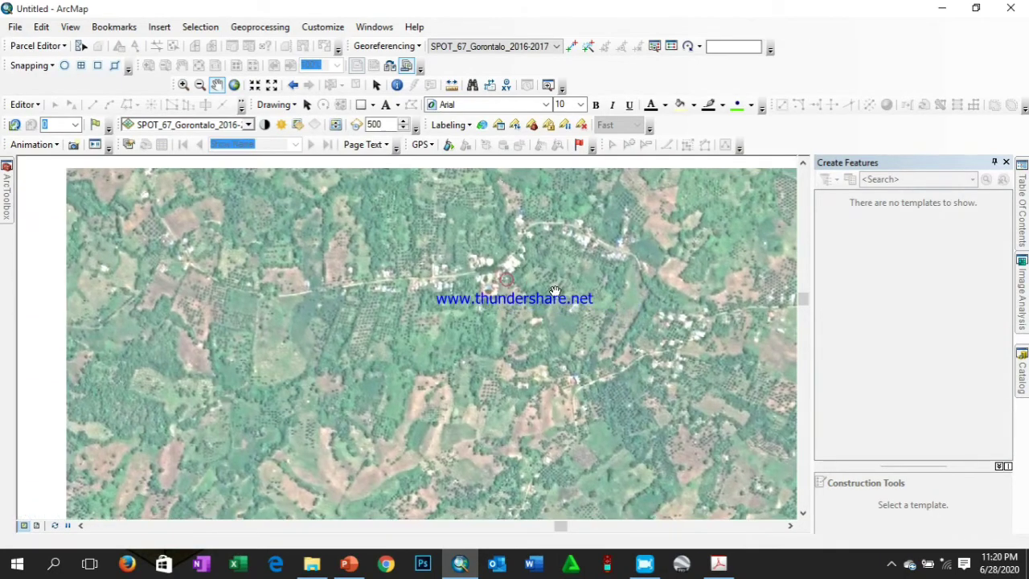
pyautogui.scroll(1, 555, 291)
pyautogui.scroll(-1, 559, 226)
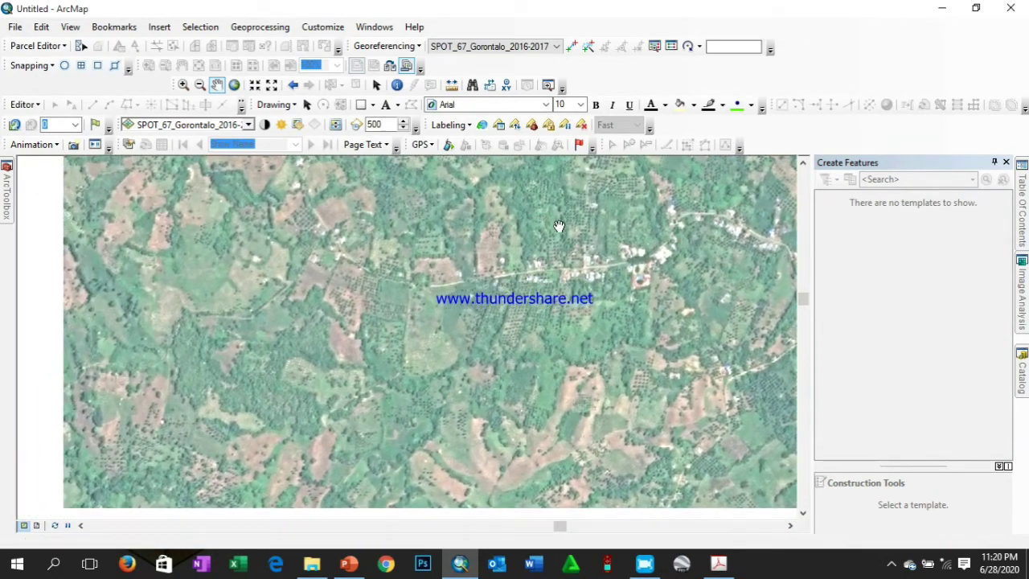
# Inspect the houses, the village road and the surrounding plots on the imagery at about 1:5,000 scale
pyautogui.moveTo(559, 226); pyautogui.dragTo(464, 256)
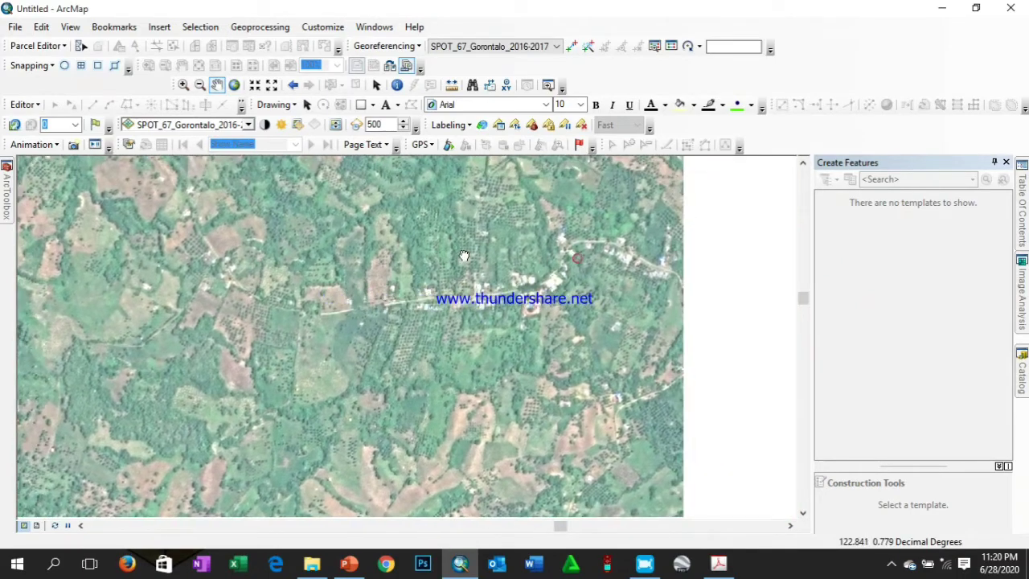
pyautogui.scroll(1, 407, 254)
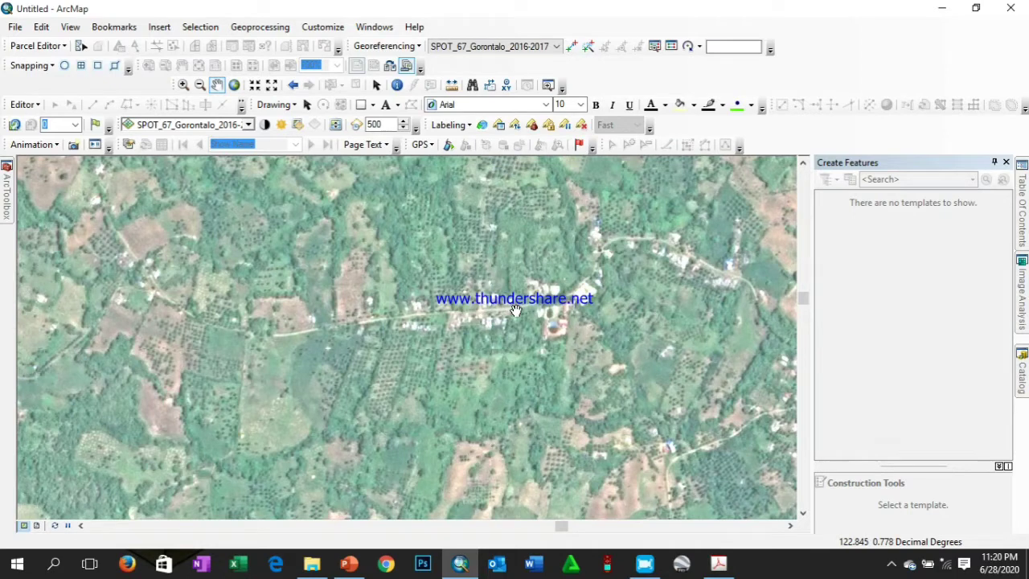
pyautogui.scroll(1, 516, 311)
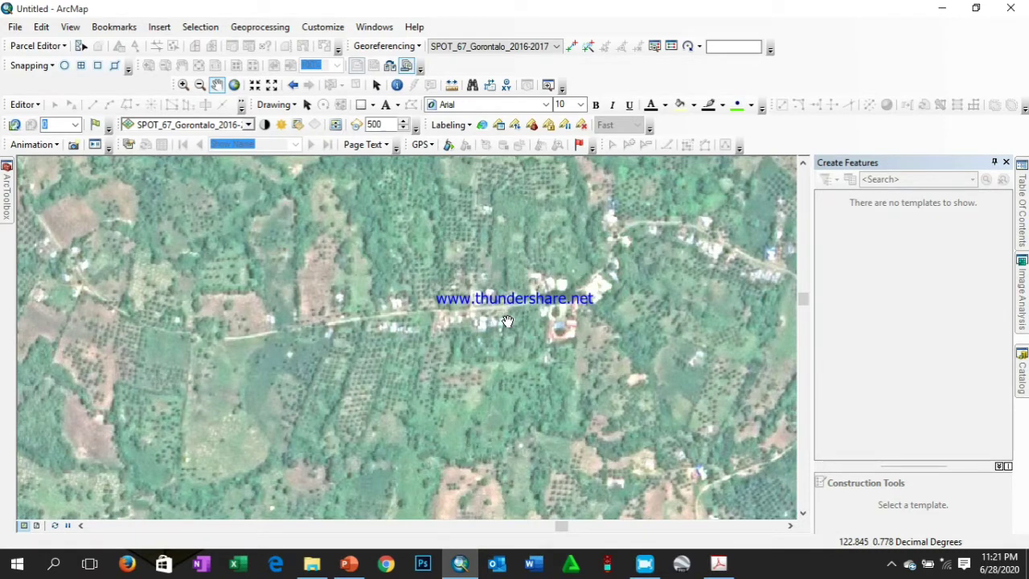
pyautogui.scroll(-1, 507, 321)
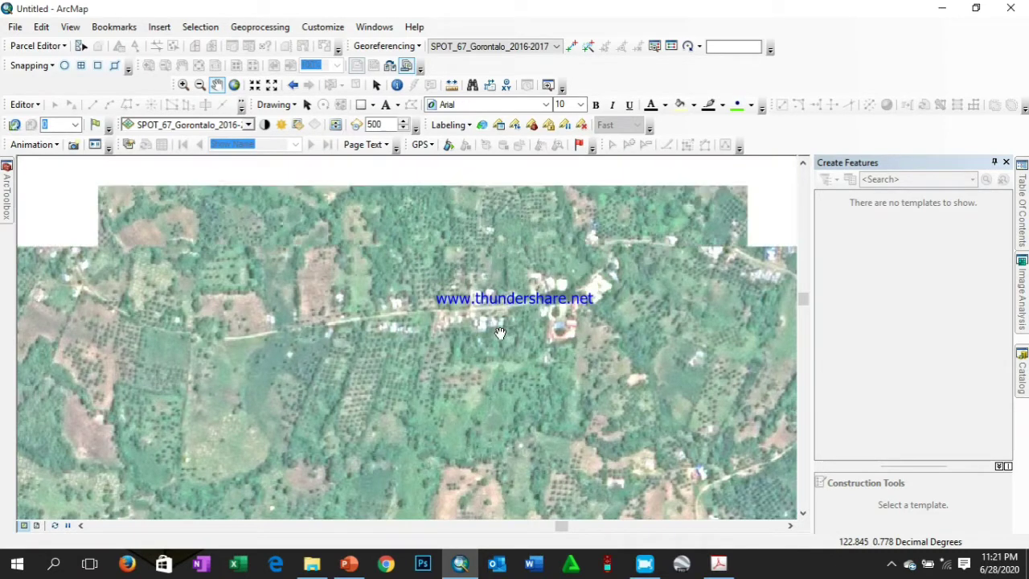
pyautogui.scroll(1, 499, 332)
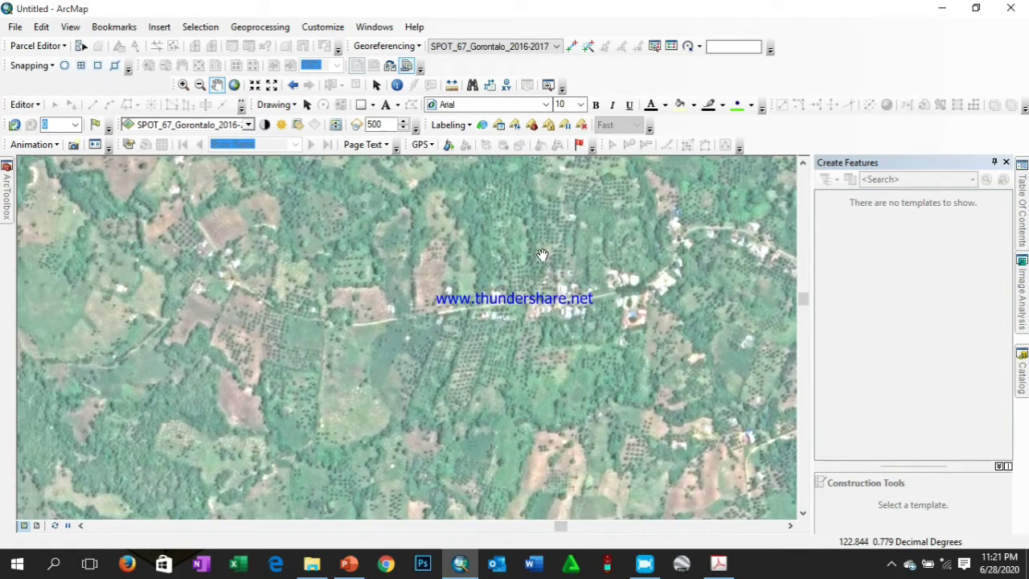
pyautogui.moveTo(542, 255); pyautogui.dragTo(434, 277)
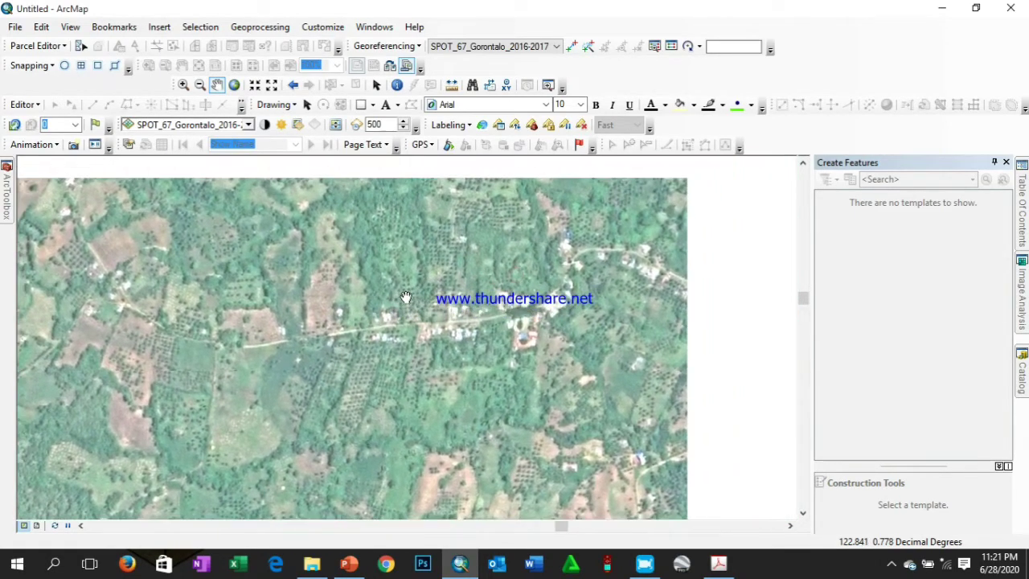
pyautogui.moveTo(658, 273); pyautogui.dragTo(535, 294)
pyautogui.scroll(1, 534, 294)
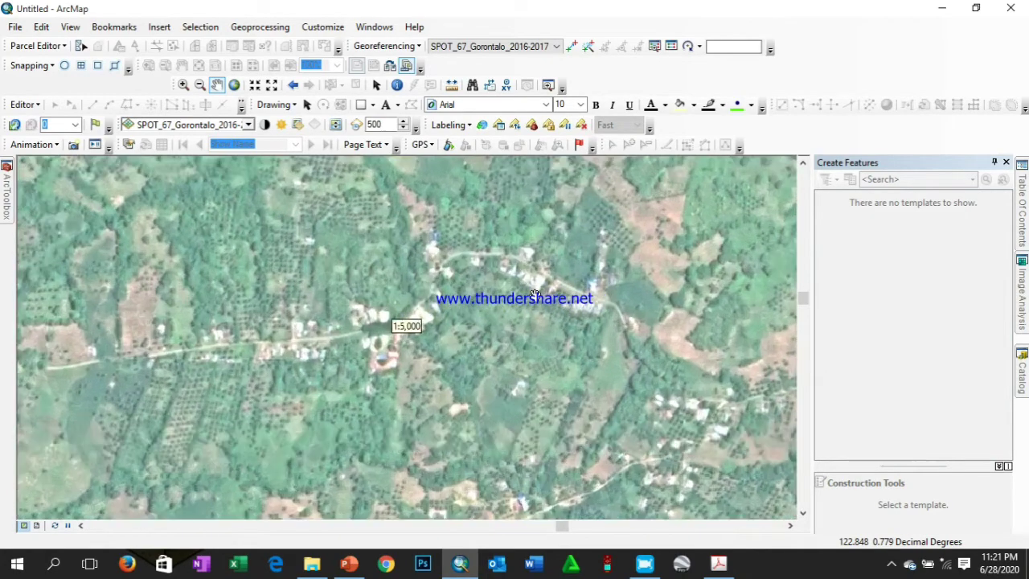
pyautogui.moveTo(424, 301); pyautogui.dragTo(440, 315)
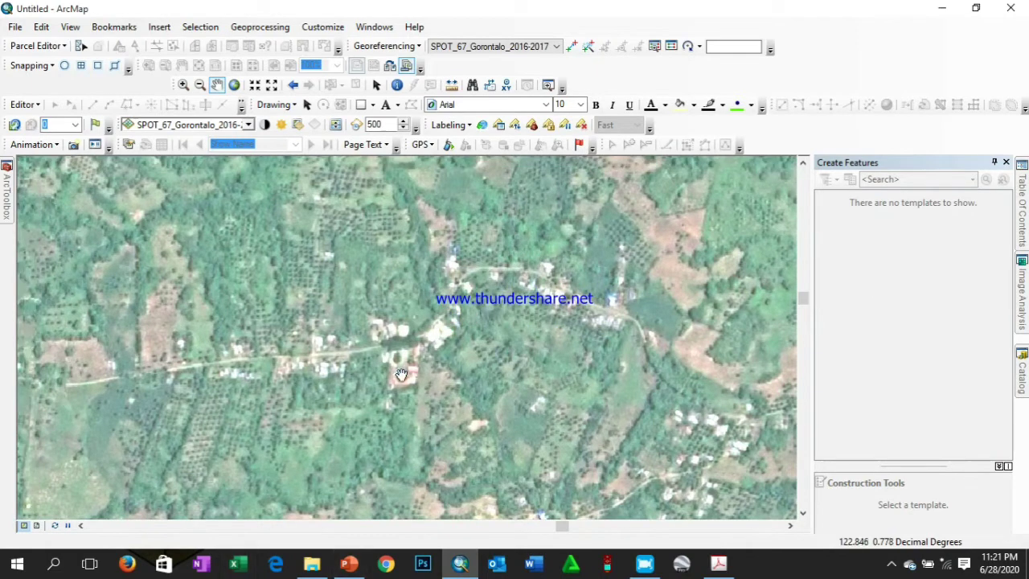
pyautogui.moveTo(402, 374); pyautogui.dragTo(378, 371)
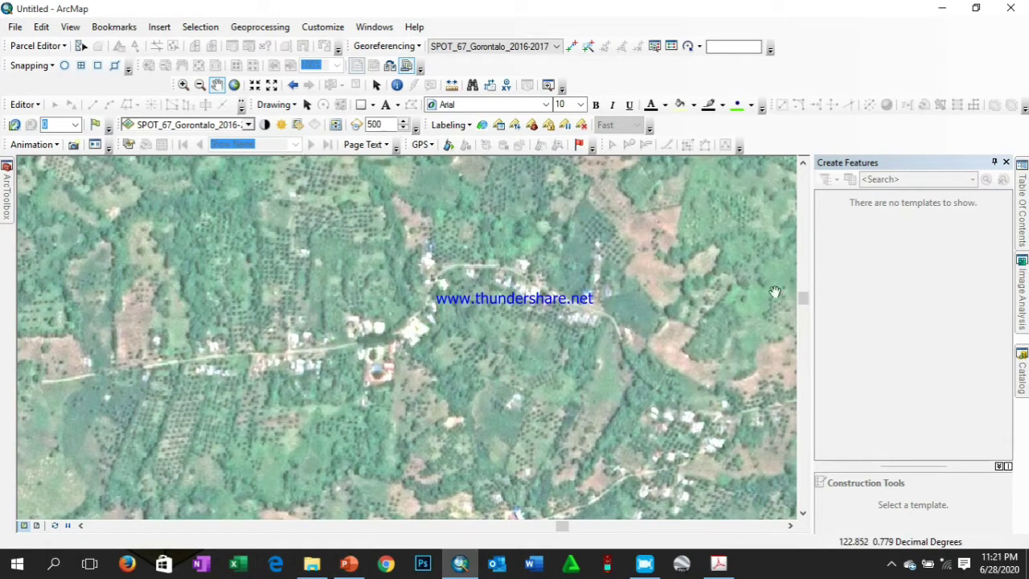
pyautogui.moveTo(449, 246); pyautogui.dragTo(457, 253)
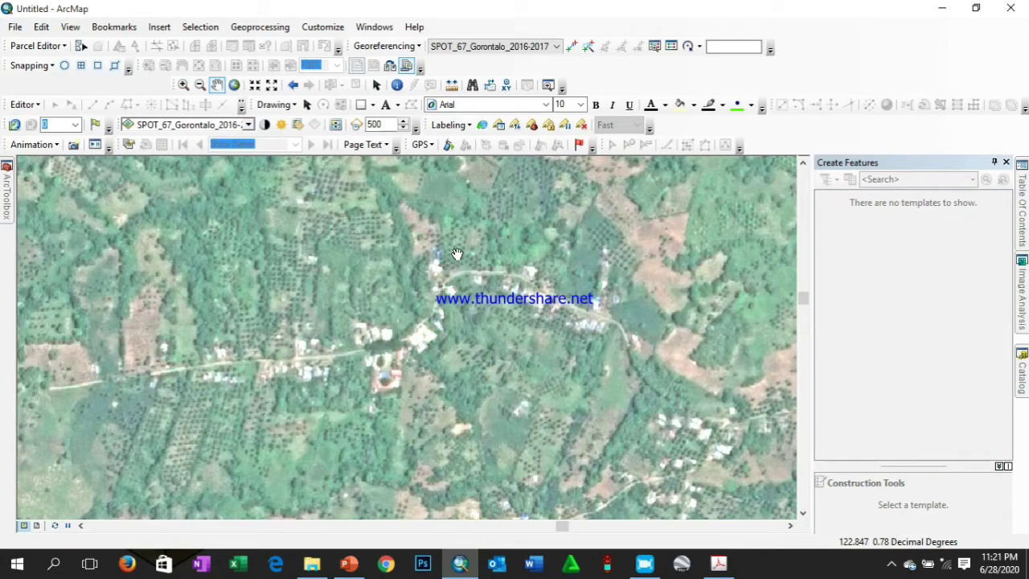
# Consult the Digitizing on Screen chapter in the PDF manual, and return to the imagery in ArcMap
pyautogui.click(718, 563)
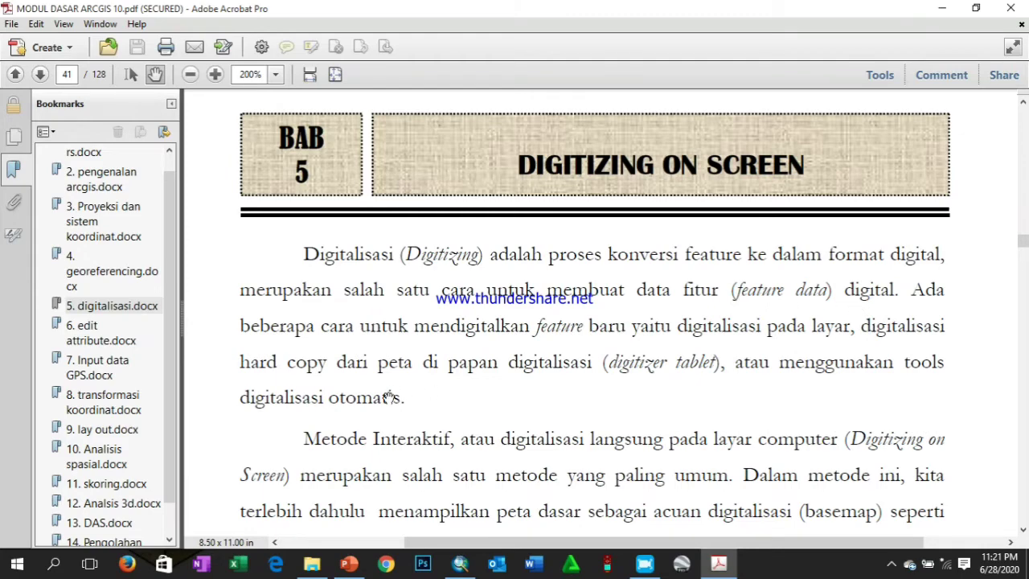
pyautogui.click(460, 562)
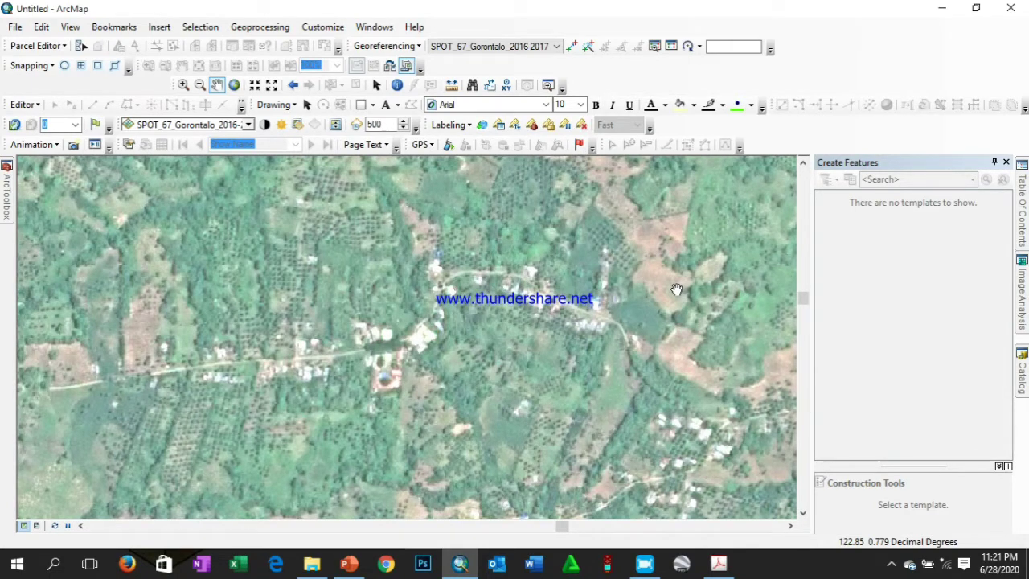
pyautogui.moveTo(673, 243); pyautogui.dragTo(689, 247)
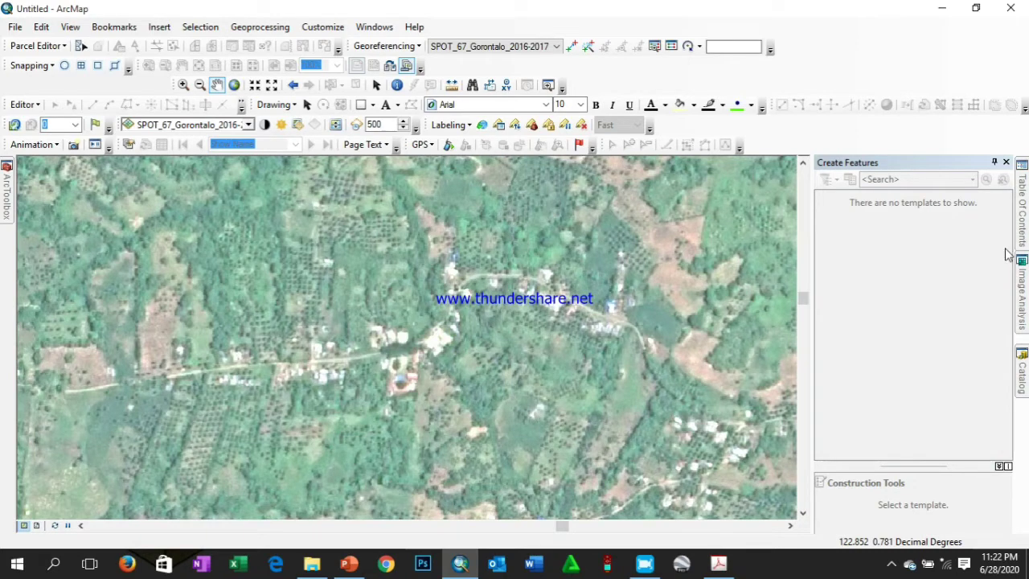
# Auto-hide the Create Features pane and set the Catalog location to the E:\ drive
pyautogui.click(994, 162)
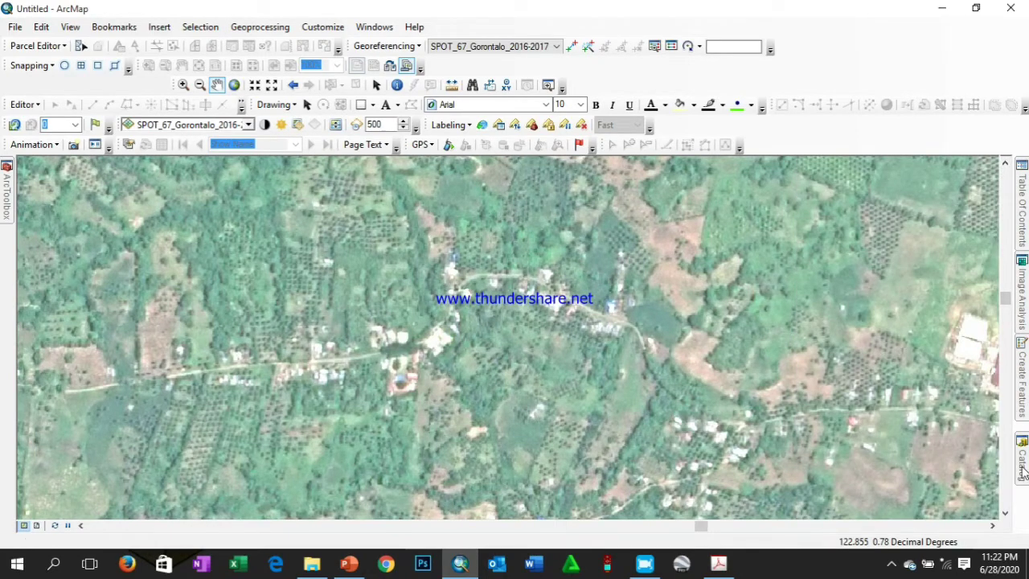
pyautogui.moveTo(1022, 473)
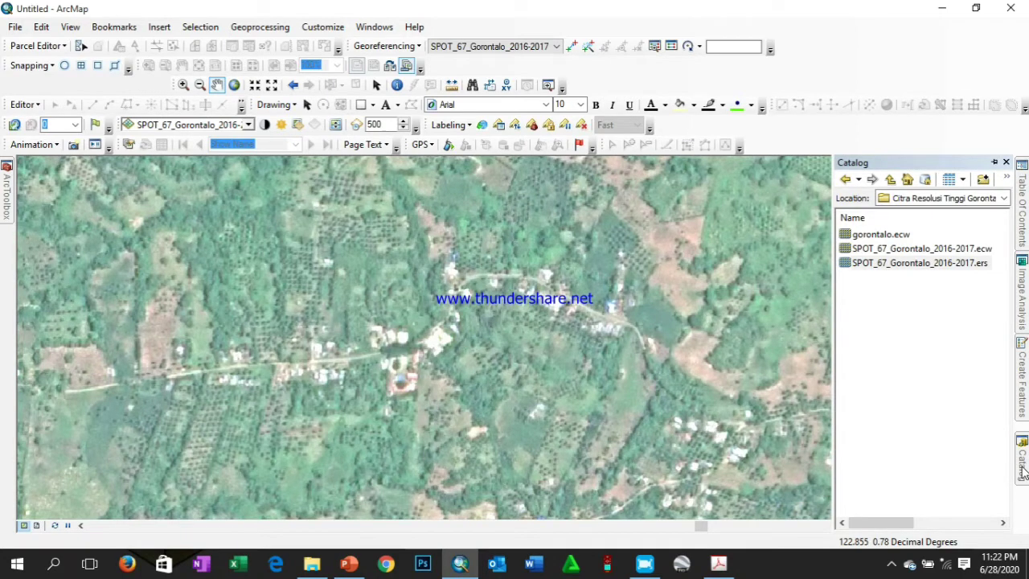
pyautogui.click(1004, 198)
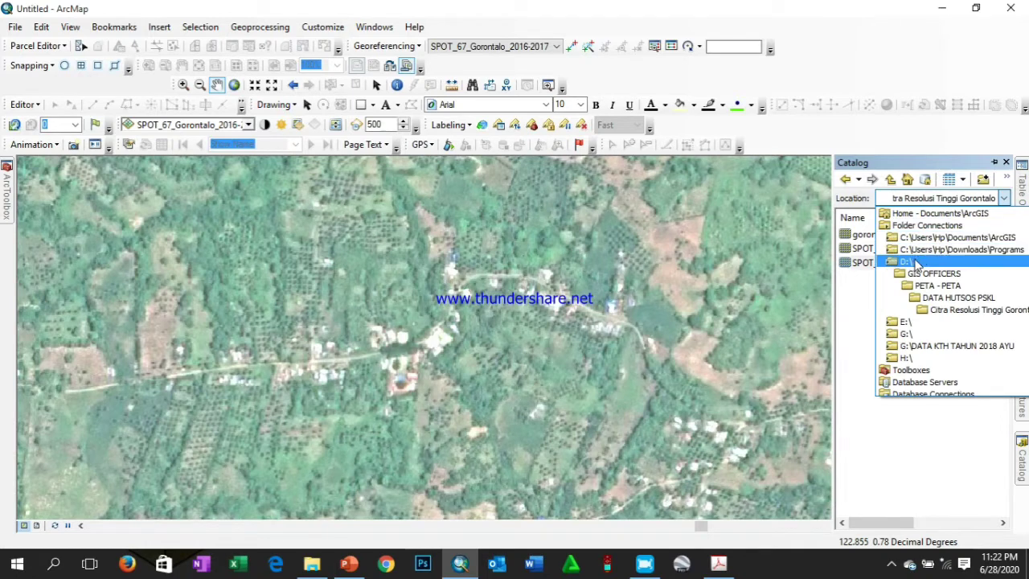
pyautogui.click(917, 264)
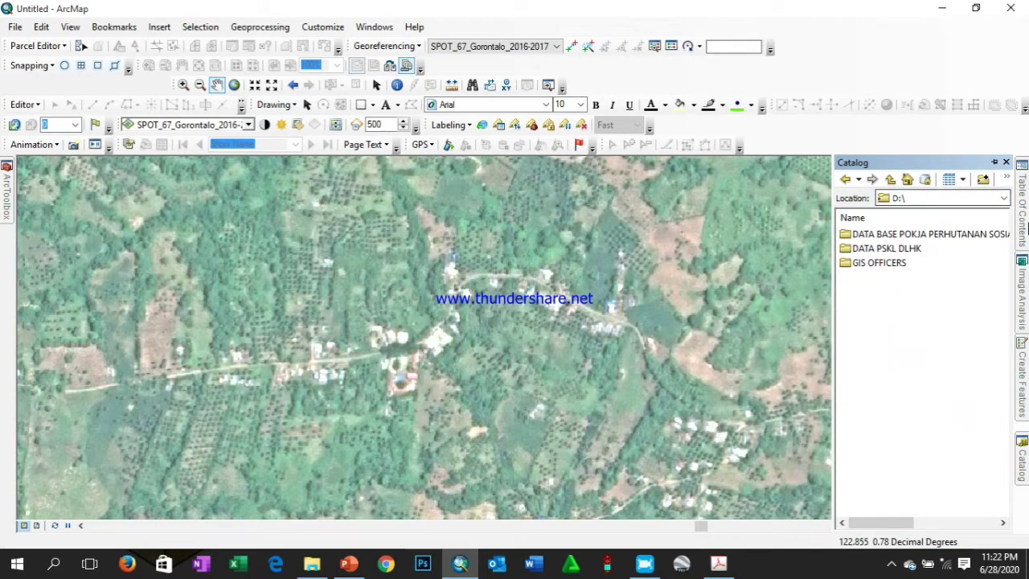
pyautogui.click(1004, 198)
pyautogui.click(906, 261)
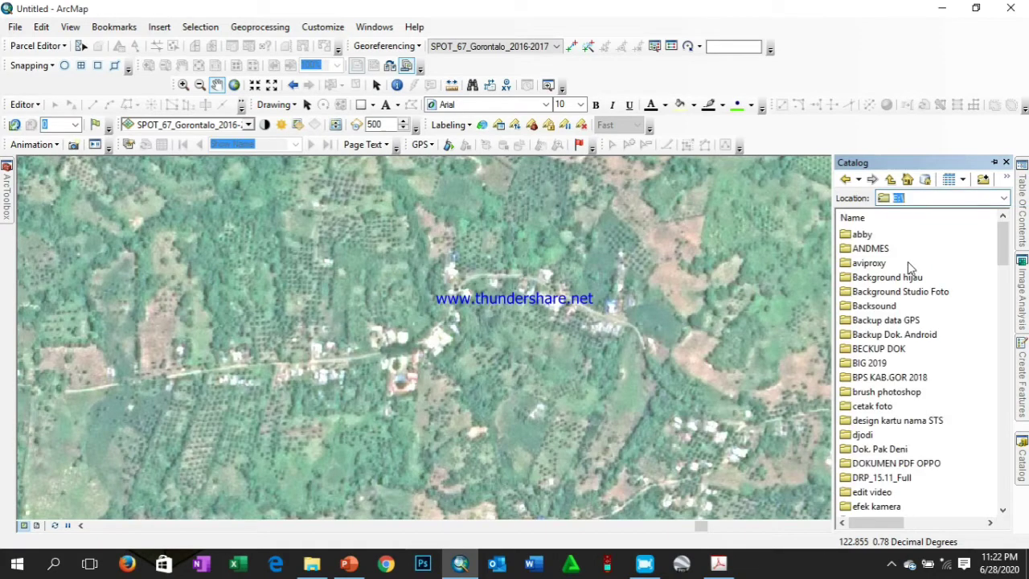
pyautogui.scroll(-17, 930, 345)
pyautogui.scroll(3, 937, 328)
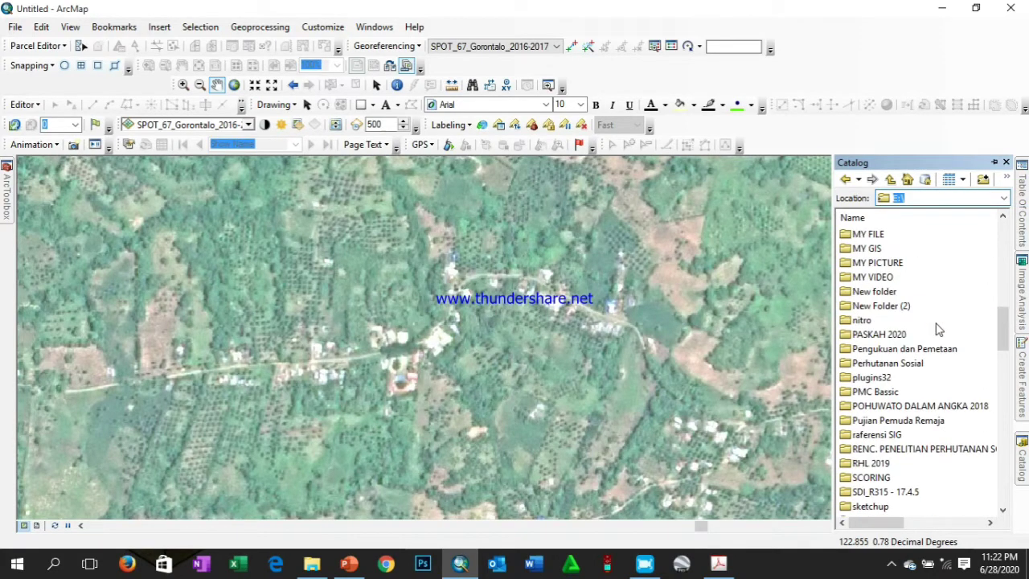
pyautogui.scroll(-7, 937, 328)
pyautogui.scroll(4, 939, 332)
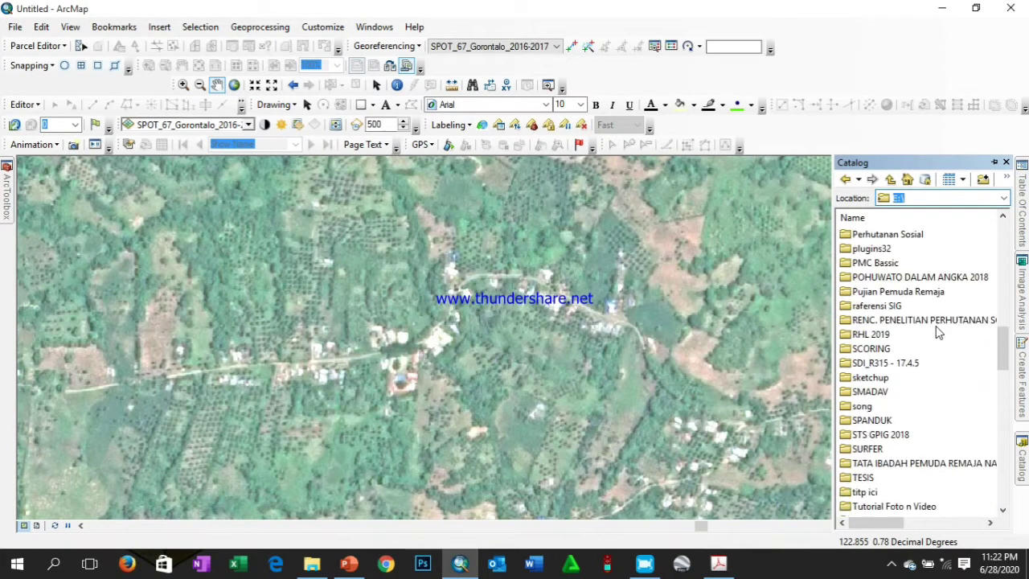
pyautogui.scroll(3, 939, 332)
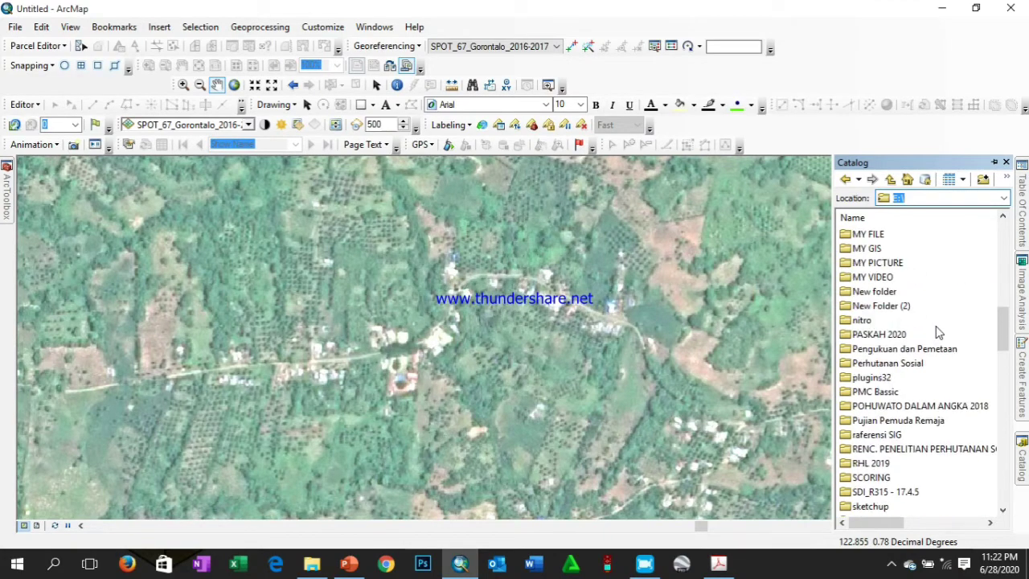
pyautogui.doubleClick(867, 248)
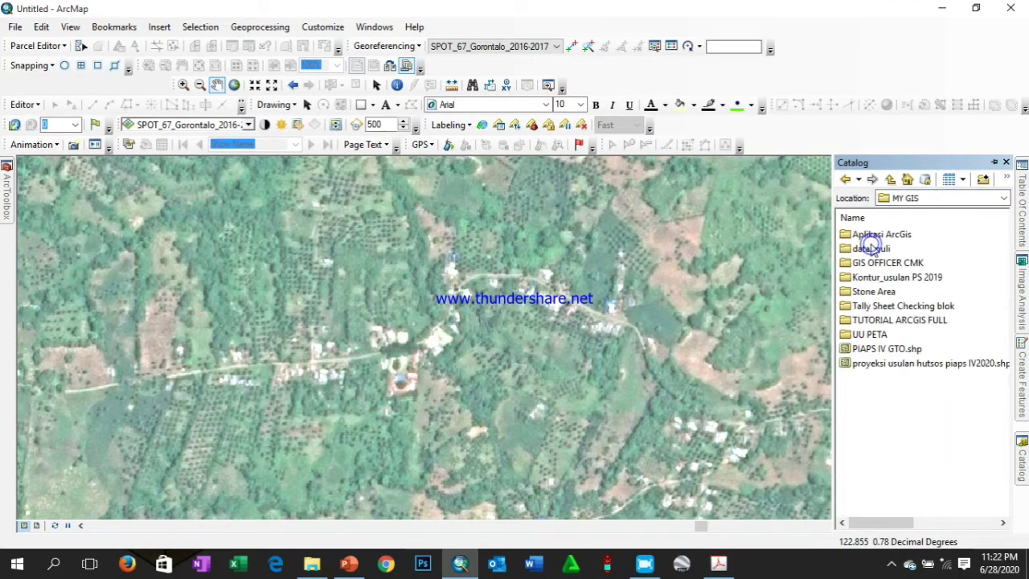
pyautogui.click(846, 181)
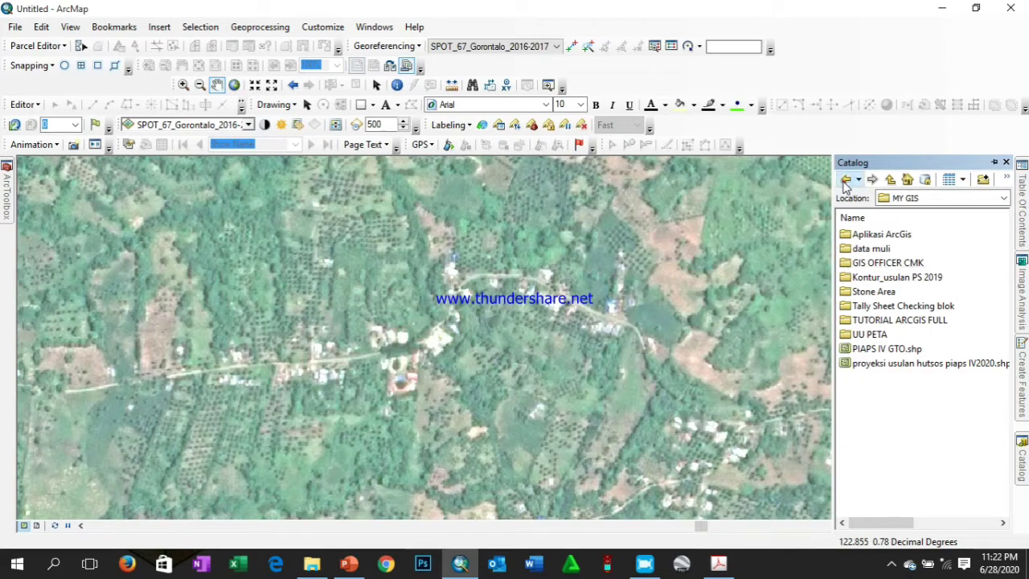
# Open the MY VIDEO folder on the E:\ drive in the Catalog and look through its contents
pyautogui.scroll(-9, 947, 357)
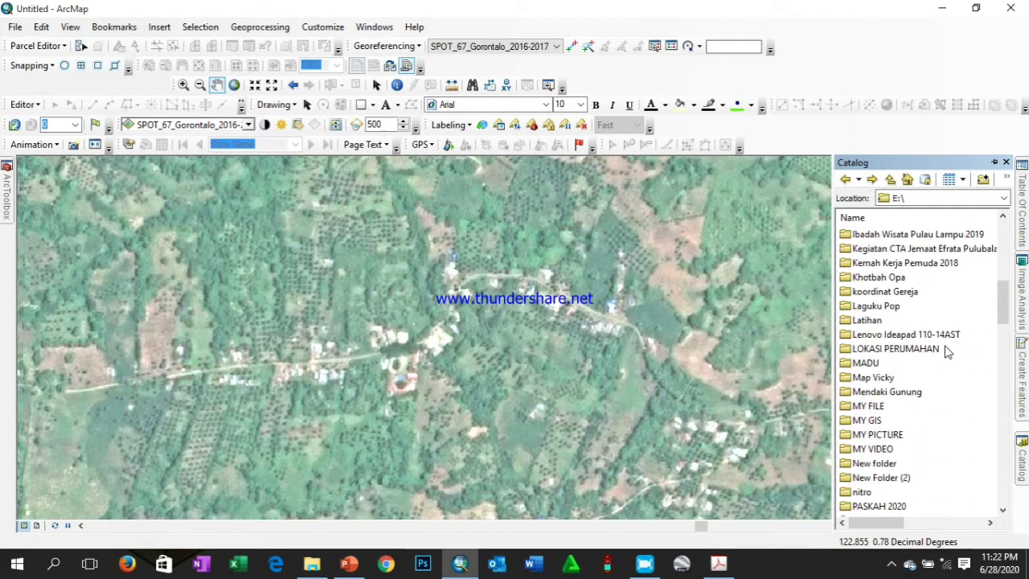
pyautogui.doubleClick(884, 450)
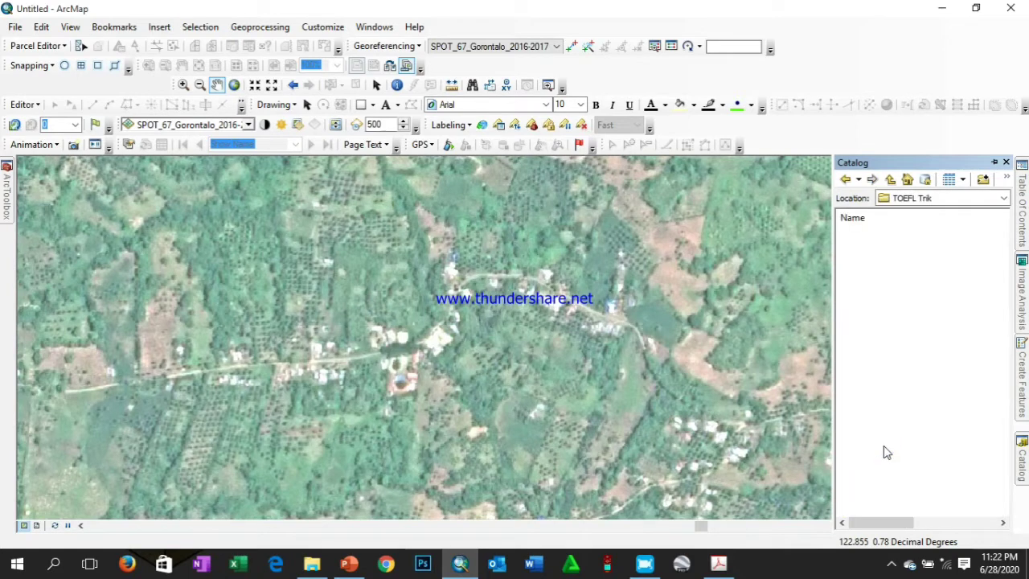
pyautogui.click(846, 179)
pyautogui.scroll(-1, 888, 488)
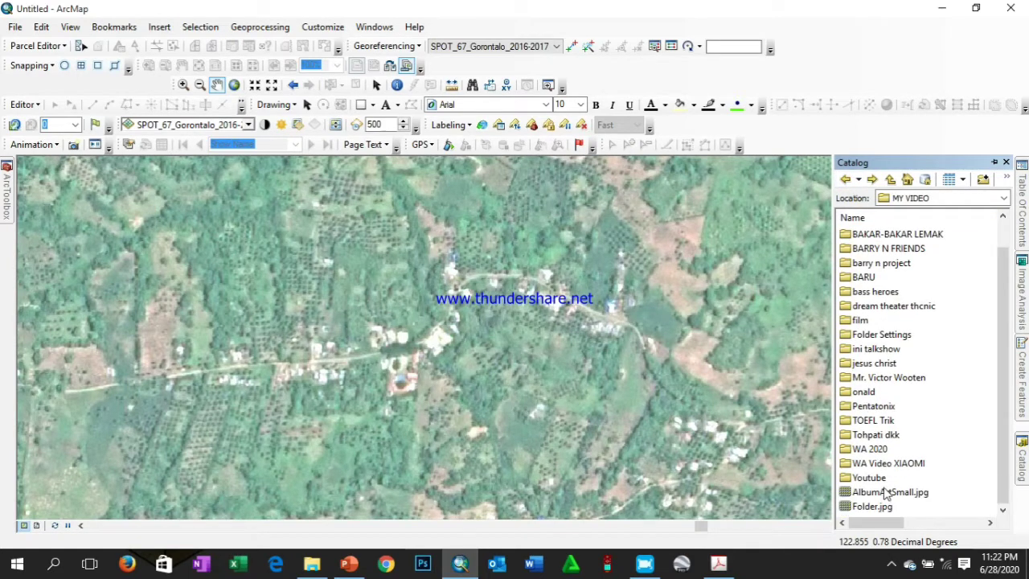
pyautogui.scroll(1, 887, 493)
pyautogui.scroll(-1, 891, 347)
pyautogui.scroll(1, 890, 348)
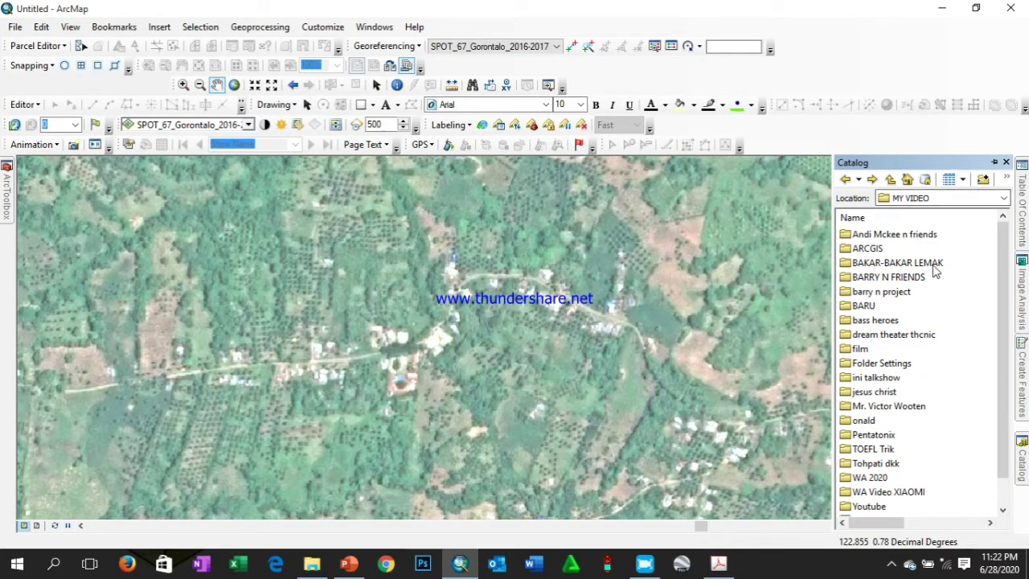
# Open the ARCGIS folder in MY VIDEO and go down through its Refresh Tehknik subfolder to the LATIHAN folder
pyautogui.doubleClick(864, 248)
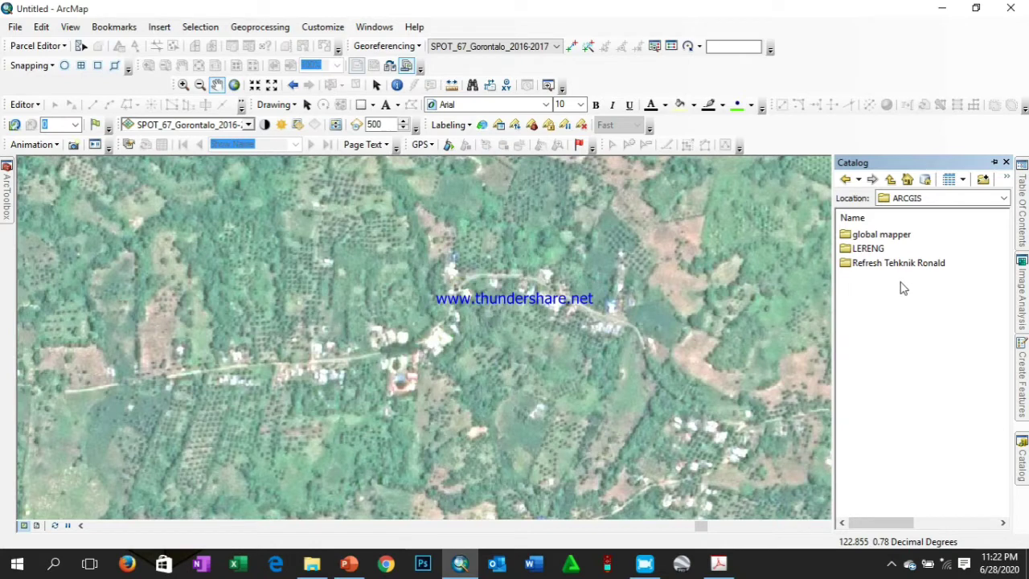
pyautogui.doubleClick(913, 270)
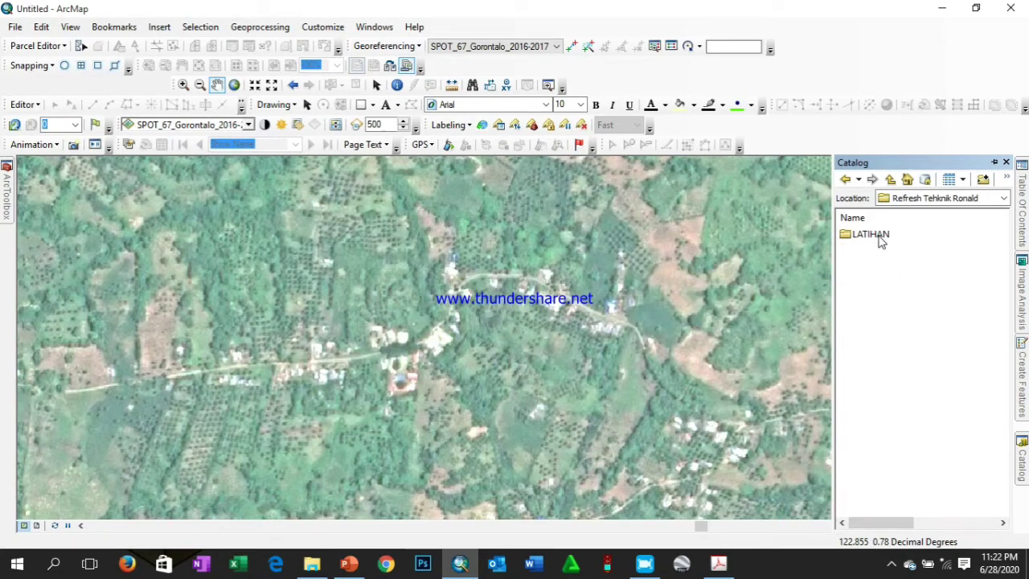
pyautogui.doubleClick(881, 241)
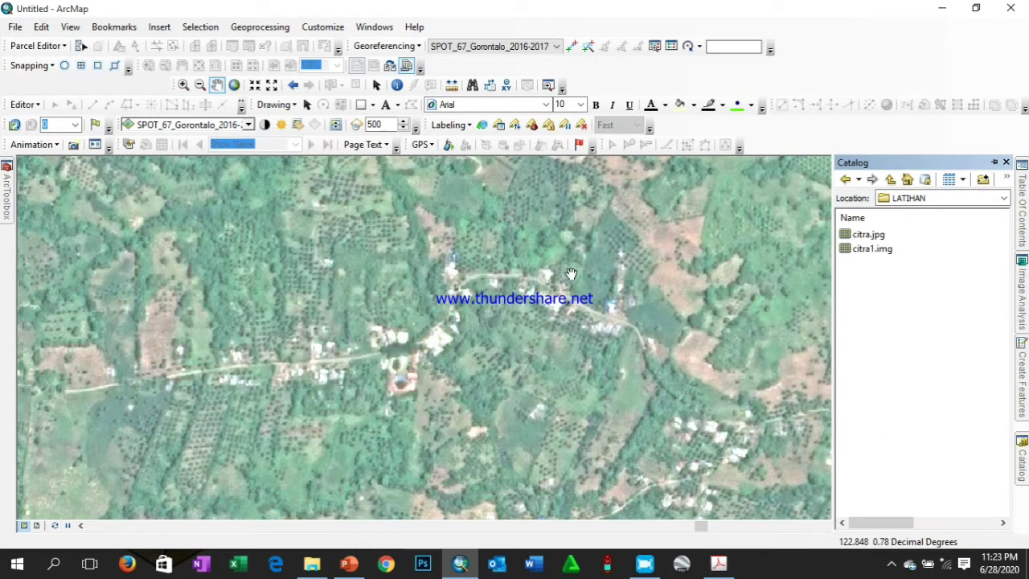
# Start creating a new shapefile in the LATIHAN folder and reposition the Create New Shapefile dialog over the map
pyautogui.rightClick(921, 305)
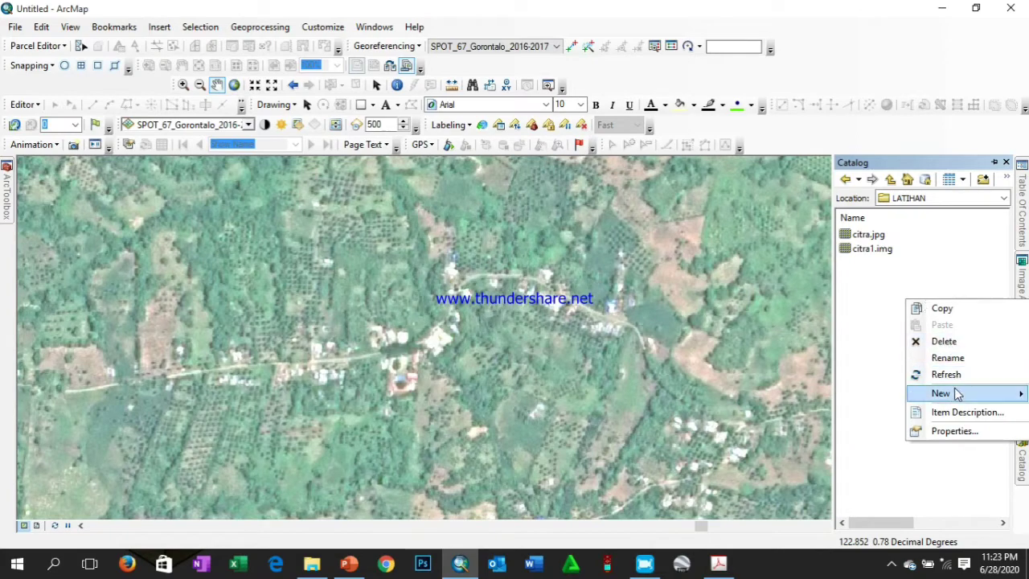
pyautogui.moveTo(957, 394)
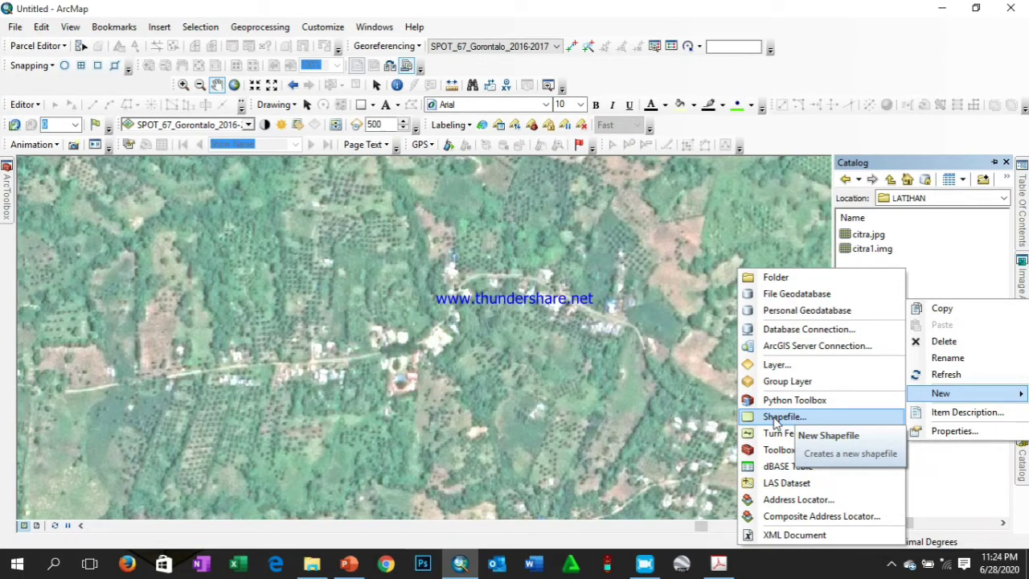
pyautogui.click(804, 417)
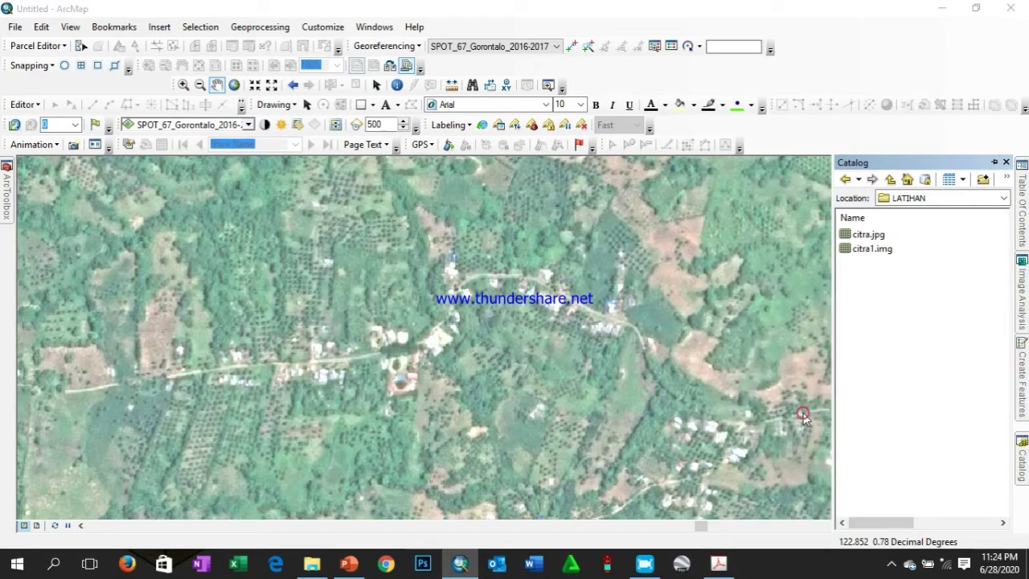
pyautogui.moveTo(555, 120); pyautogui.dragTo(554, 151)
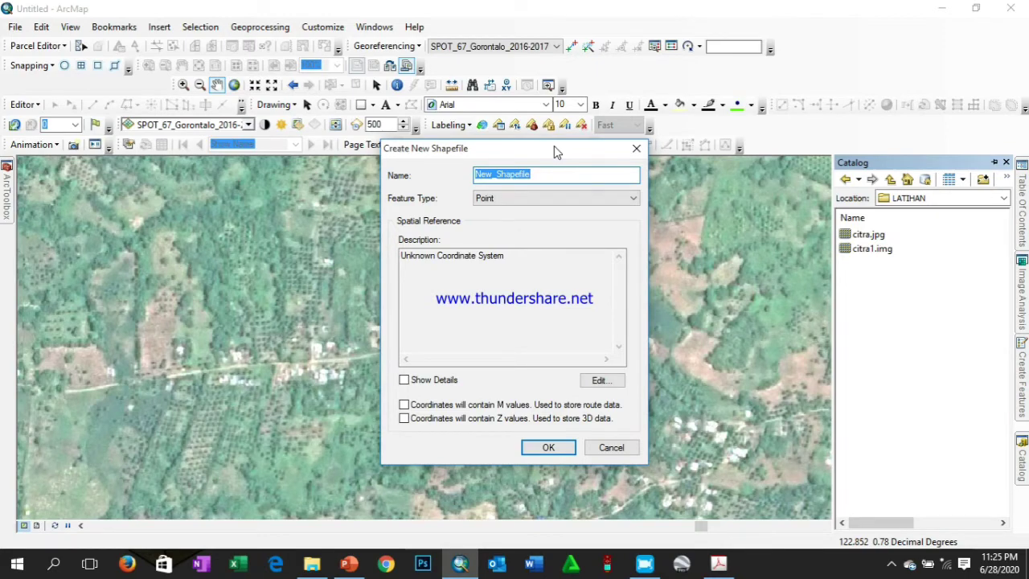
pyautogui.moveTo(554, 146); pyautogui.dragTo(580, 166)
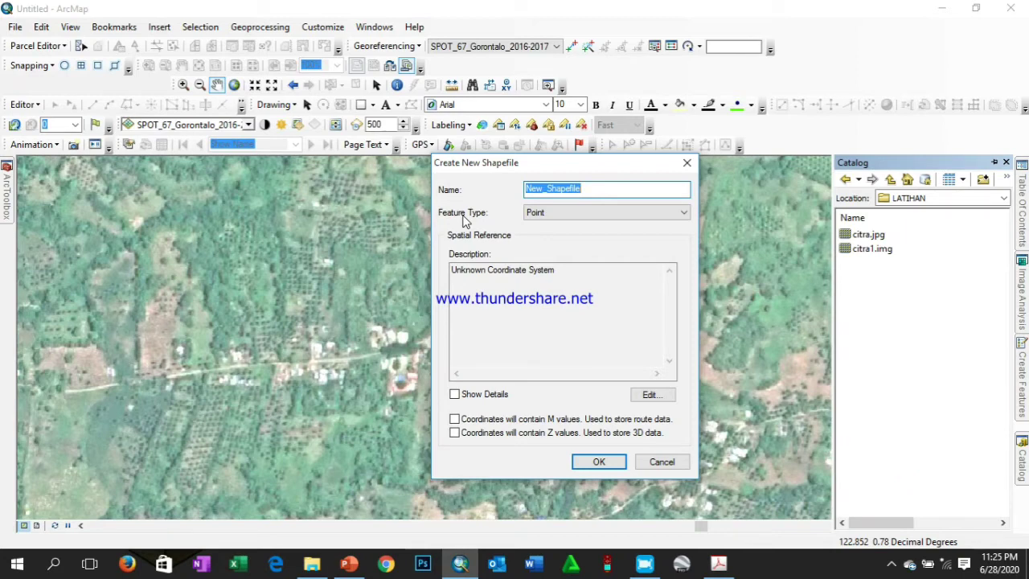
# Name the new shapefile VEGETASI and set its feature type to Polygon
pyautogui.click(571, 215)
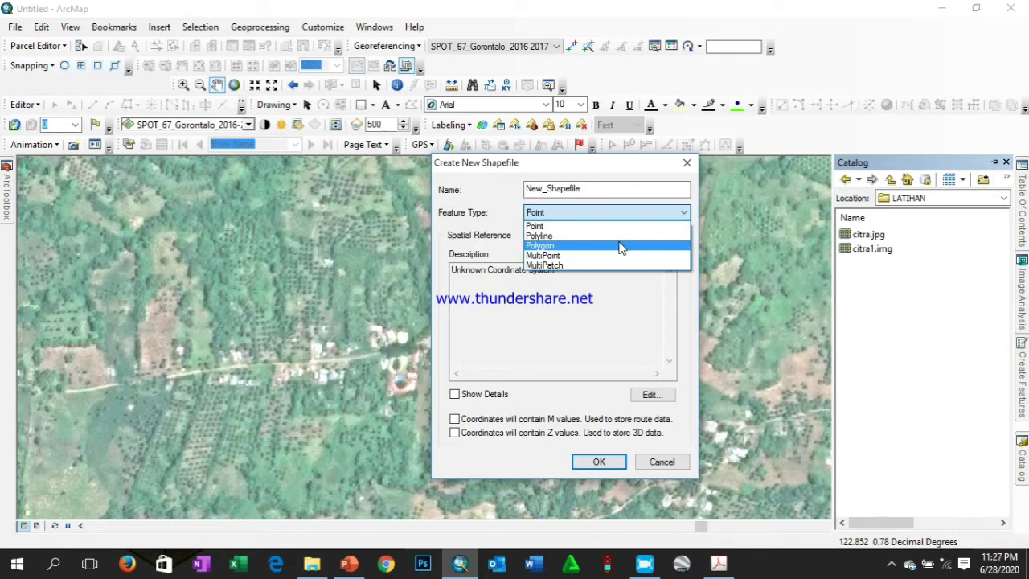
pyautogui.click(621, 246)
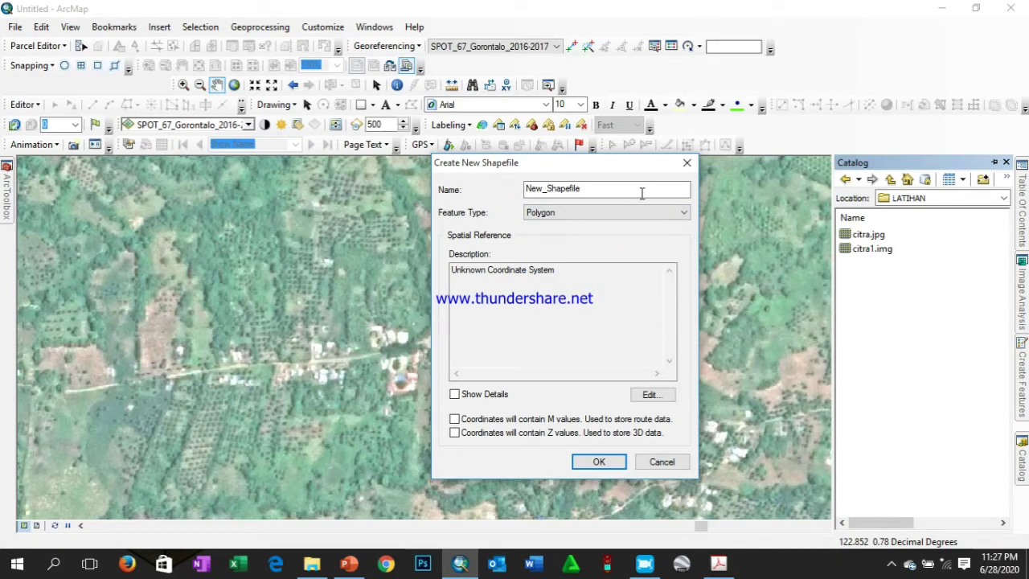
pyautogui.doubleClick(574, 190)
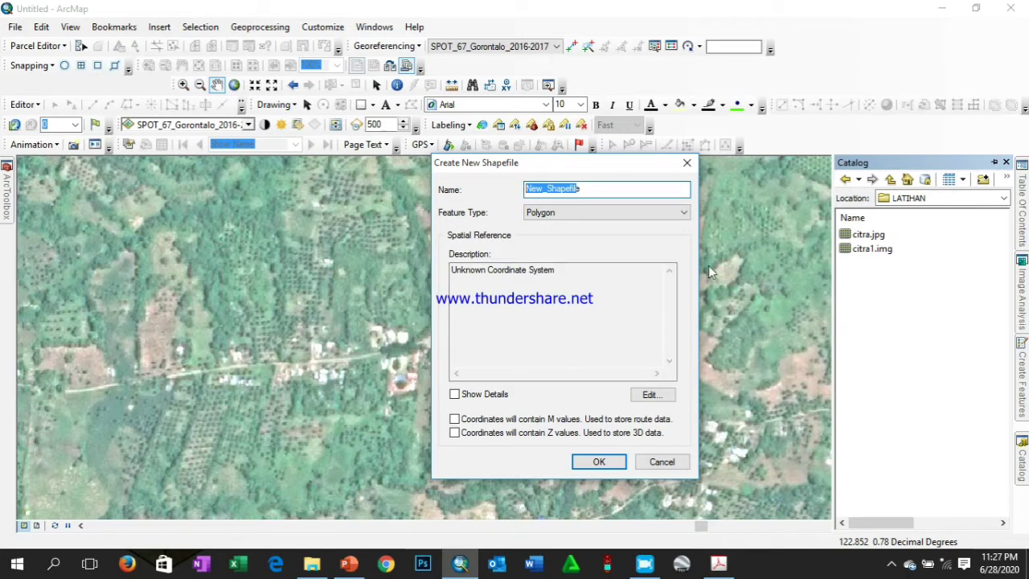
pyautogui.doubleClick(616, 191)
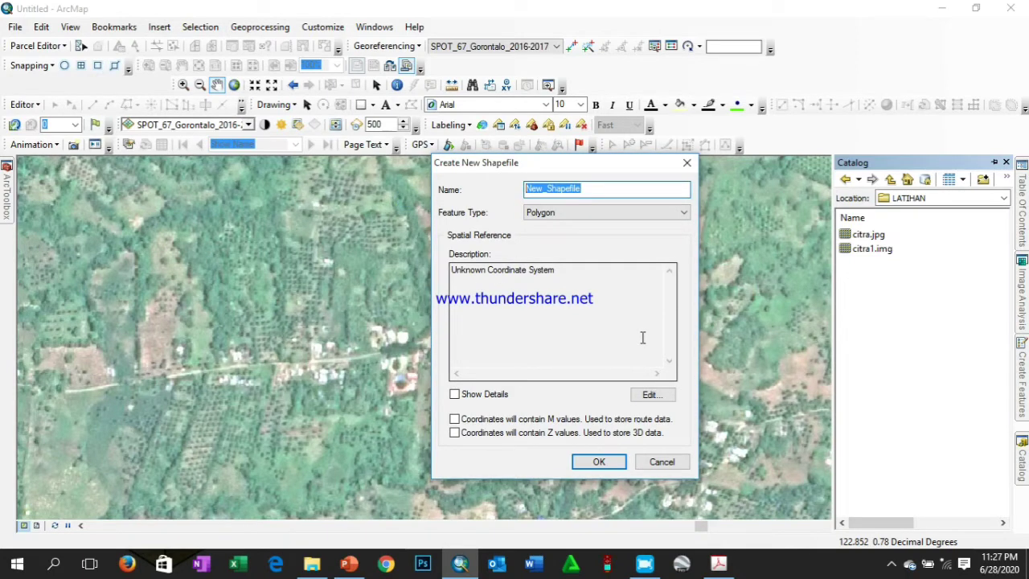
pyautogui.write('VE')
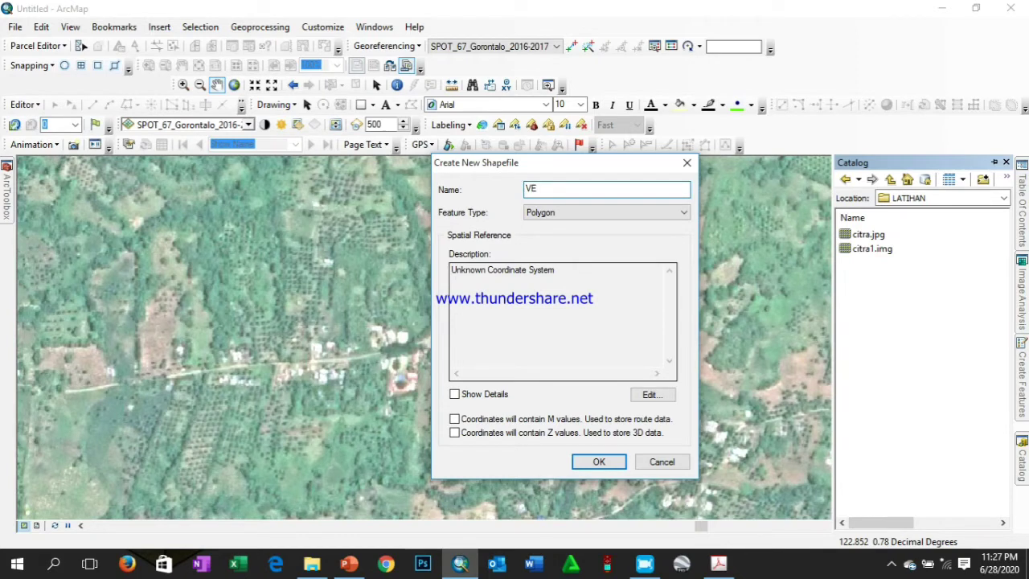
pyautogui.write('GETASI')
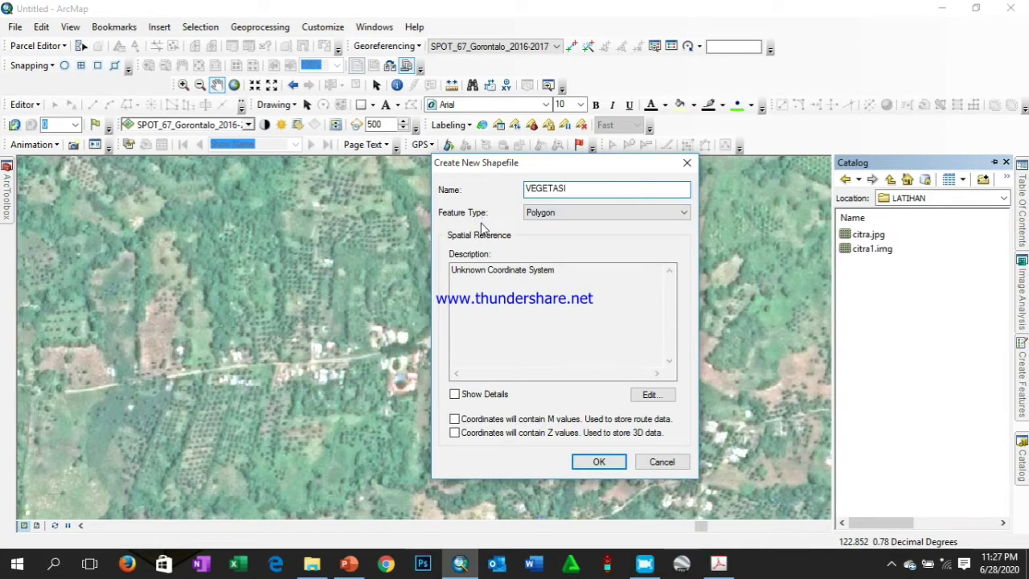
pyautogui.click(582, 216)
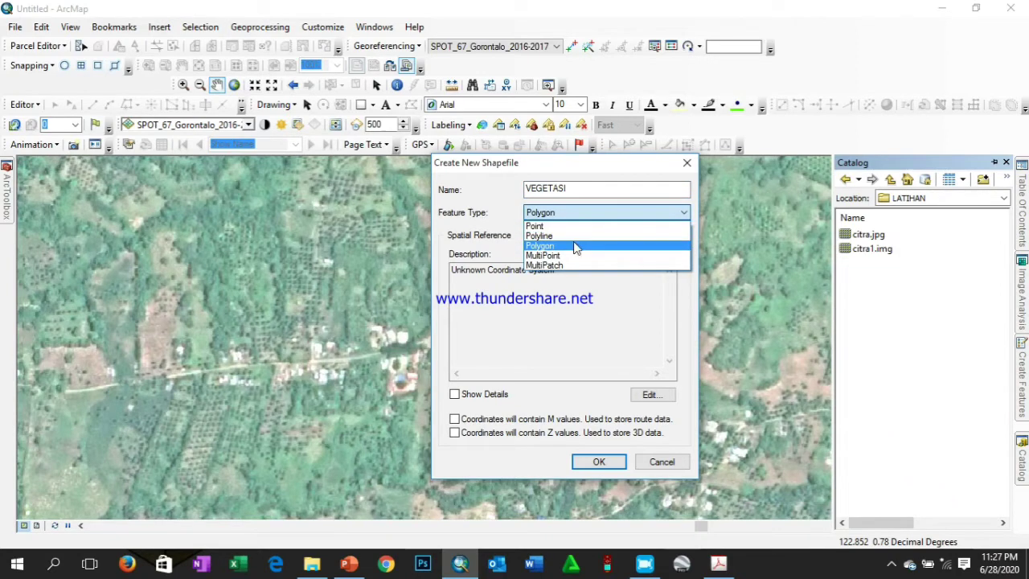
pyautogui.click(576, 245)
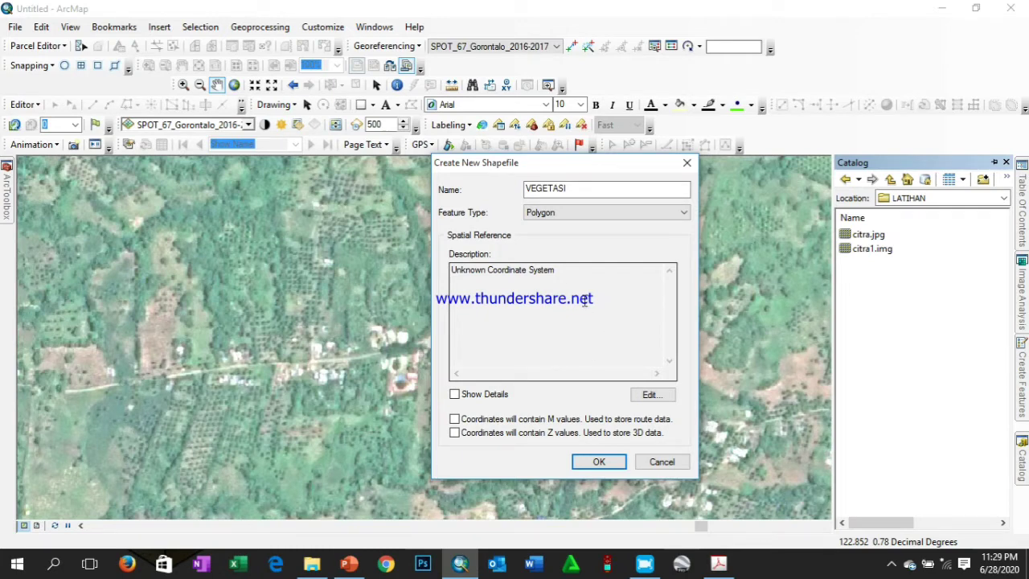
# Open the spatial reference settings of the VEGETASI shapefile and expand Projected Coordinate Systems
pyautogui.click(653, 396)
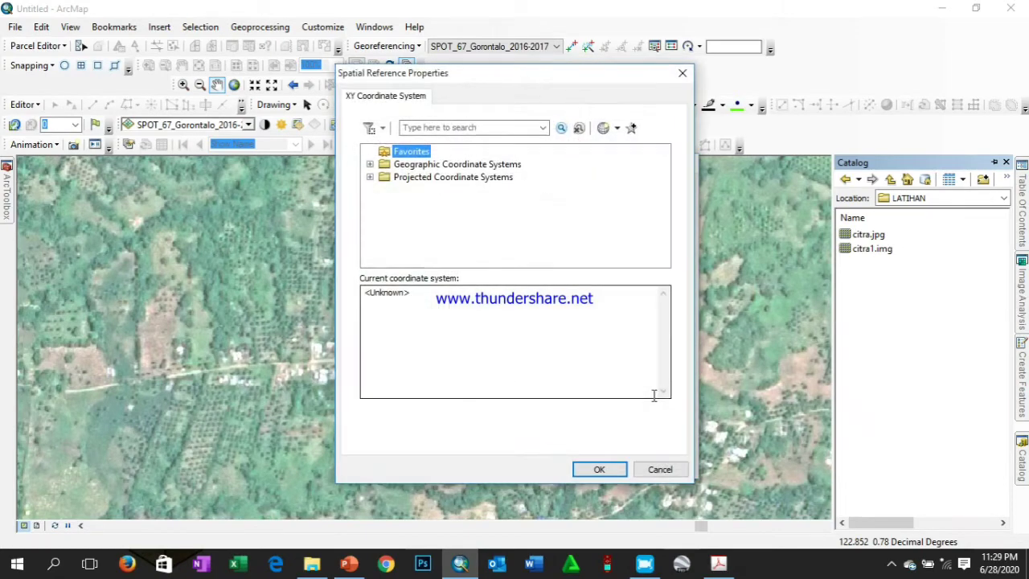
pyautogui.click(475, 166)
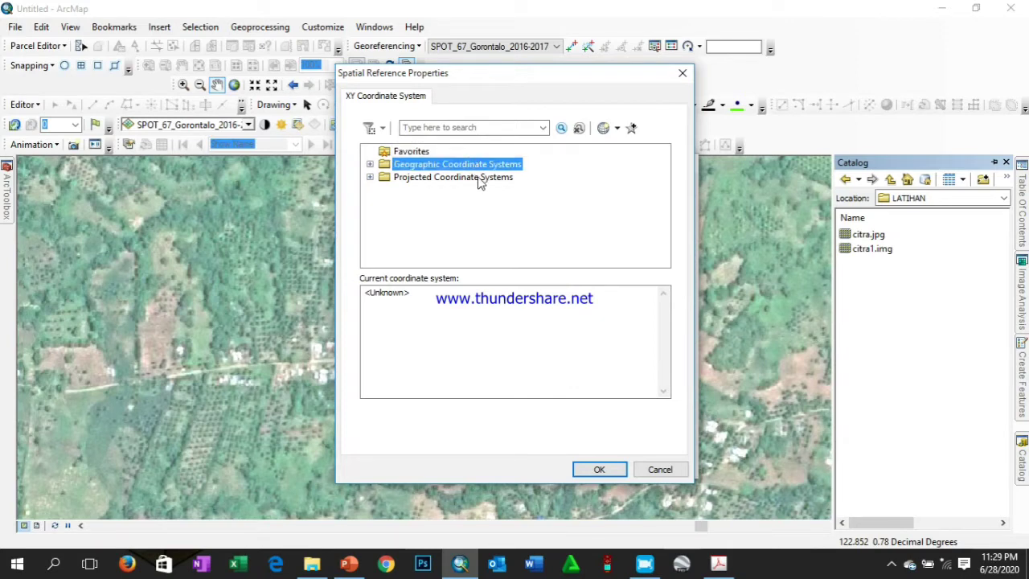
pyautogui.click(479, 178)
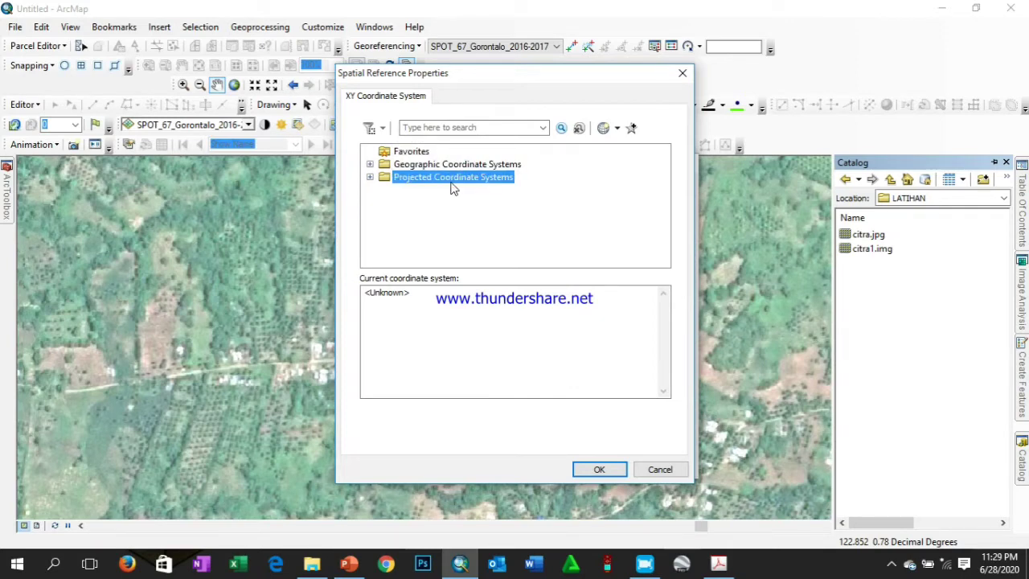
pyautogui.doubleClick(452, 182)
# Examine the categories under Projected Coordinate Systems, from ARC (equal arc-second) to Polar
pyautogui.scroll(-1, 463, 202)
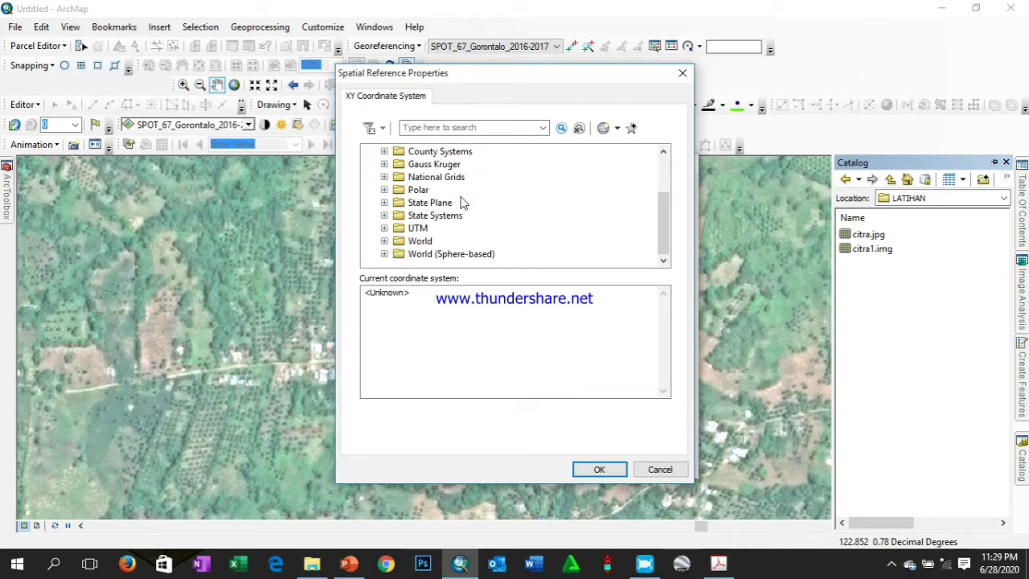
pyautogui.scroll(2, 463, 202)
pyautogui.scroll(-2, 463, 203)
pyautogui.scroll(1, 463, 202)
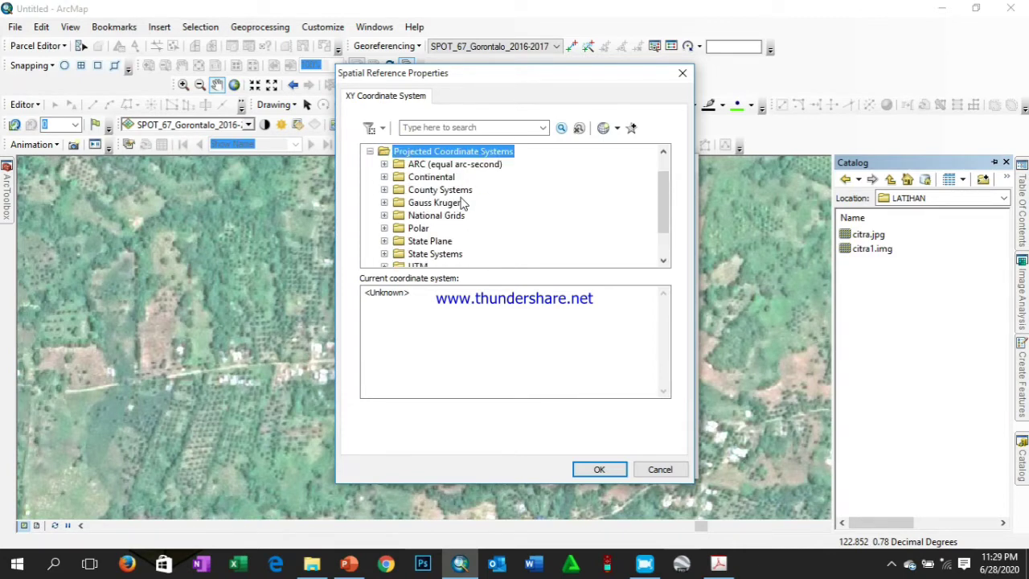
pyautogui.click(442, 164)
pyautogui.click(446, 177)
pyautogui.click(448, 190)
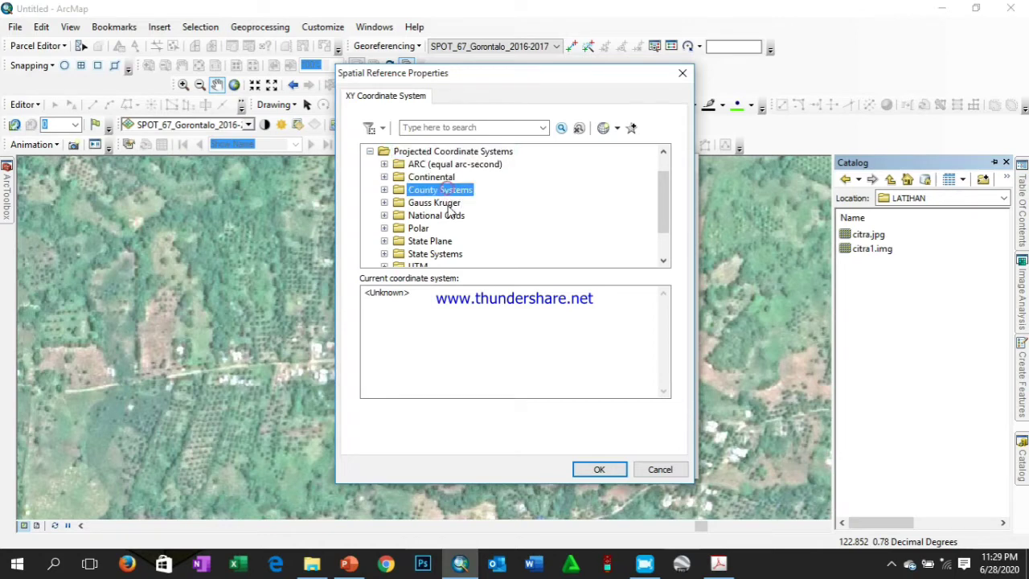
pyautogui.click(447, 204)
pyautogui.click(443, 217)
pyautogui.click(434, 229)
pyautogui.scroll(-1, 434, 232)
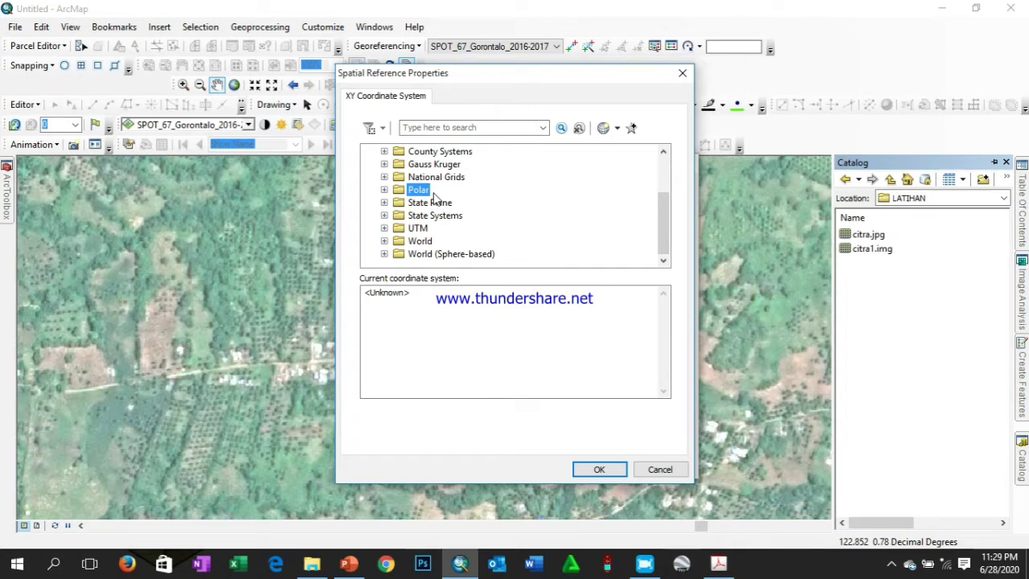
# Expand the UTM category under Projected Coordinate Systems and open its WGS 1984 group
pyautogui.click(418, 229)
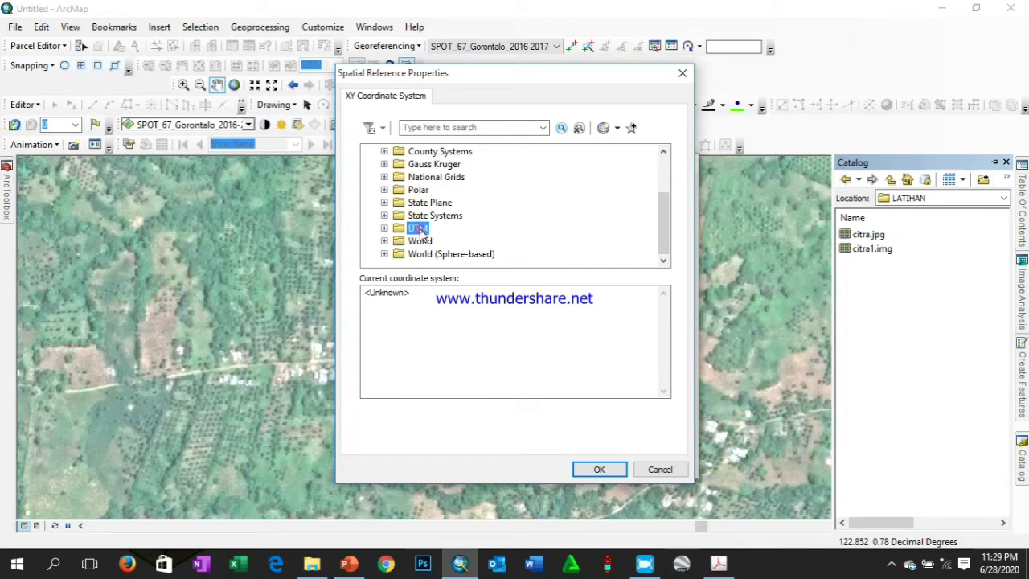
pyautogui.doubleClick(418, 229)
pyautogui.scroll(-3, 455, 232)
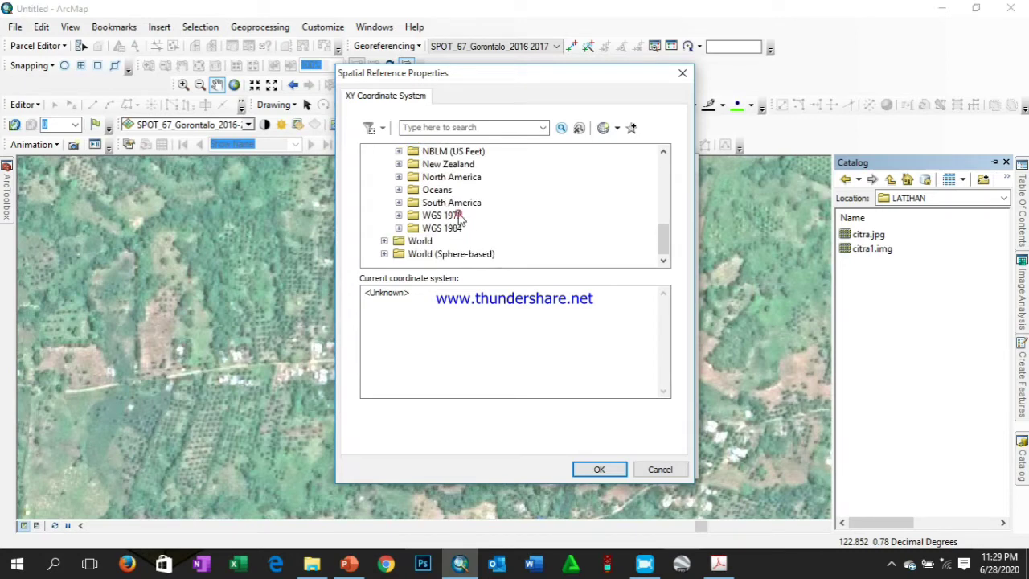
pyautogui.click(459, 217)
pyautogui.click(461, 230)
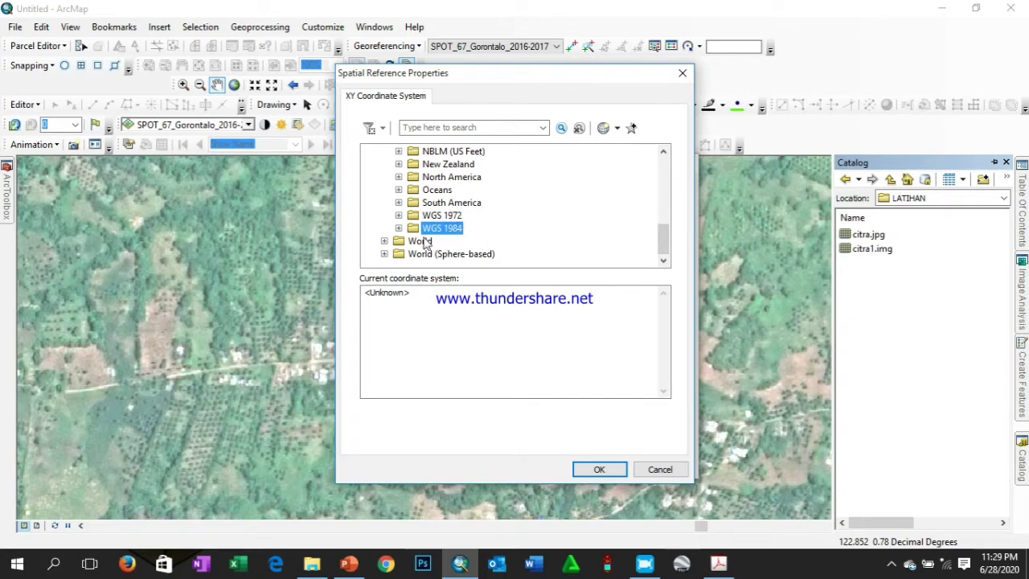
pyautogui.doubleClick(443, 232)
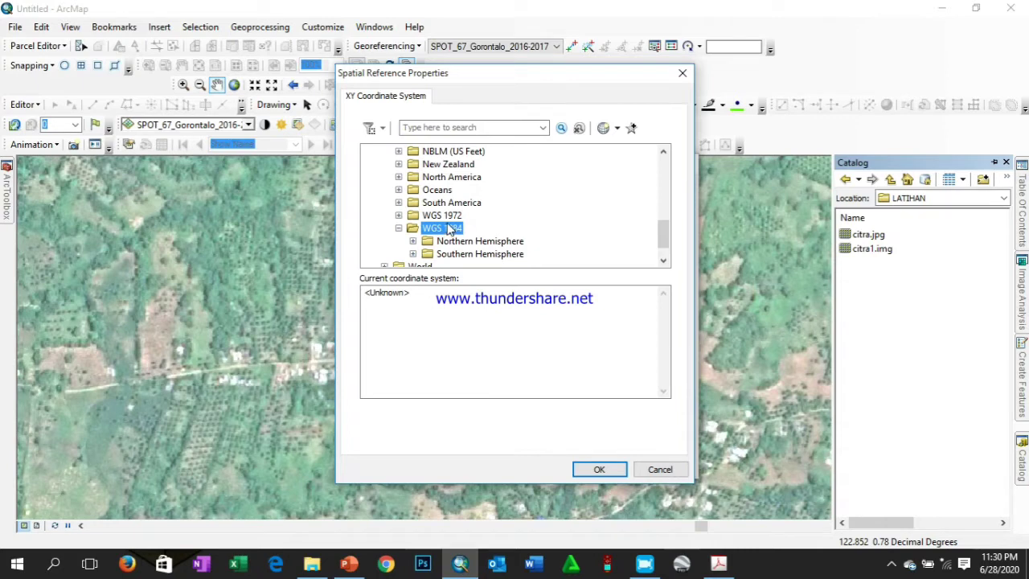
# Compare the Northern and Southern Hemisphere groups of WGS 1984 and expand Northern Hemisphere
pyautogui.scroll(-1, 449, 230)
pyautogui.click(460, 217)
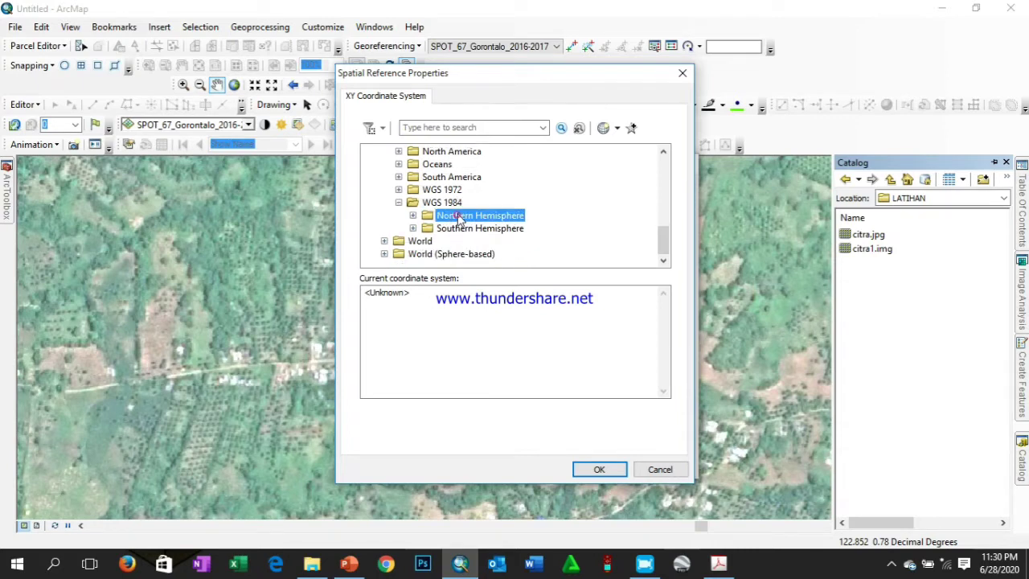
pyautogui.click(480, 232)
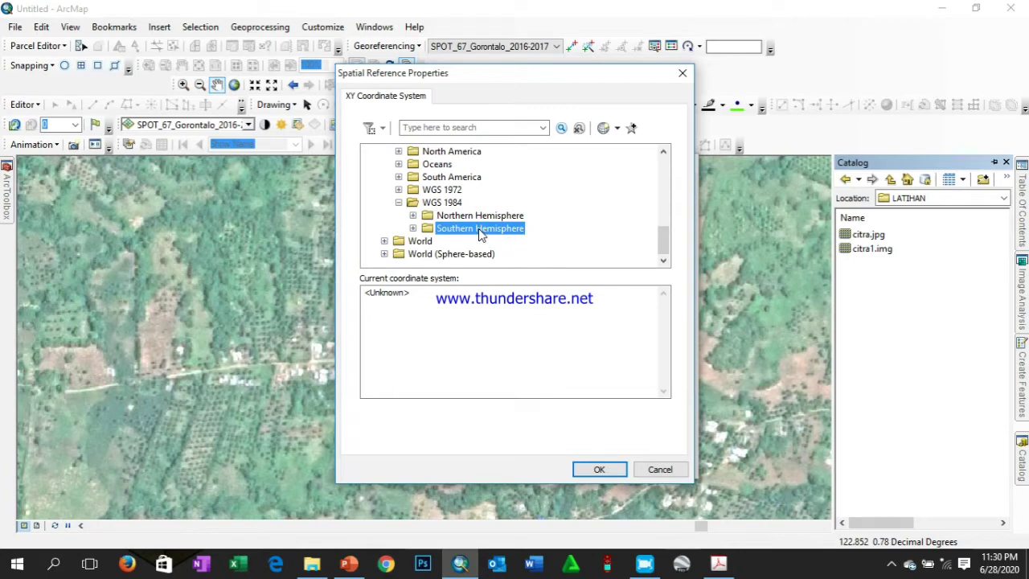
pyautogui.click(500, 215)
pyautogui.click(501, 232)
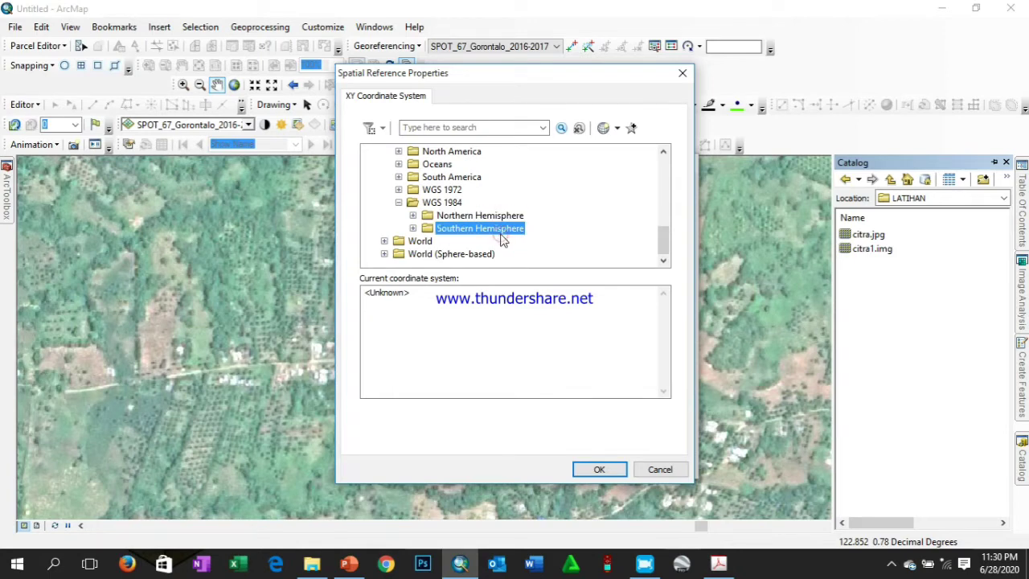
pyautogui.click(473, 218)
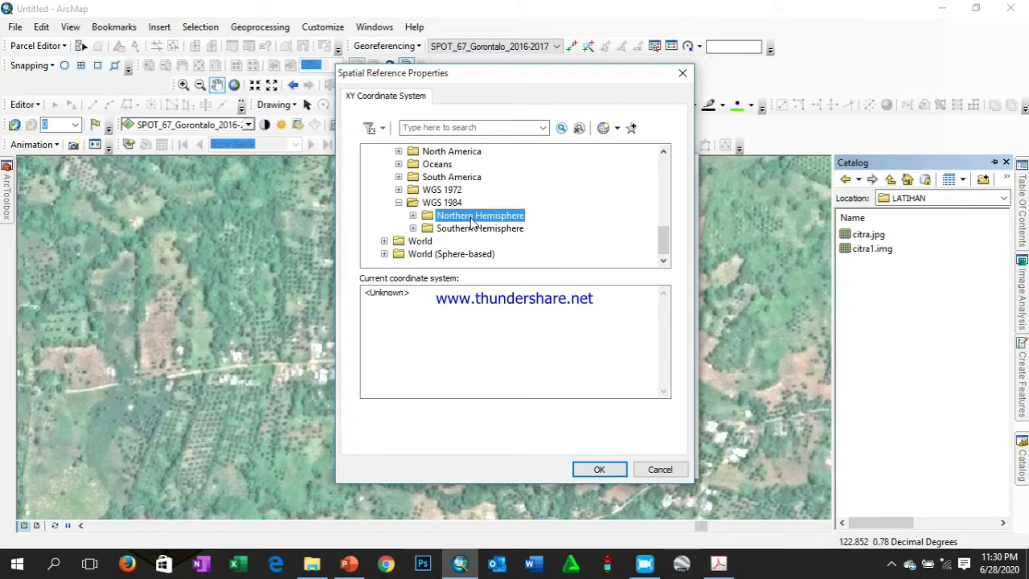
pyautogui.doubleClick(471, 220)
# Assign WGS 1984 UTM Zone 51N as the coordinate system of the VEGETASI shapefile
pyautogui.scroll(-1, 586, 202)
pyautogui.scroll(2, 591, 202)
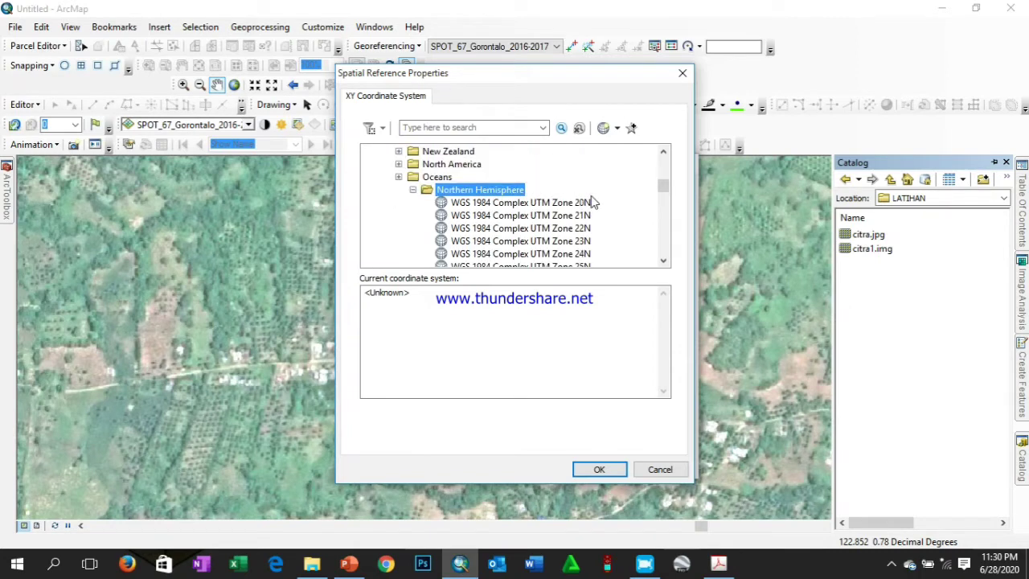
pyautogui.scroll(-3, 593, 202)
pyautogui.scroll(3, 596, 201)
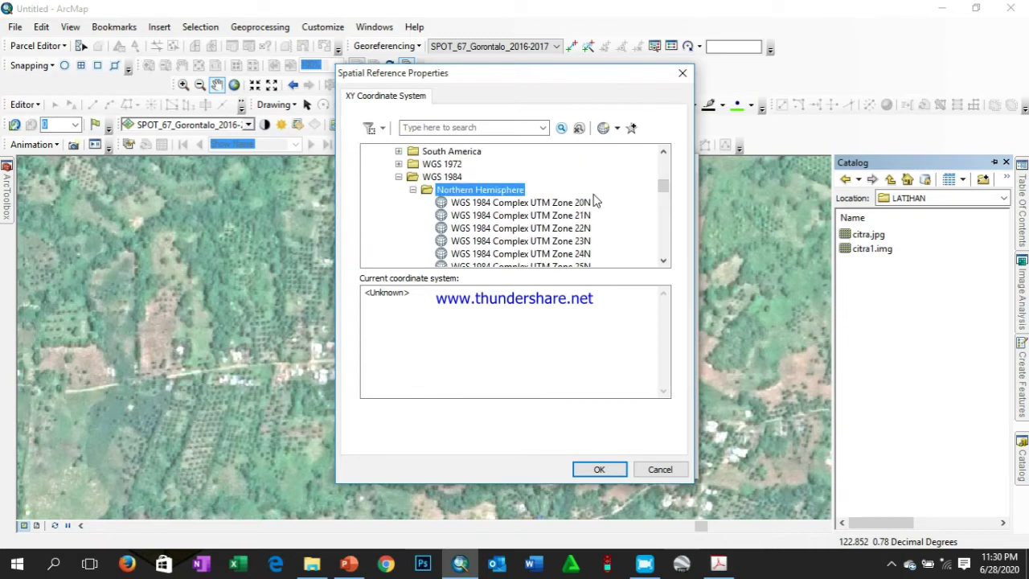
pyautogui.scroll(-4, 596, 201)
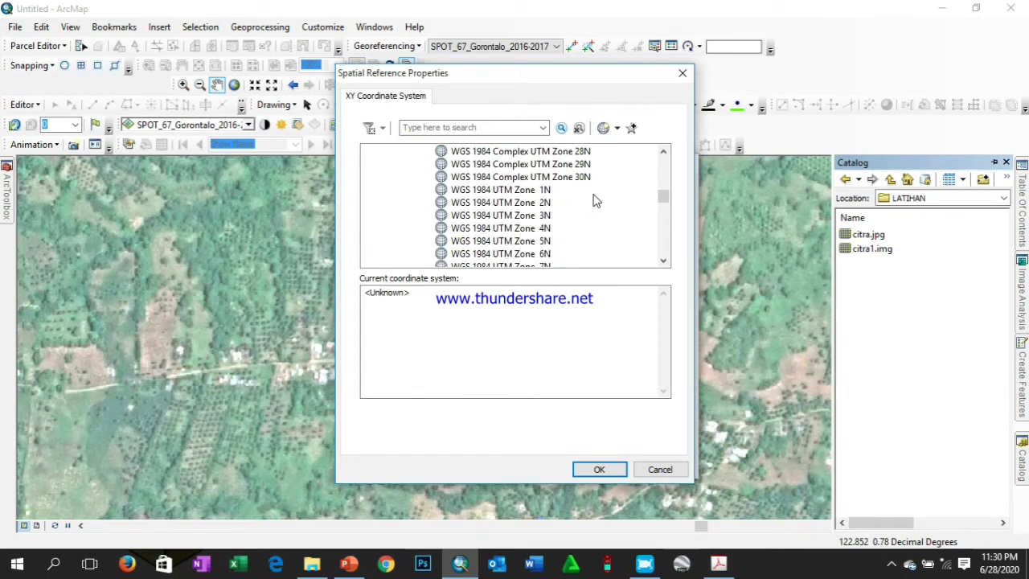
pyautogui.scroll(-2, 596, 201)
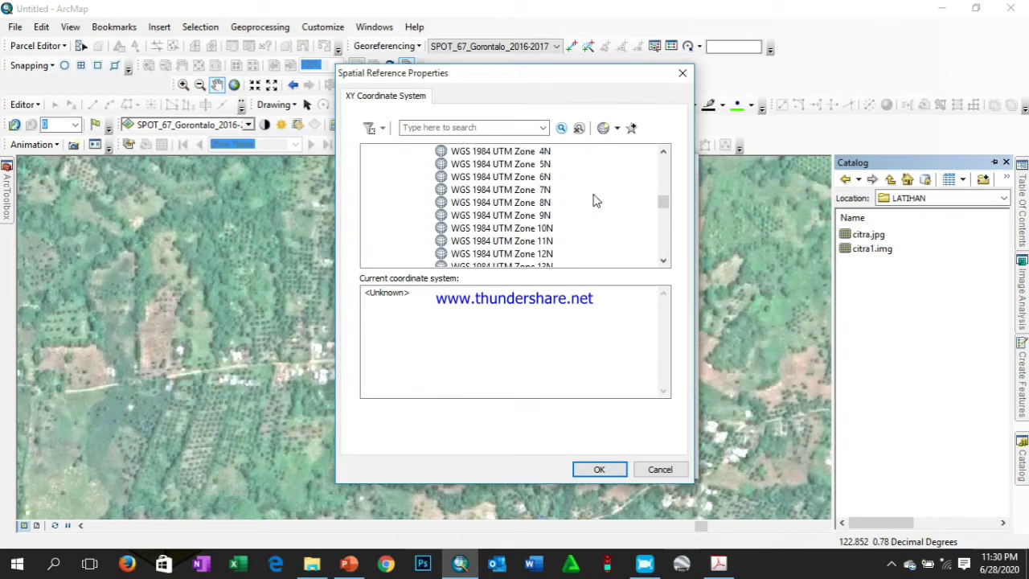
pyautogui.scroll(-1, 596, 201)
pyautogui.scroll(-3, 596, 201)
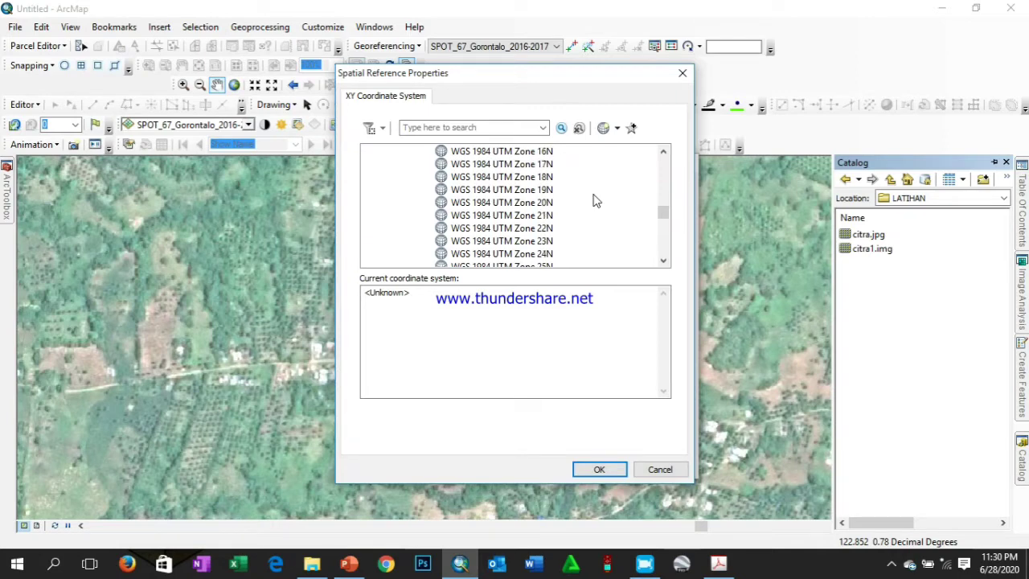
pyautogui.scroll(-3, 596, 201)
pyautogui.scroll(-6, 596, 201)
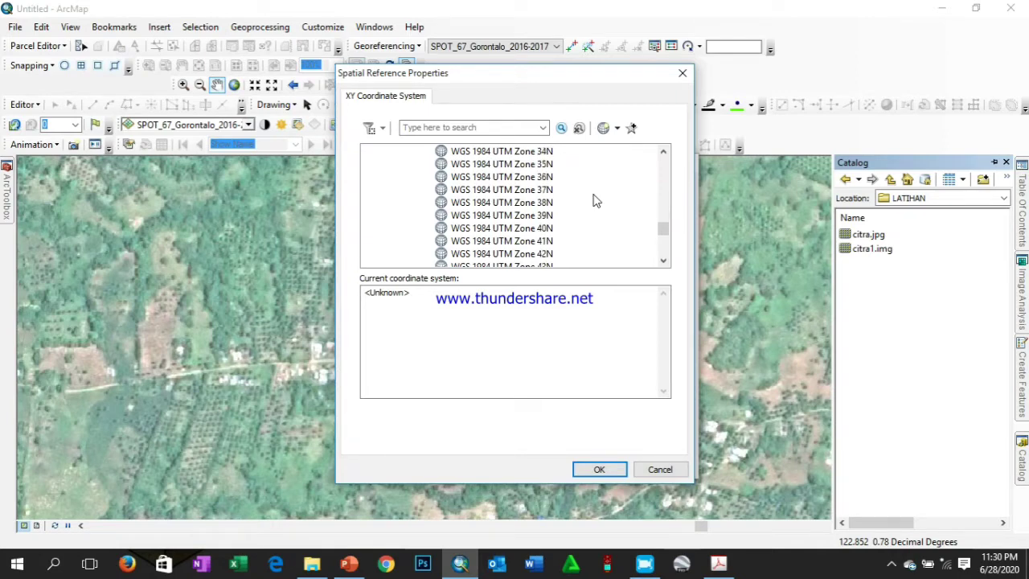
pyautogui.scroll(-1, 596, 201)
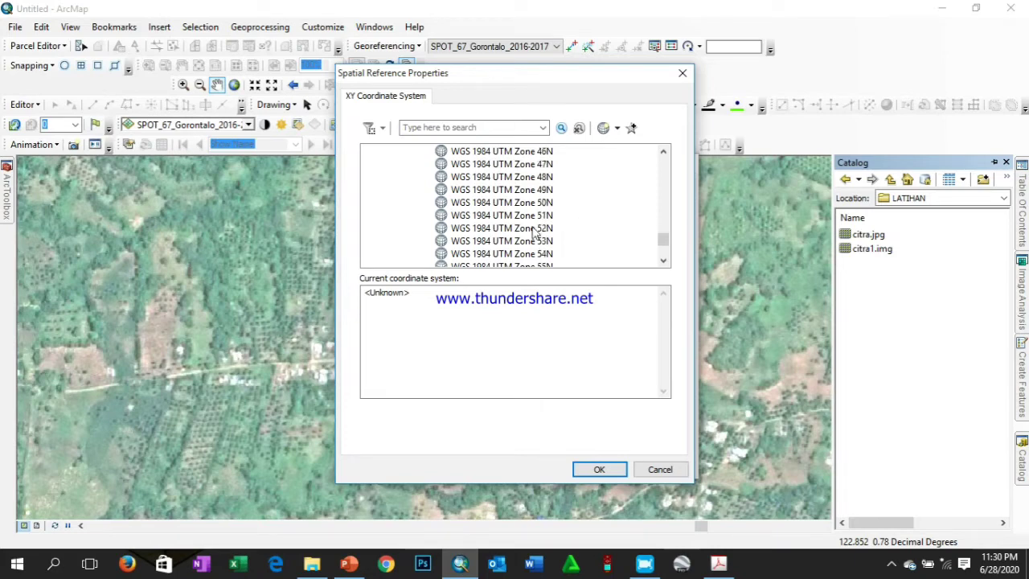
pyautogui.click(522, 216)
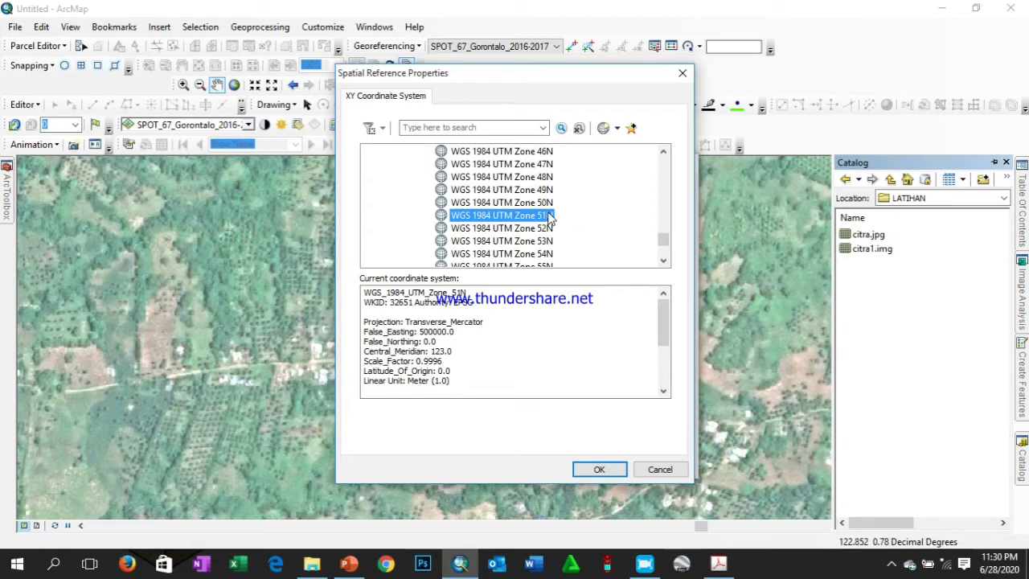
pyautogui.moveTo(366, 294); pyautogui.dragTo(462, 384)
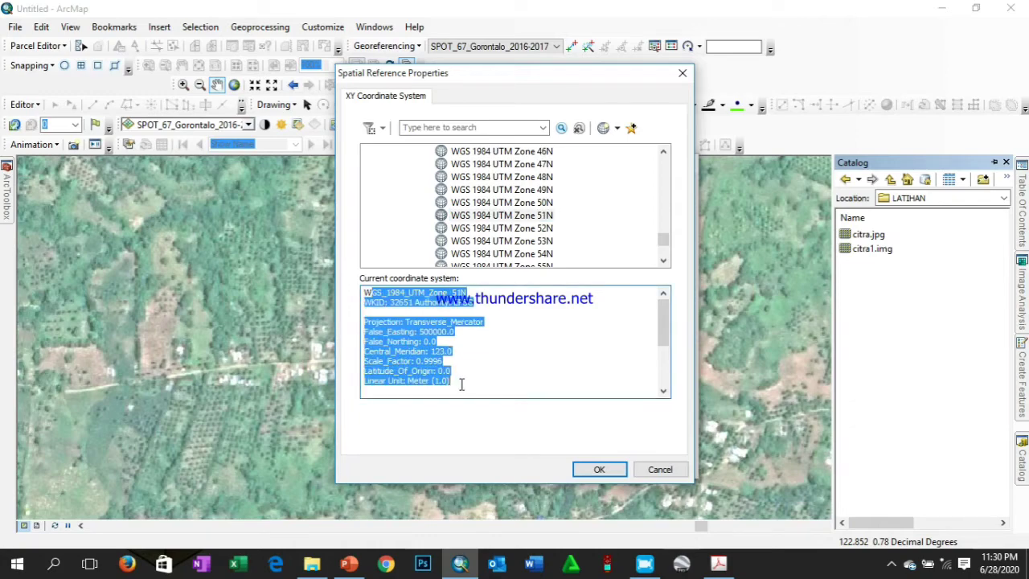
pyautogui.click(366, 294)
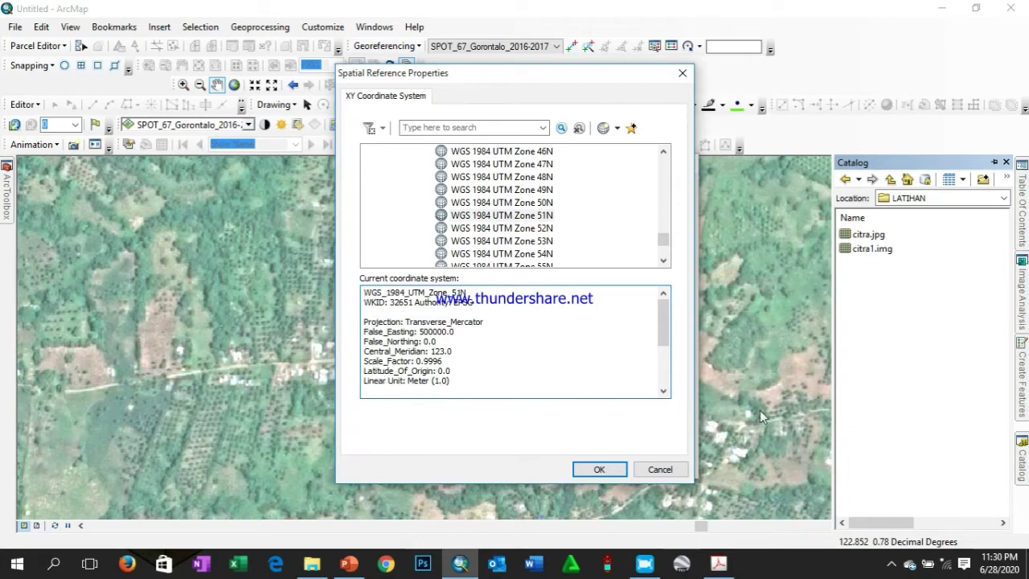
pyautogui.click(599, 470)
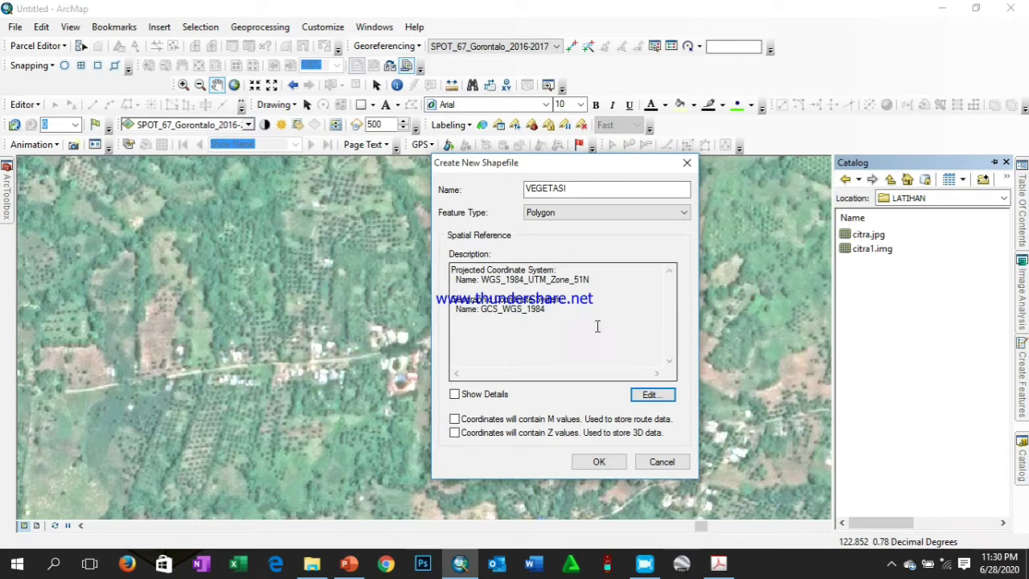
# Review the name, feature type and spatial reference of the VEGETASI polygon shapefile, and create it in the LATIHAN folder
pyautogui.moveTo(571, 309); pyautogui.dragTo(451, 269)
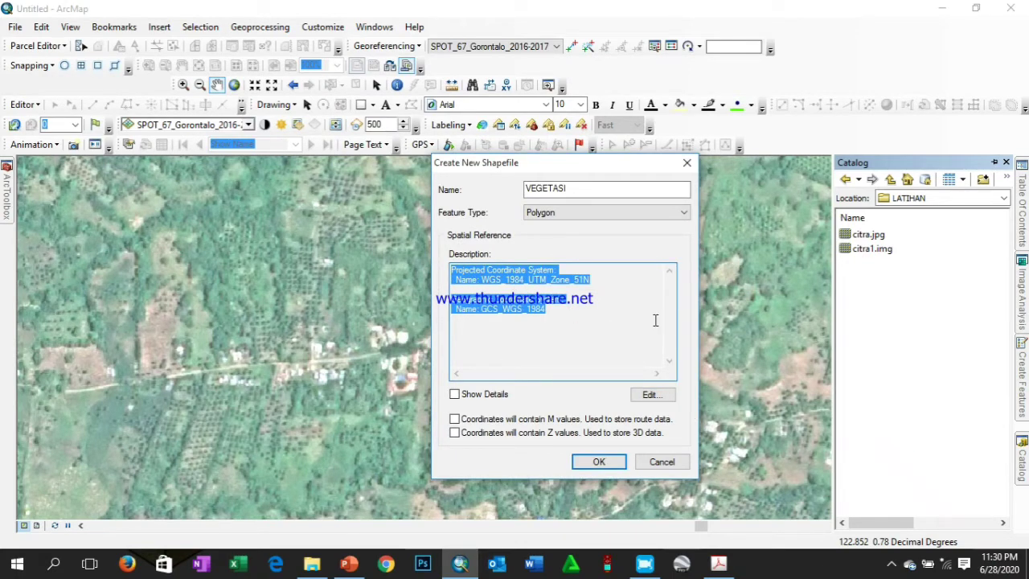
pyautogui.click(590, 318)
pyautogui.moveTo(619, 164); pyautogui.dragTo(650, 159)
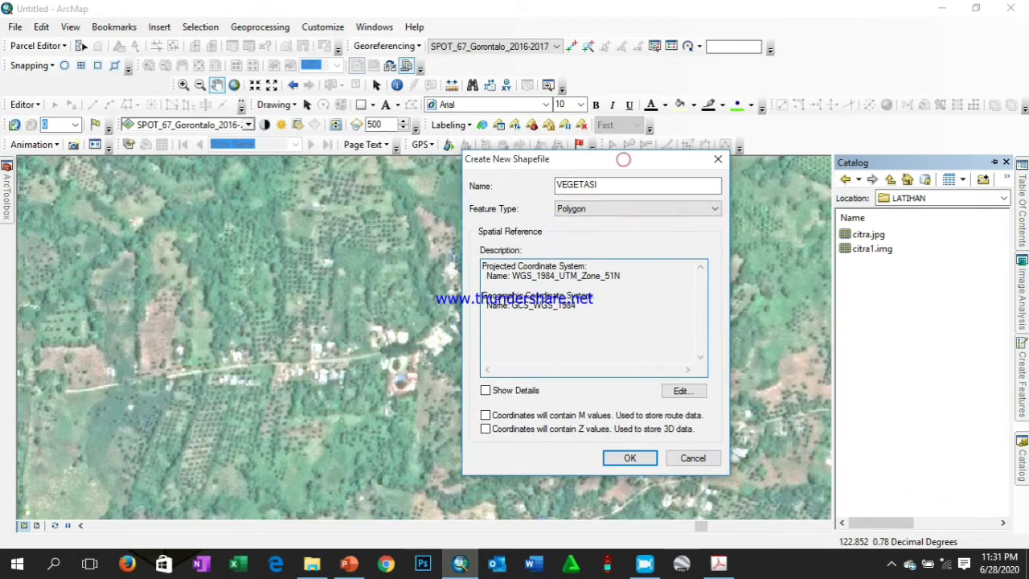
pyautogui.click(609, 186)
pyautogui.moveTo(593, 185); pyautogui.dragTo(520, 188)
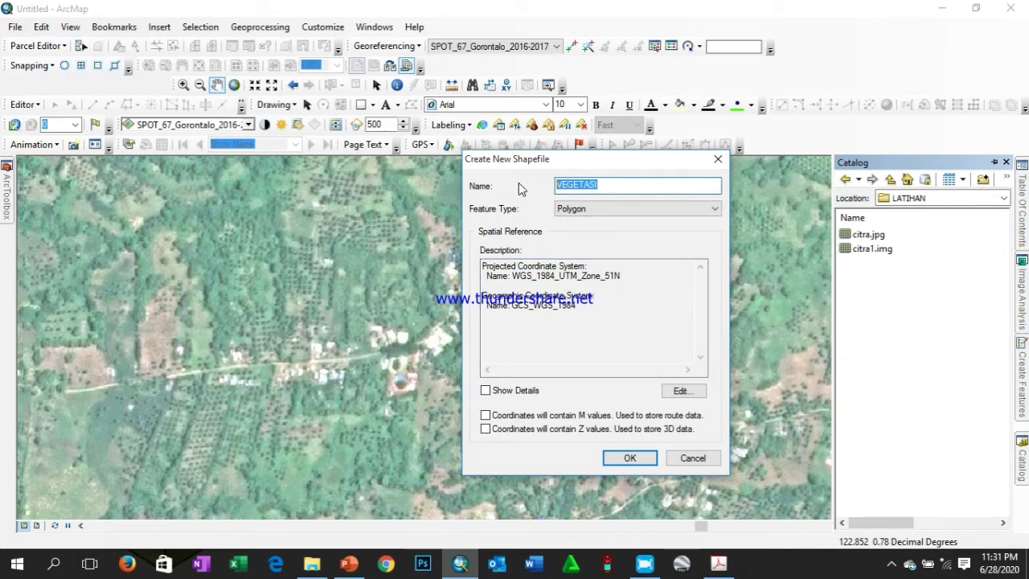
pyautogui.click(595, 214)
pyautogui.click(593, 210)
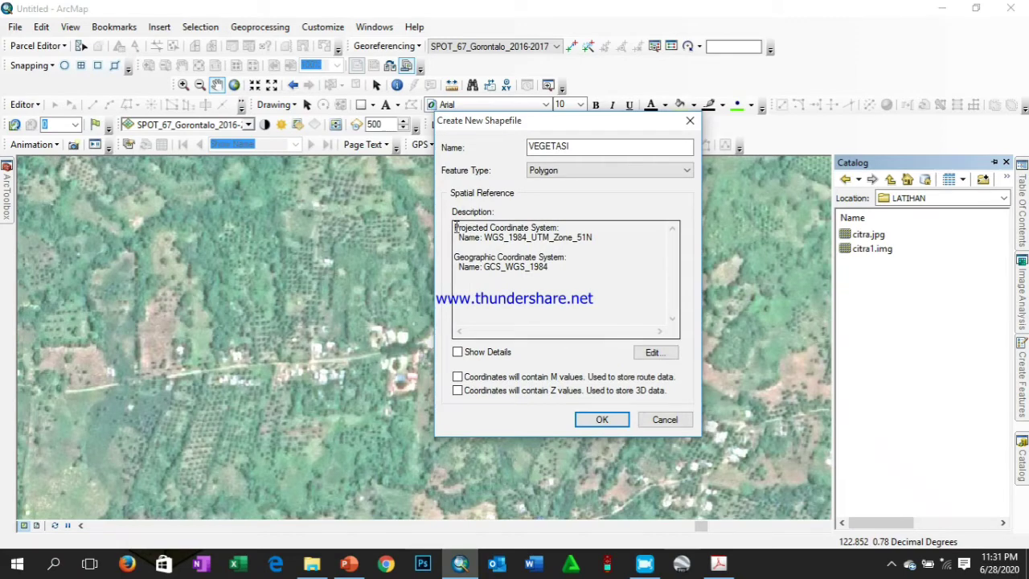
pyautogui.moveTo(455, 233); pyautogui.dragTo(674, 307)
pyautogui.click(631, 299)
pyautogui.click(602, 420)
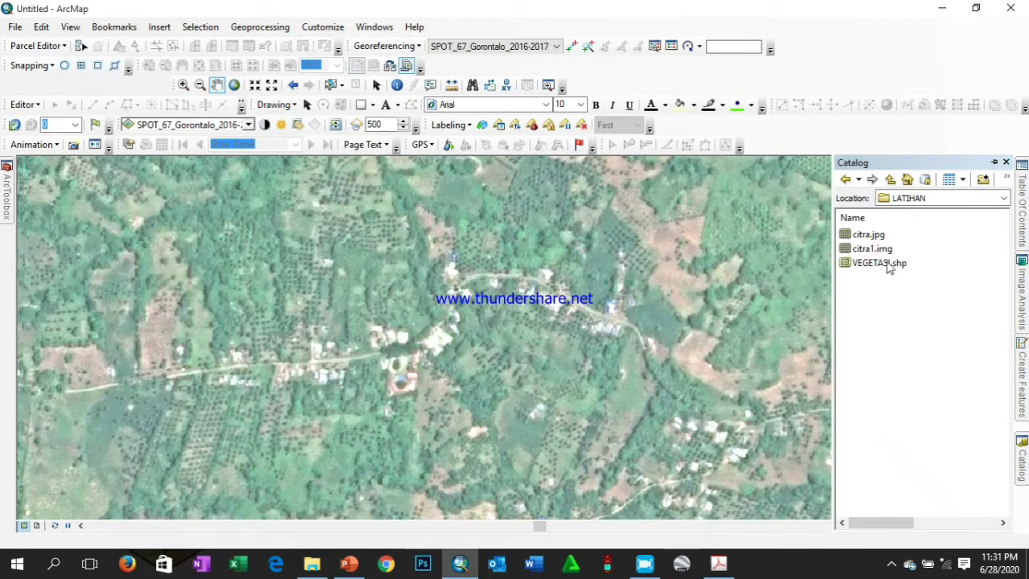
# Point out VEGETASI.shp in the LATIHAN folder and start creating another new shapefile there
pyautogui.click(888, 263)
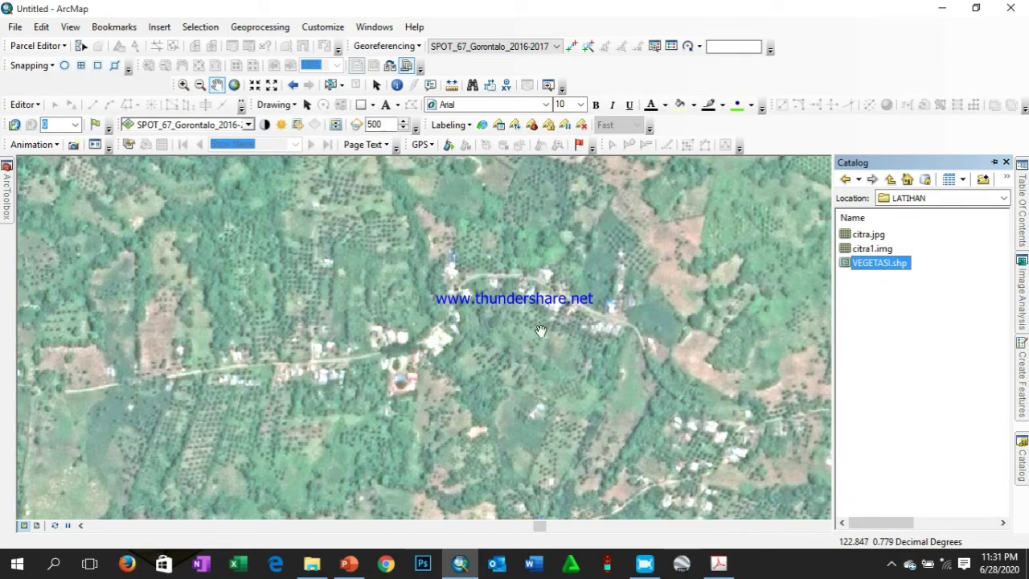
pyautogui.click(902, 310)
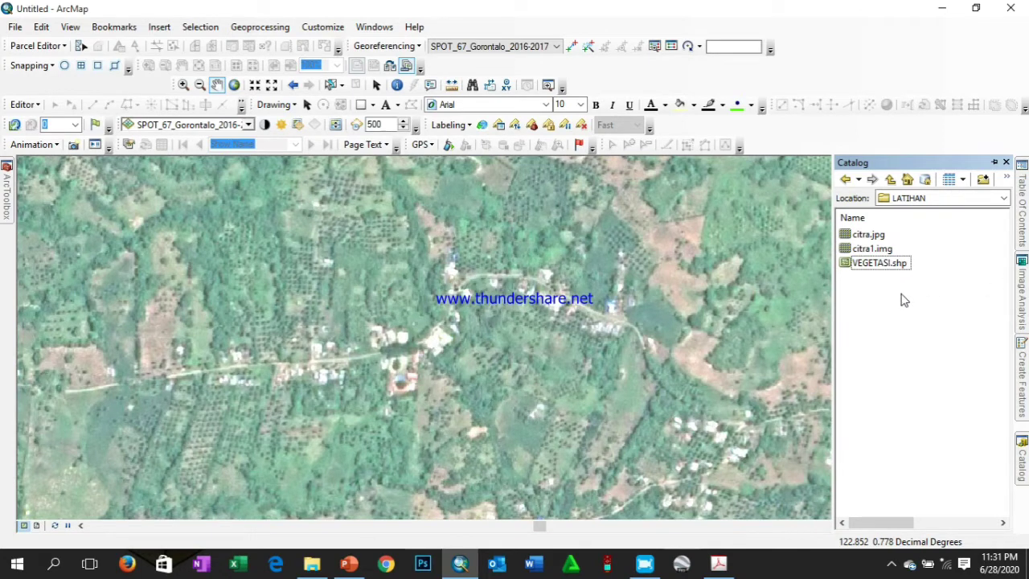
pyautogui.rightClick(883, 295)
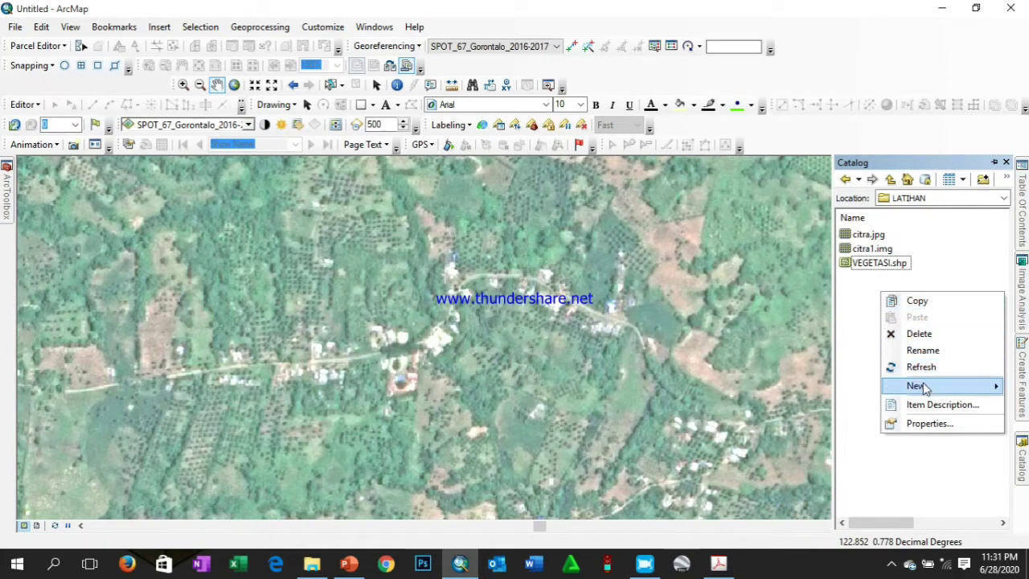
pyautogui.moveTo(924, 389)
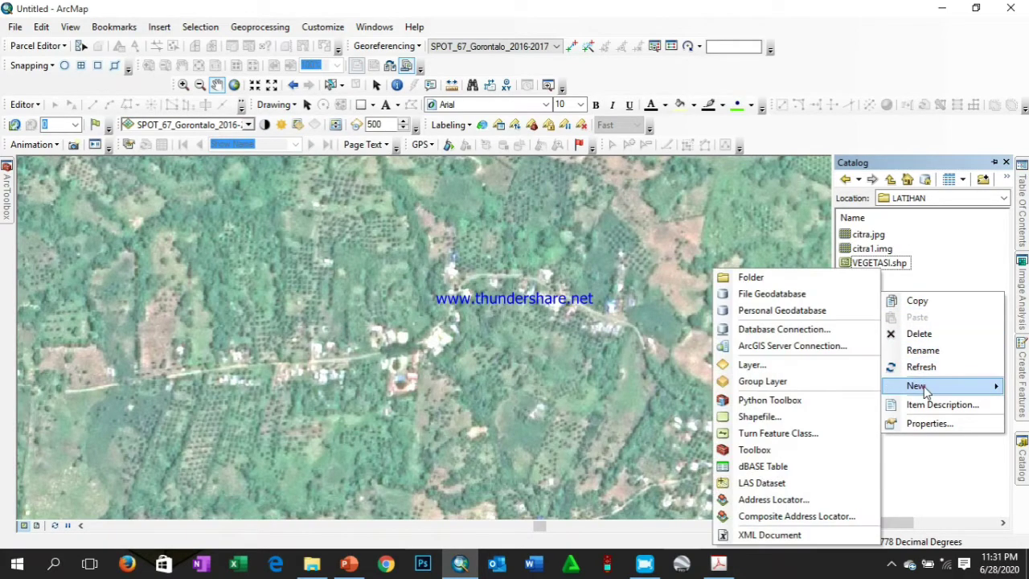
pyautogui.click(766, 416)
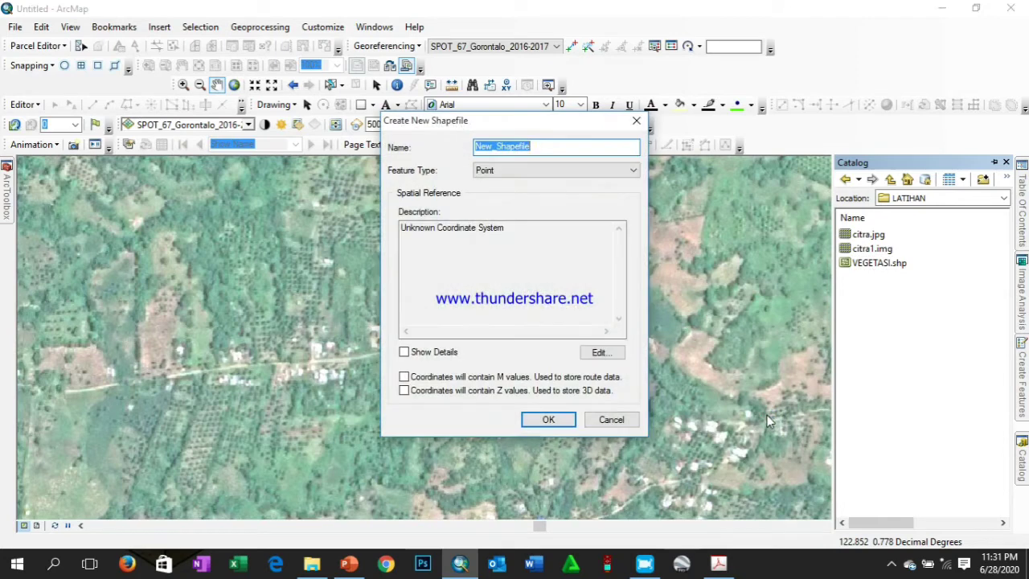
# Name the new shapefile AREAL TERBANGUN and set its feature type to Polygon
pyautogui.click(567, 147)
pyautogui.doubleClick(546, 148)
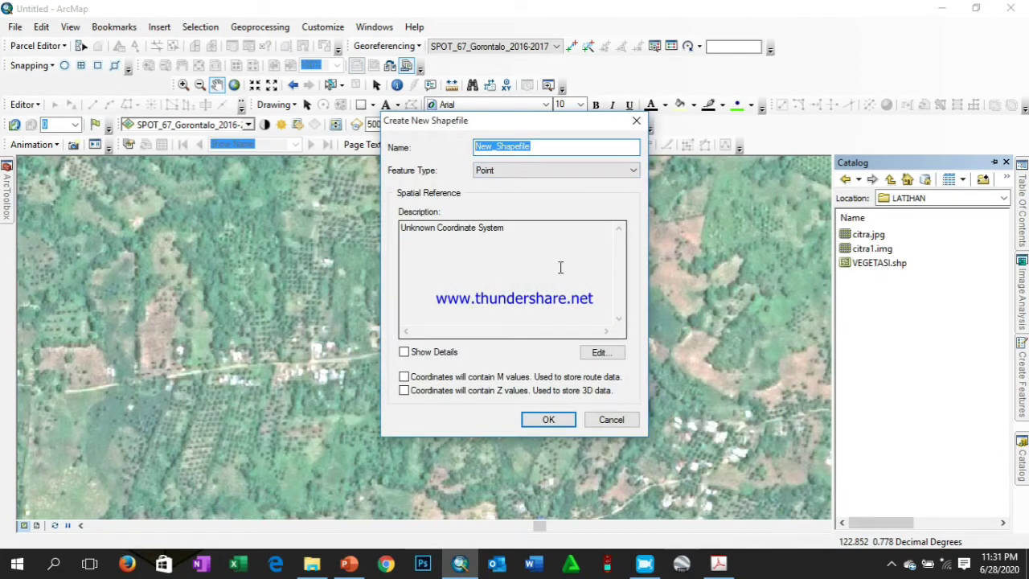
pyautogui.write('AREAL ')
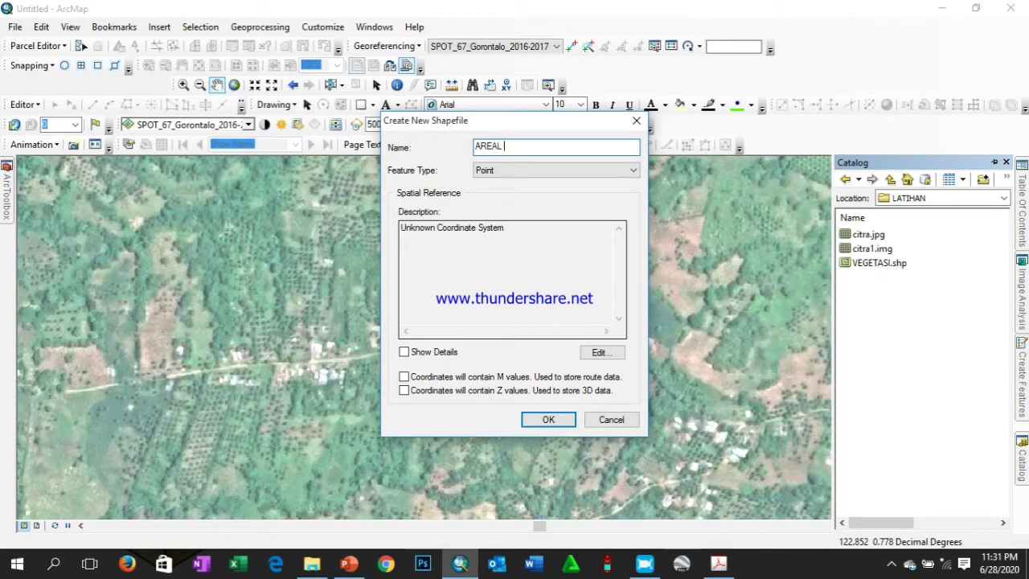
pyautogui.write('TERBANGUN')
pyautogui.press('Tab')
pyautogui.click(535, 171)
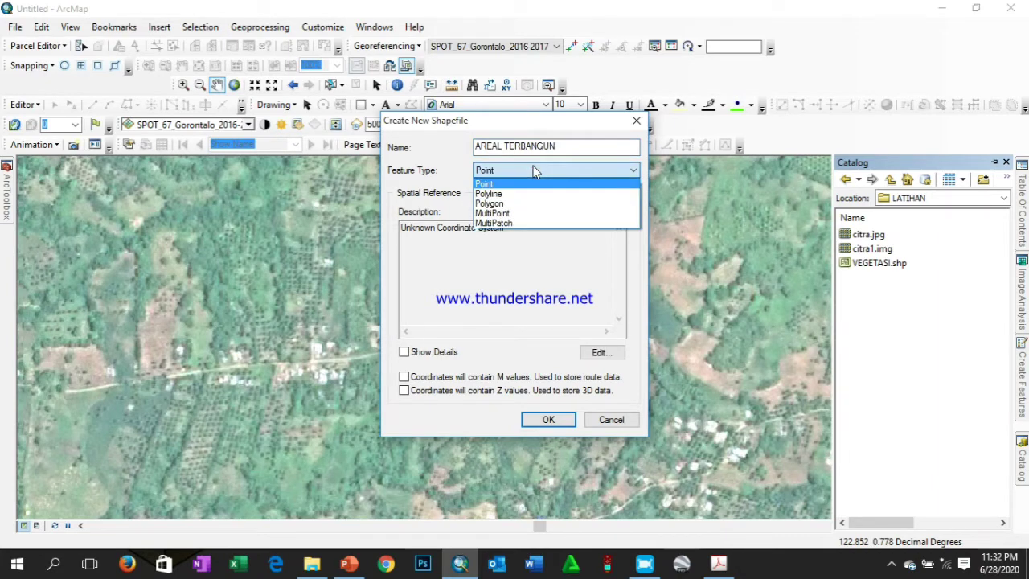
pyautogui.click(513, 206)
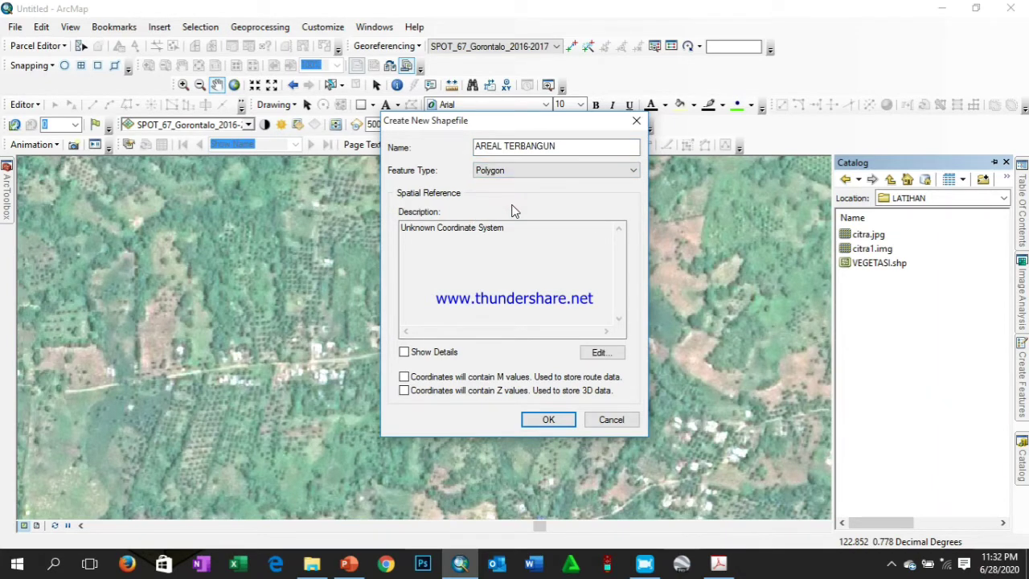
# Assign WGS 1984 UTM Zone 51N from the Northern Hemisphere projected systems as the coordinate system of the AREAL TERBANGUN shapefile
pyautogui.click(601, 352)
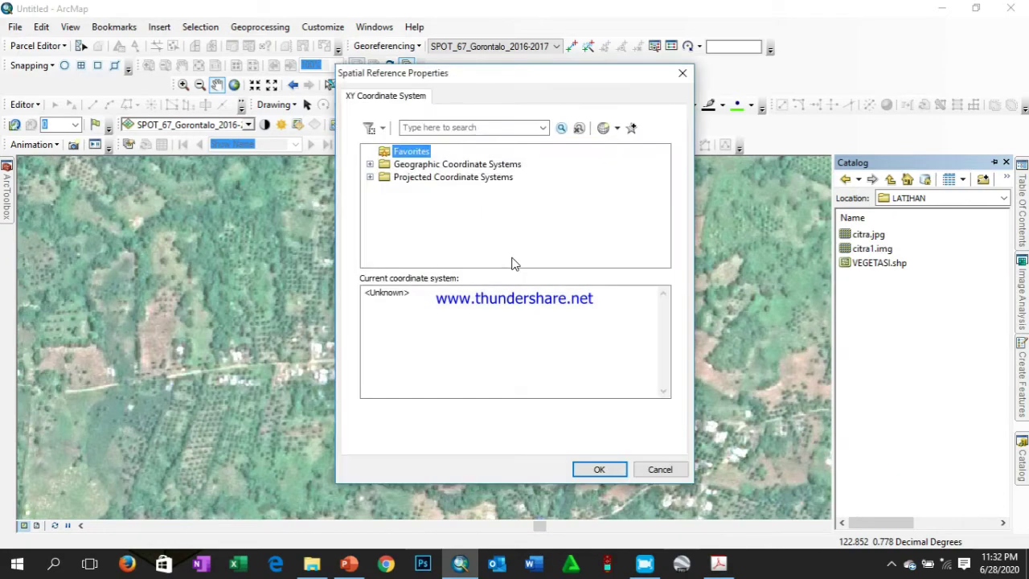
pyautogui.click(414, 177)
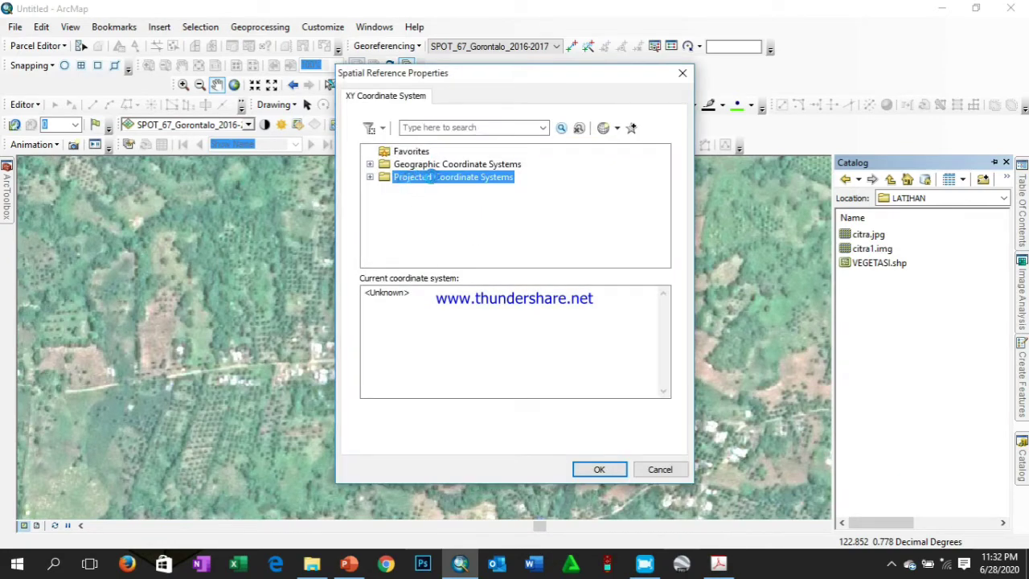
pyautogui.doubleClick(415, 178)
pyautogui.scroll(-1, 434, 183)
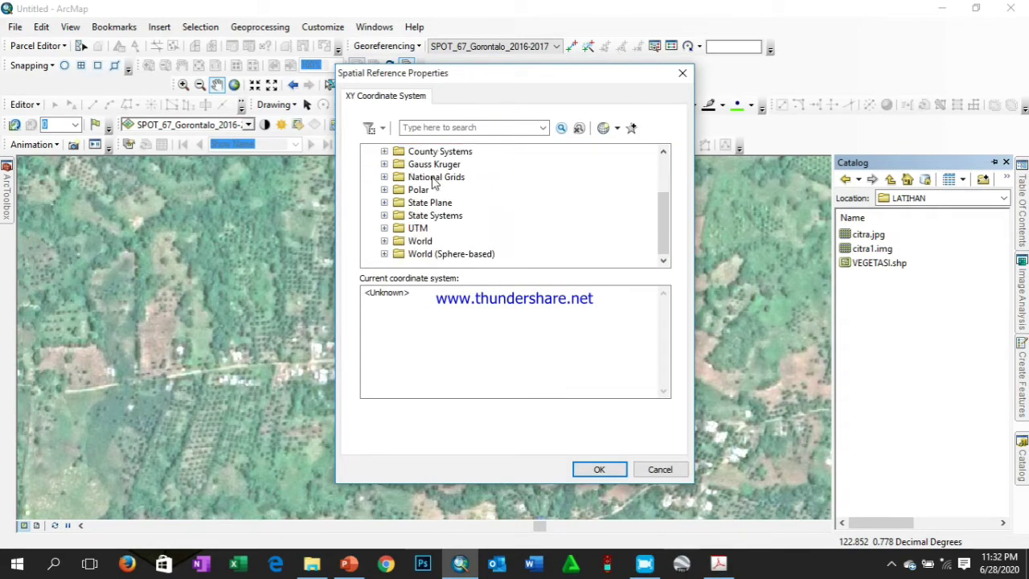
pyautogui.doubleClick(420, 229)
pyautogui.scroll(-3, 560, 213)
pyautogui.doubleClick(454, 229)
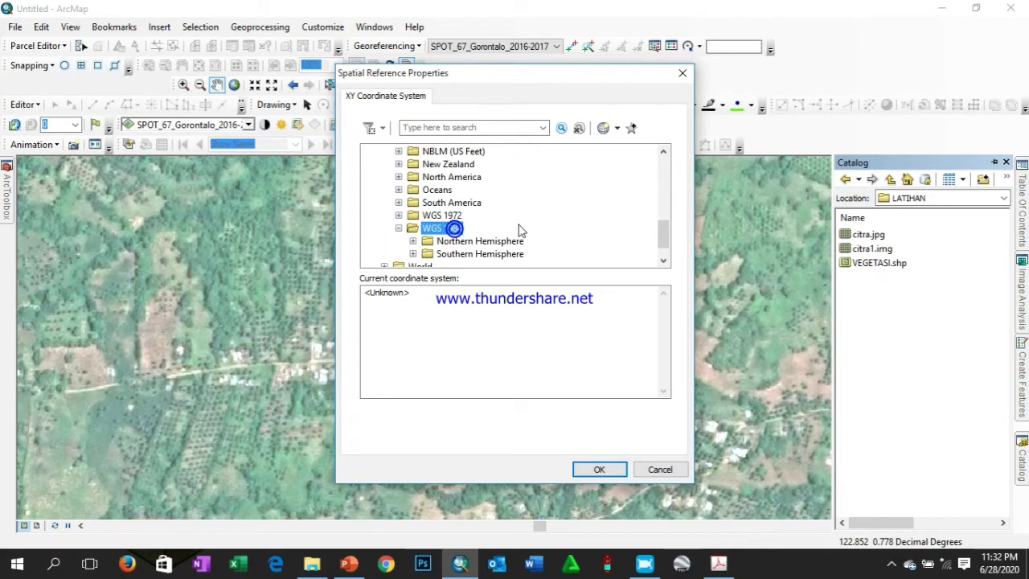
pyautogui.scroll(-1, 525, 228)
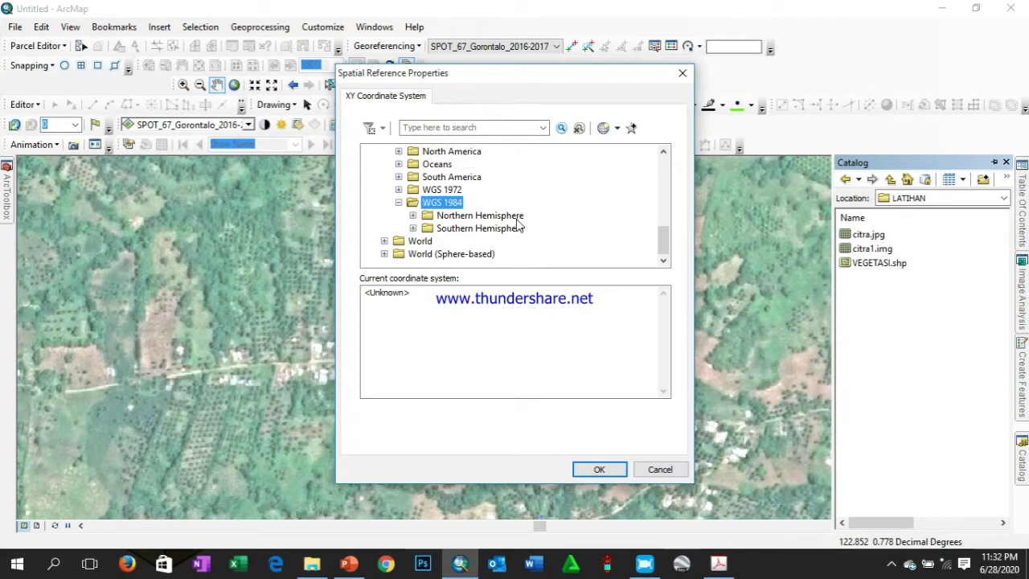
pyautogui.doubleClick(482, 216)
pyautogui.scroll(-10, 609, 228)
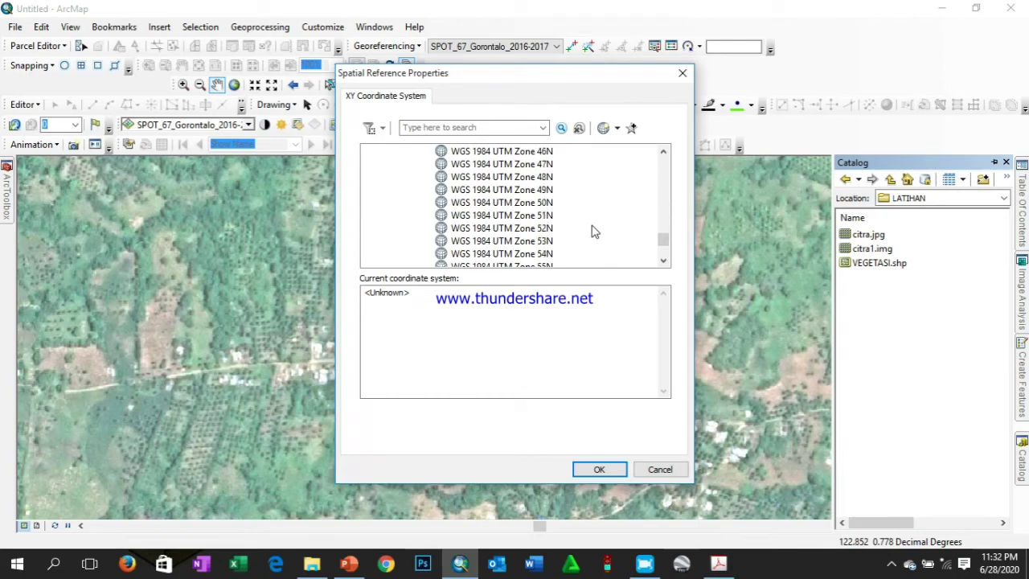
pyautogui.scroll(-1, 592, 231)
pyautogui.click(546, 177)
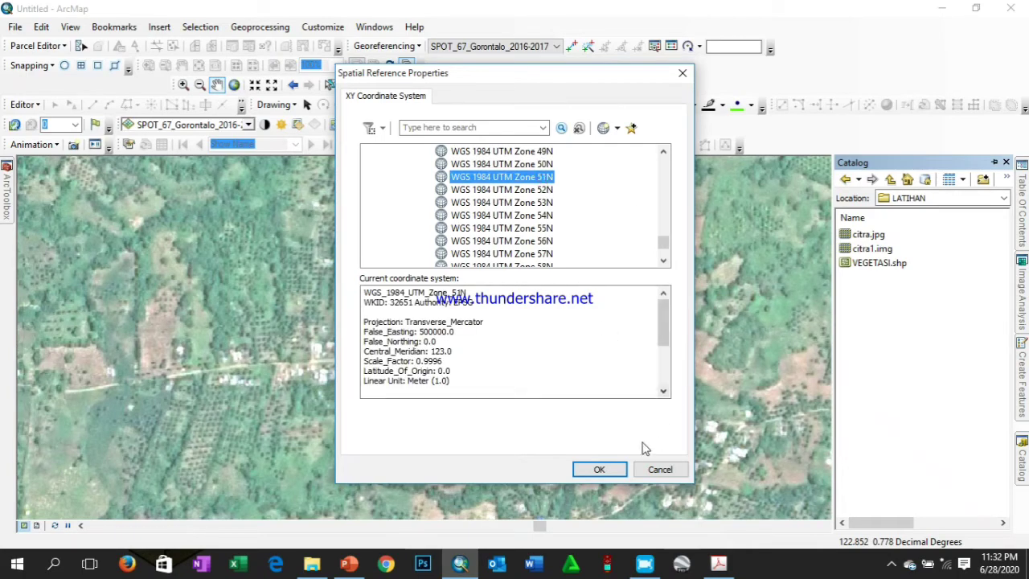
pyautogui.click(599, 468)
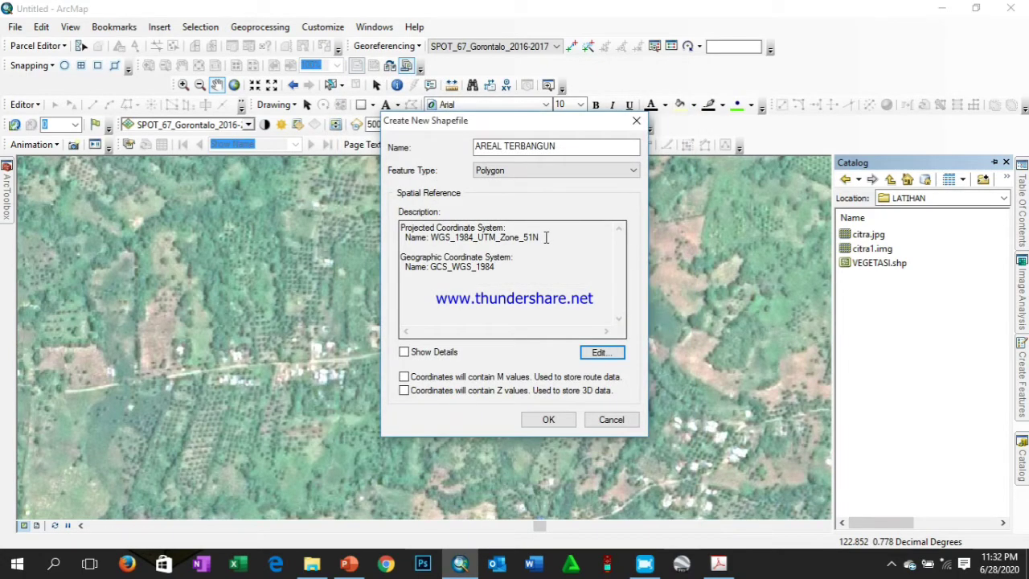
# Create the AREAL TERBANGUN polygon shapefile in the LATIHAN folder and refresh the folder's contents
pyautogui.moveTo(534, 121); pyautogui.dragTo(520, 121)
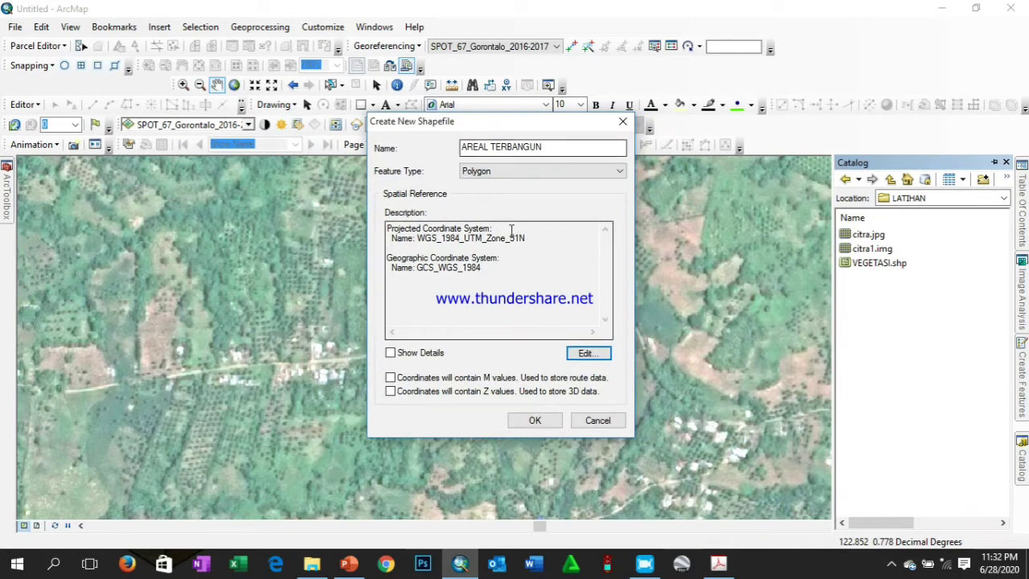
pyautogui.moveTo(474, 257); pyautogui.dragTo(498, 268)
pyautogui.click(533, 421)
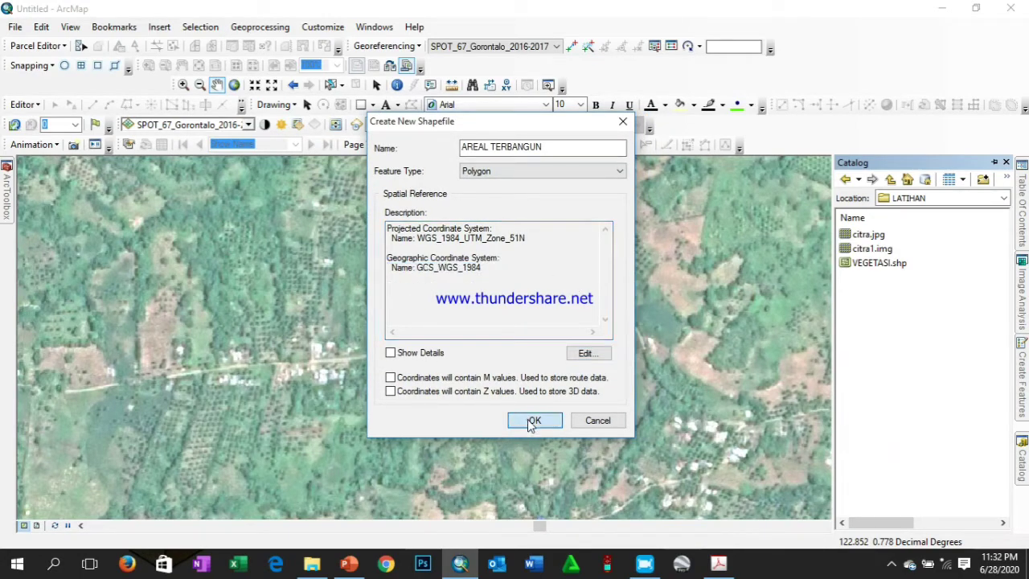
pyautogui.rightClick(905, 311)
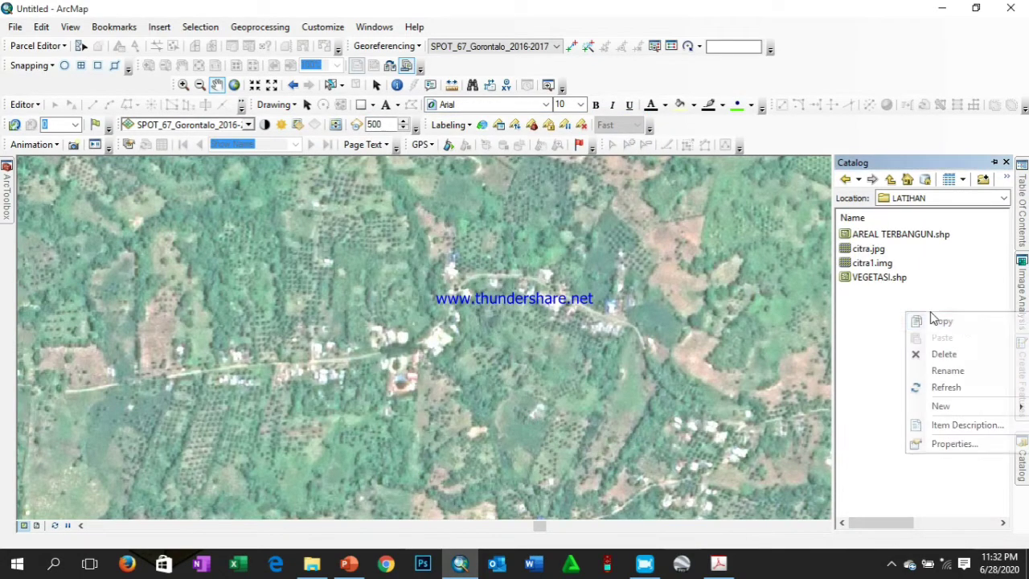
pyautogui.click(970, 385)
# Point out the two polygon shapefiles AREAL TERBANGUN.shp and VEGETASI.shp in the LATIHAN folder
pyautogui.click(908, 234)
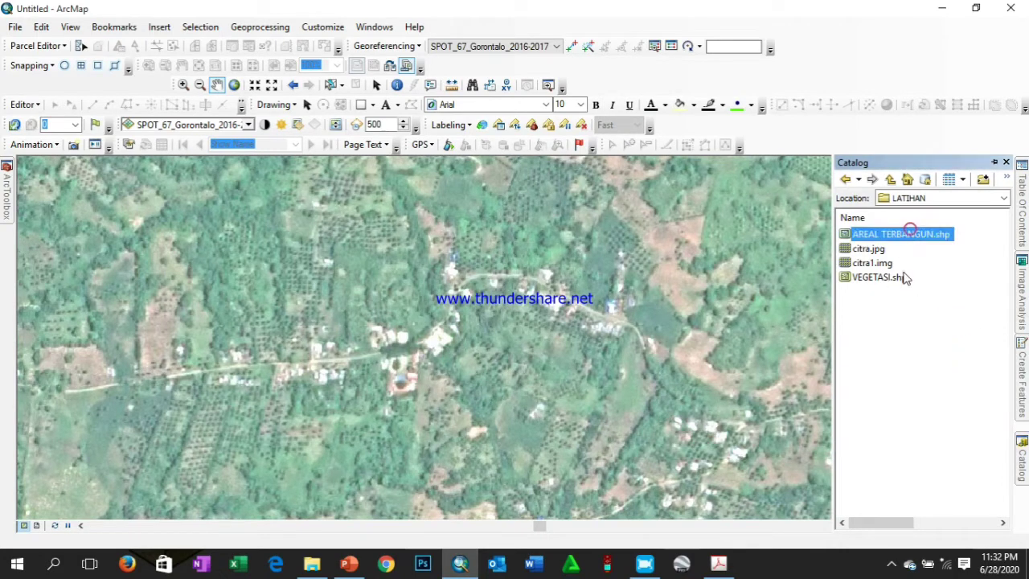
pyautogui.click(901, 277)
pyautogui.click(908, 233)
pyautogui.click(900, 277)
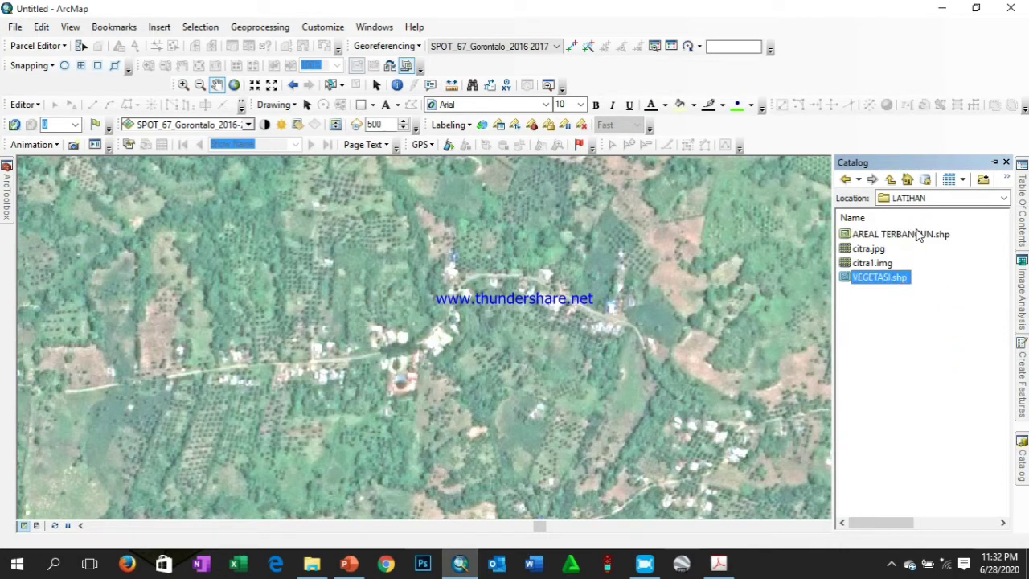
pyautogui.click(915, 235)
pyautogui.click(905, 278)
pyautogui.click(913, 236)
pyautogui.click(903, 278)
pyautogui.click(913, 236)
pyautogui.click(894, 282)
pyautogui.click(907, 236)
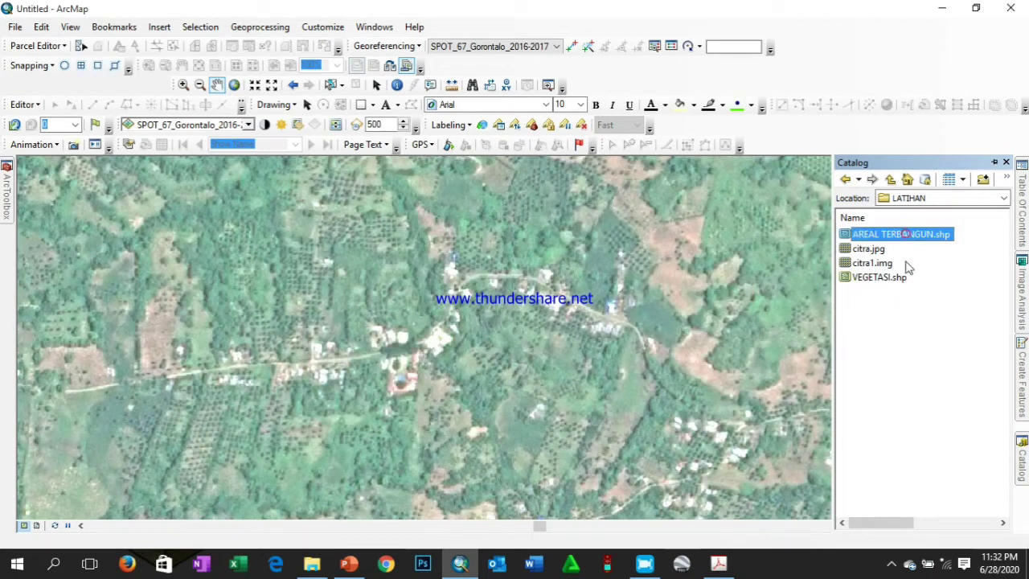
pyautogui.click(914, 310)
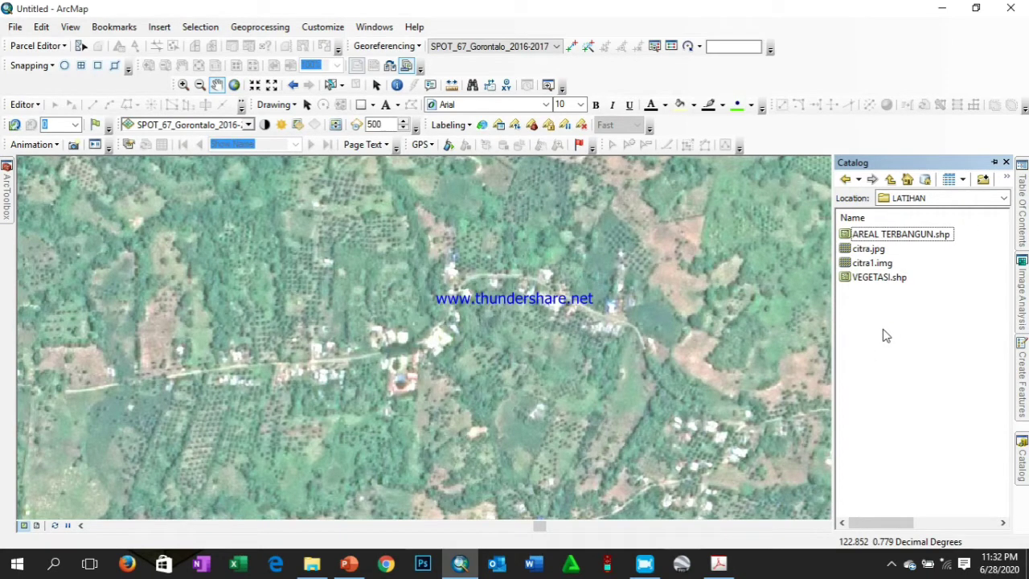
# Start another new shapefile in LATIHAN, name it PEMUKIMAN and keep Point as its feature type
pyautogui.rightClick(907, 322)
pyautogui.moveTo(974, 420)
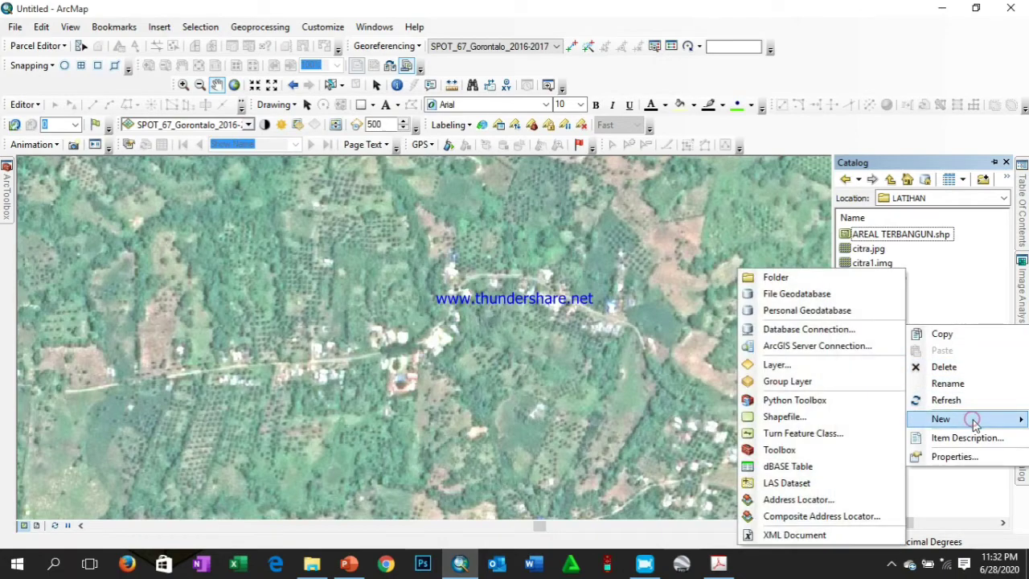
pyautogui.click(781, 416)
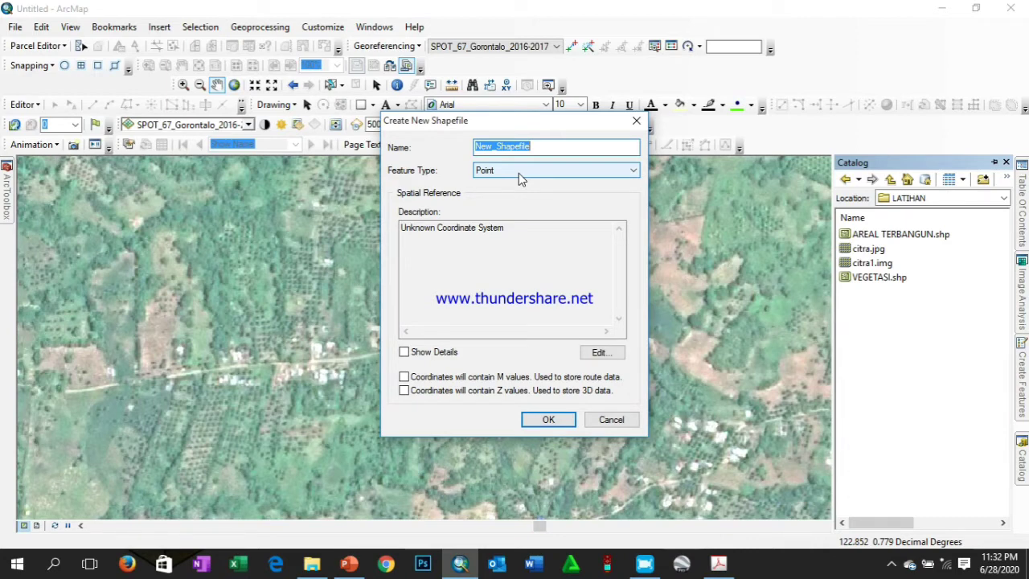
pyautogui.click(519, 173)
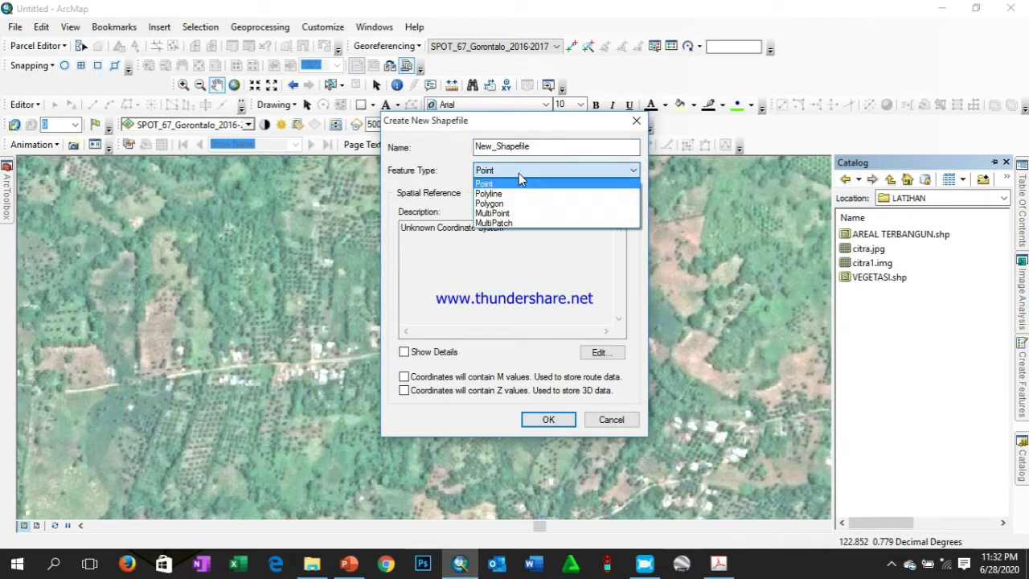
pyautogui.click(519, 173)
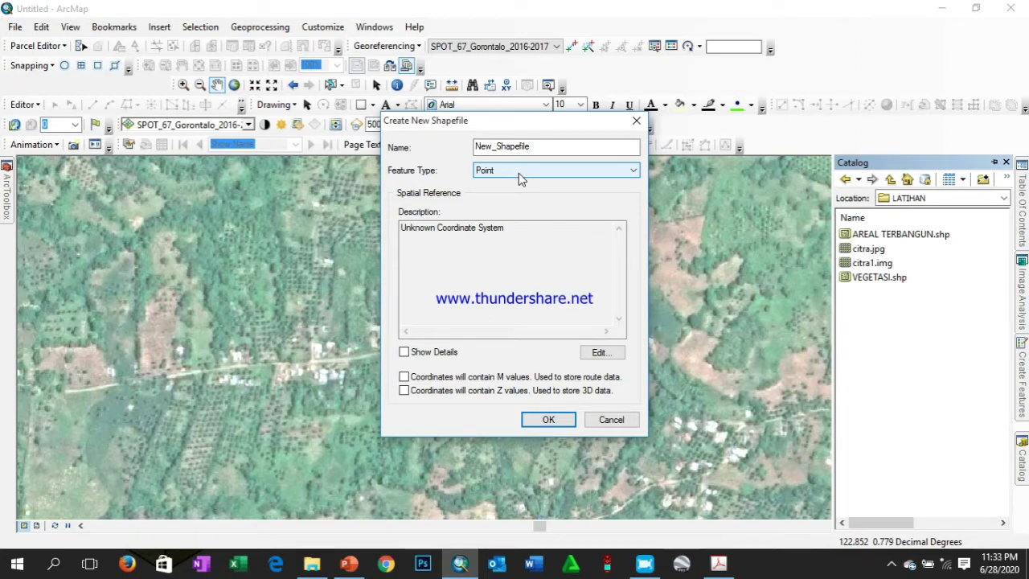
pyautogui.click(563, 148)
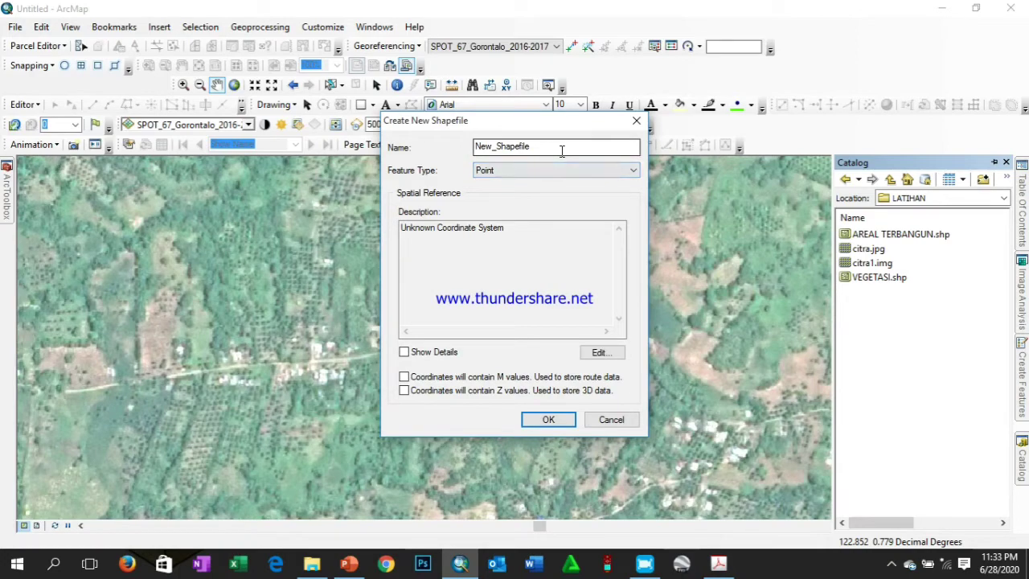
pyautogui.moveTo(551, 130); pyautogui.dragTo(605, 153)
pyautogui.doubleClick(597, 170)
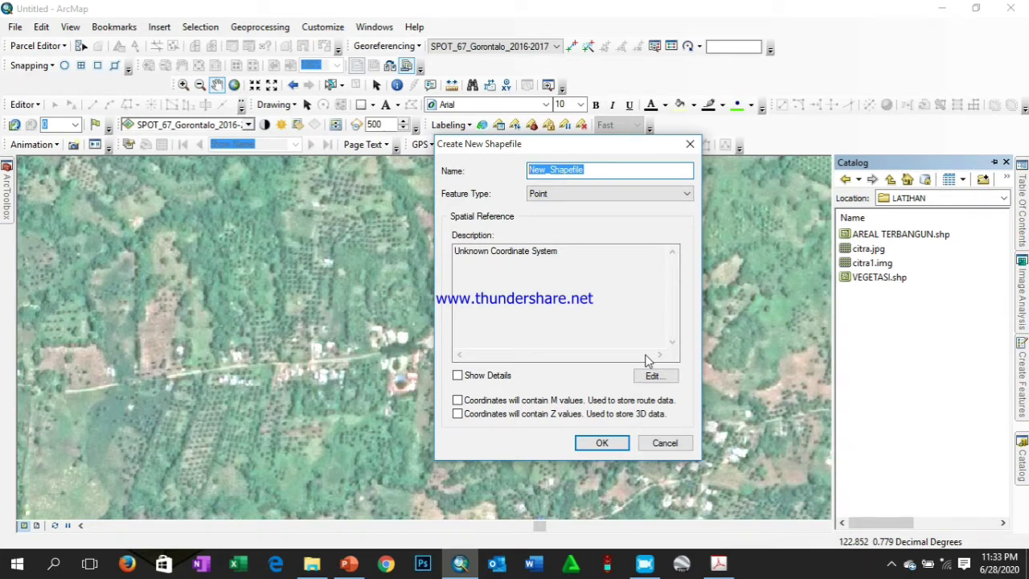
pyautogui.write('PEMUKIM')
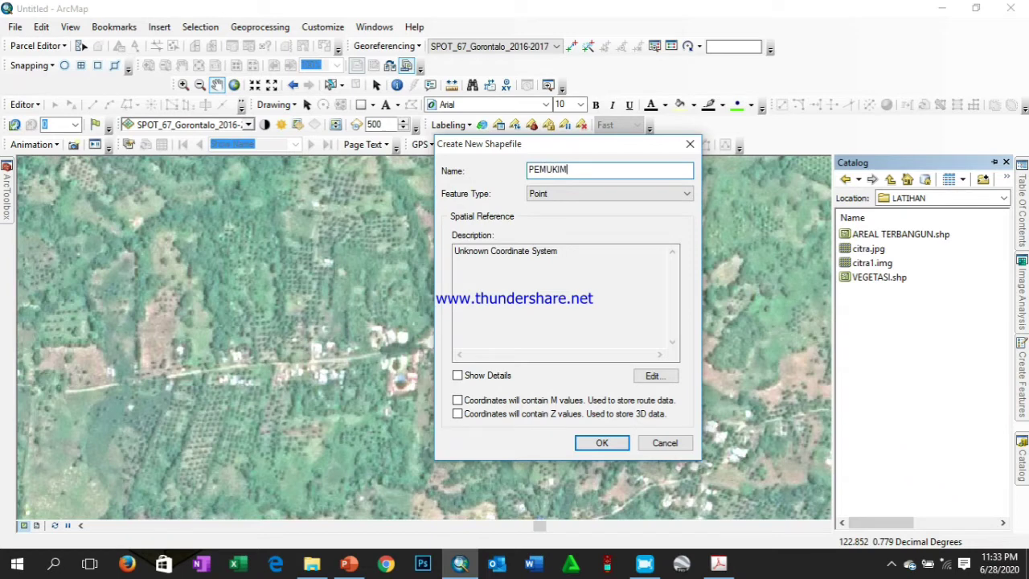
pyautogui.write('AN')
pyautogui.moveTo(574, 148); pyautogui.dragTo(563, 144)
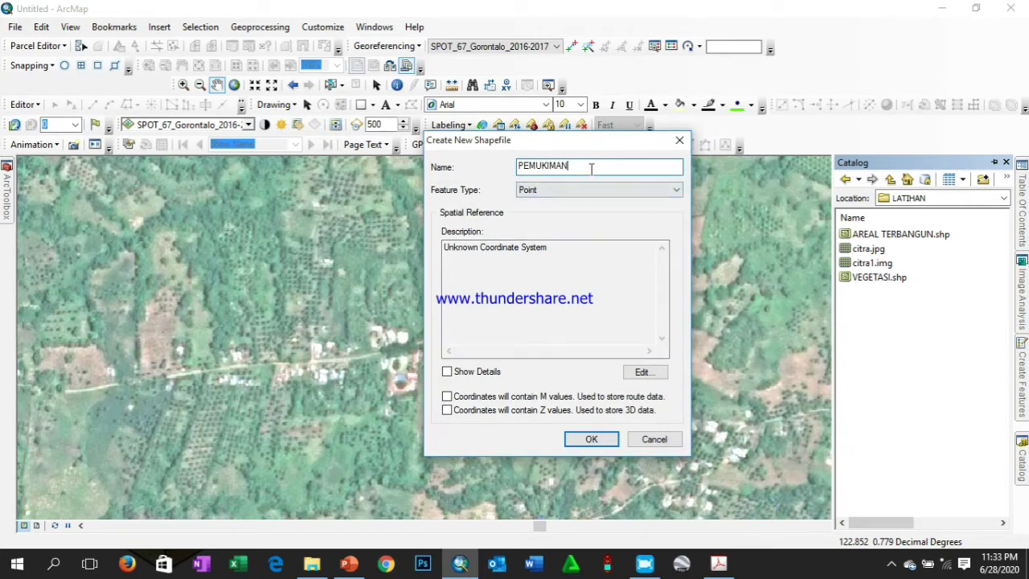
# Set the coordinate system of the PEMUKIMAN point shapefile to WGS 1984 UTM Zone 51N
pyautogui.click(655, 372)
pyautogui.doubleClick(442, 178)
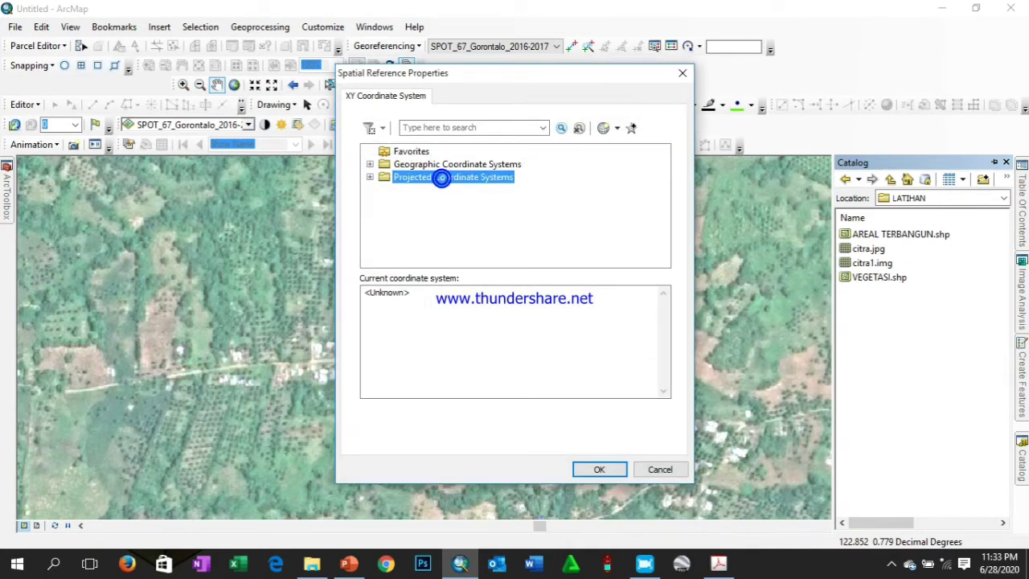
pyautogui.scroll(-1, 442, 193)
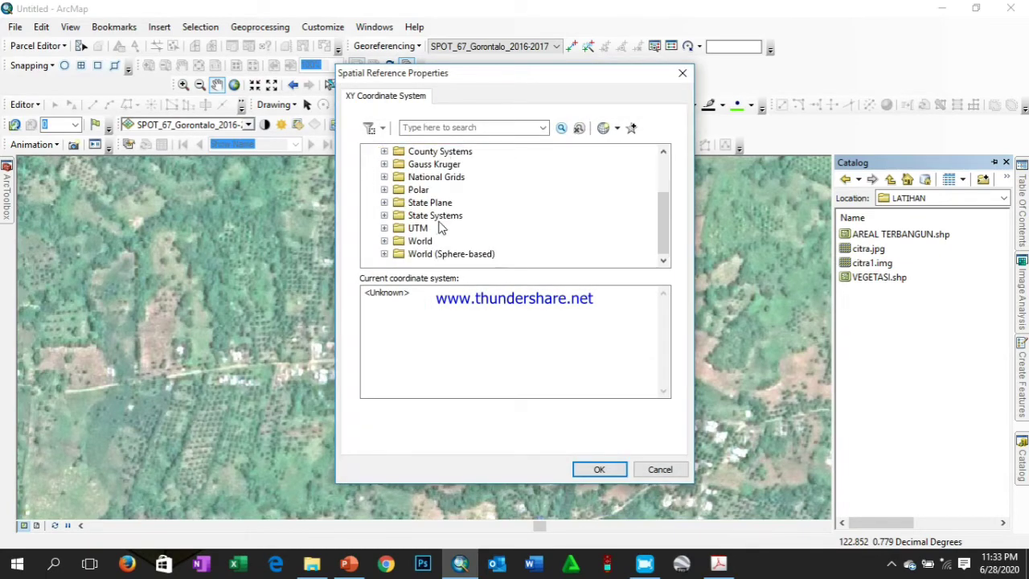
pyautogui.doubleClick(420, 228)
pyautogui.scroll(-3, 450, 225)
pyautogui.doubleClick(447, 216)
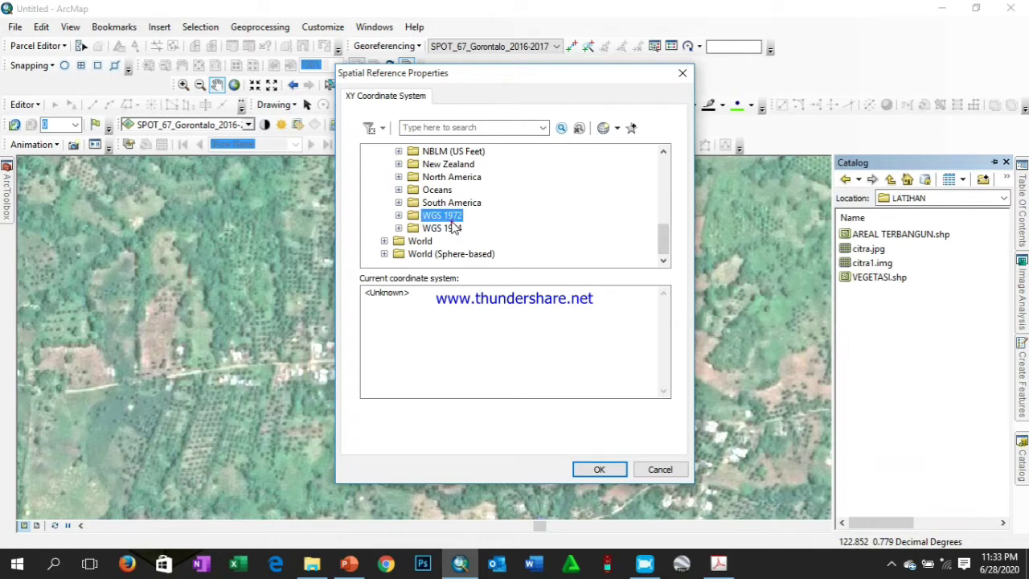
pyautogui.doubleClick(443, 216)
pyautogui.click(441, 229)
pyautogui.doubleClick(441, 229)
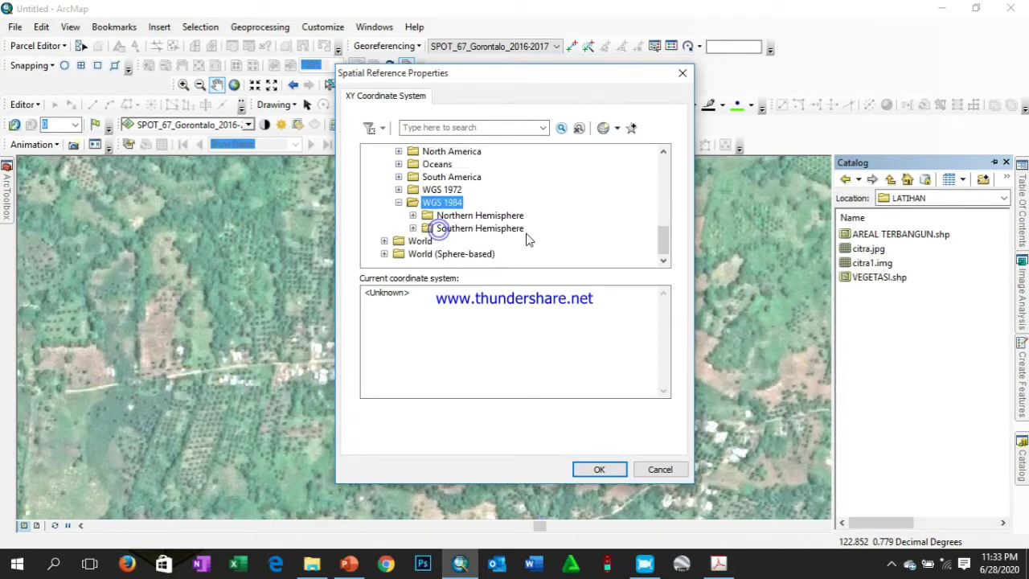
pyautogui.doubleClick(507, 210)
pyautogui.click(530, 216)
pyautogui.scroll(-2, 538, 225)
pyautogui.scroll(-15, 549, 233)
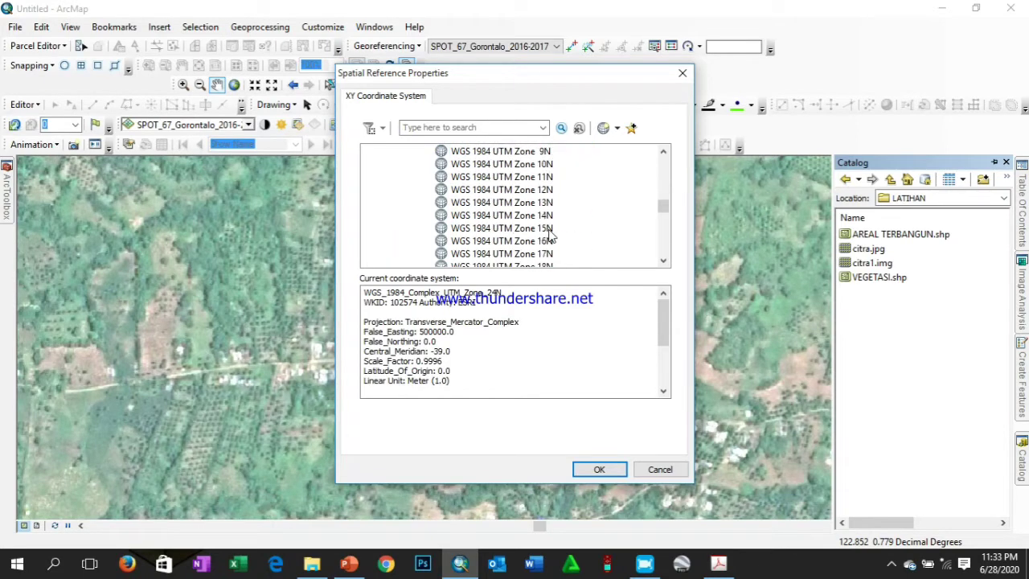
pyautogui.scroll(-2, 550, 233)
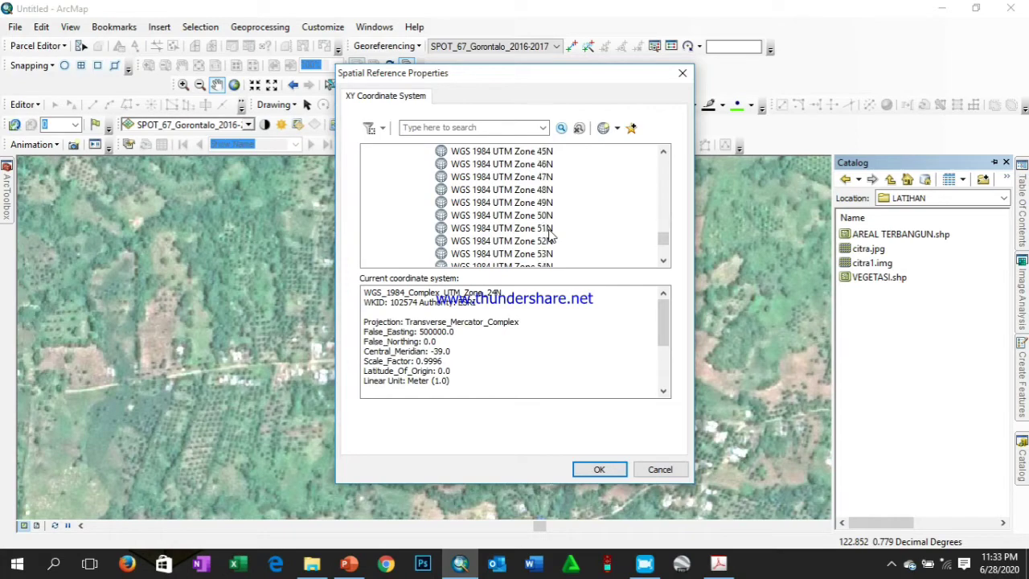
pyautogui.click(550, 231)
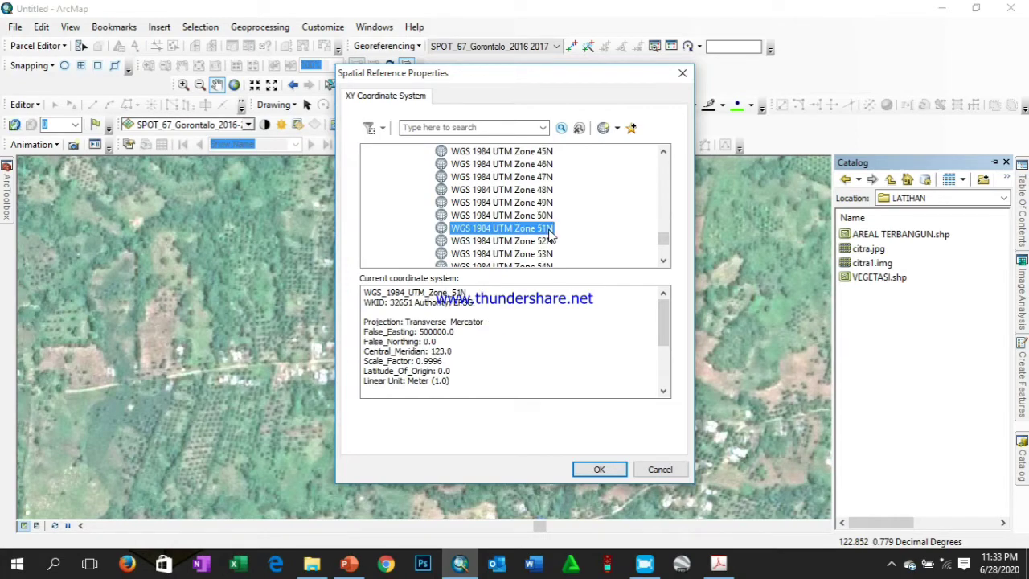
pyautogui.click(601, 469)
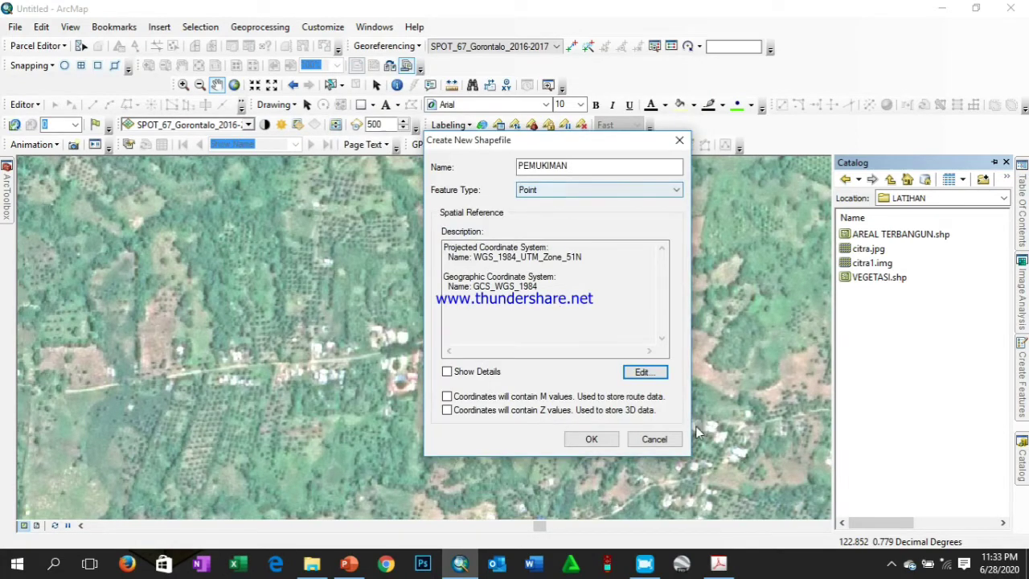
# Create the PEMUKIMAN point shapefile in LATIHAN, refresh the folder and select AREAL TERBANGUN.shp in it
pyautogui.click(602, 438)
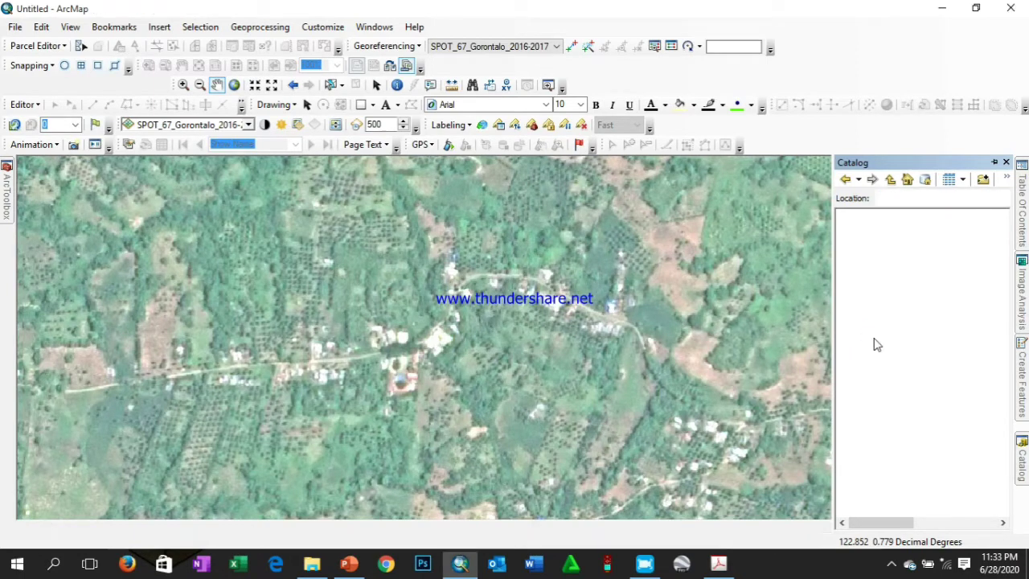
pyautogui.rightClick(877, 344)
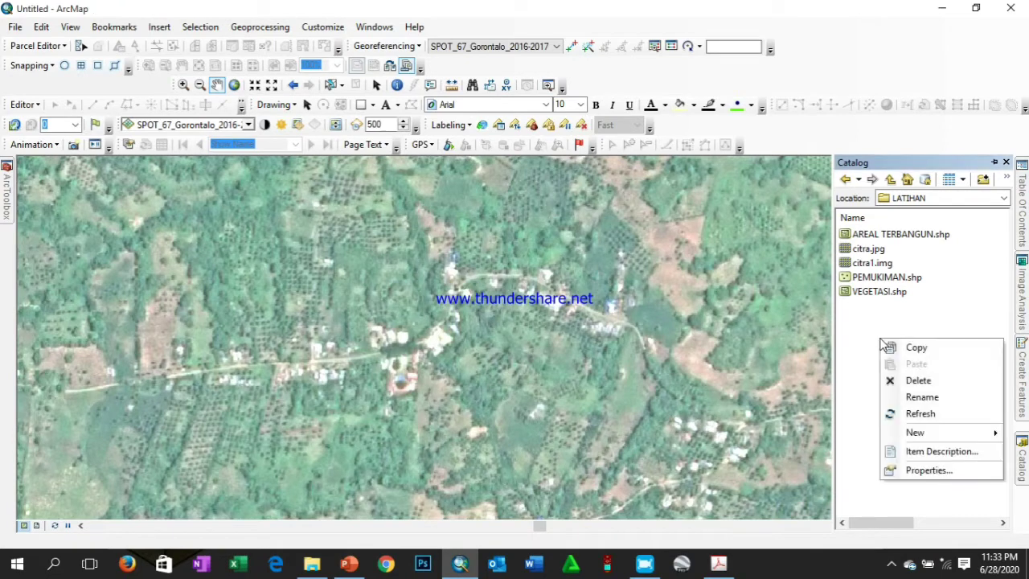
pyautogui.click(907, 416)
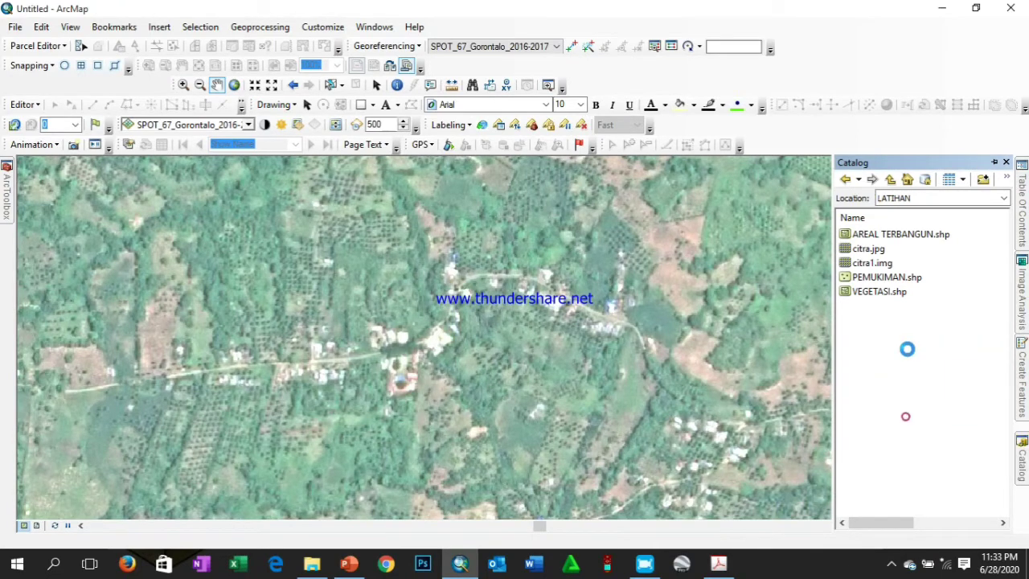
pyautogui.click(884, 234)
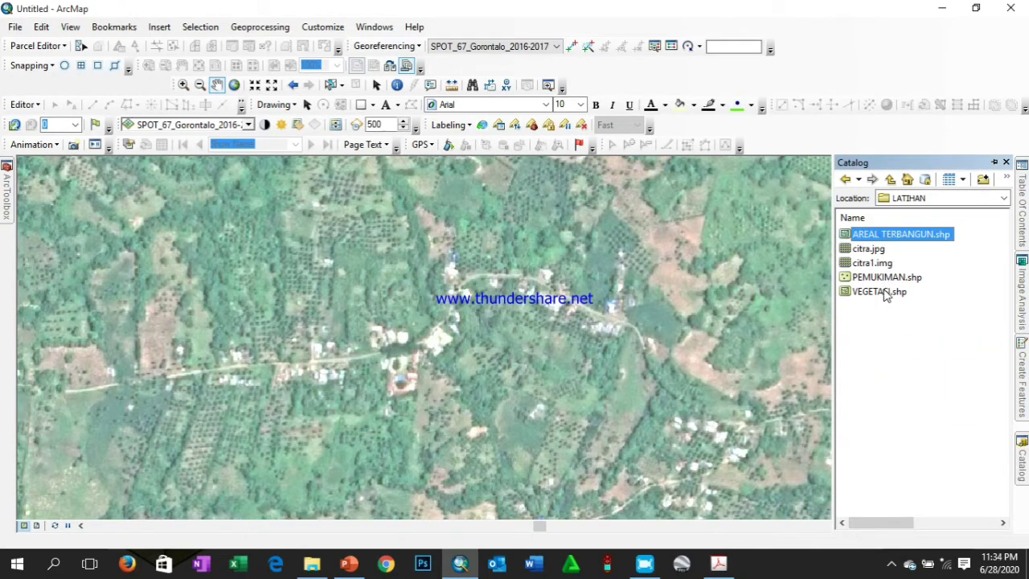
# Point out the polygon shapefiles AREAL TERBANGUN.shp and VEGETASI.shp, followed by the point shapefile PEMUKIMAN.shp, in the LATIHAN folder
pyautogui.click(886, 291)
pyautogui.click(886, 234)
pyautogui.click(886, 291)
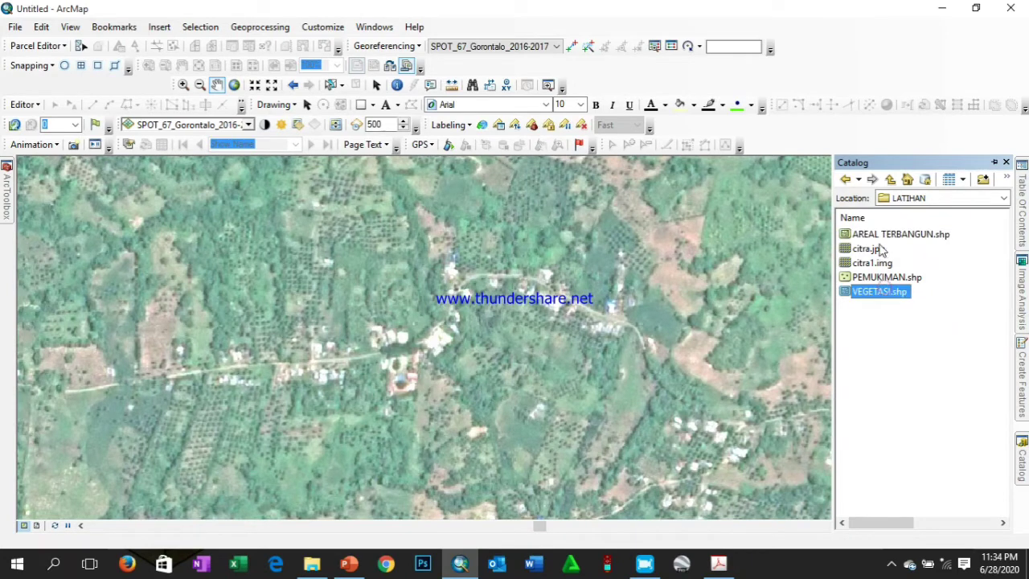
pyautogui.click(887, 234)
pyautogui.click(885, 291)
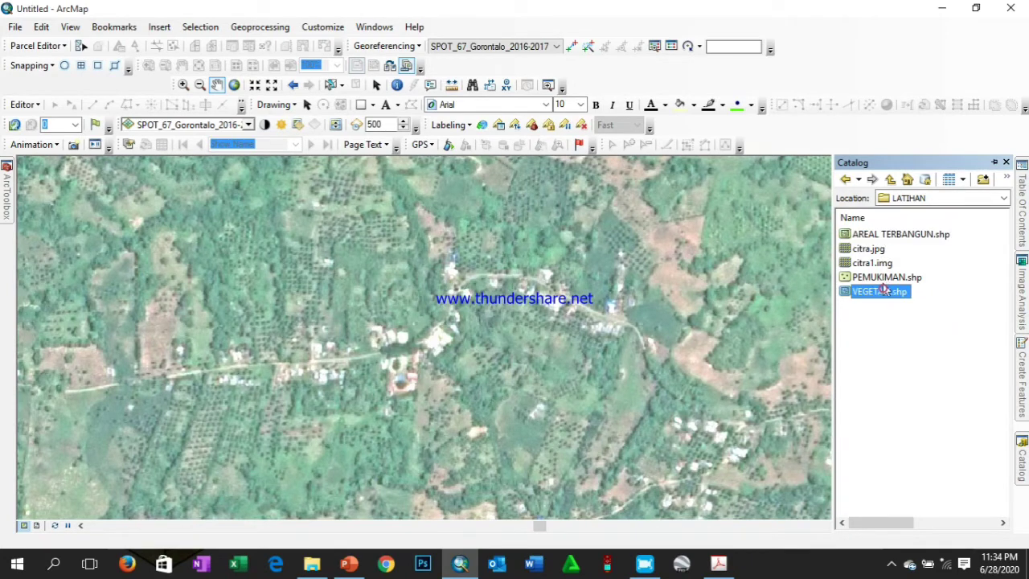
pyautogui.click(891, 235)
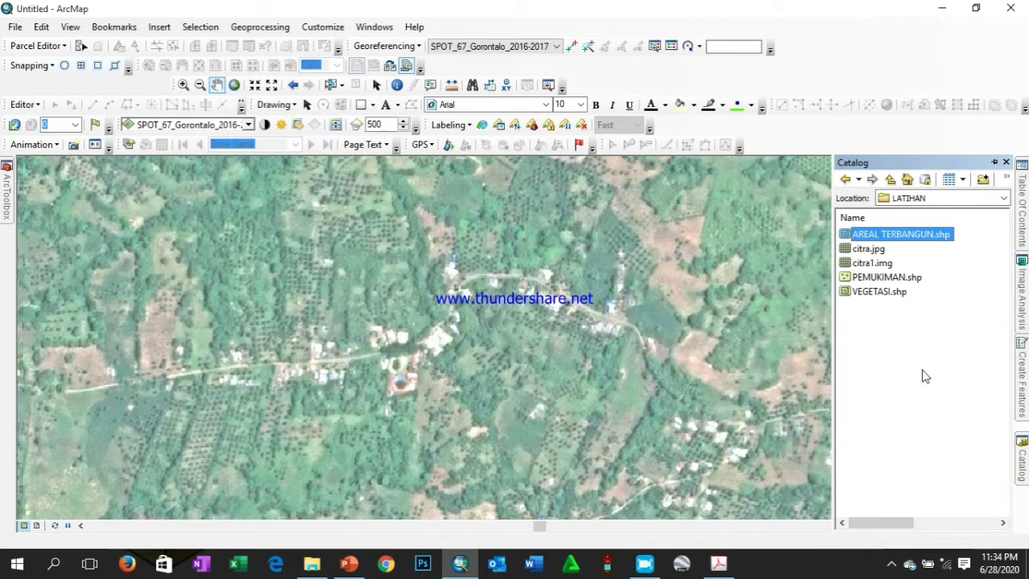
pyautogui.click(944, 234)
pyautogui.click(919, 235)
pyautogui.click(902, 294)
pyautogui.click(904, 234)
pyautogui.click(907, 295)
pyautogui.click(909, 235)
pyautogui.click(903, 291)
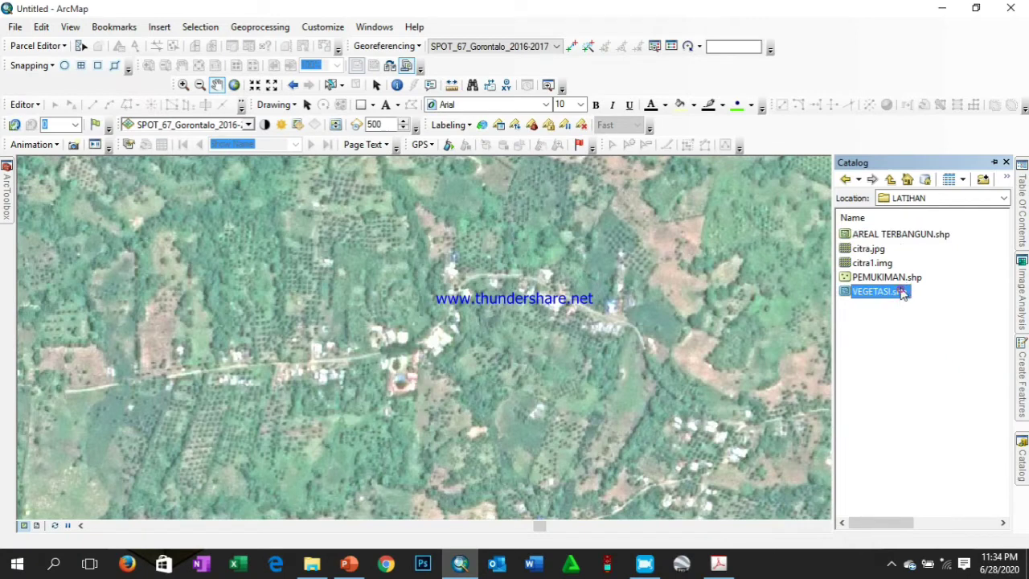
pyautogui.click(900, 235)
pyautogui.click(890, 294)
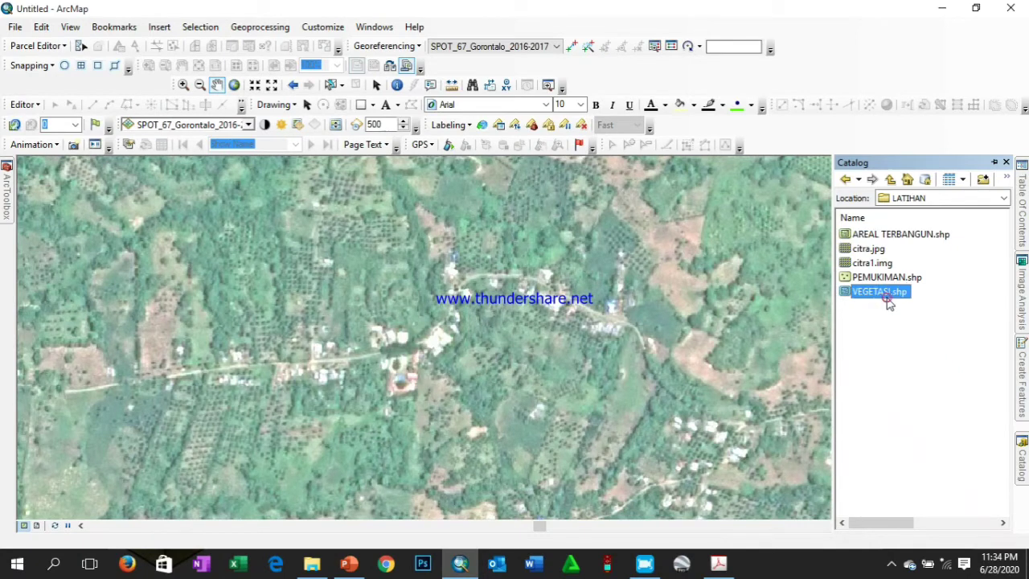
pyautogui.click(893, 239)
pyautogui.click(895, 294)
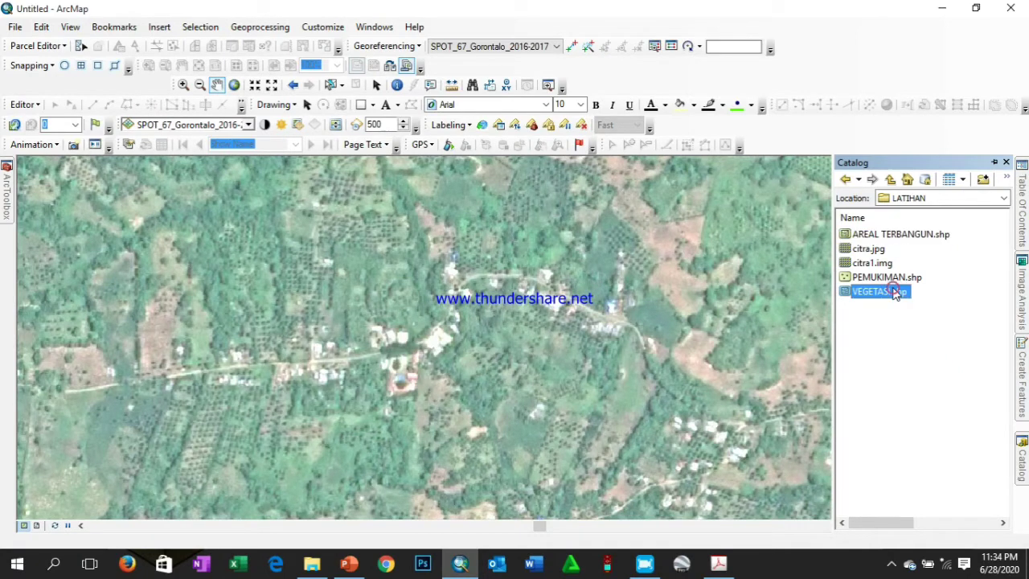
pyautogui.click(881, 237)
pyautogui.click(877, 296)
pyautogui.click(881, 237)
pyautogui.click(880, 294)
pyautogui.click(881, 235)
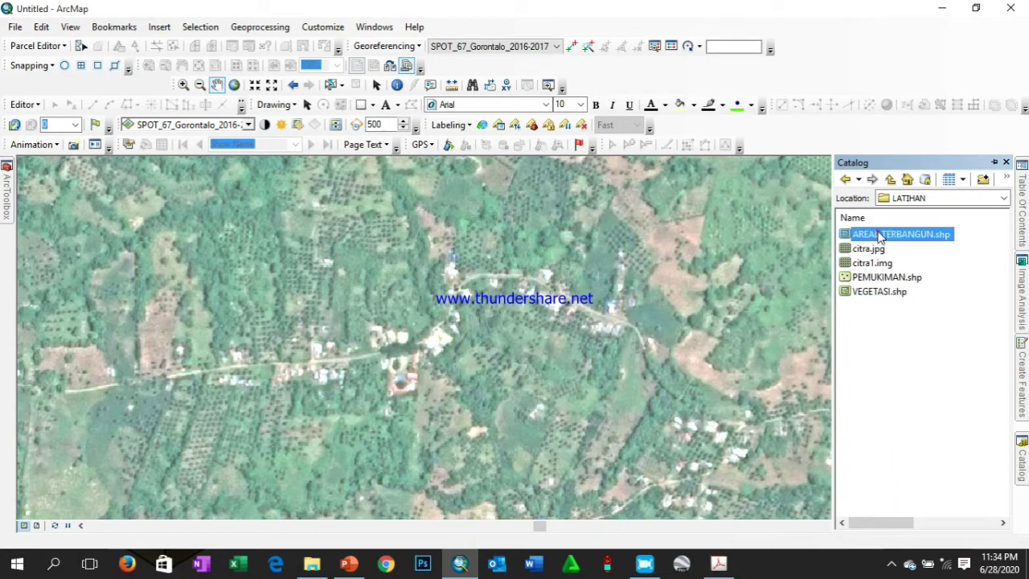
pyautogui.click(872, 296)
pyautogui.click(874, 233)
pyautogui.click(891, 278)
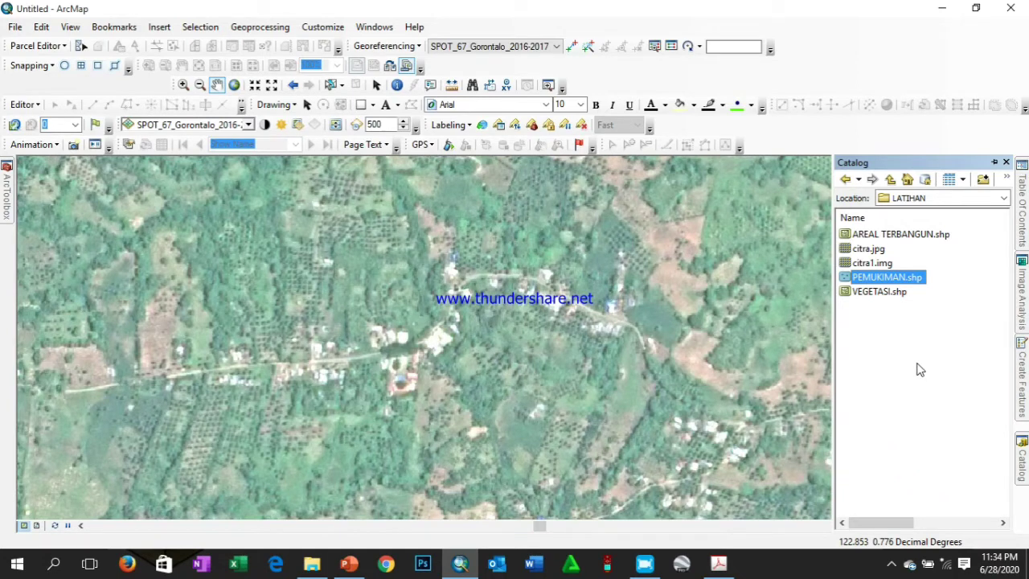
# Start a new shapefile in LATIHAN, name it Jalan and choose Polyline as its feature type
pyautogui.rightClick(905, 329)
pyautogui.moveTo(977, 433)
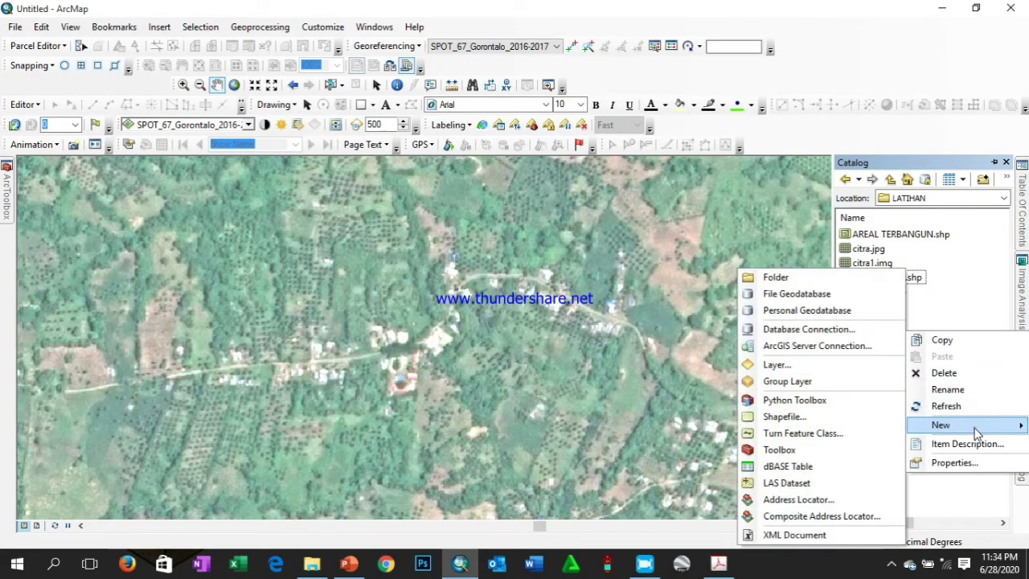
pyautogui.click(784, 416)
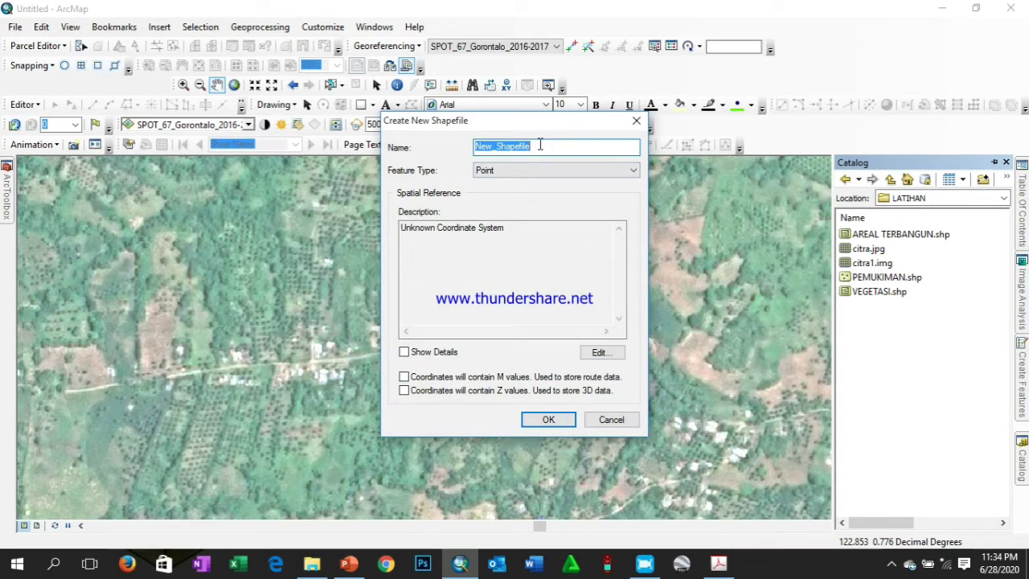
pyautogui.write('Jalan')
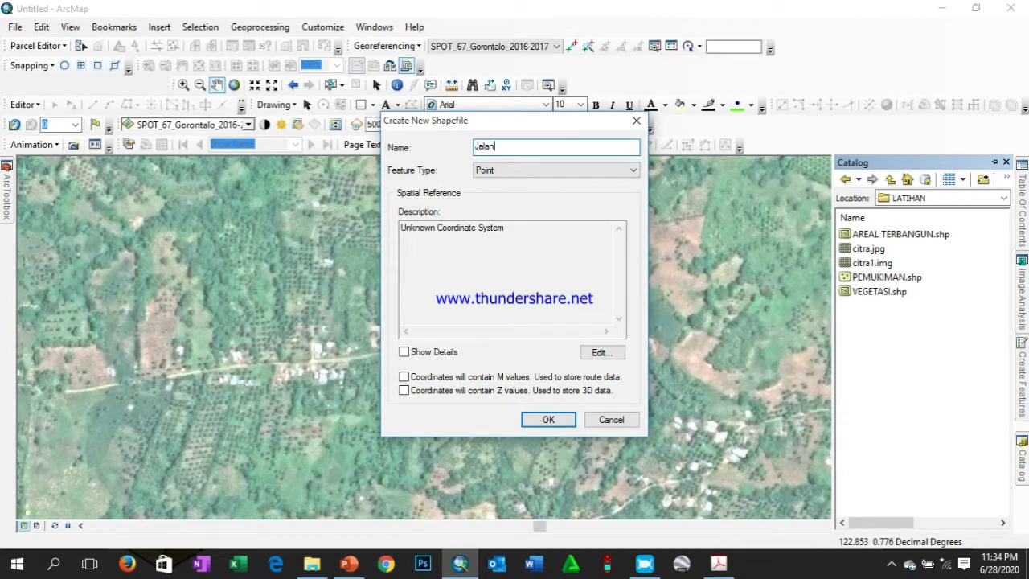
pyautogui.click(542, 170)
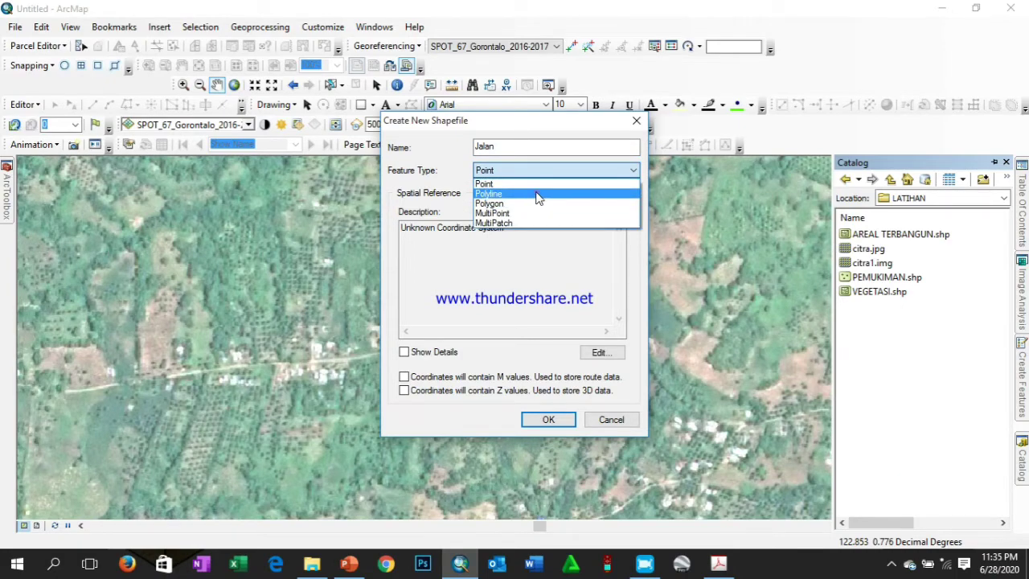
pyautogui.click(539, 193)
# Set the coordinate system of the Jalan shapefile to WGS 1984 UTM Zone 51N and create the shapefile
pyautogui.click(601, 352)
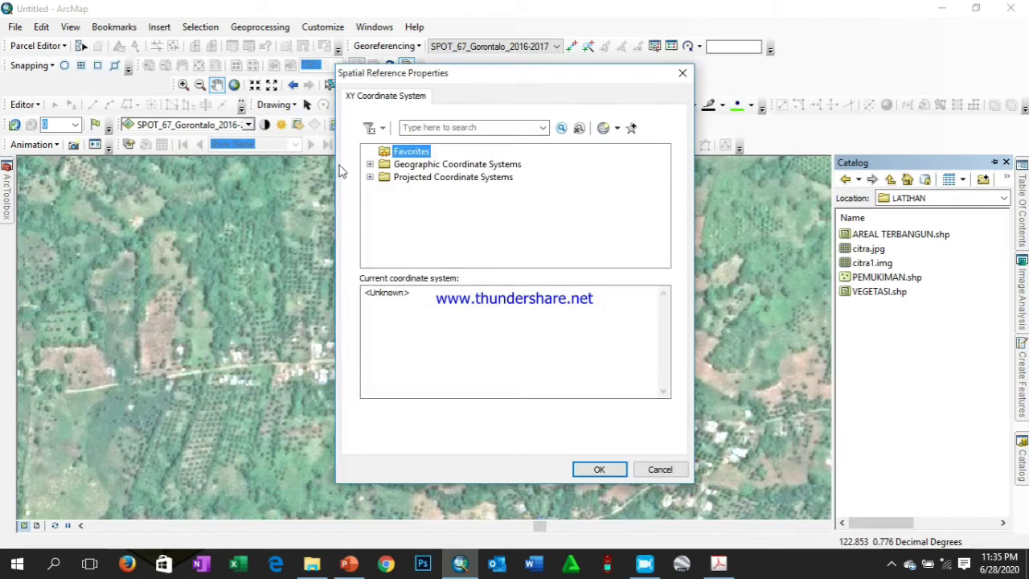
pyautogui.click(422, 178)
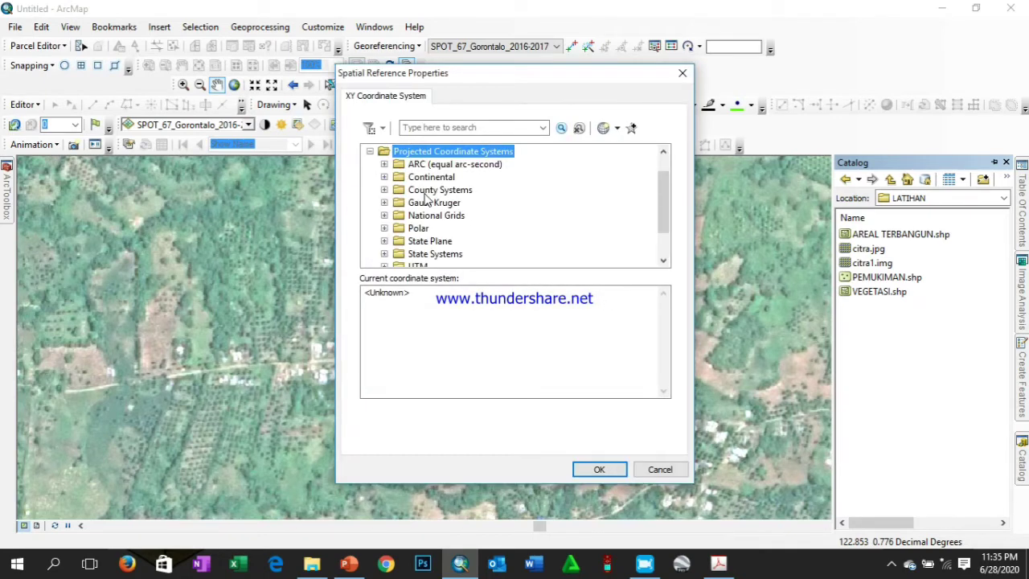
pyautogui.scroll(-1, 426, 200)
pyautogui.doubleClick(418, 230)
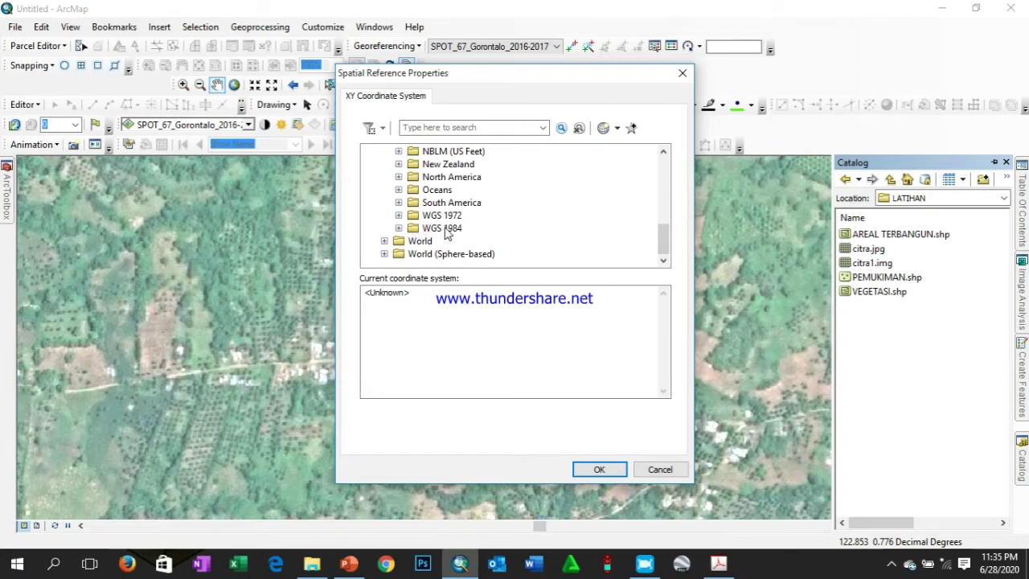
pyautogui.doubleClick(447, 229)
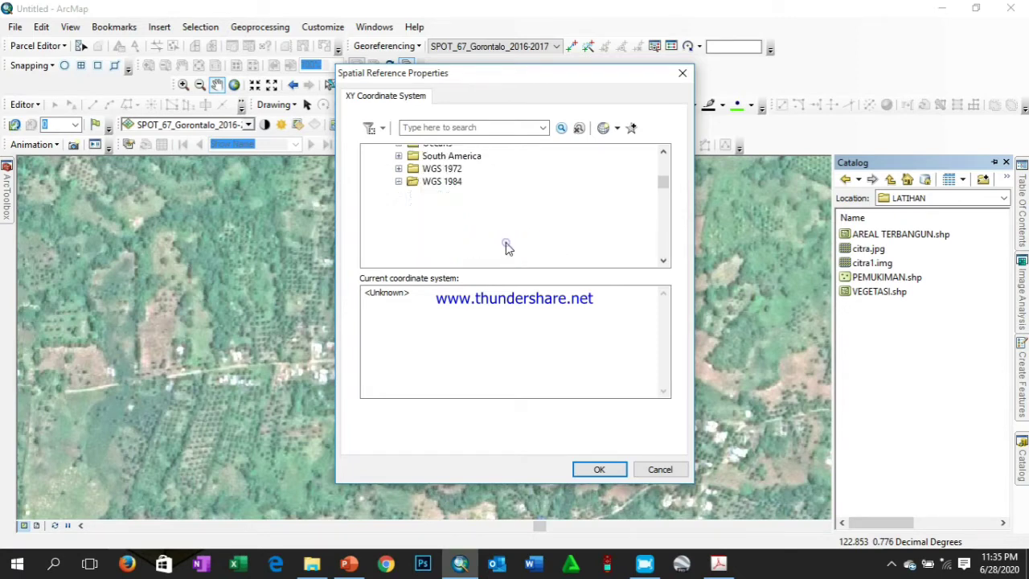
pyautogui.scroll(-15, 523, 241)
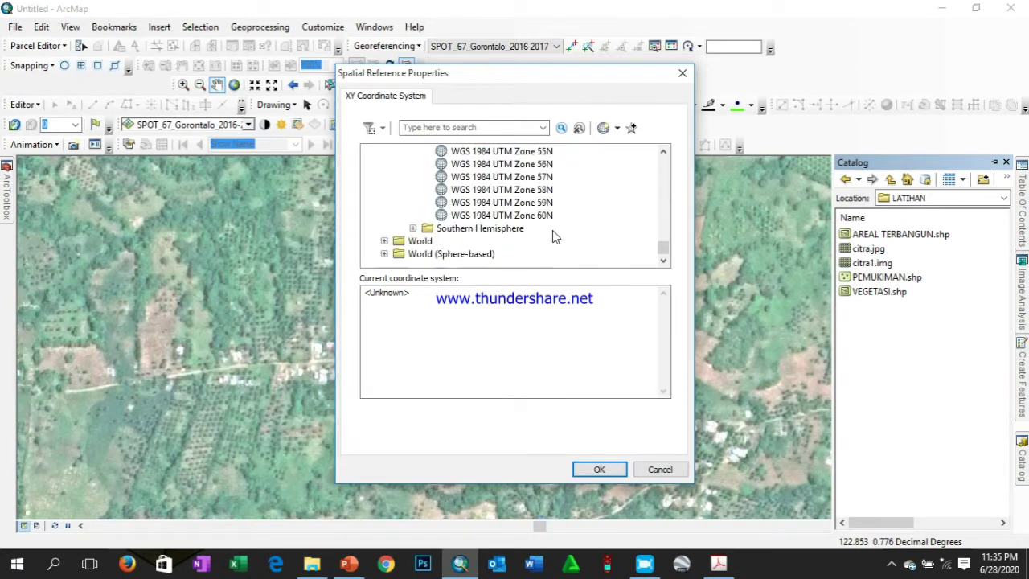
pyautogui.scroll(3, 553, 236)
pyautogui.click(563, 217)
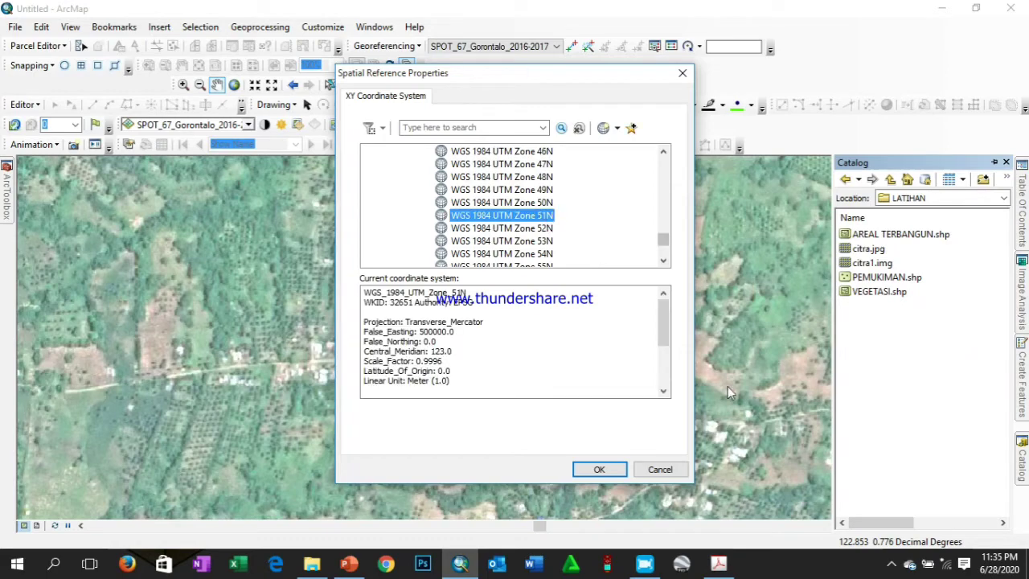
pyautogui.click(599, 469)
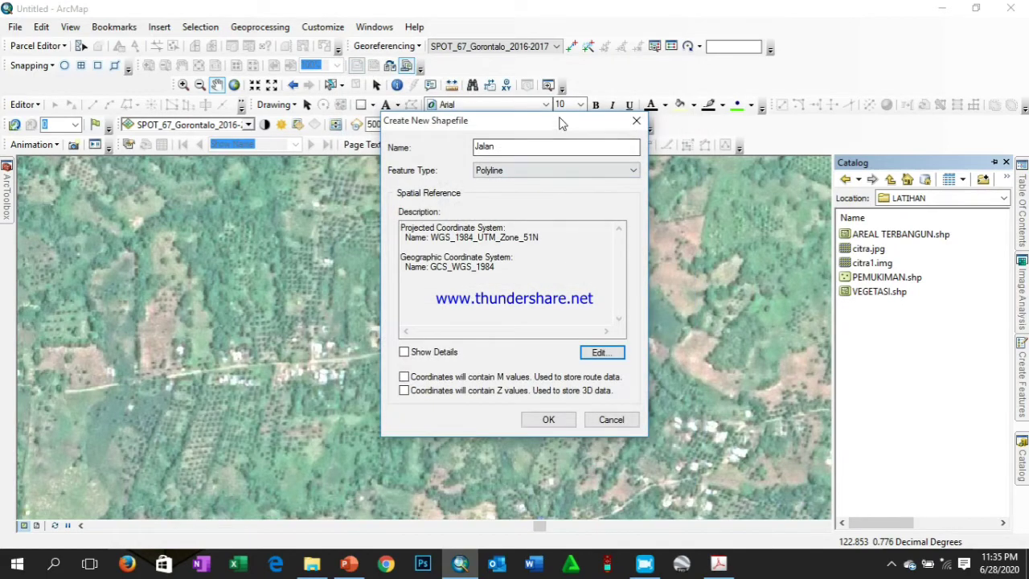
pyautogui.moveTo(560, 120); pyautogui.dragTo(629, 96)
pyautogui.click(638, 377)
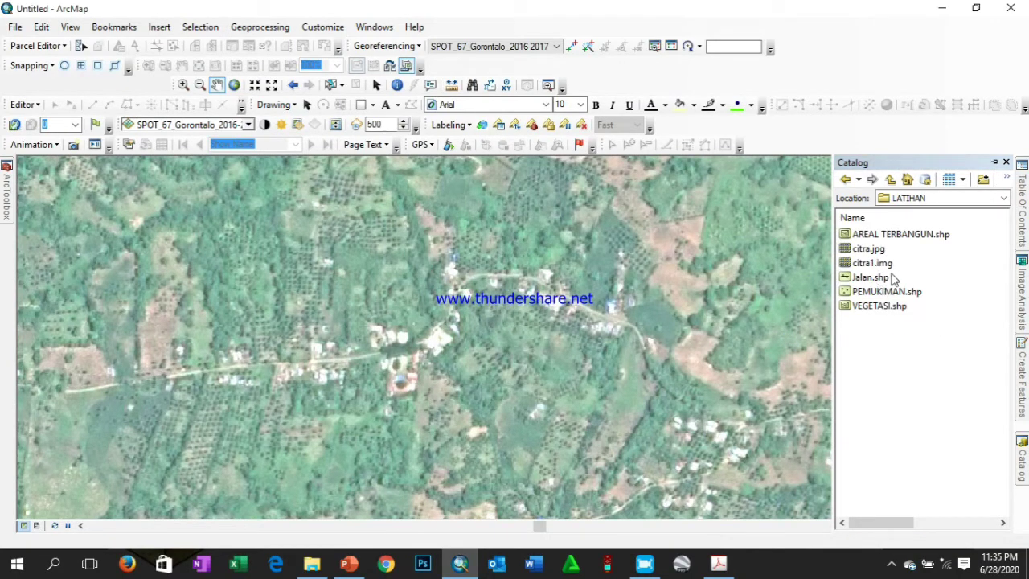
# Point out the shapefiles Jalan.shp, PEMUKIMAN.shp, VEGETASI.shp and AREAL TERBANGUN.shp in the LATIHAN folder
pyautogui.click(877, 280)
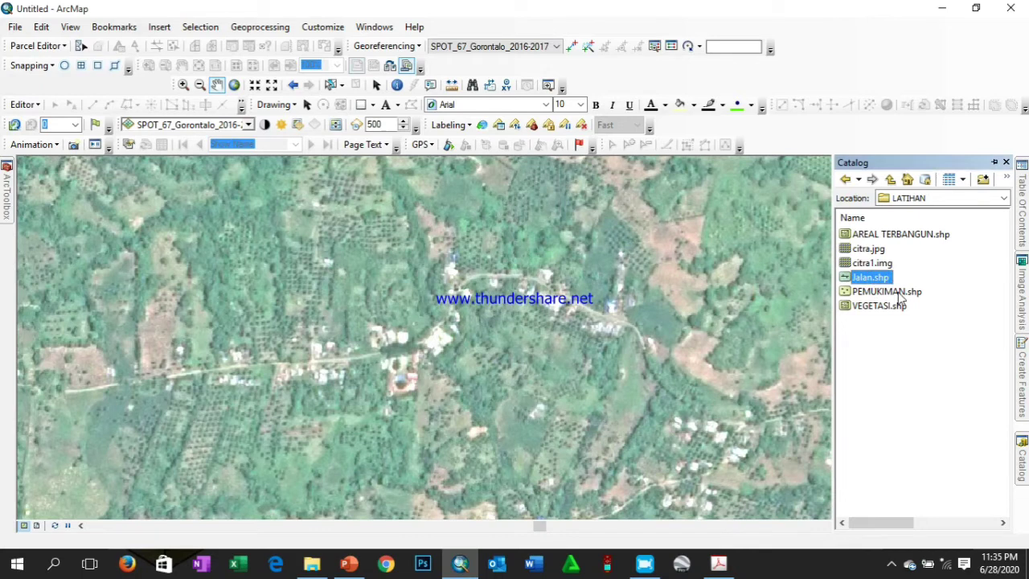
pyautogui.click(900, 293)
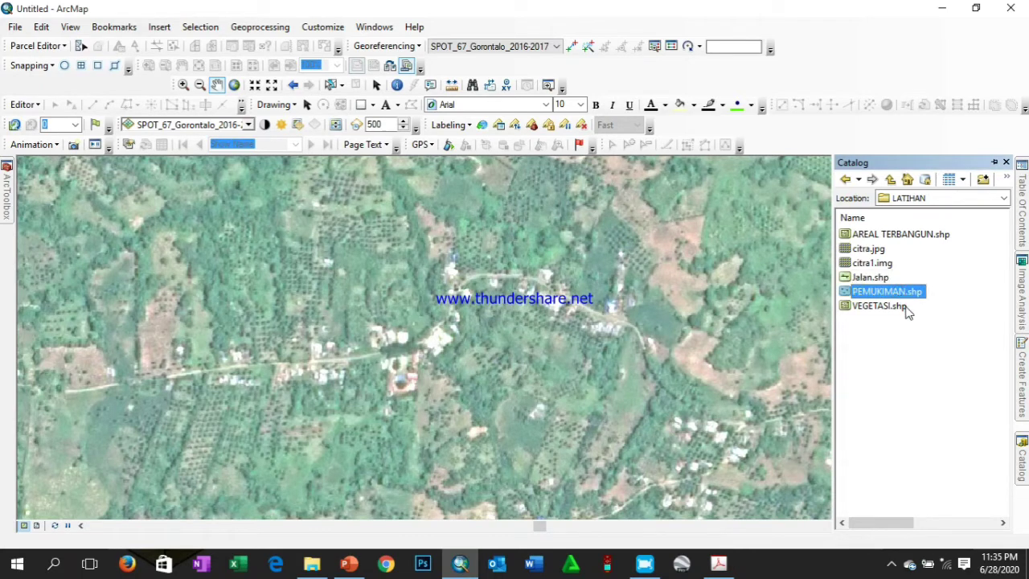
pyautogui.click(900, 309)
pyautogui.click(906, 238)
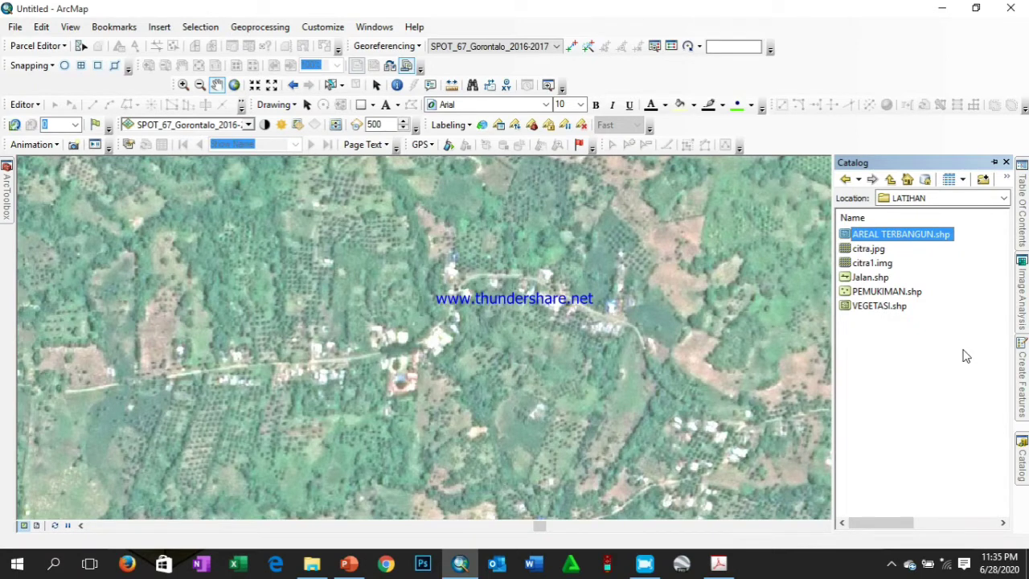
# Auto-hide the Catalog window, show the Table Of Contents and select the PEMUKIMAN layer
pyautogui.click(994, 163)
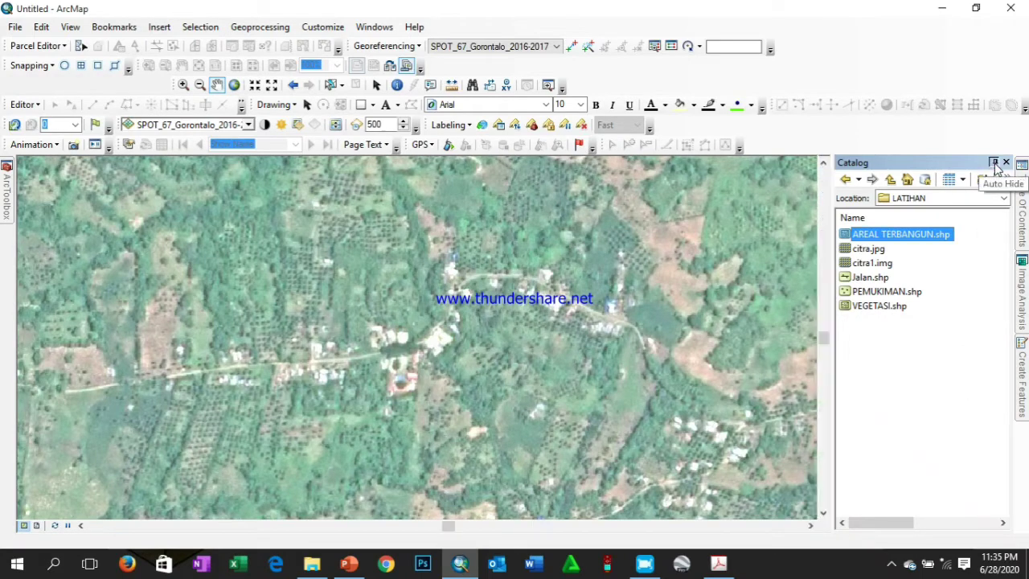
pyautogui.click(994, 163)
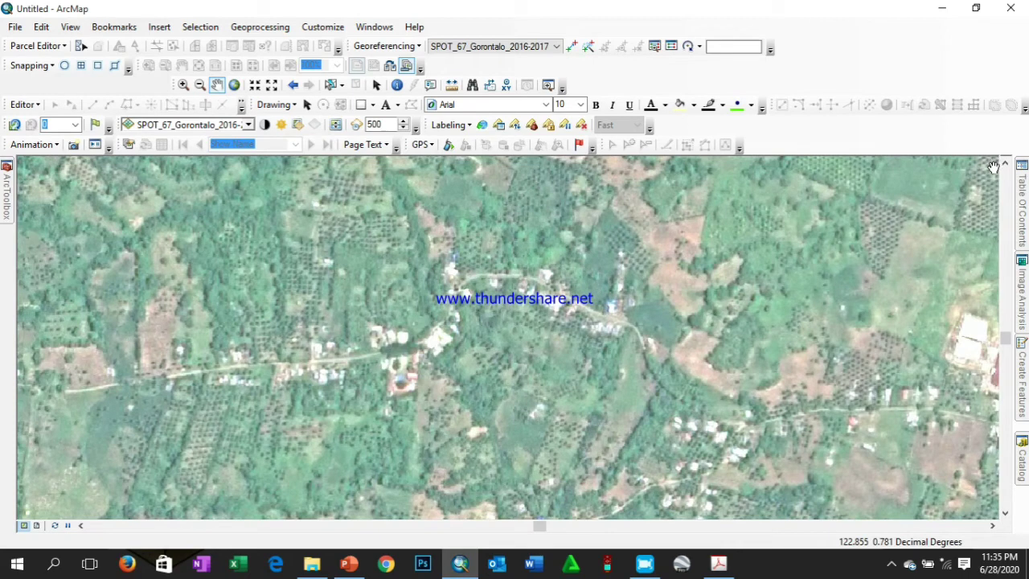
pyautogui.moveTo(1022, 193)
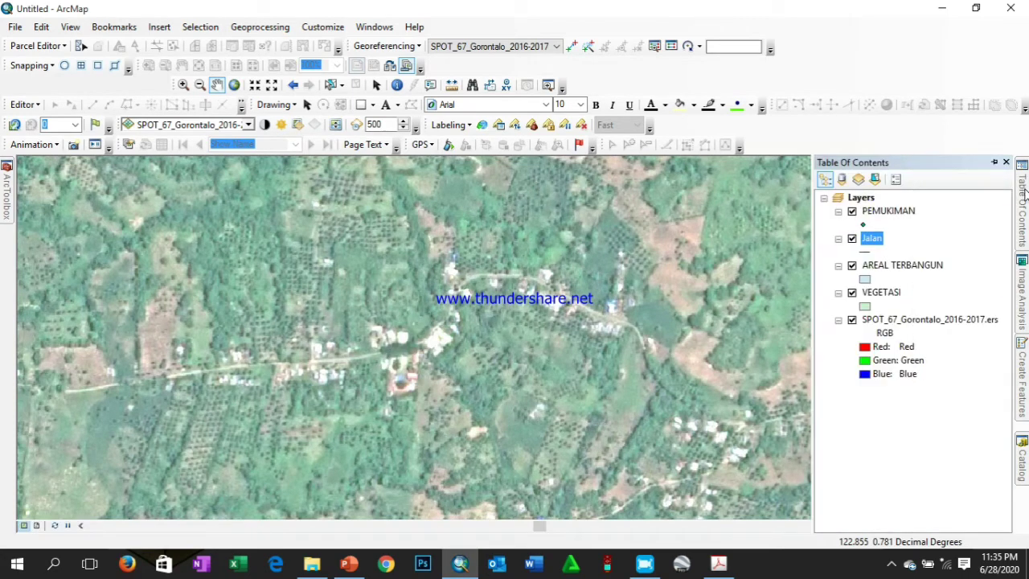
pyautogui.keyDown('ctrl'); pyautogui.click(884, 214); pyautogui.keyUp('ctrl')
pyautogui.moveTo(884, 217)
pyautogui.mouseDown()
pyautogui.moveTo(899, 262)
pyautogui.moveTo(880, 233)
pyautogui.moveTo(885, 217)
pyautogui.mouseUp()
pyautogui.click(883, 214)
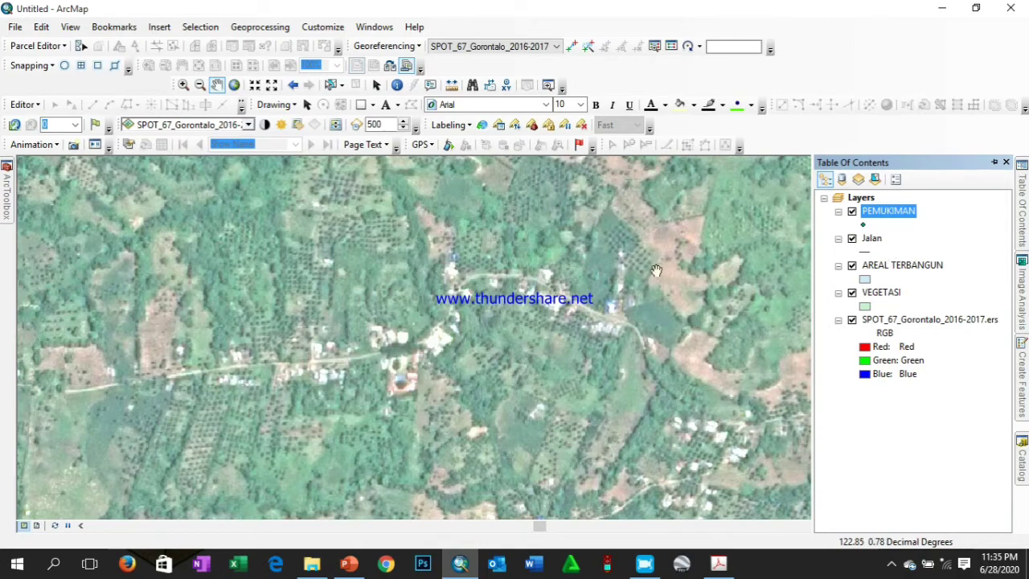
pyautogui.moveTo(502, 242); pyautogui.dragTo(541, 248)
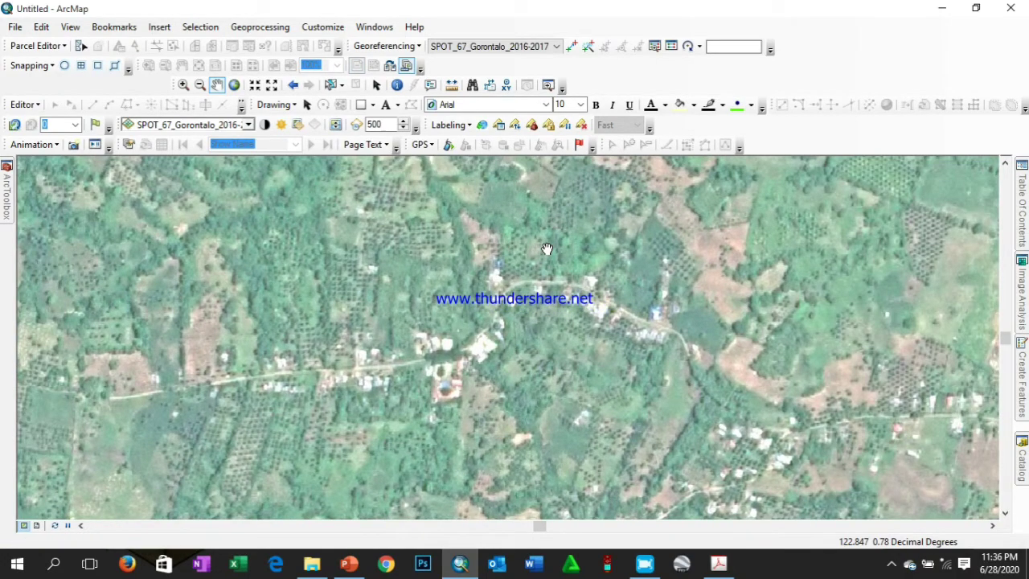
pyautogui.moveTo(495, 244); pyautogui.dragTo(485, 244)
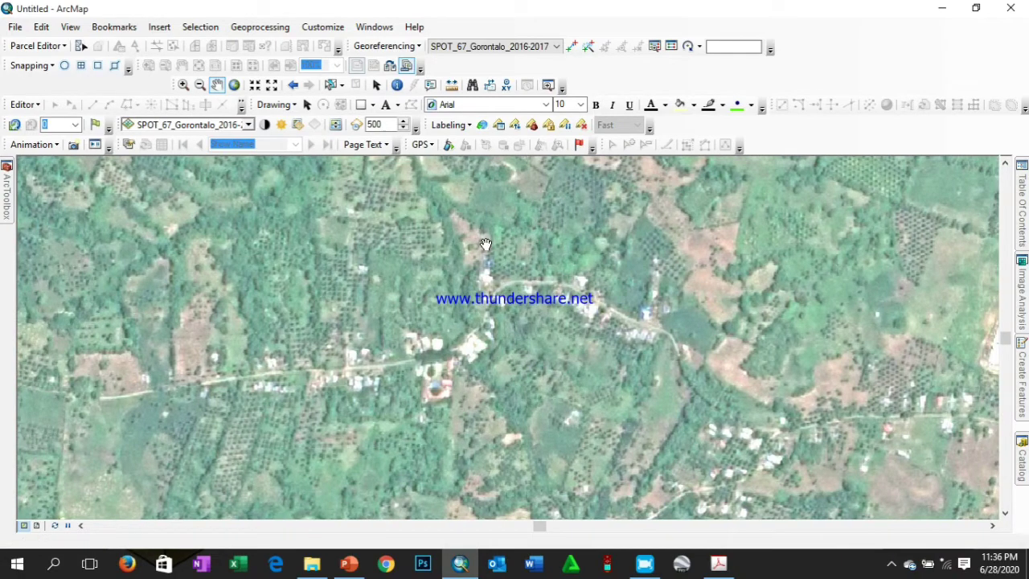
pyautogui.moveTo(486, 244); pyautogui.dragTo(492, 269)
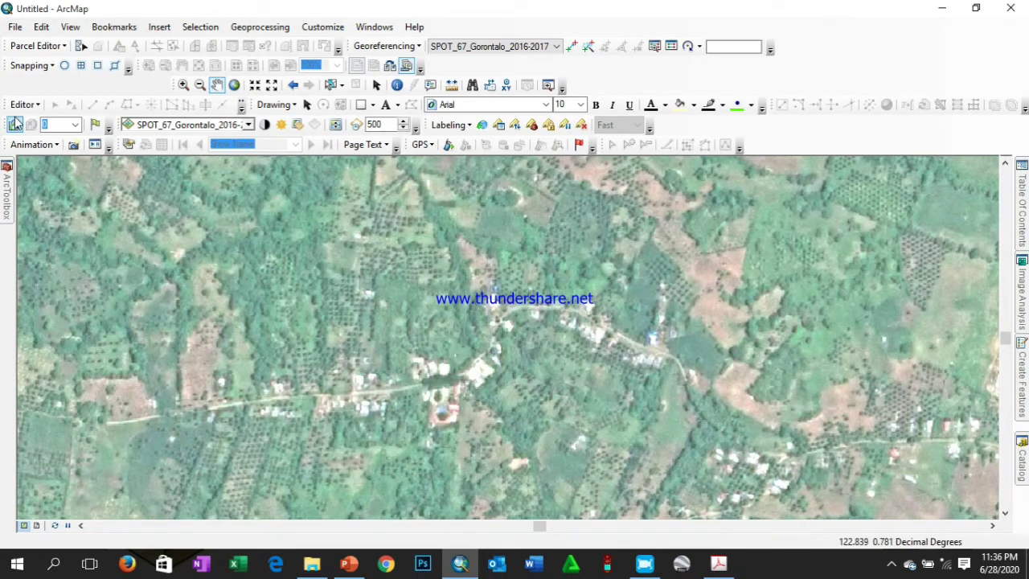
# Undock and close the Editor toolbar, and dock the Tools toolbar in the row beneath the Draw toolbar
pyautogui.moveTo(4, 104); pyautogui.dragTo(271, 232)
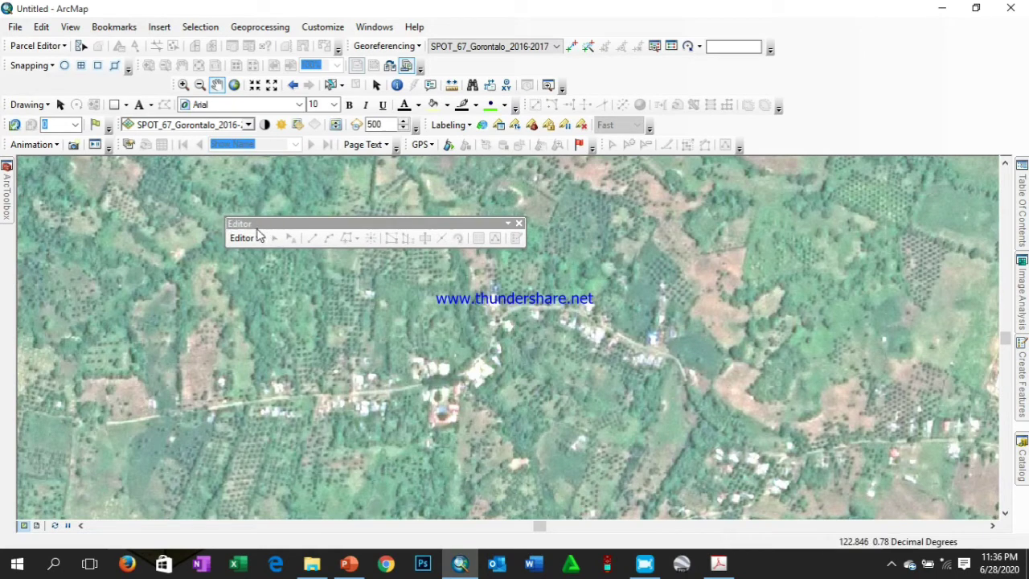
pyautogui.click(518, 223)
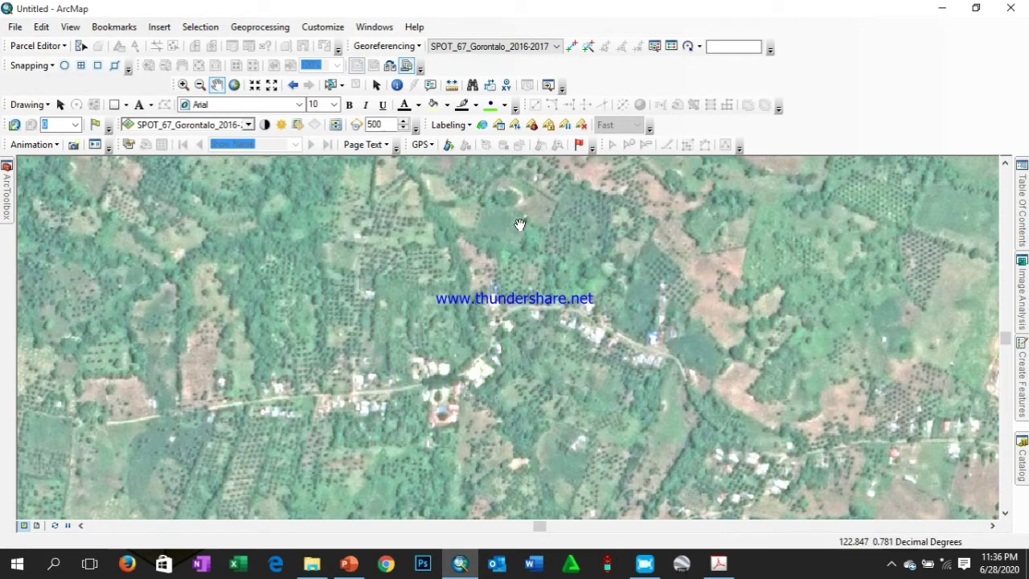
pyautogui.moveTo(171, 84)
pyautogui.mouseDown()
pyautogui.moveTo(12, 83)
pyautogui.moveTo(12, 103)
pyautogui.mouseUp()
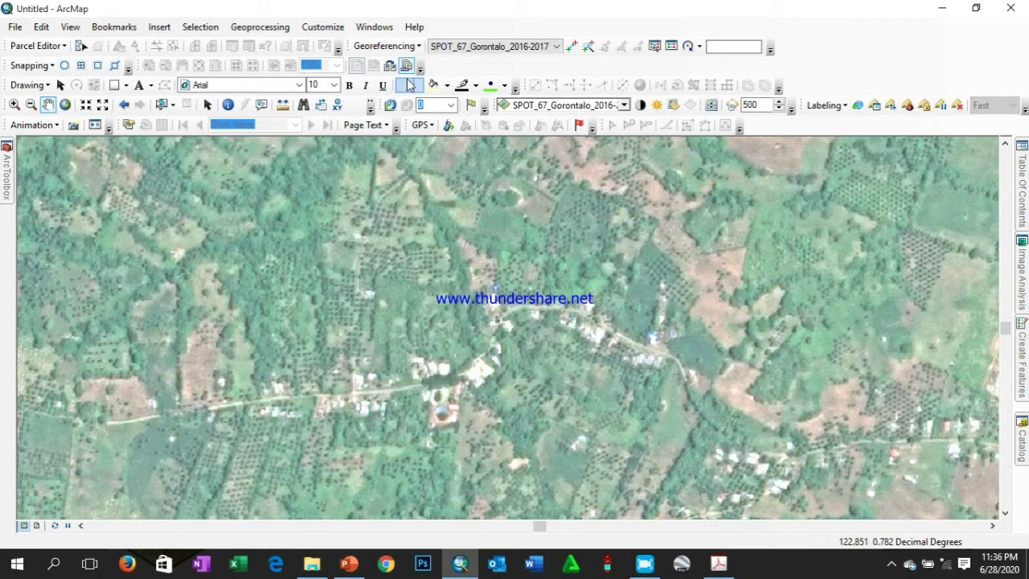
# Show the Editor toolbar and float it over the map
pyautogui.click(319, 25)
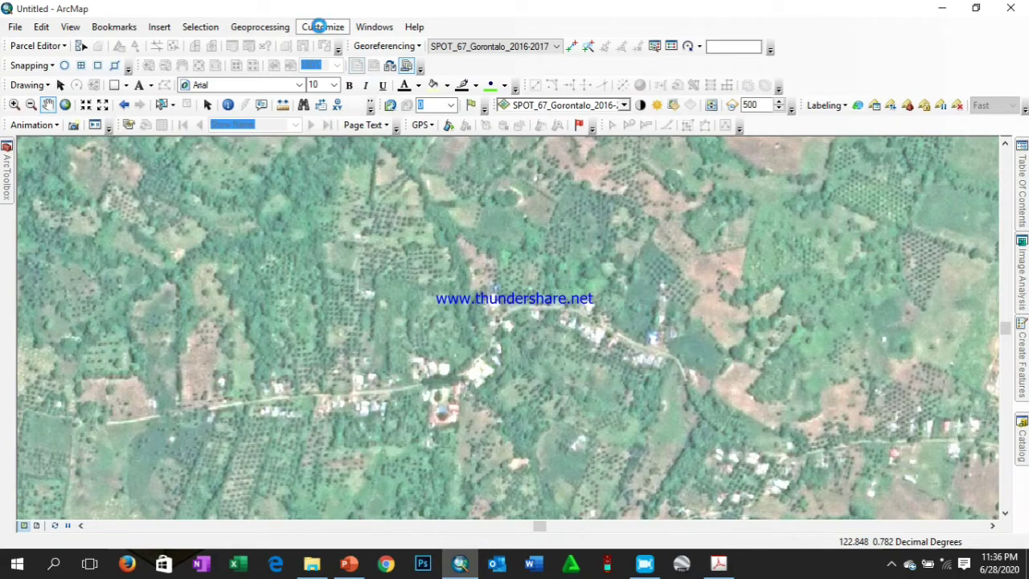
pyautogui.moveTo(346, 47)
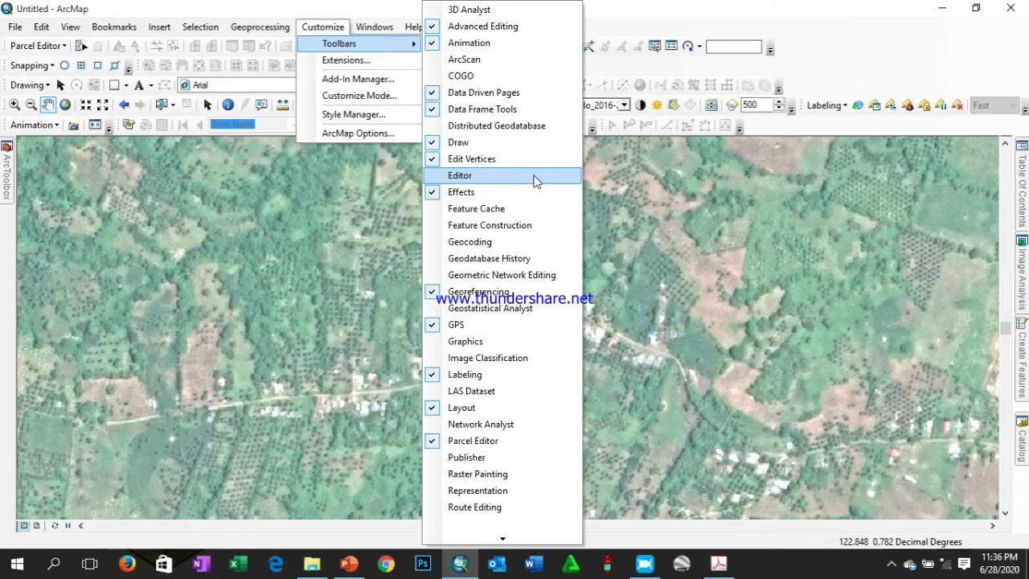
pyautogui.click(460, 179)
pyautogui.moveTo(461, 226); pyautogui.dragTo(595, 71)
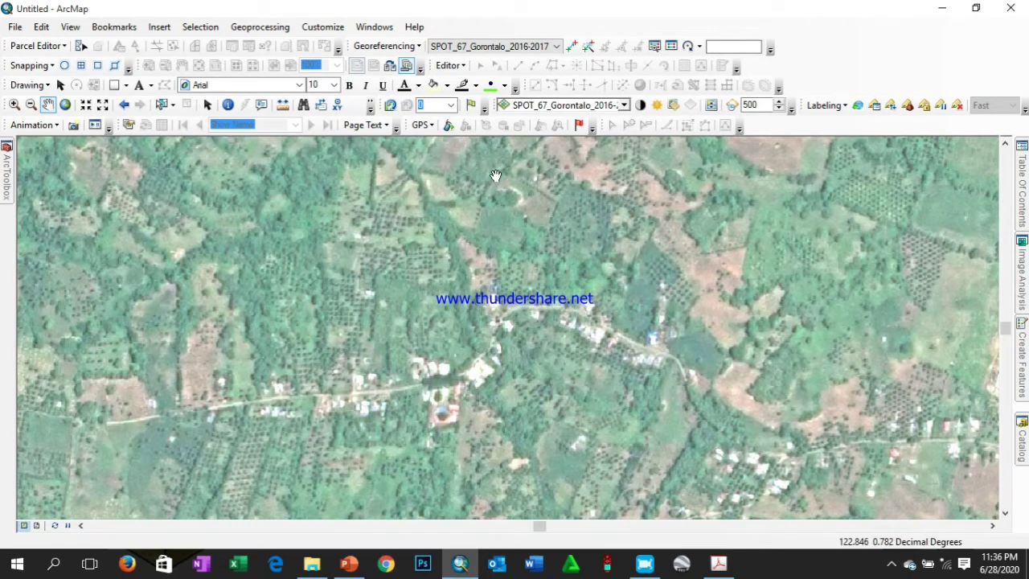
pyautogui.moveTo(432, 65); pyautogui.dragTo(577, 163)
pyautogui.moveTo(645, 165); pyautogui.dragTo(646, 159)
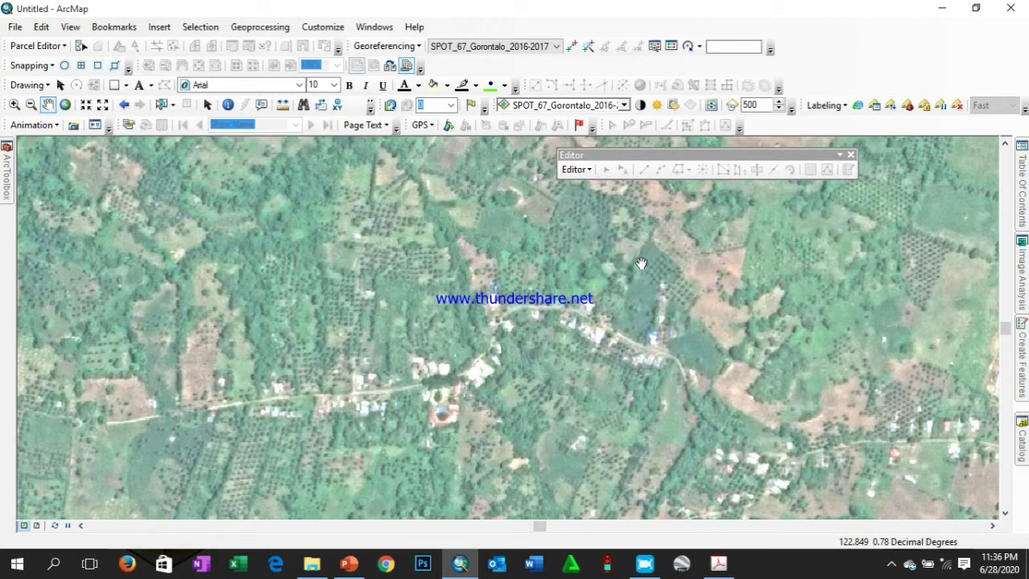
# Start an edit session and move the floating Editor toolbar away from the Create Features window's area
pyautogui.click(575, 170)
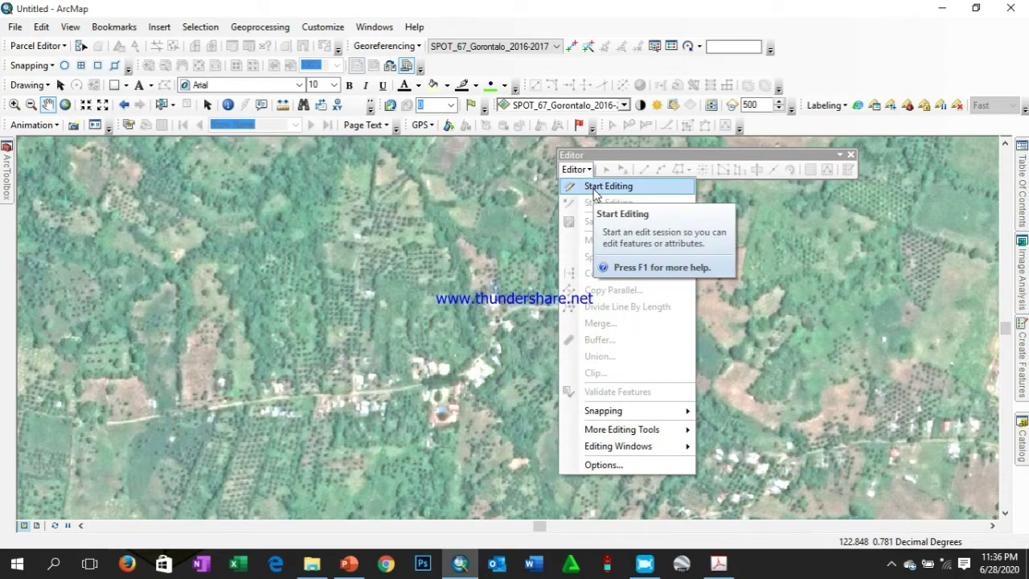
pyautogui.click(595, 189)
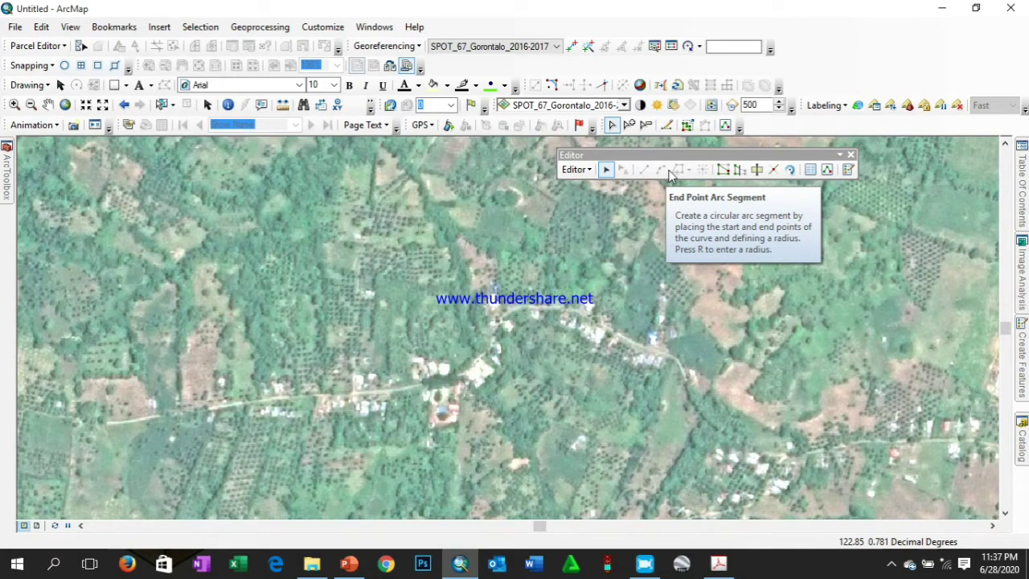
pyautogui.click(577, 169)
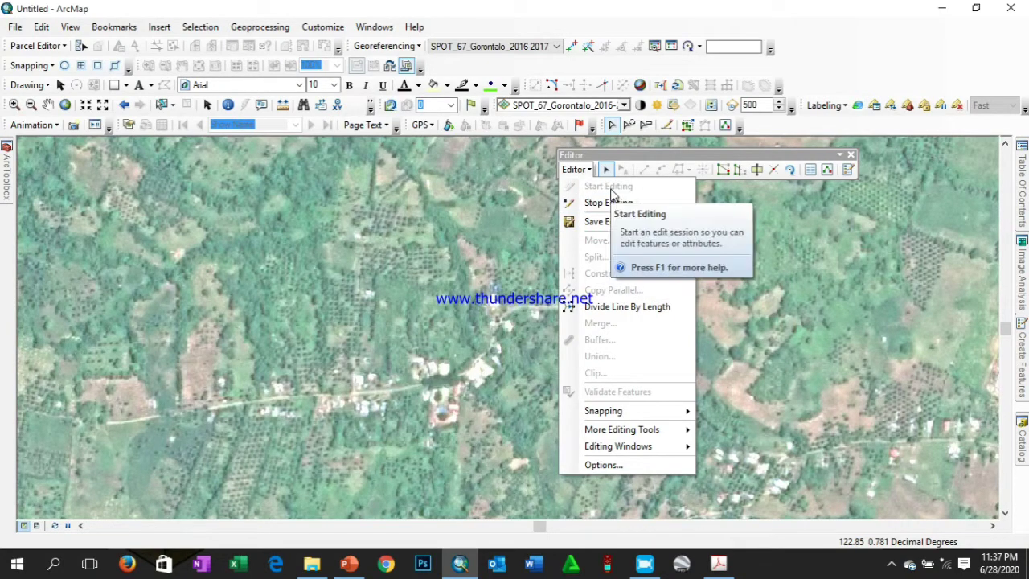
pyautogui.click(723, 169)
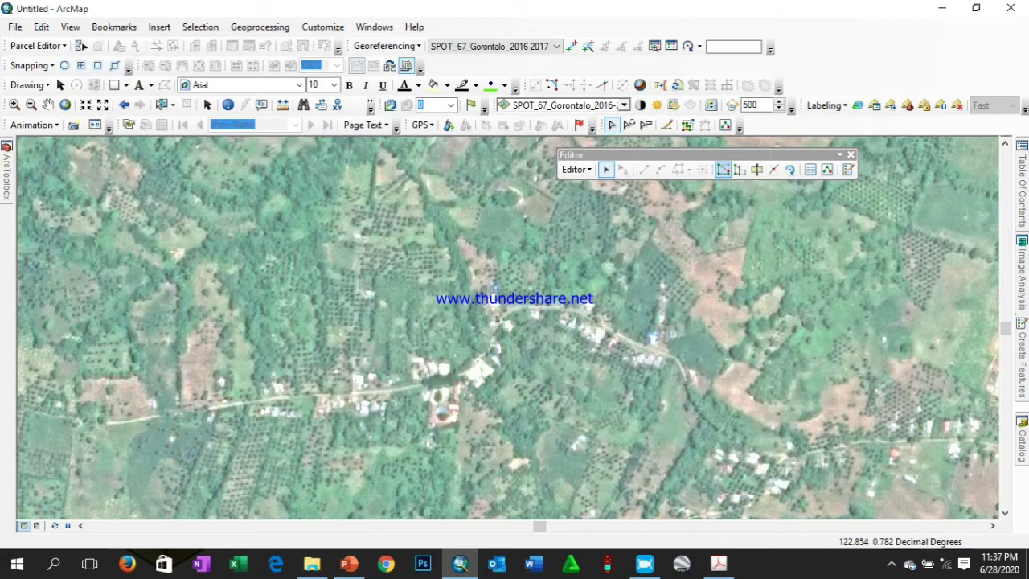
pyautogui.click(1023, 365)
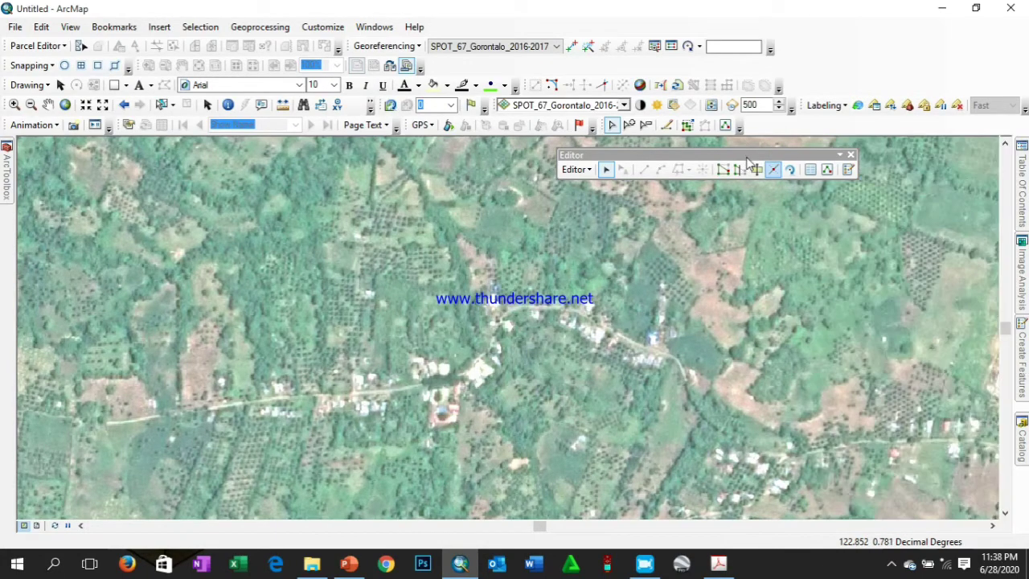
pyautogui.moveTo(746, 154); pyautogui.dragTo(509, 164)
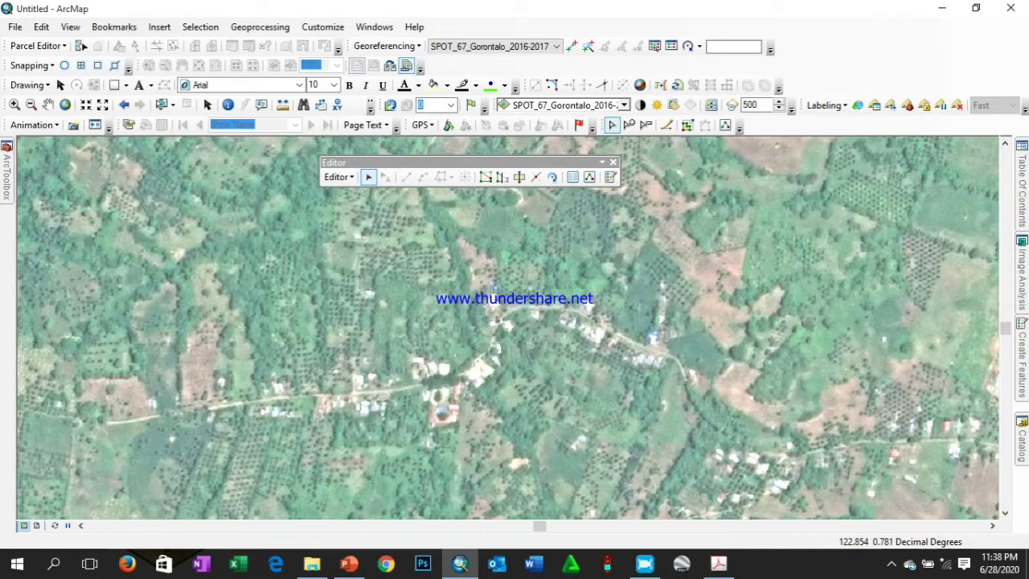
# Show the Create Features window with the four layer templates, look at the Editor commands, and close the window
pyautogui.click(1022, 366)
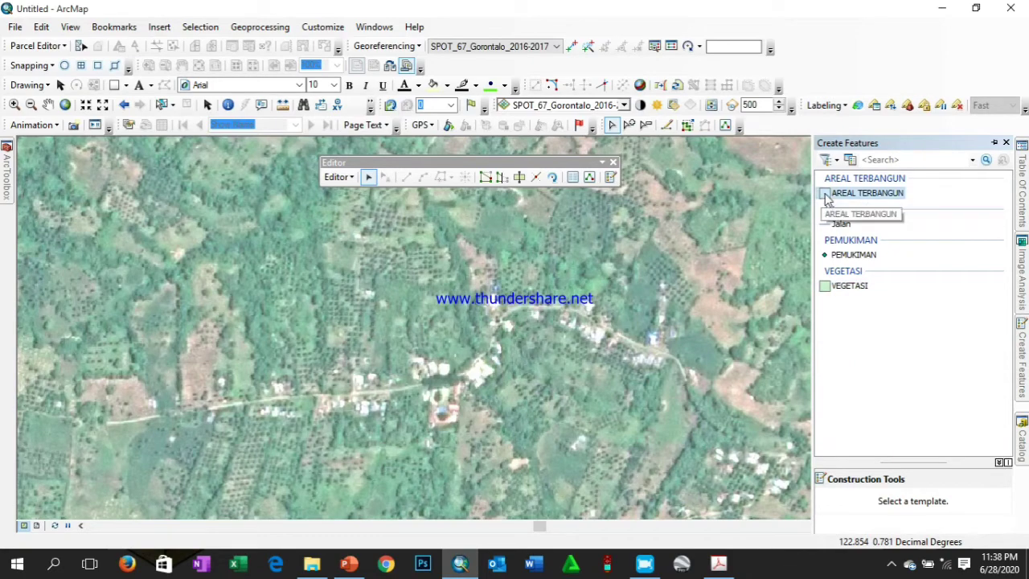
pyautogui.click(340, 176)
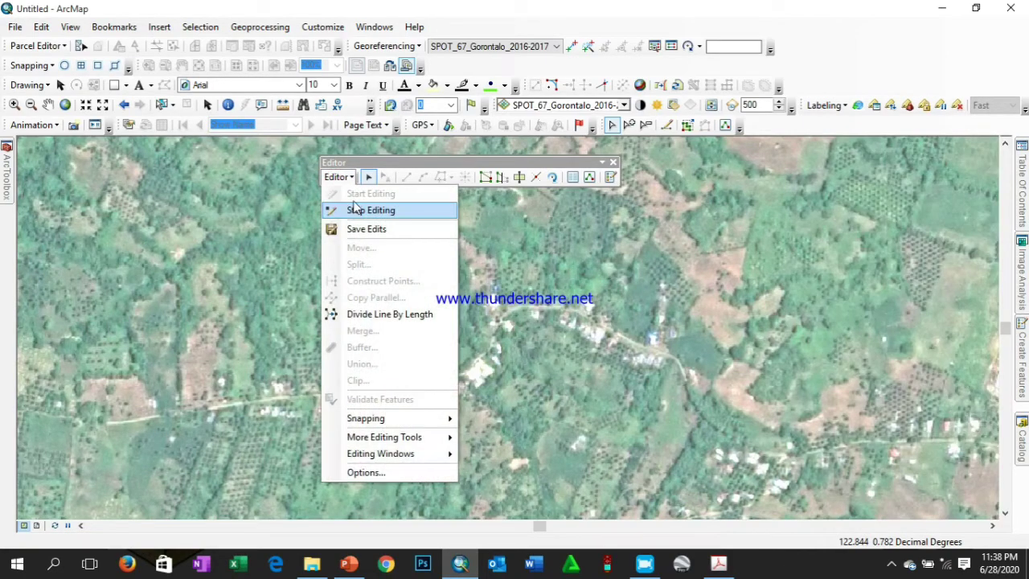
pyautogui.click(358, 209)
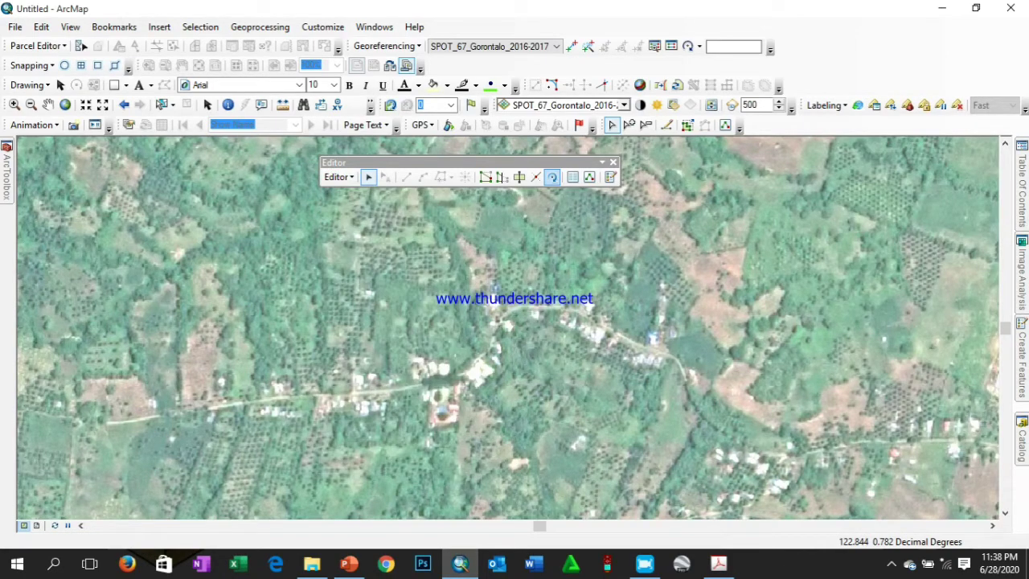
pyautogui.click(552, 177)
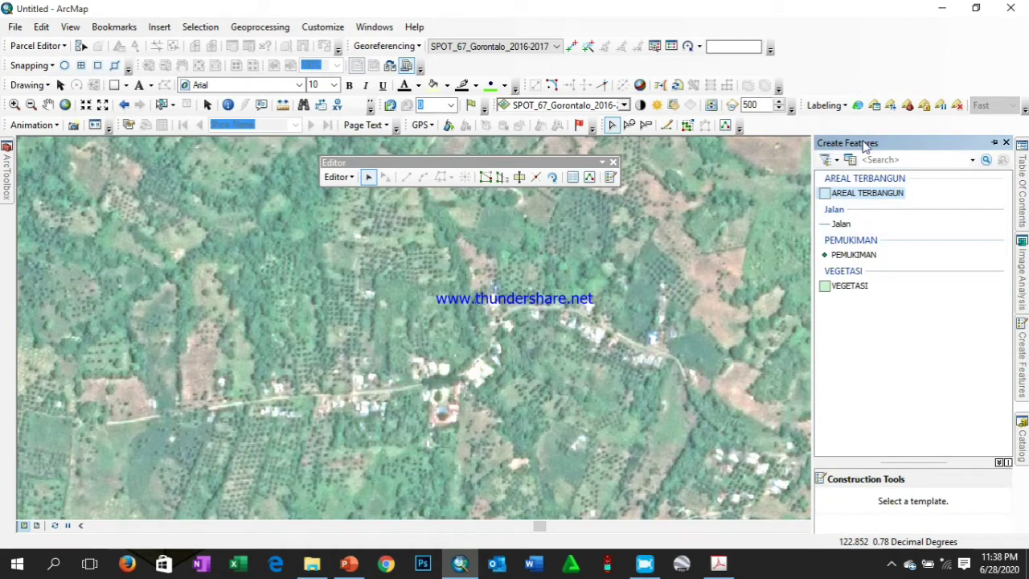
pyautogui.click(1007, 143)
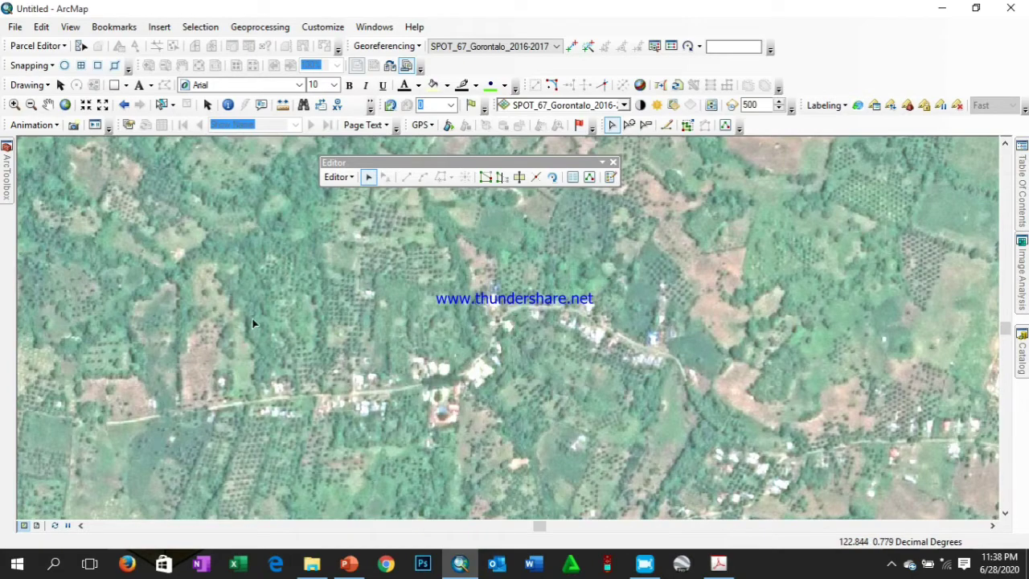
# Reopen the Create Features window beside the map and reposition the Editor toolbar over the map
pyautogui.click(345, 181)
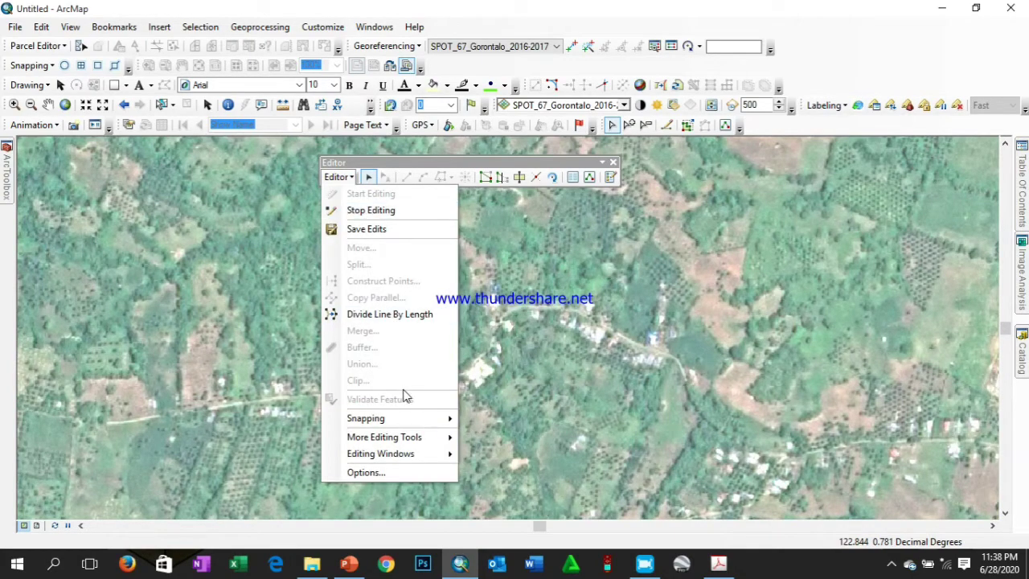
pyautogui.moveTo(410, 457)
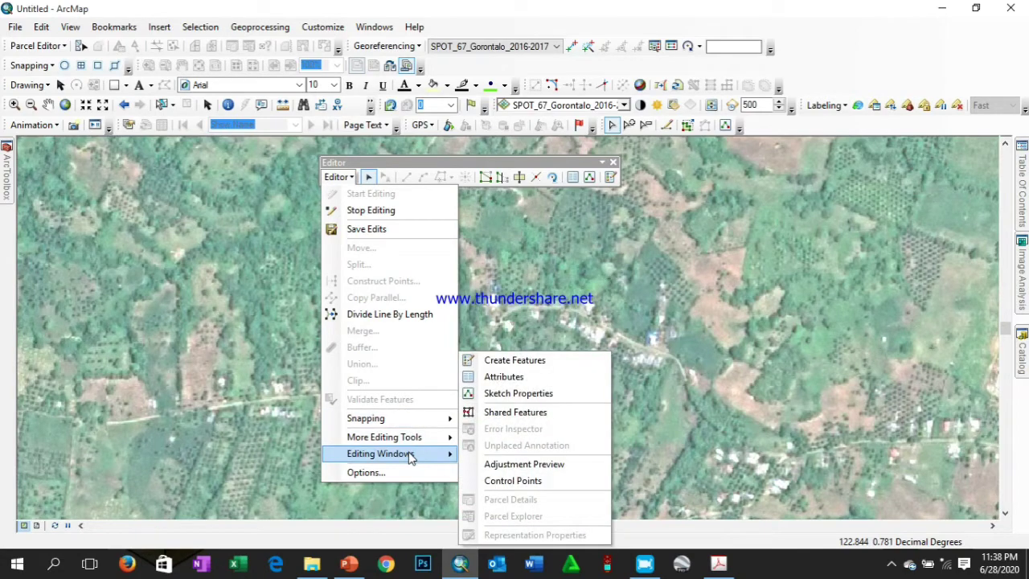
pyautogui.click(550, 367)
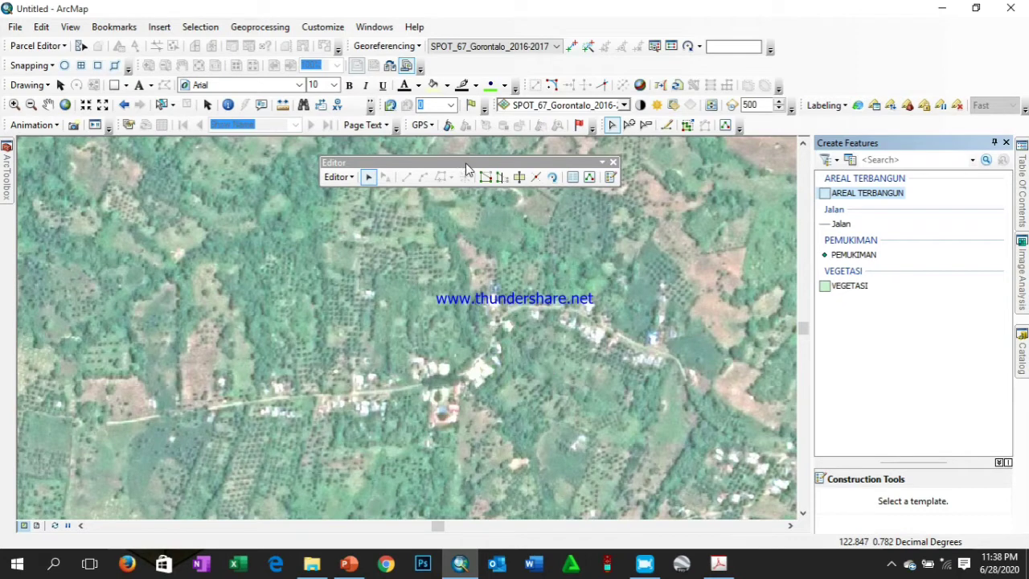
pyautogui.moveTo(465, 163); pyautogui.dragTo(491, 153)
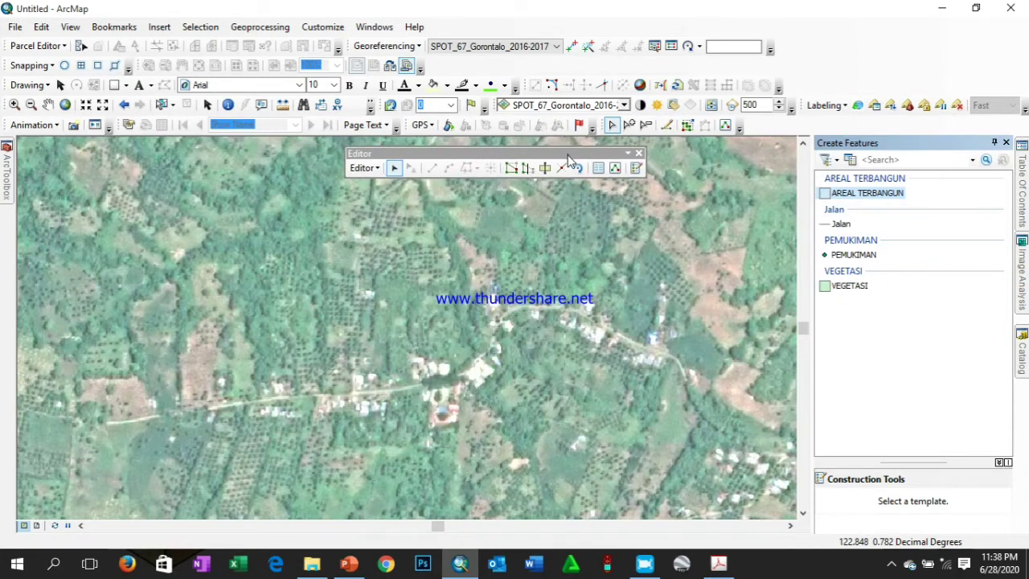
pyautogui.moveTo(568, 157); pyautogui.dragTo(608, 156)
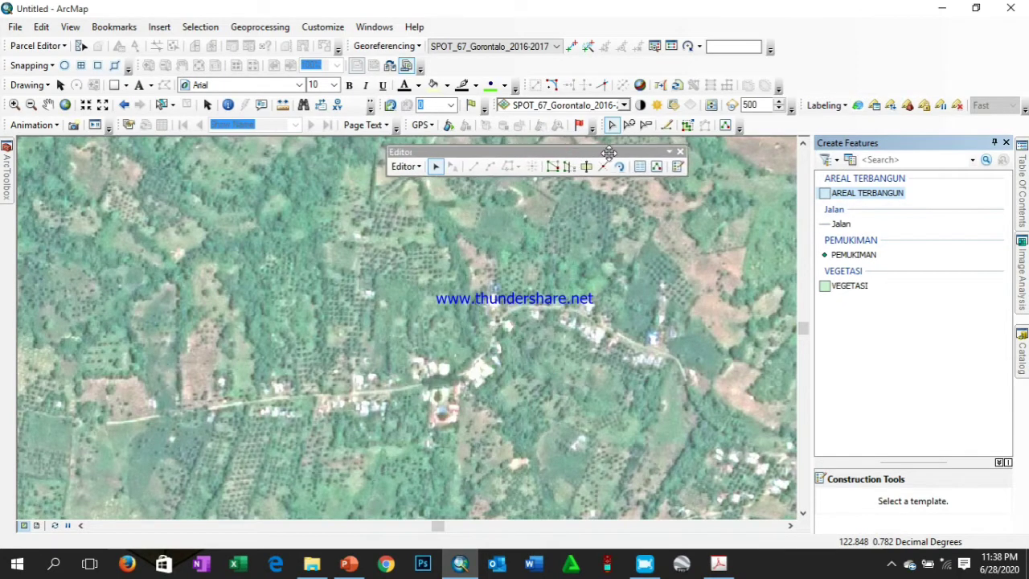
# Select the AREAL TERBANGUN template and look through its polygon construction tools
pyautogui.click(860, 194)
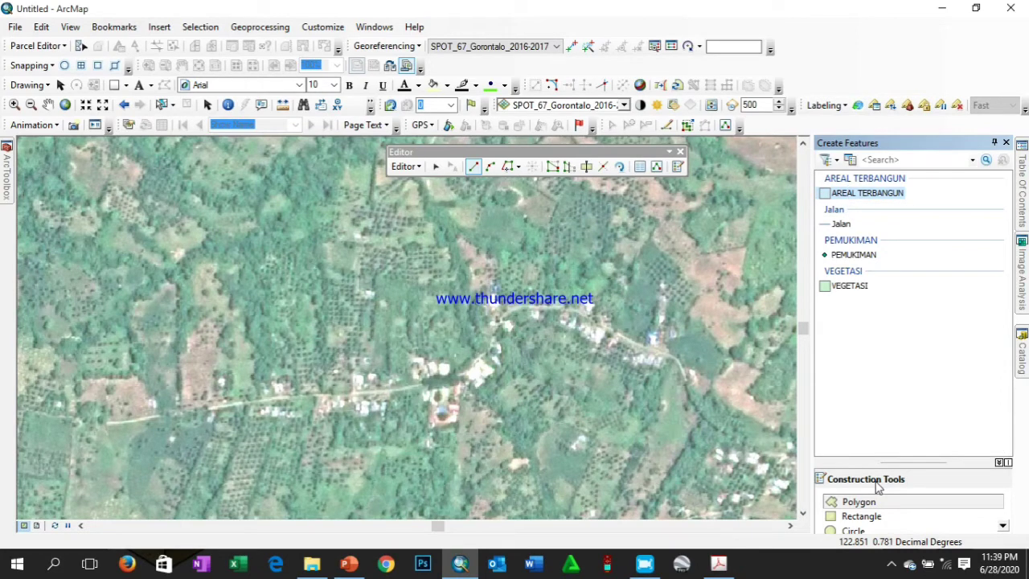
pyautogui.scroll(-1, 877, 485)
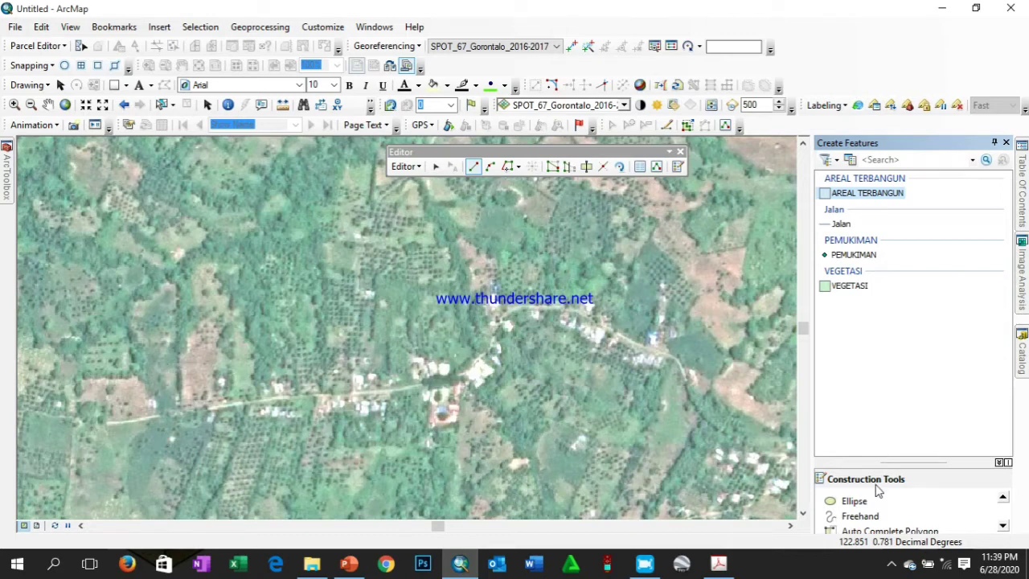
pyautogui.scroll(1, 878, 490)
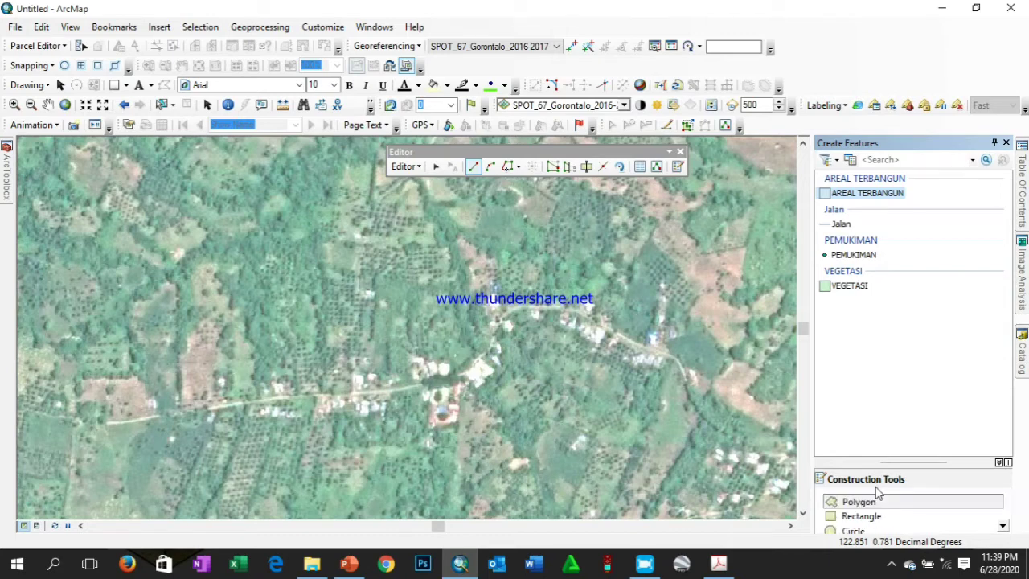
pyautogui.click(1003, 528)
pyautogui.click(1005, 503)
# Compare the line construction tools of the Jalan template with the point tools of the PEMUKIMAN template
pyautogui.click(842, 225)
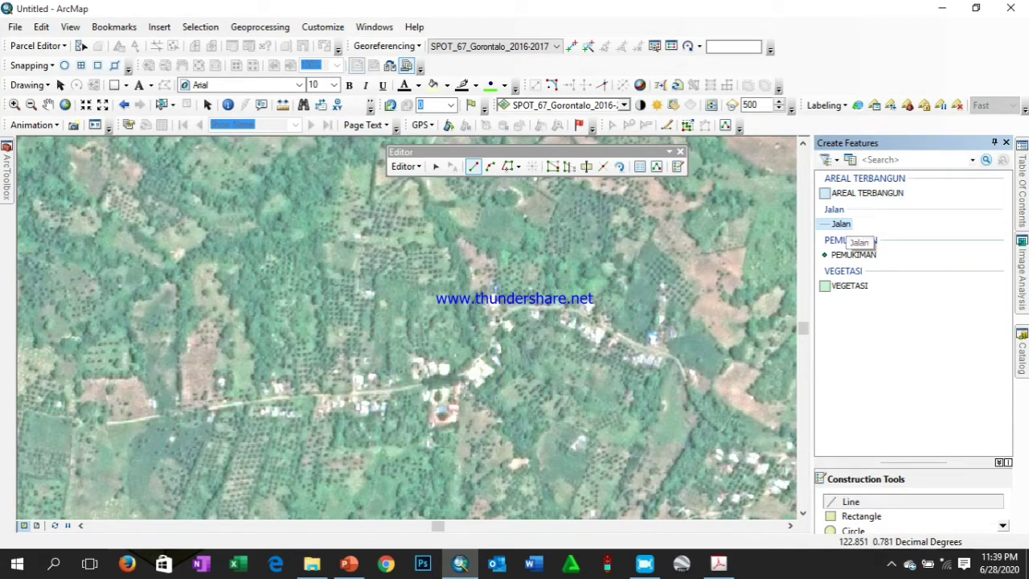
pyautogui.scroll(-1, 849, 505)
pyautogui.scroll(1, 850, 505)
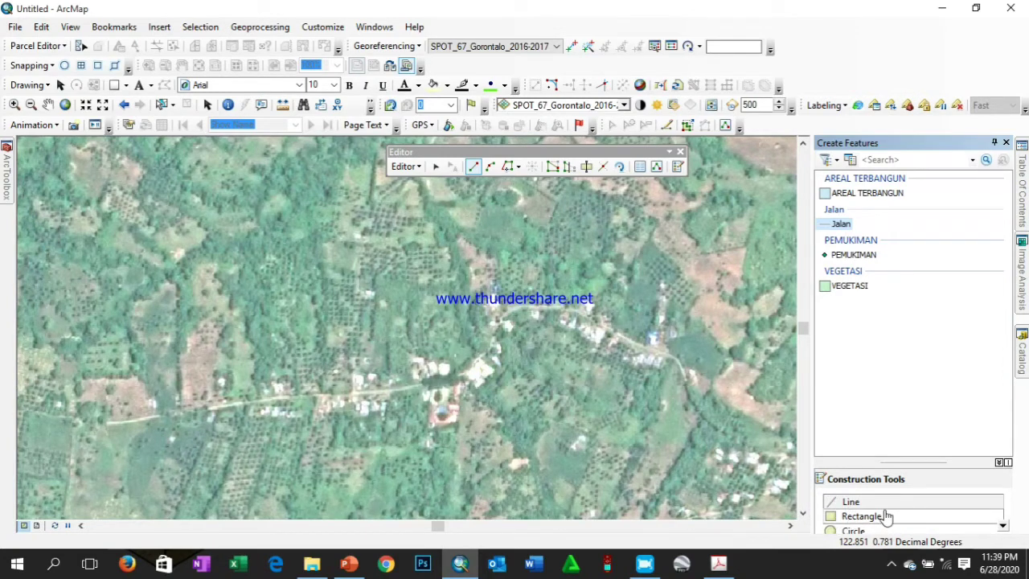
pyautogui.click(848, 255)
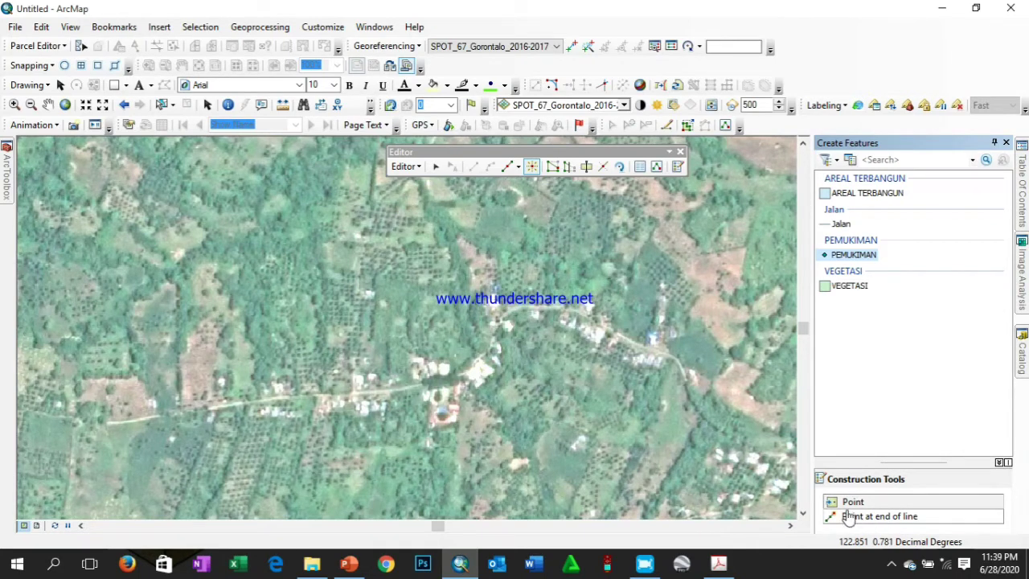
# Return to the Jalan template, choose the Line tool and review the other construction tools
pyautogui.click(836, 224)
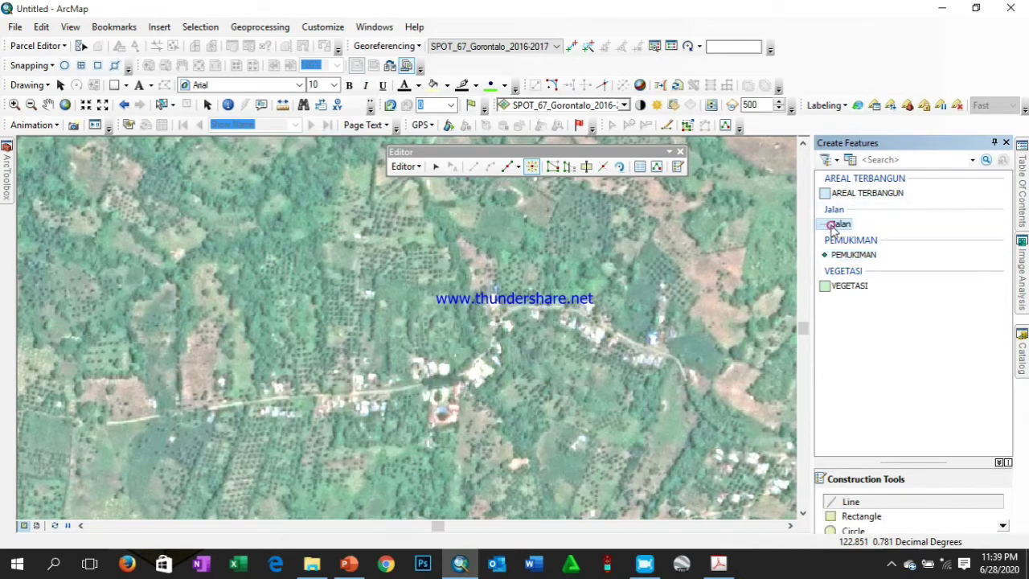
pyautogui.scroll(-2, 848, 515)
pyautogui.scroll(2, 848, 518)
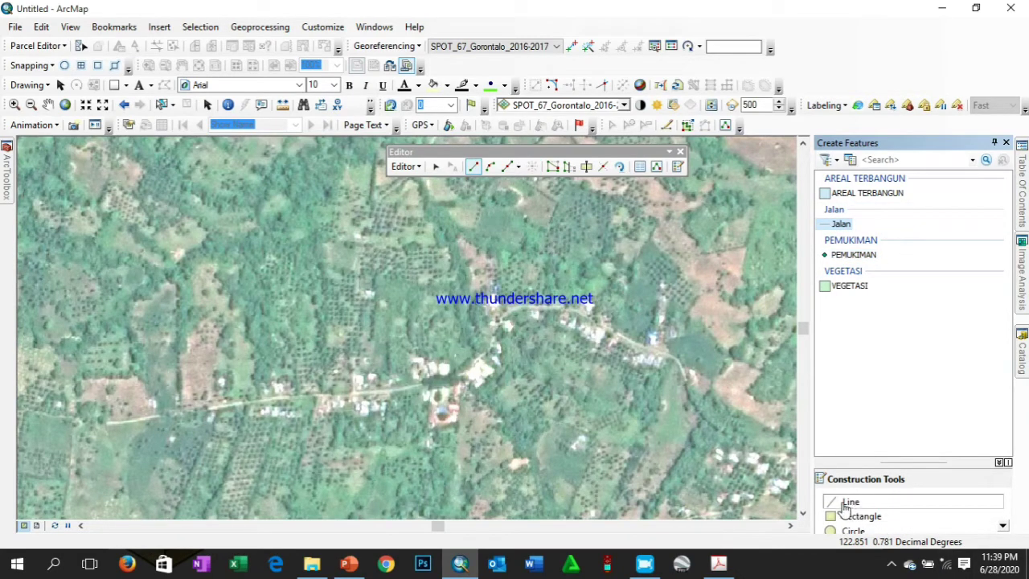
pyautogui.click(845, 504)
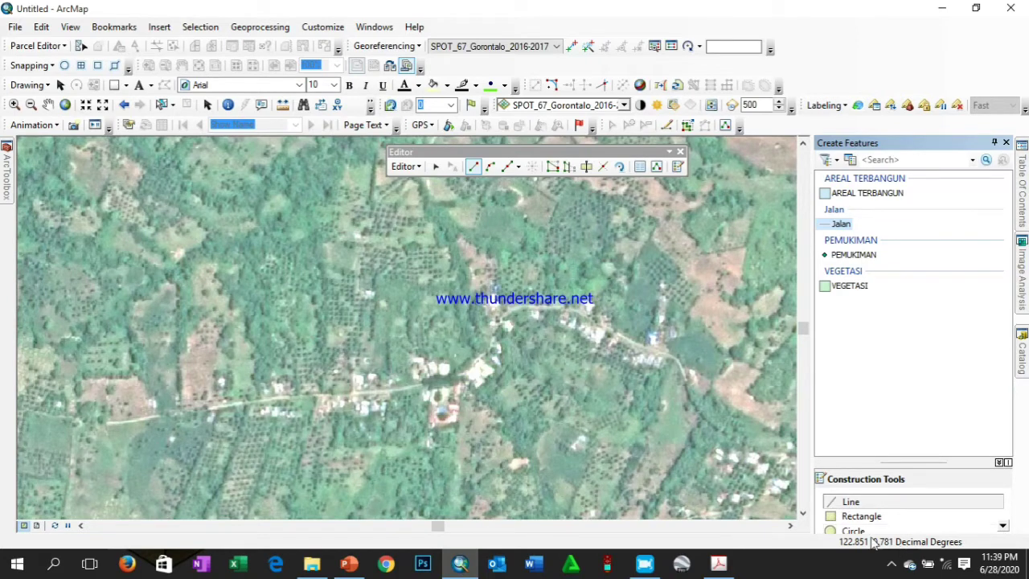
pyautogui.scroll(-2, 873, 524)
pyautogui.scroll(2, 873, 523)
# Select the AREAL TERBANGUN template, review its polygon construction tools and choose the Rectangle tool
pyautogui.click(877, 195)
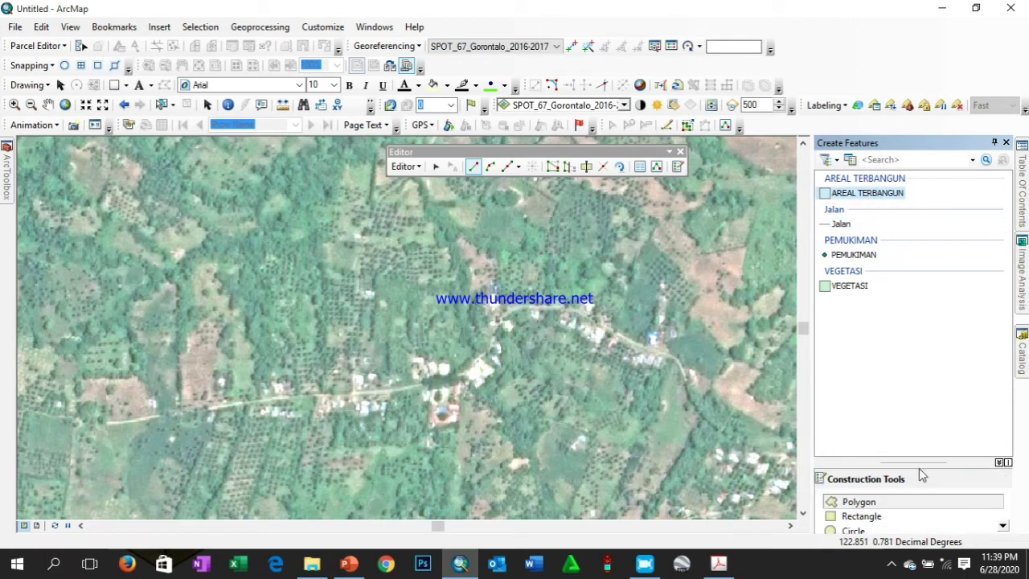
pyautogui.scroll(-1, 884, 500)
pyautogui.scroll(1, 883, 501)
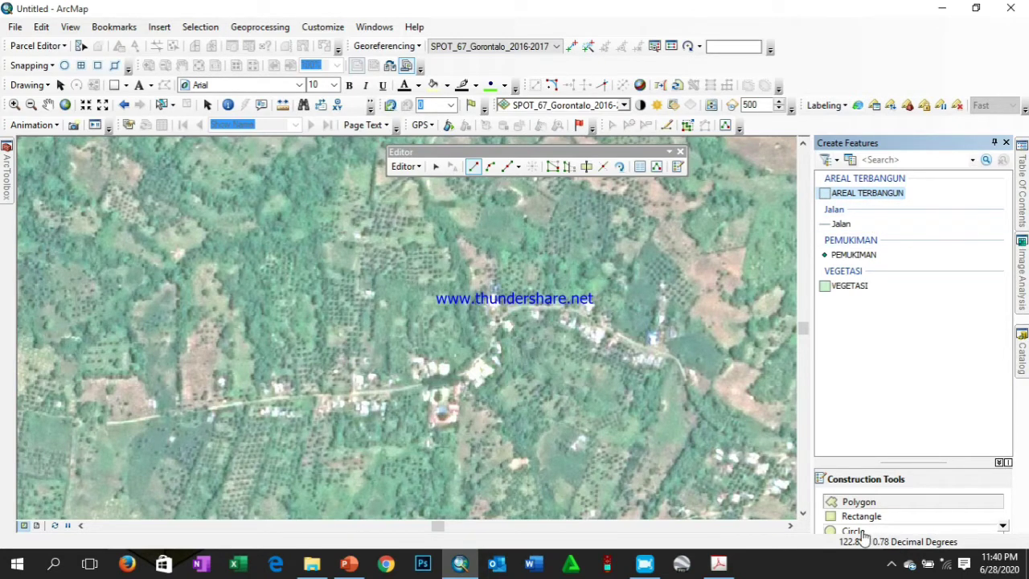
pyautogui.scroll(-2, 864, 526)
pyautogui.scroll(2, 865, 523)
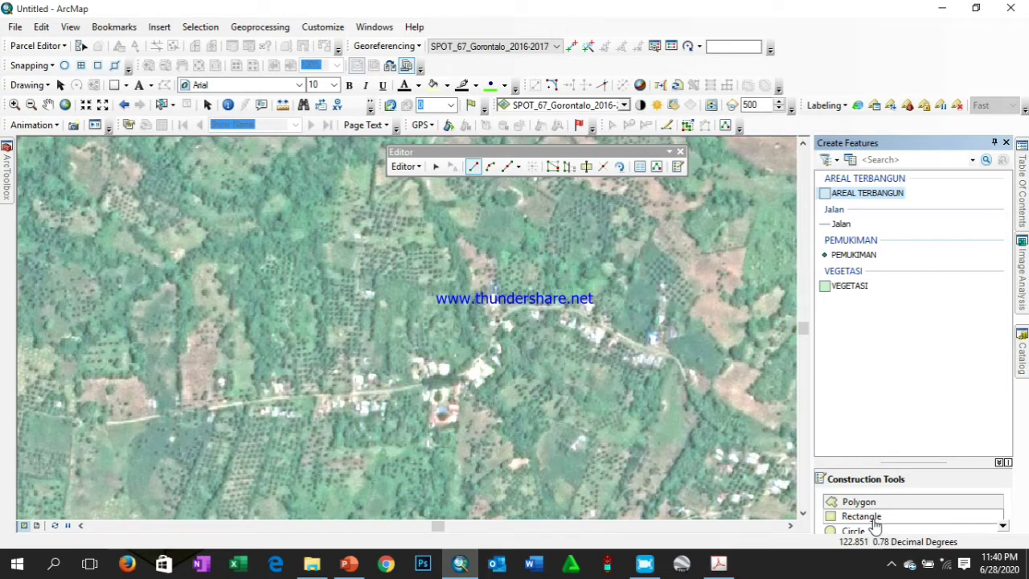
pyautogui.click(874, 521)
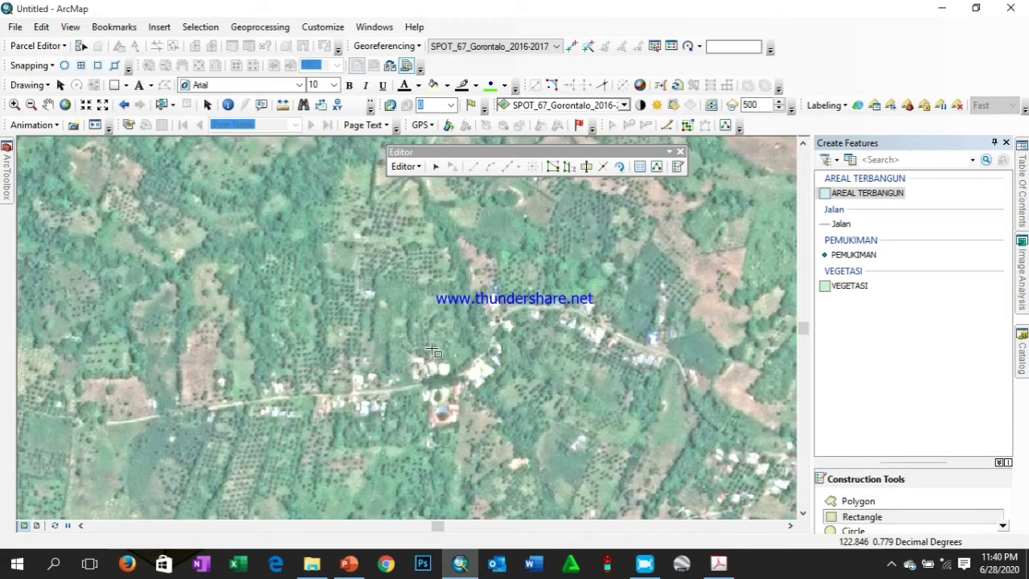
pyautogui.scroll(2, 433, 350)
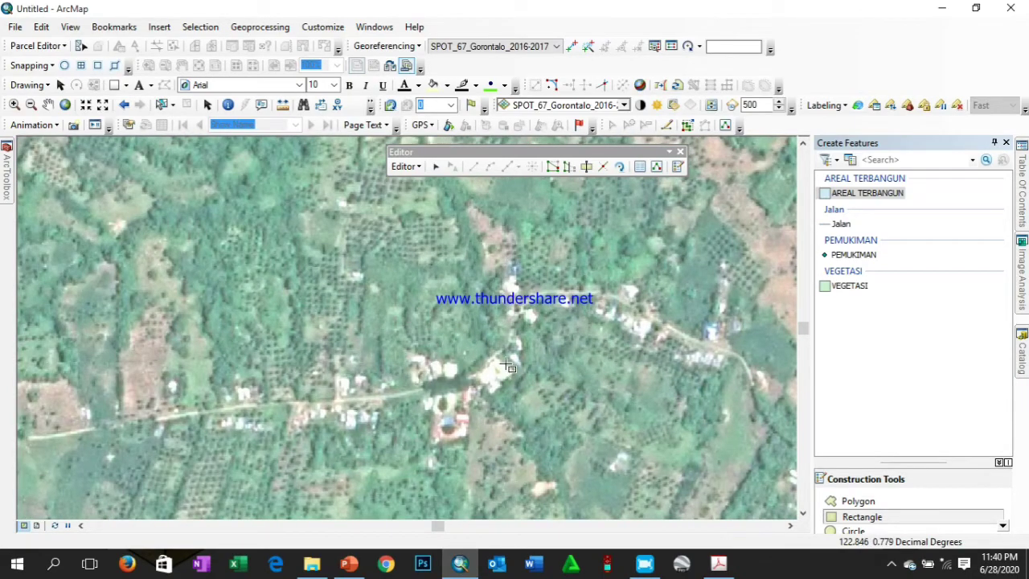
pyautogui.click(446, 368)
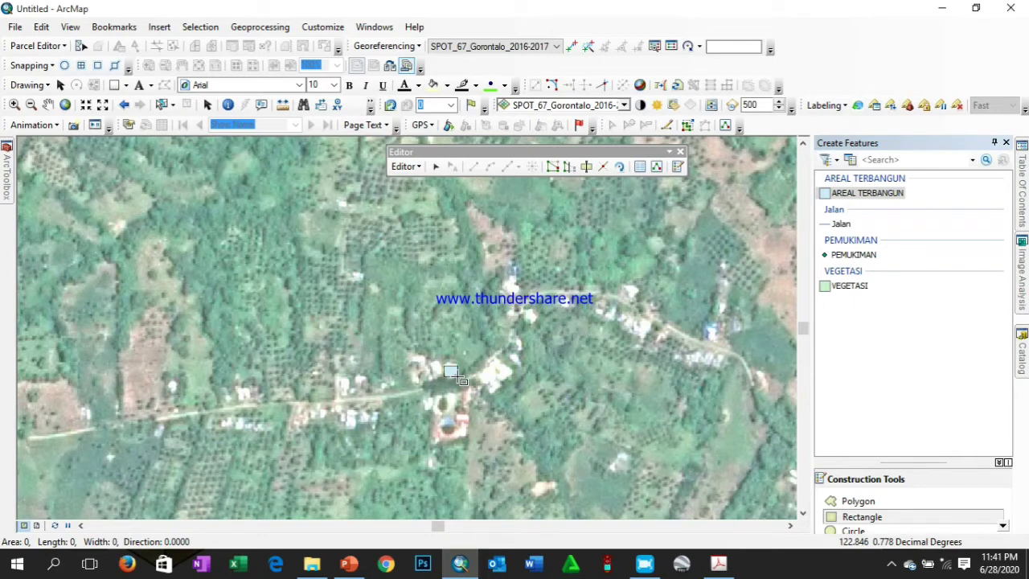
pyautogui.click(450, 371)
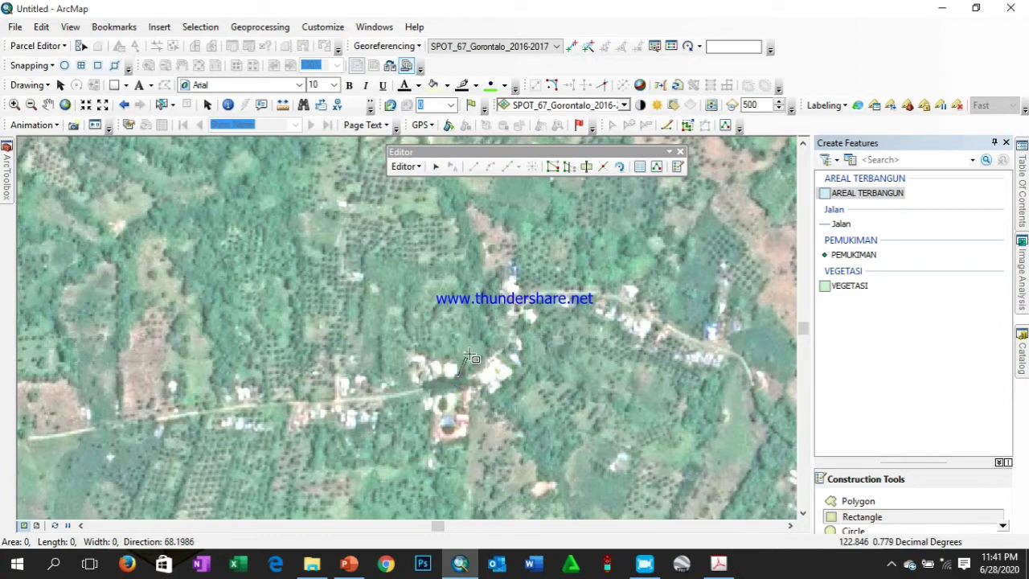
pyautogui.hotkey('ctrl', 'z')
pyautogui.click(639, 315)
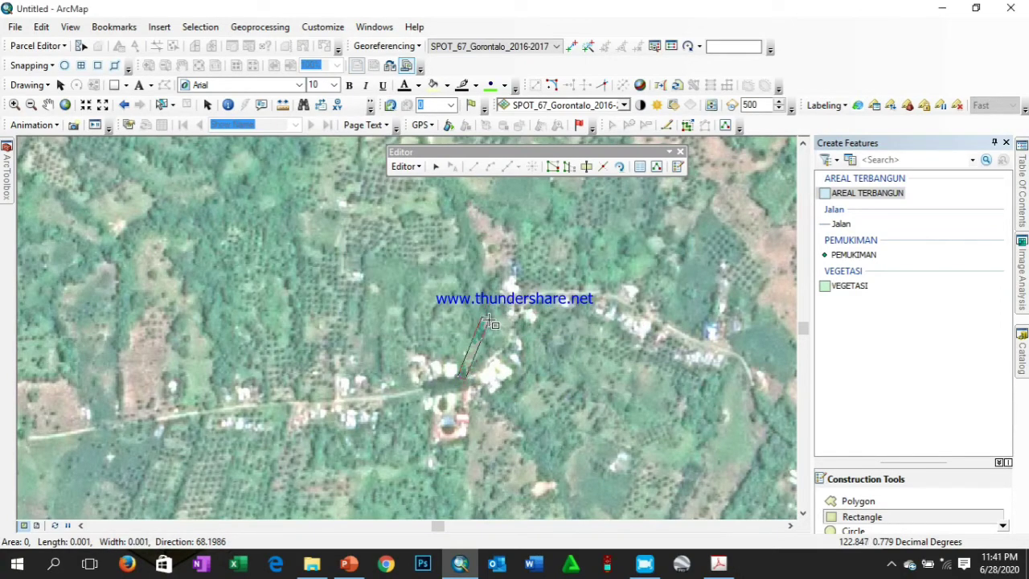
pyautogui.click(510, 239)
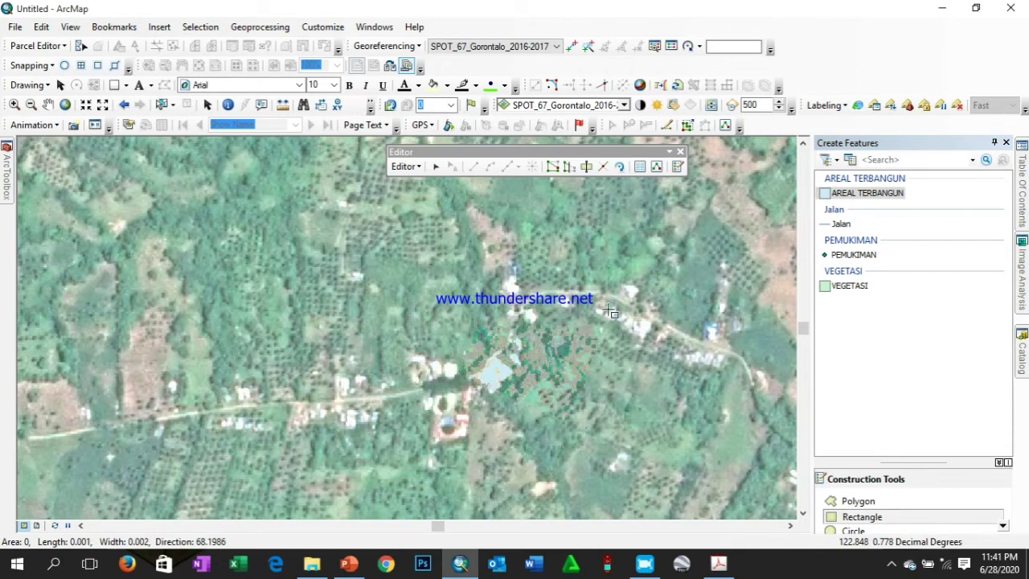
pyautogui.press('Escape')
# Draw a trial AREAL TERBANGUN rectangle over the house cluster just north of the road, west of the red-roofed building, and delete it
pyautogui.click(868, 194)
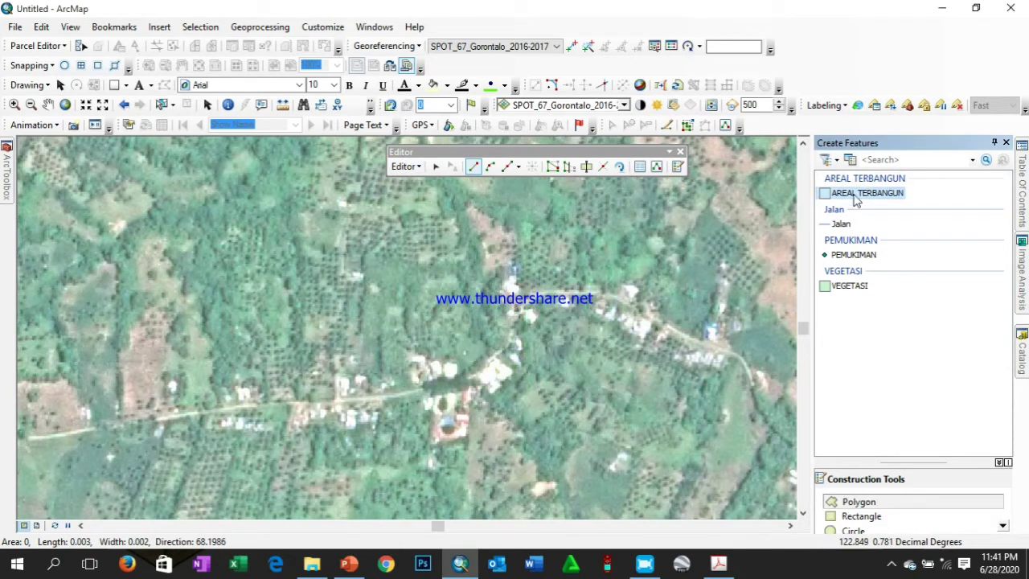
pyautogui.click(862, 516)
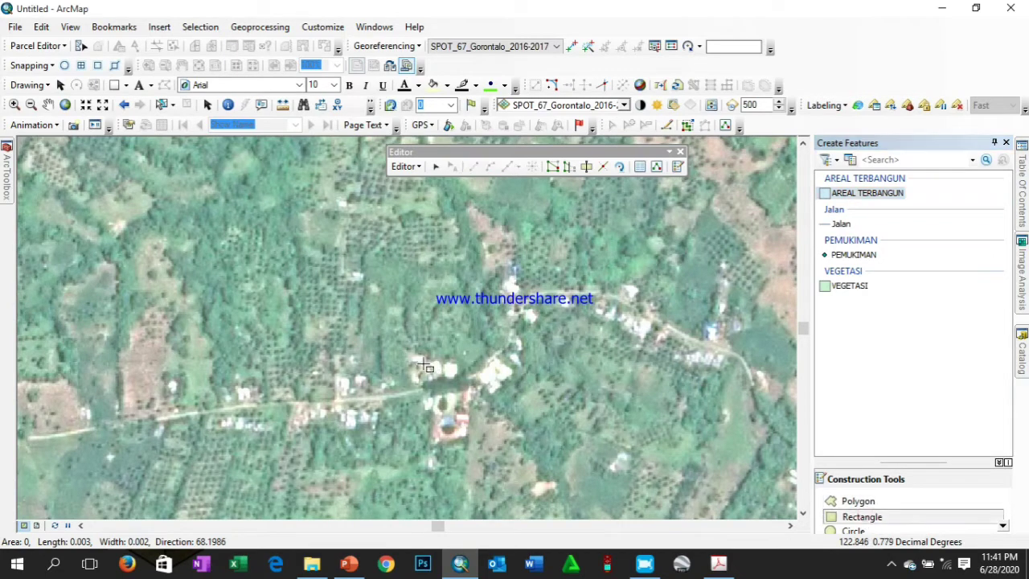
pyautogui.click(336, 375)
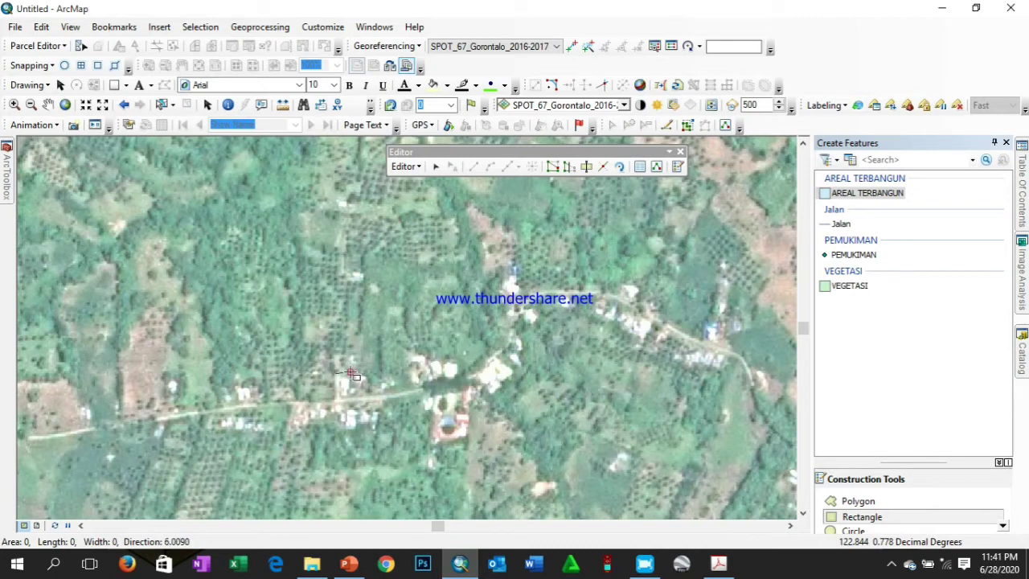
pyautogui.click(348, 373)
pyautogui.click(347, 393)
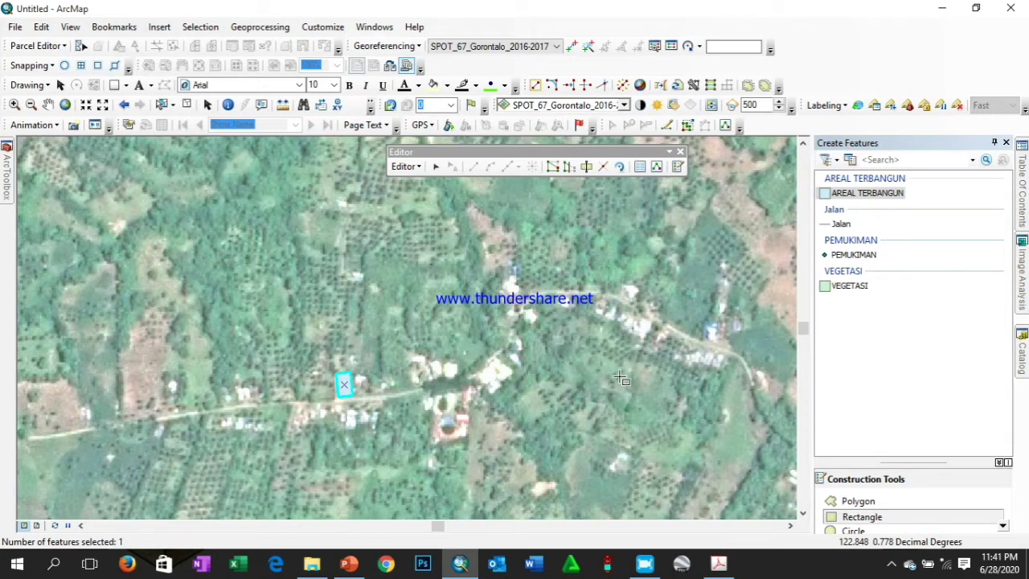
pyautogui.press('Delete')
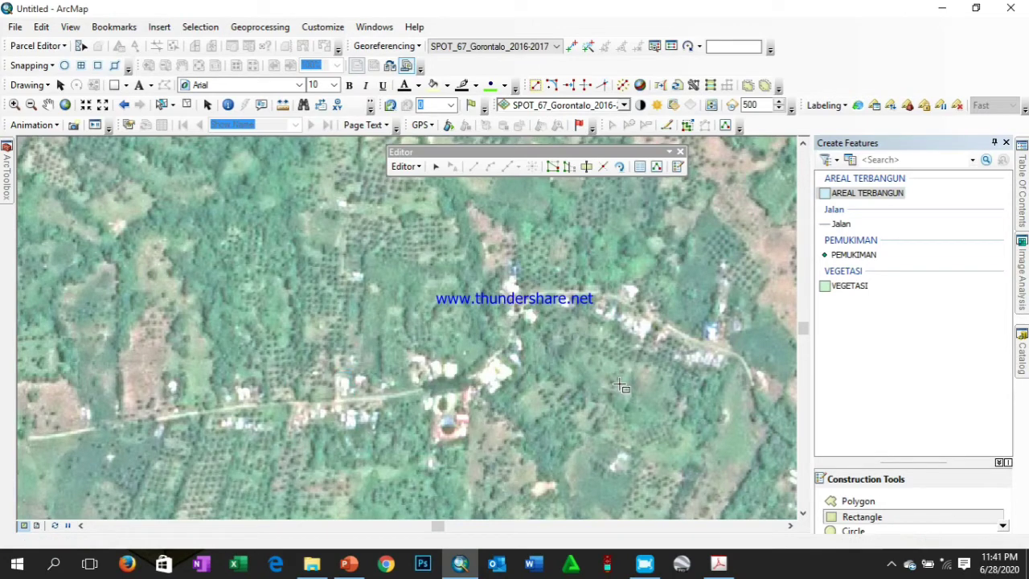
# Digitize the house cluster just north of the road, west of the red-roofed building, as an AREAL TERBANGUN rectangle
pyautogui.click(872, 193)
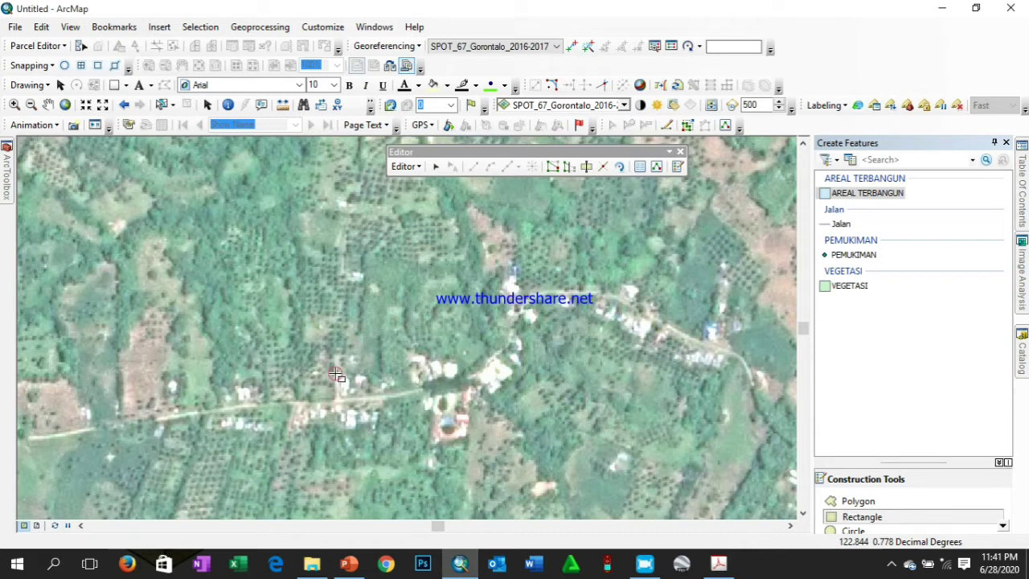
pyautogui.click(337, 374)
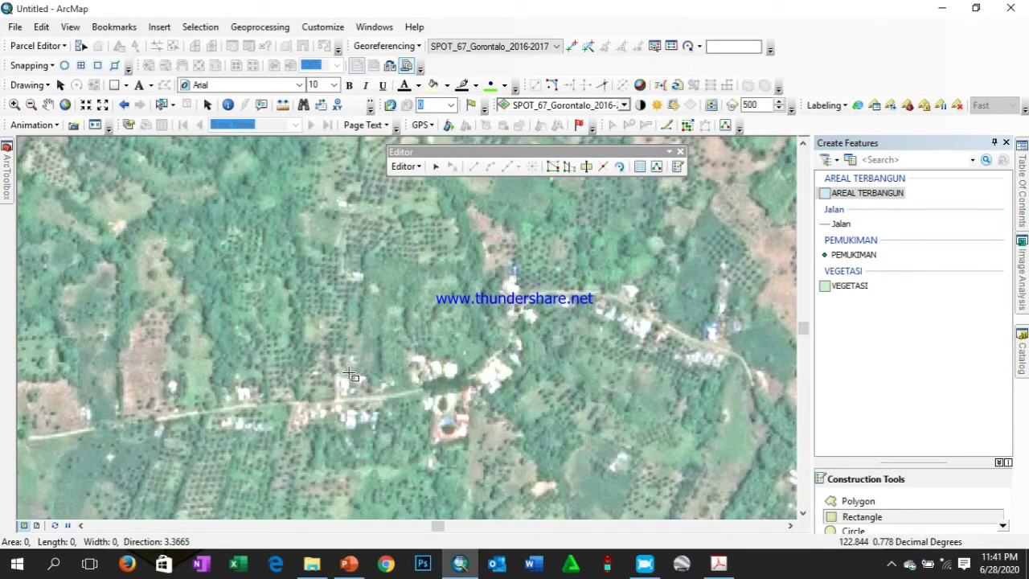
pyautogui.click(349, 373)
pyautogui.click(347, 393)
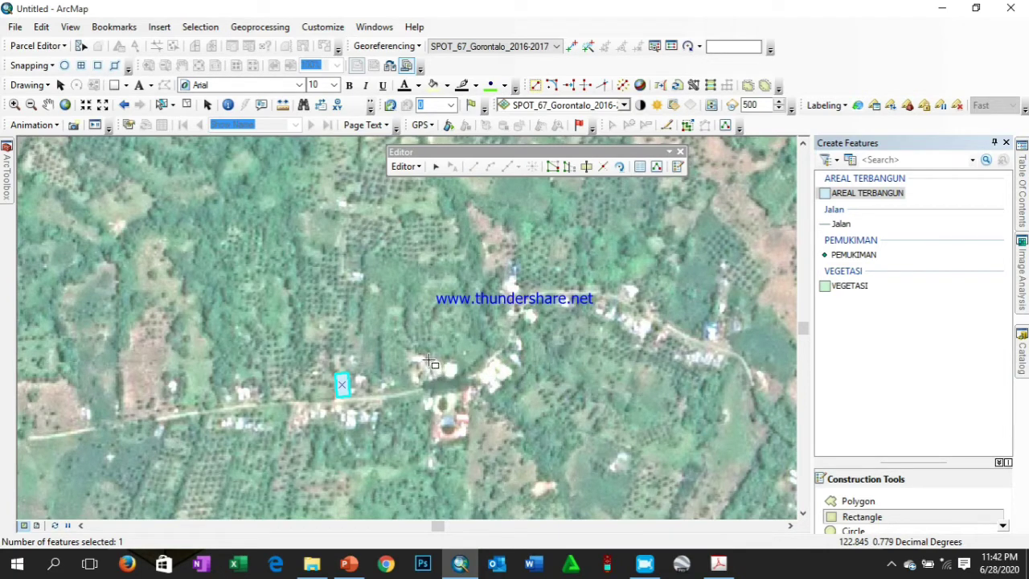
# Digitize two more AREAL TERBANGUN rectangles, over the white buildings north of the red-roofed building and the houses near the road's western stretch
pyautogui.click(429, 363)
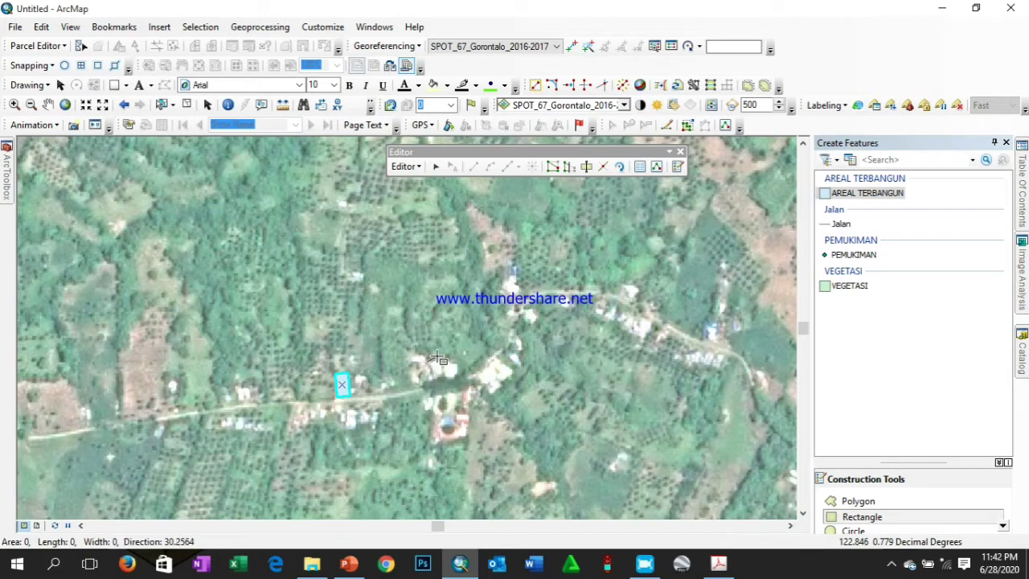
pyautogui.click(440, 359)
pyautogui.click(442, 374)
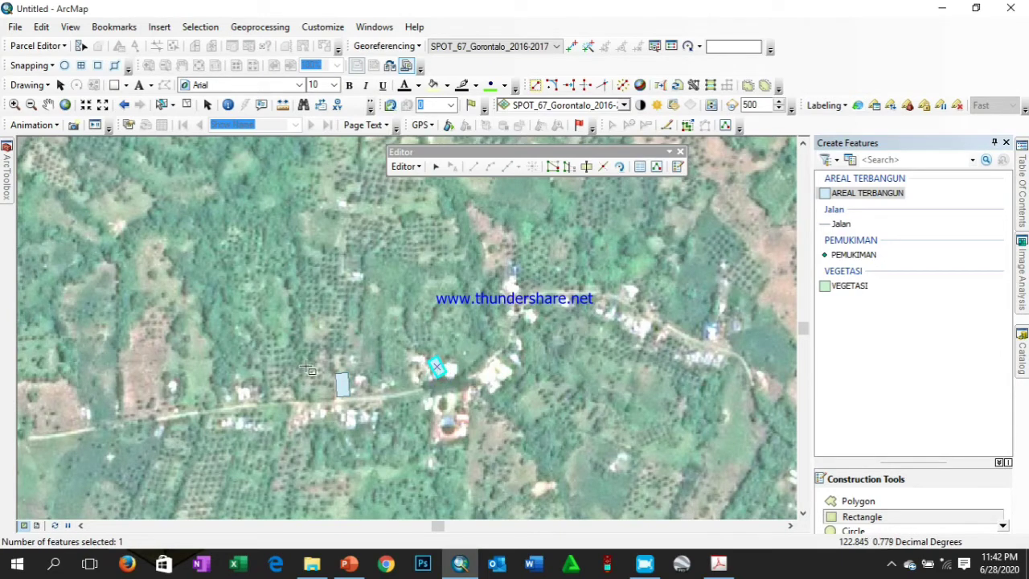
pyautogui.click(239, 400)
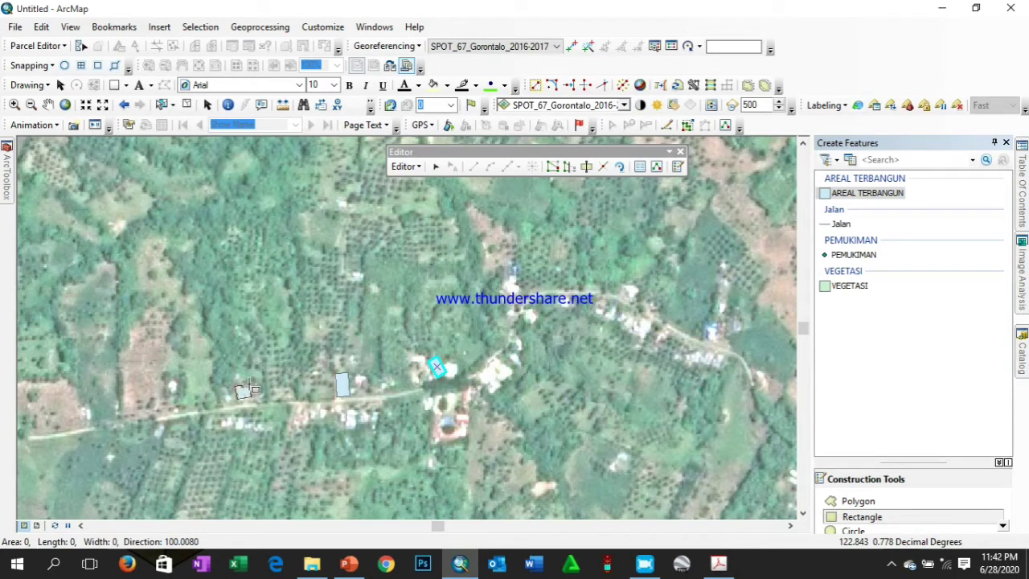
pyautogui.click(249, 387)
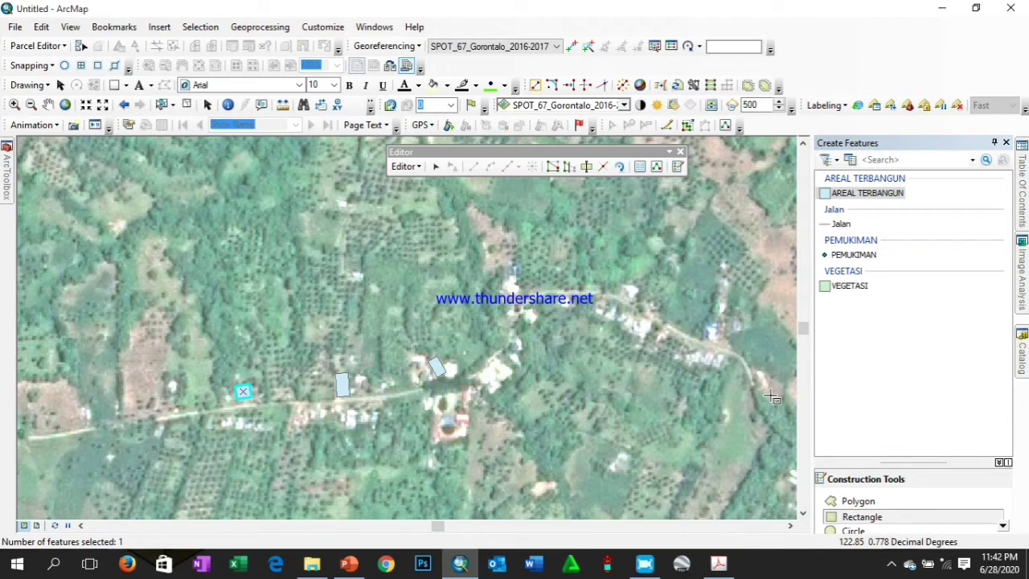
# Draw a tilted AREAL TERBANGUN rectangle over the large white building cluster just east of the three existing rectangles
pyautogui.click(492, 394)
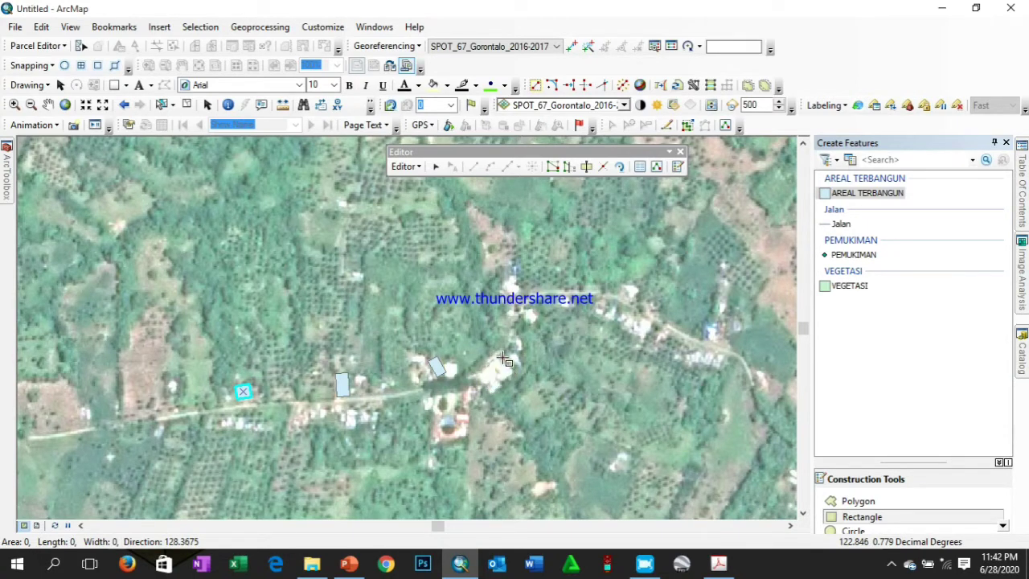
pyautogui.click(500, 363)
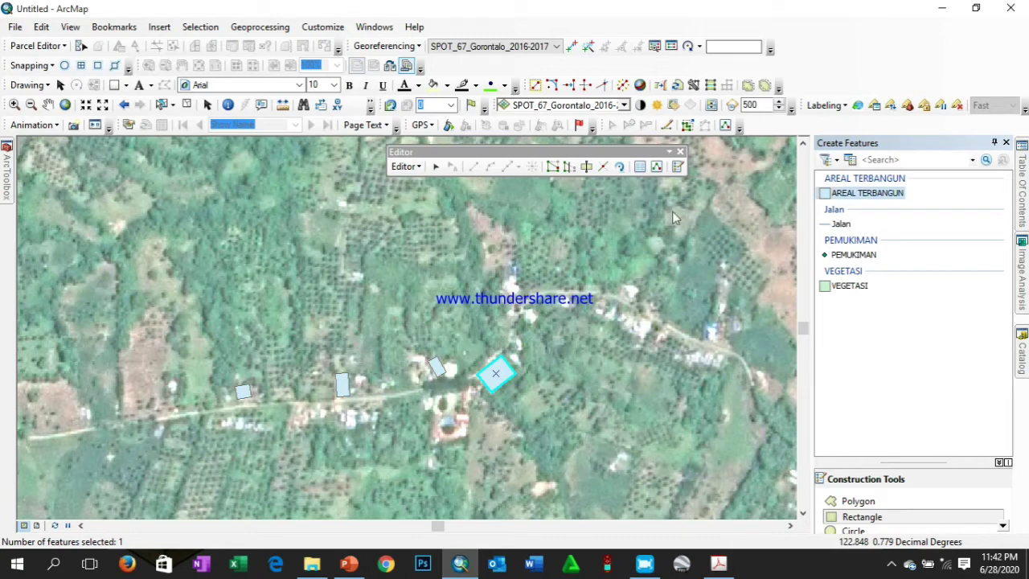
# Digitize an irregular AREAL TERBANGUN polygon around the row of buildings along the road's south side, opposite the middle small rectangle
pyautogui.click(862, 200)
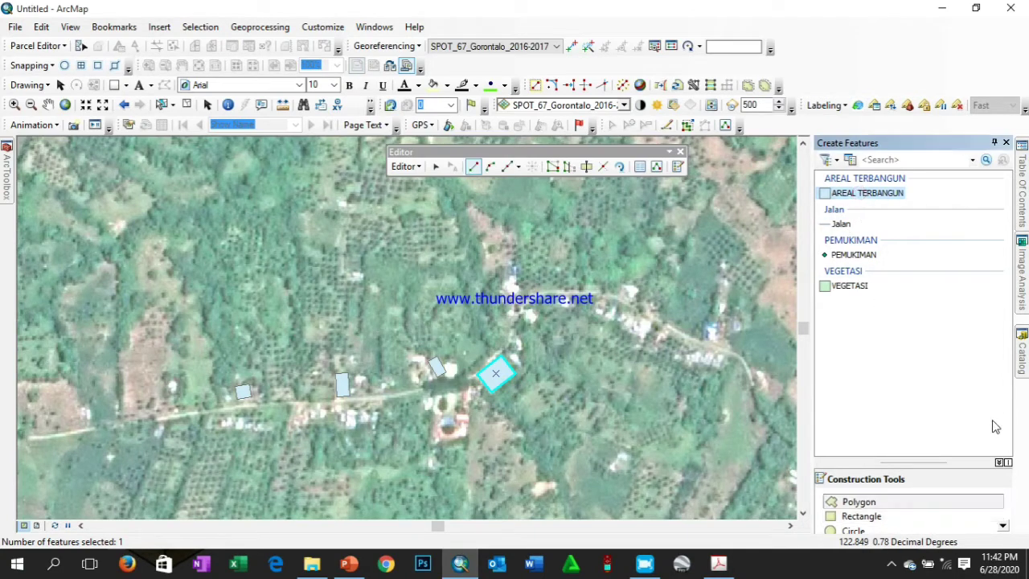
pyautogui.scroll(-1, 873, 510)
pyautogui.scroll(1, 880, 519)
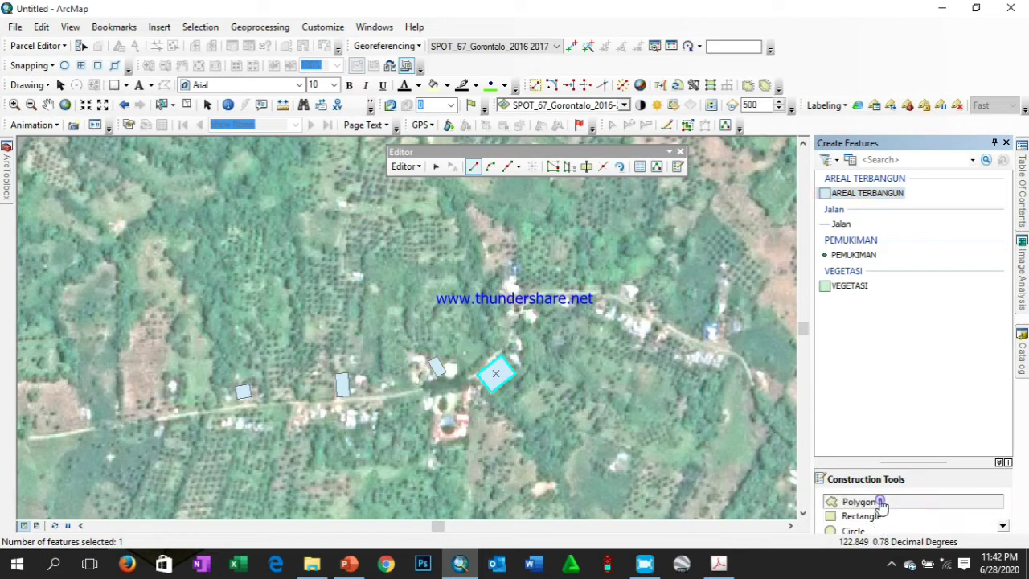
pyautogui.click(287, 430)
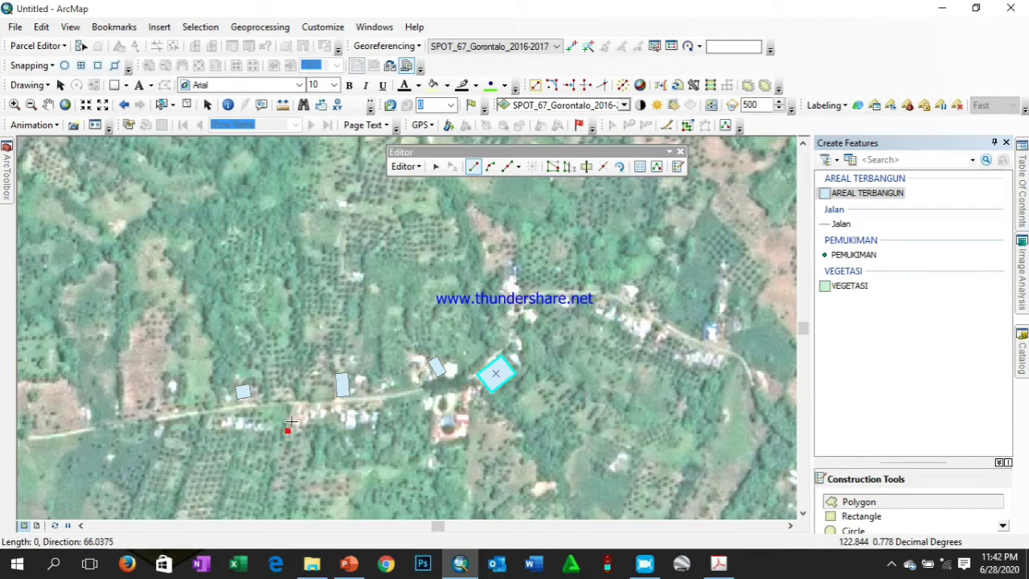
pyautogui.click(294, 407)
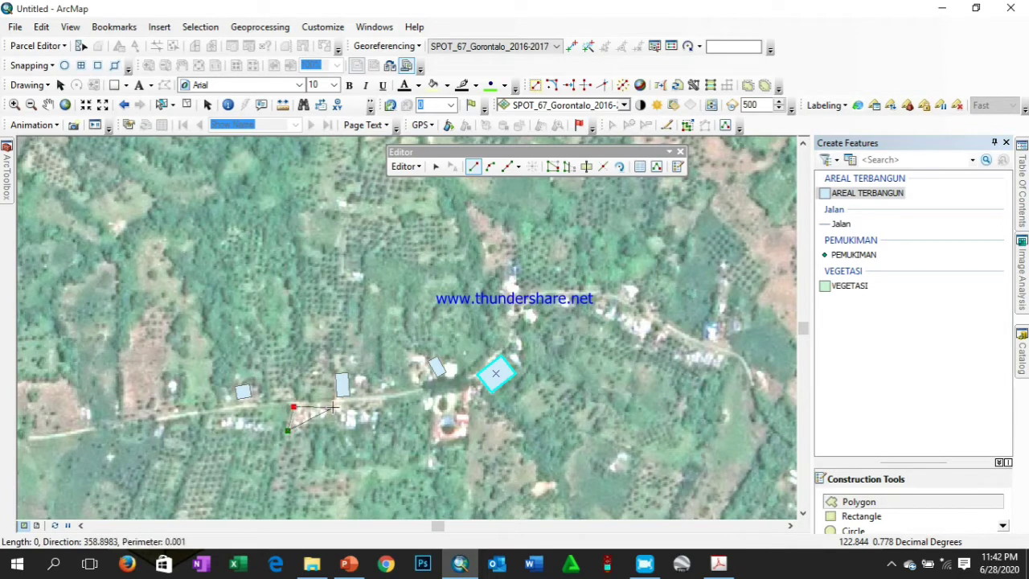
pyautogui.click(332, 408)
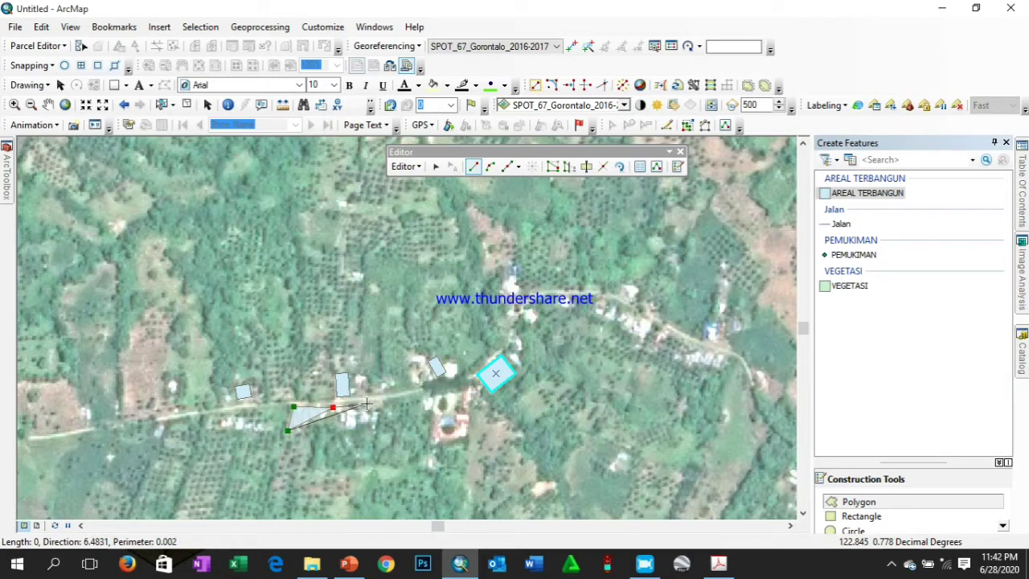
pyautogui.click(365, 403)
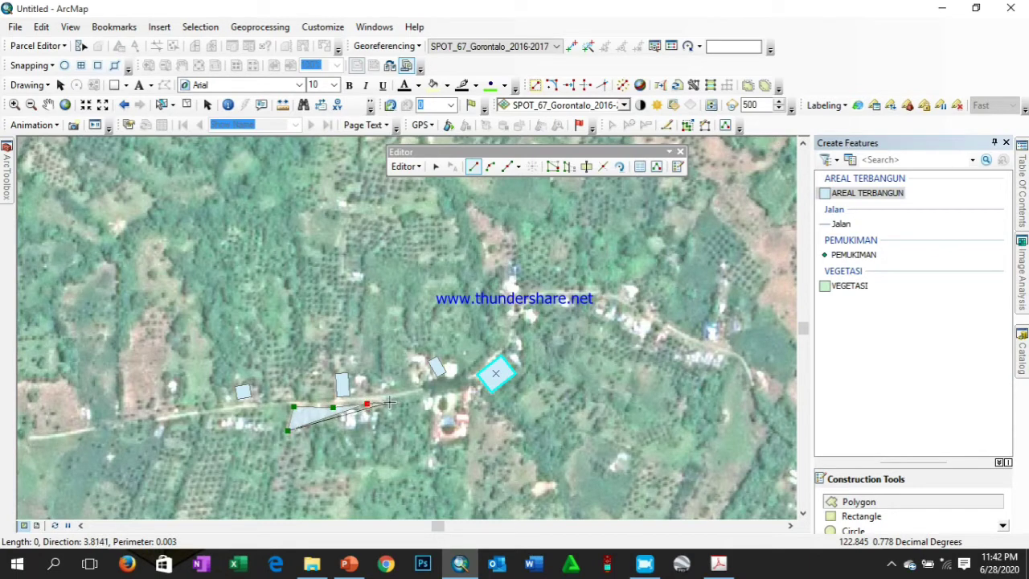
pyautogui.click(389, 402)
pyautogui.click(384, 410)
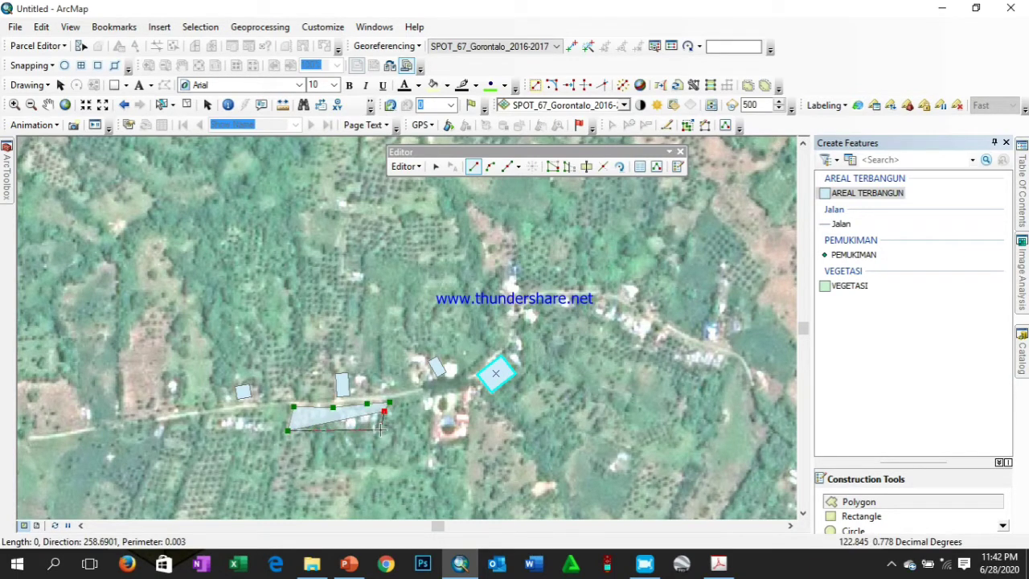
pyautogui.click(381, 430)
pyautogui.click(370, 425)
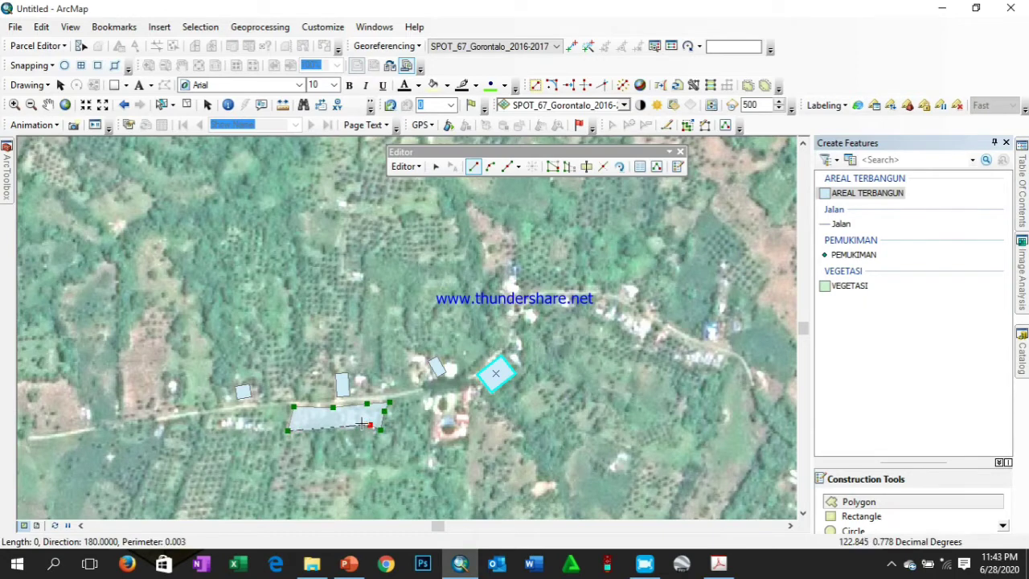
pyautogui.click(357, 423)
pyautogui.click(356, 433)
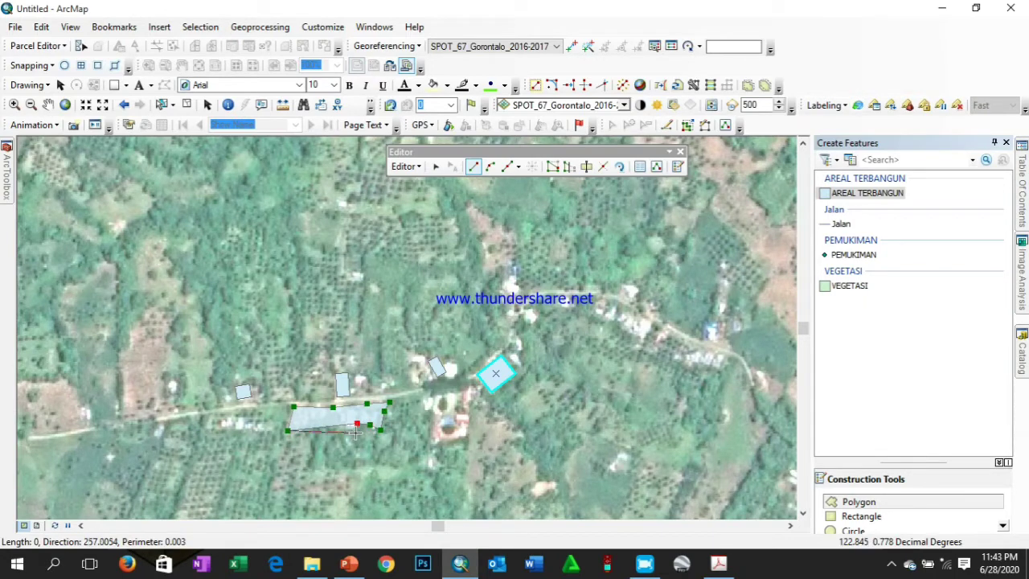
pyautogui.click(344, 429)
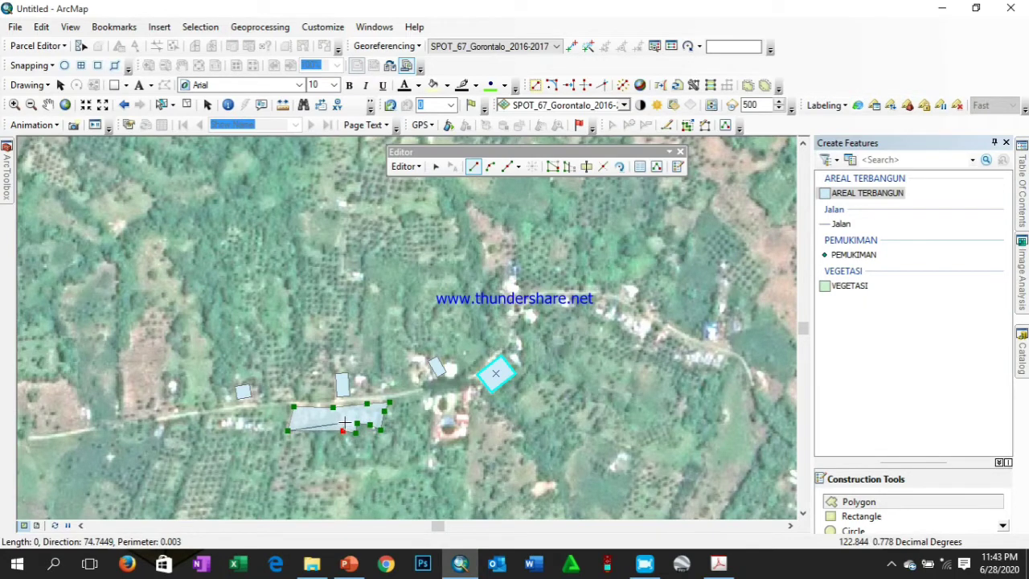
pyautogui.click(345, 419)
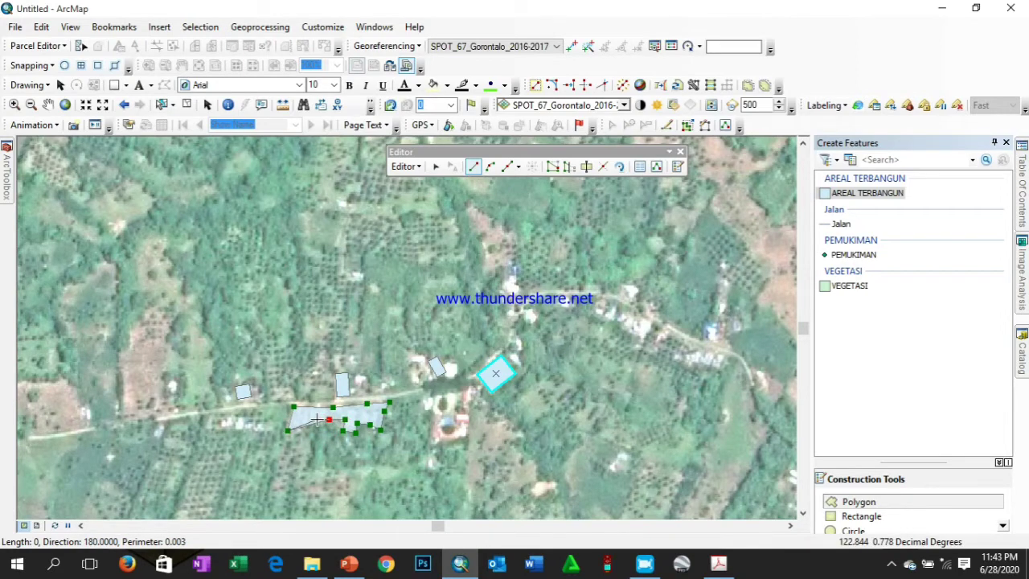
pyautogui.click(329, 419)
pyautogui.click(309, 423)
pyautogui.click(298, 432)
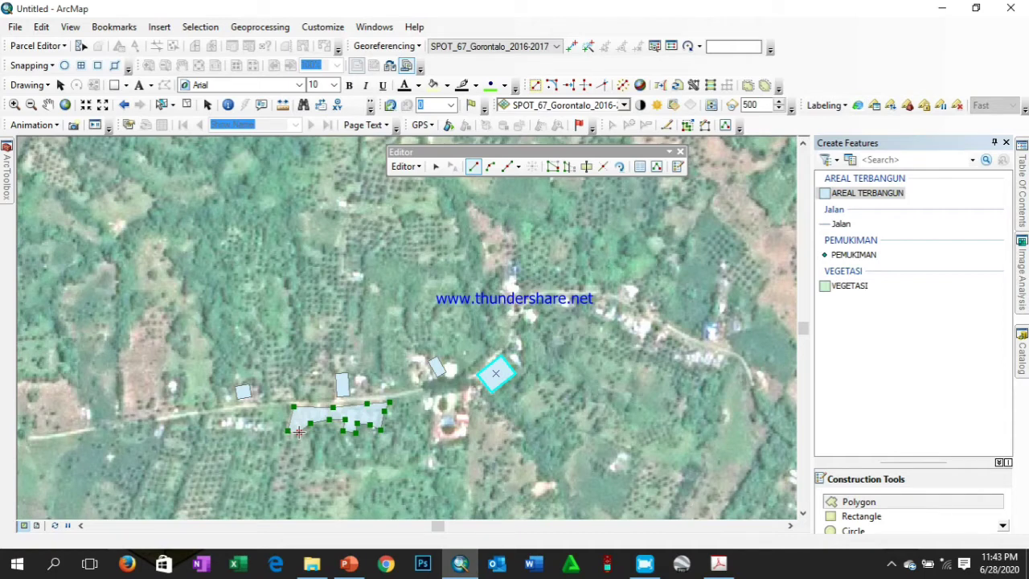
pyautogui.doubleClick(299, 432)
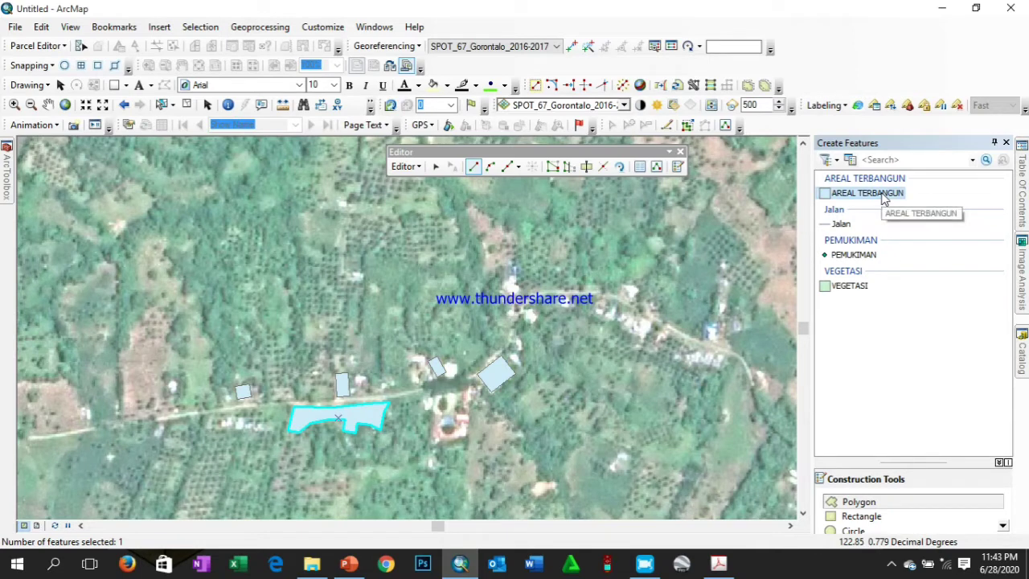
# Digitize a large VEGETASI polygon around the tree-covered area north of the road, keeping its southern edge above the built-up rectangles
pyautogui.click(851, 287)
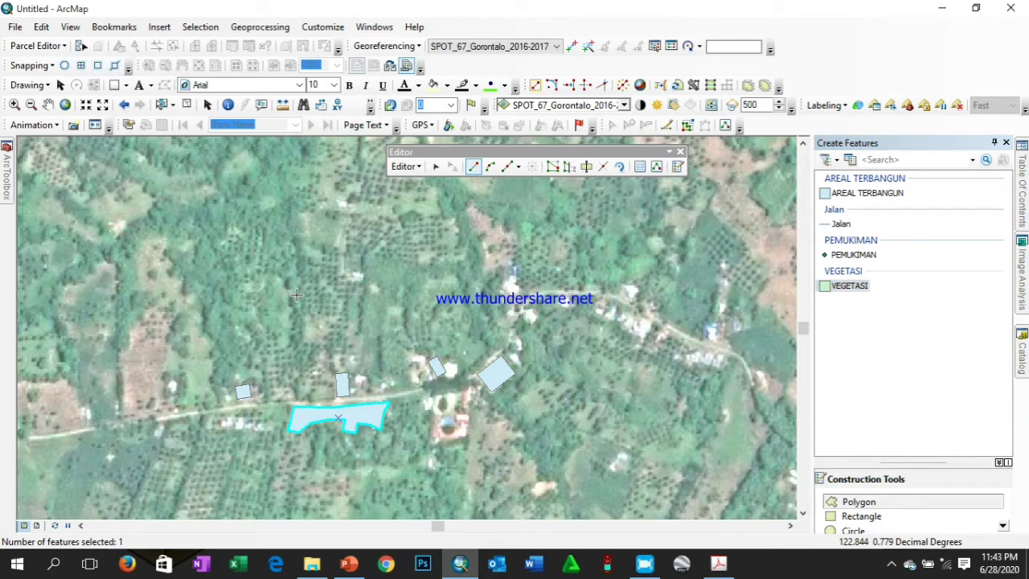
pyautogui.click(215, 395)
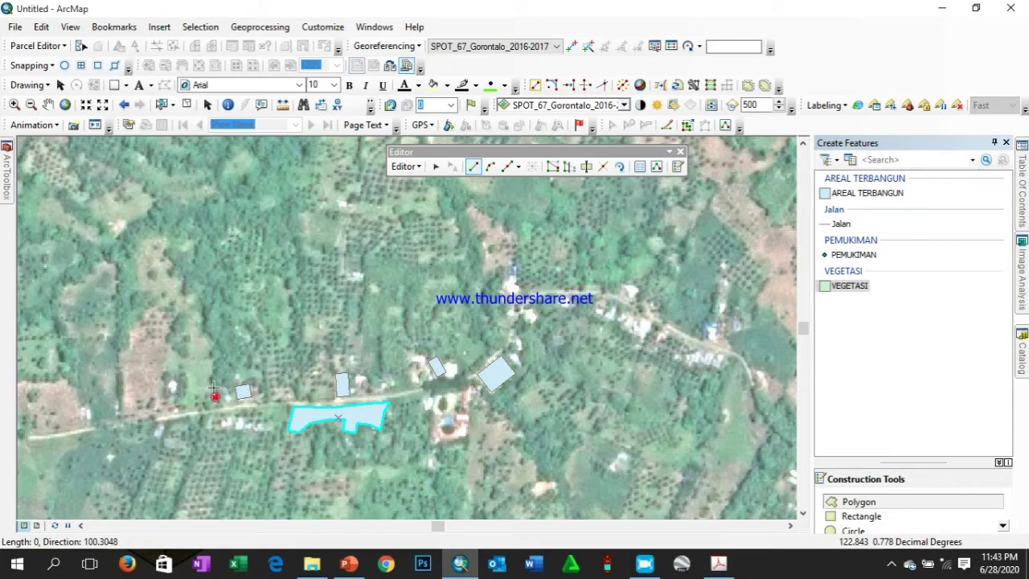
pyautogui.click(210, 378)
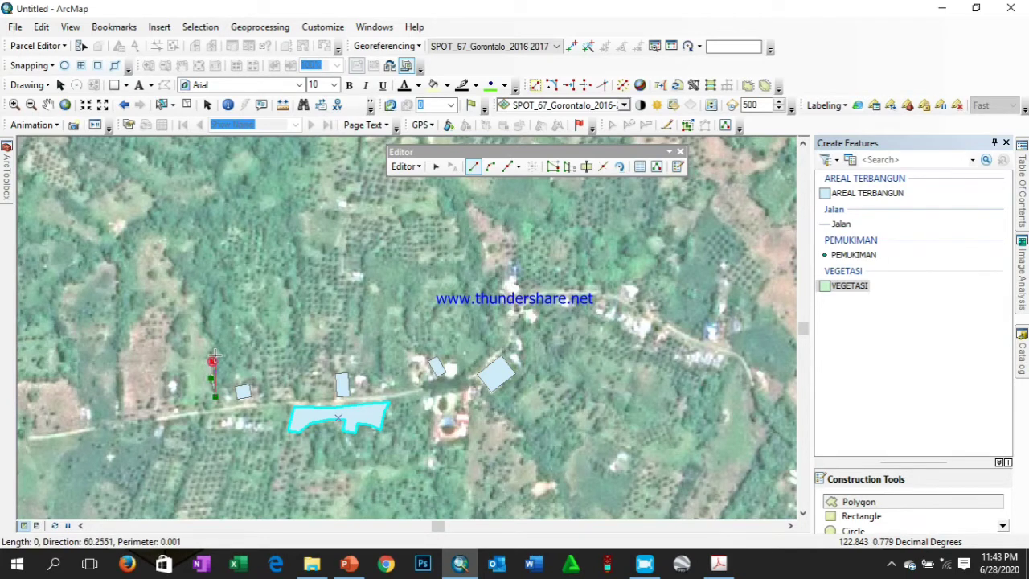
pyautogui.click(215, 346)
pyautogui.click(205, 339)
pyautogui.click(201, 324)
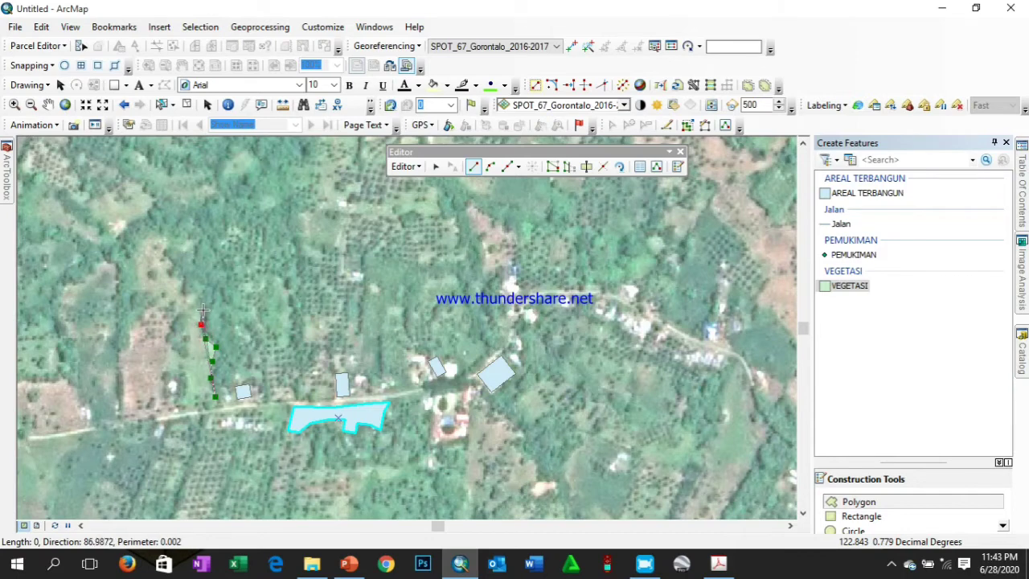
pyautogui.click(203, 307)
pyautogui.click(204, 290)
pyautogui.click(190, 278)
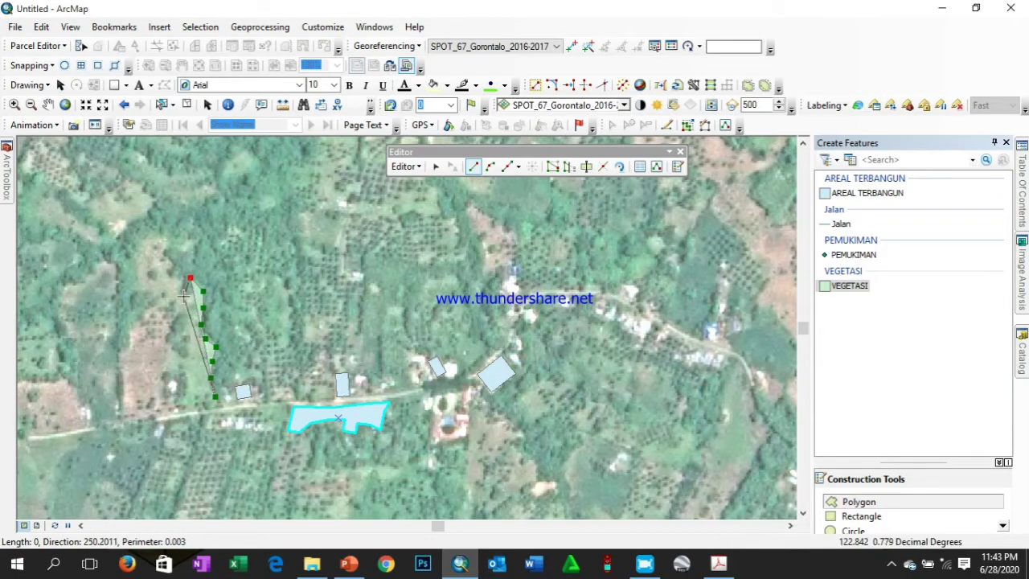
pyautogui.click(184, 296)
pyautogui.click(180, 285)
pyautogui.click(170, 279)
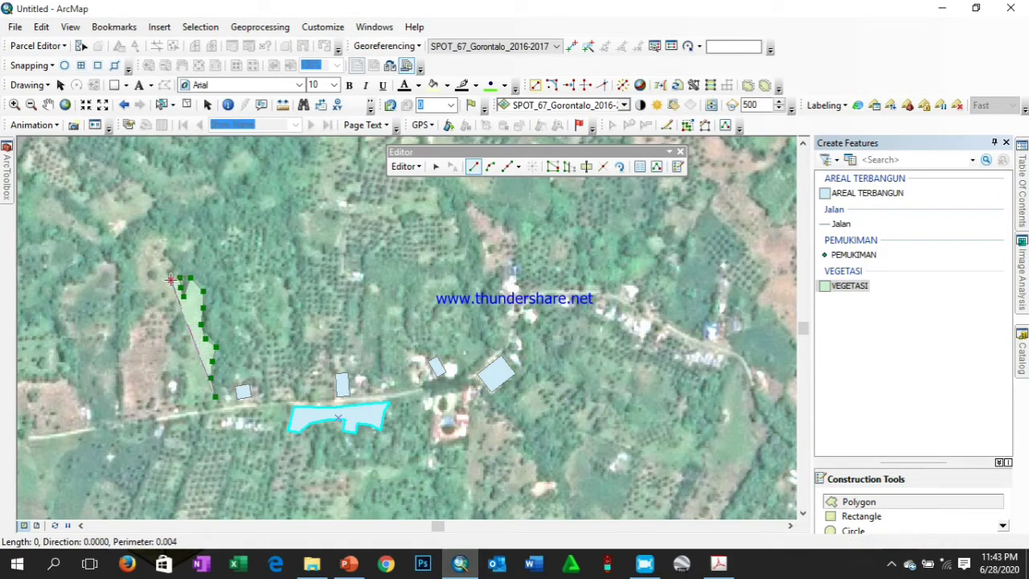
pyautogui.click(164, 274)
pyautogui.click(162, 269)
pyautogui.click(165, 263)
pyautogui.click(170, 265)
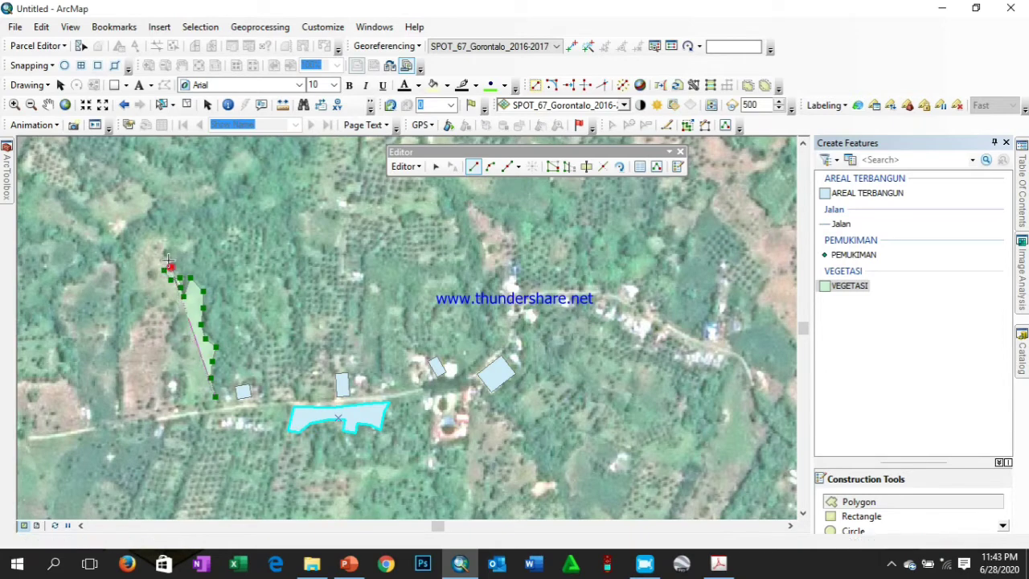
pyautogui.click(163, 256)
pyautogui.click(163, 246)
pyautogui.click(170, 241)
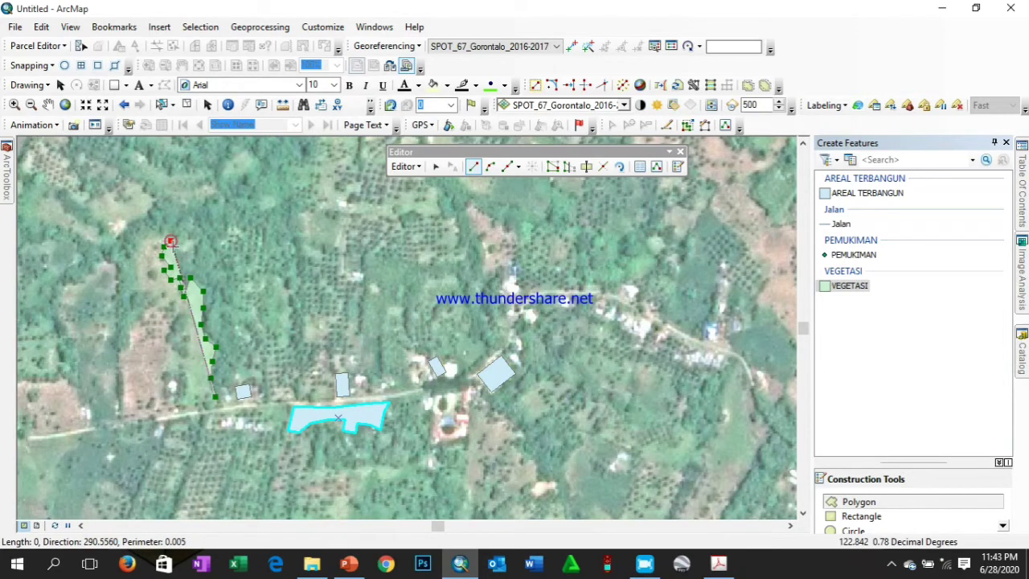
pyautogui.click(183, 251)
pyautogui.click(195, 246)
pyautogui.click(194, 237)
pyautogui.click(194, 229)
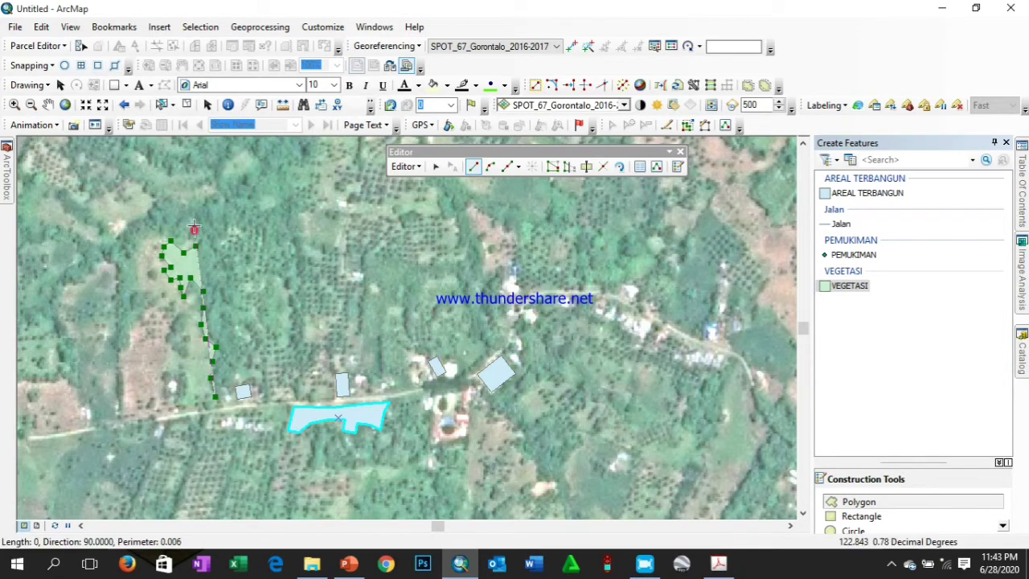
pyautogui.click(200, 214)
pyautogui.click(205, 198)
pyautogui.click(219, 193)
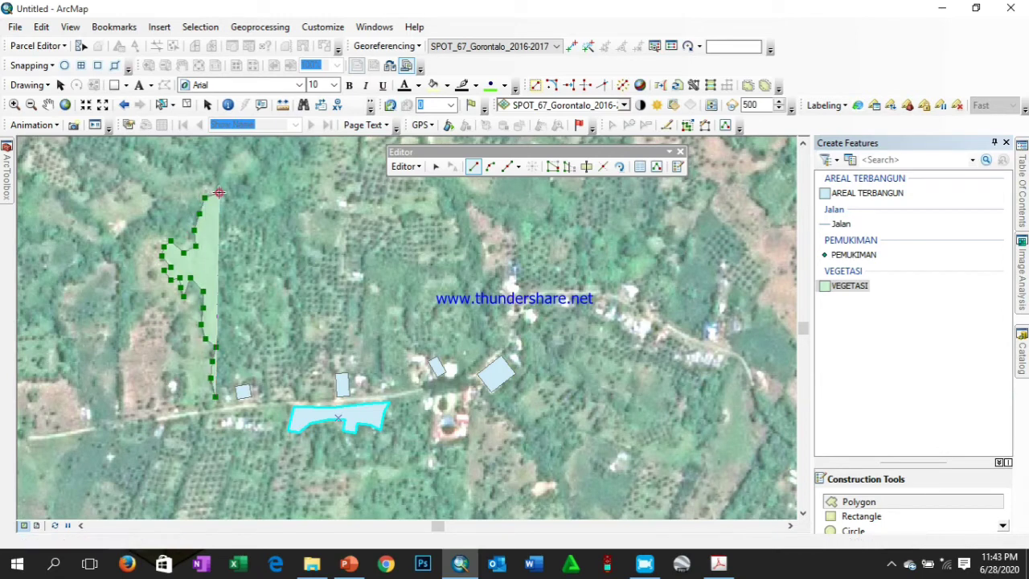
pyautogui.click(232, 181)
pyautogui.click(244, 175)
pyautogui.click(260, 177)
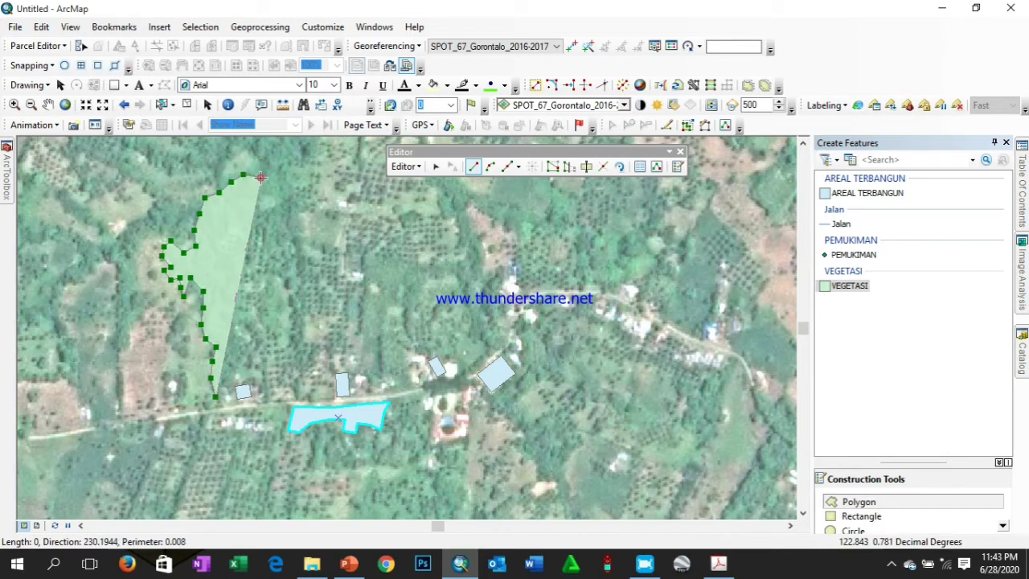
pyautogui.click(260, 198)
pyautogui.click(268, 210)
pyautogui.click(276, 203)
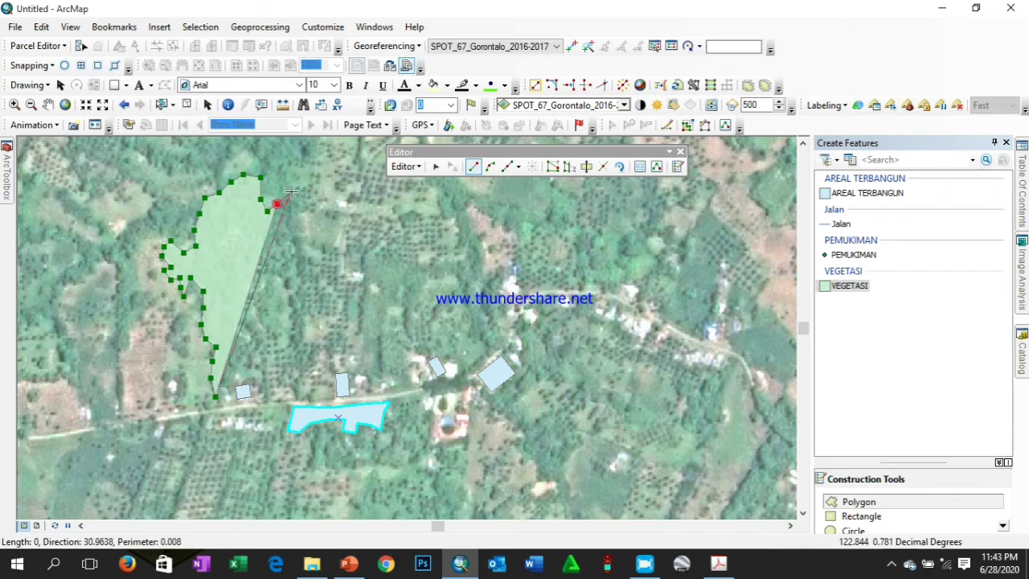
pyautogui.click(296, 187)
pyautogui.click(314, 173)
pyautogui.click(319, 196)
pyautogui.click(335, 209)
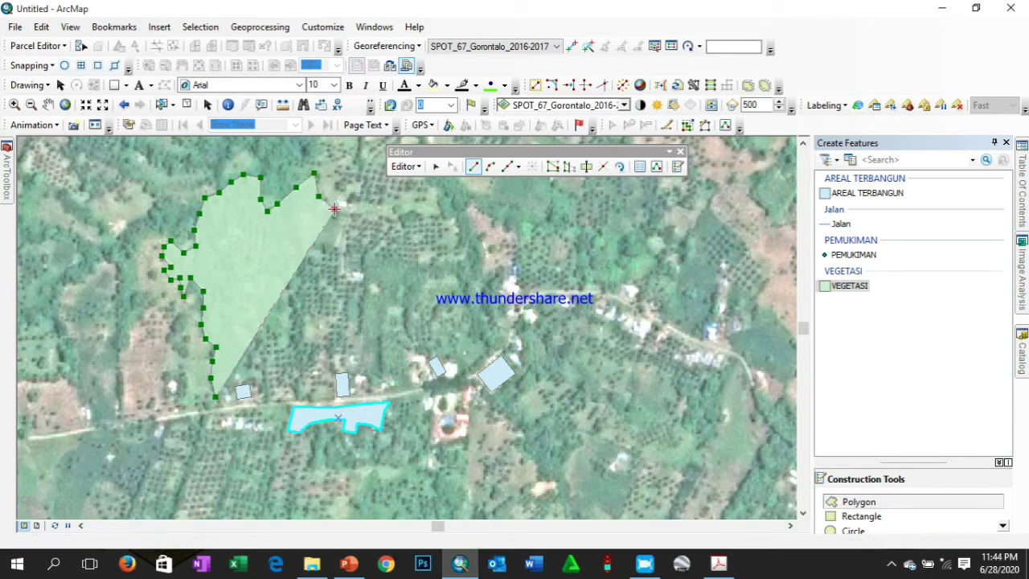
pyautogui.click(354, 211)
pyautogui.click(385, 210)
pyautogui.click(404, 210)
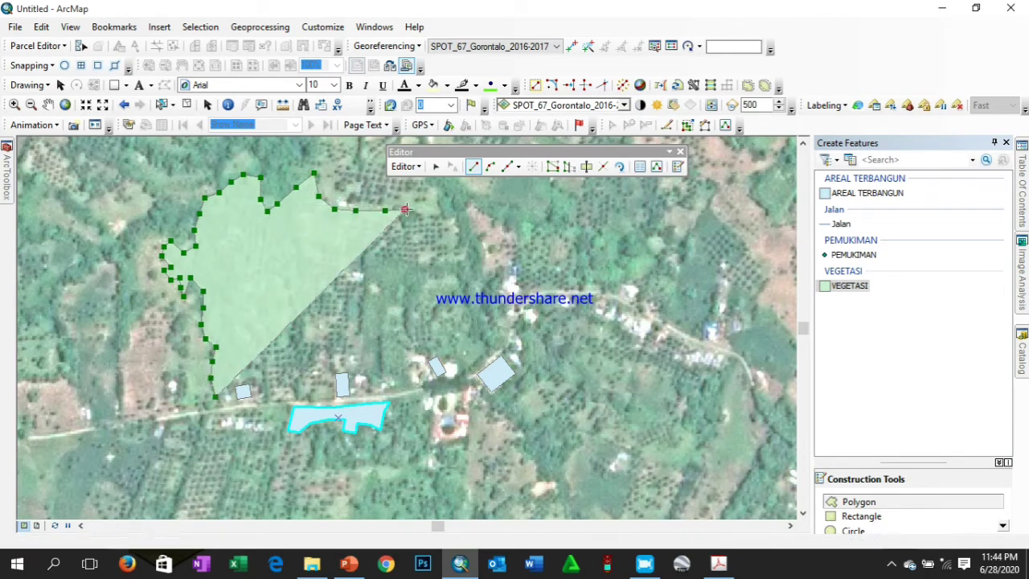
pyautogui.click(448, 212)
pyautogui.click(457, 240)
pyautogui.click(464, 273)
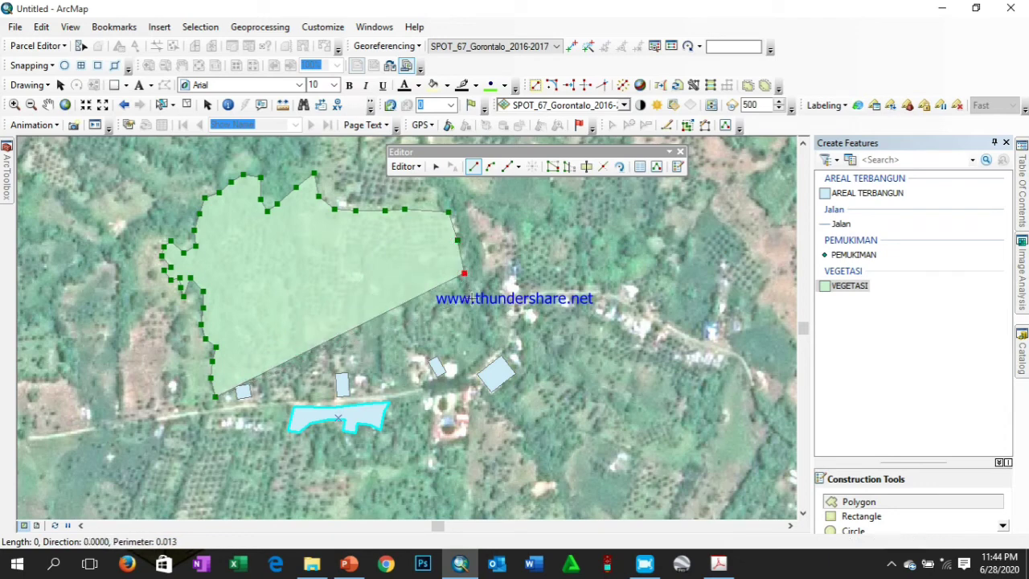
pyautogui.click(472, 320)
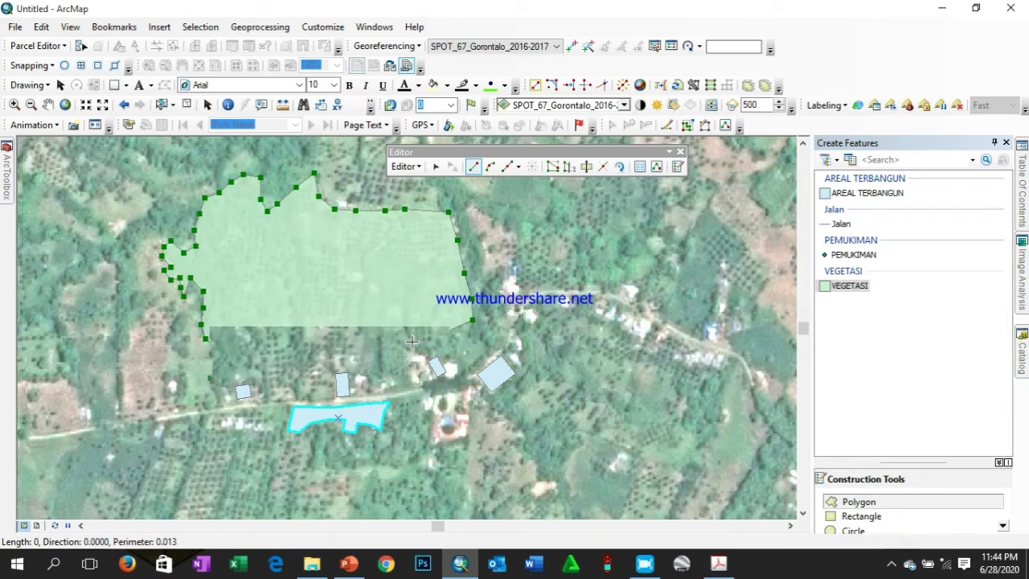
pyautogui.click(445, 331)
pyautogui.click(412, 342)
pyautogui.click(385, 353)
pyautogui.click(331, 359)
pyautogui.click(299, 372)
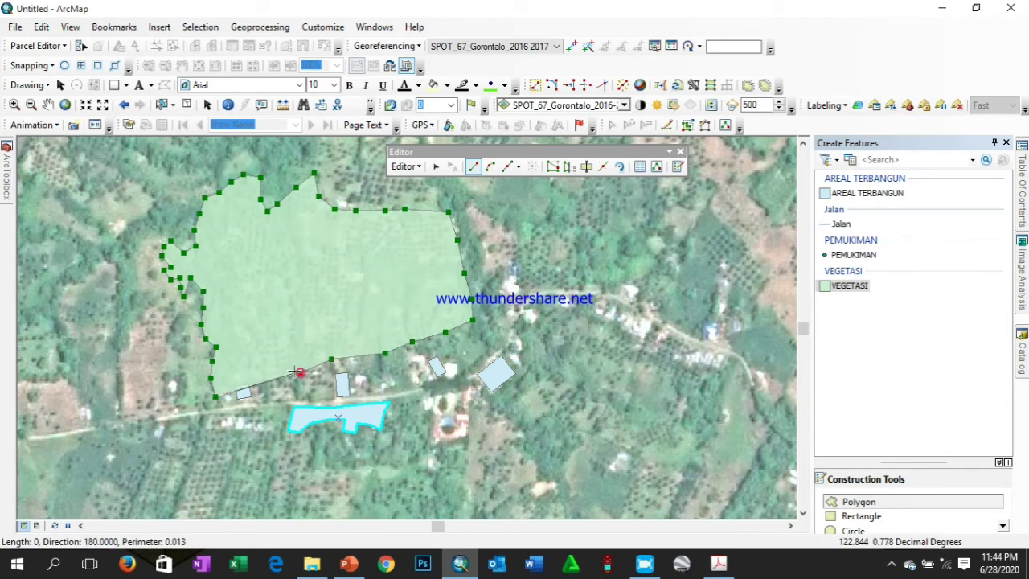
pyautogui.click(280, 367)
pyautogui.click(254, 368)
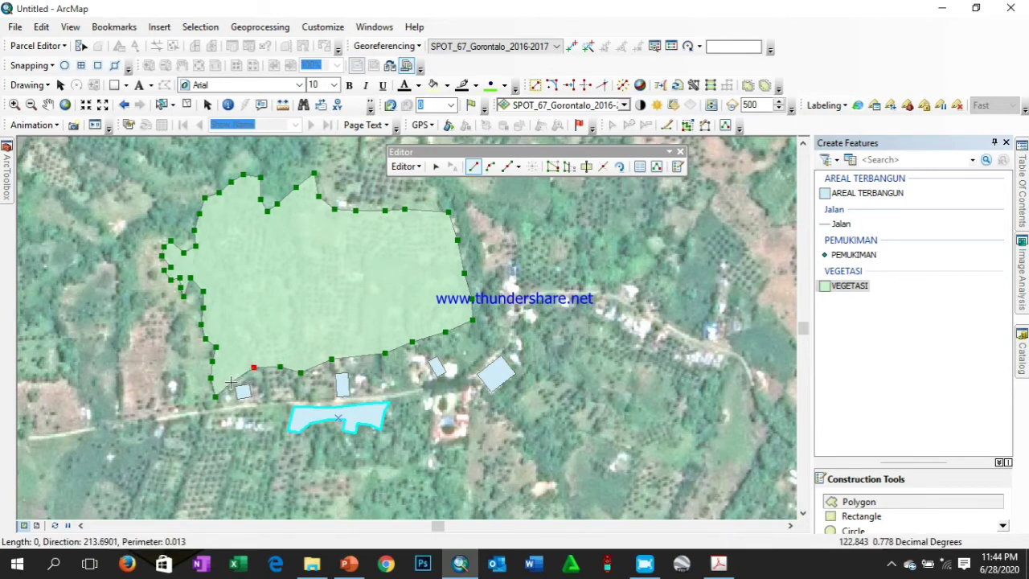
pyautogui.click(231, 383)
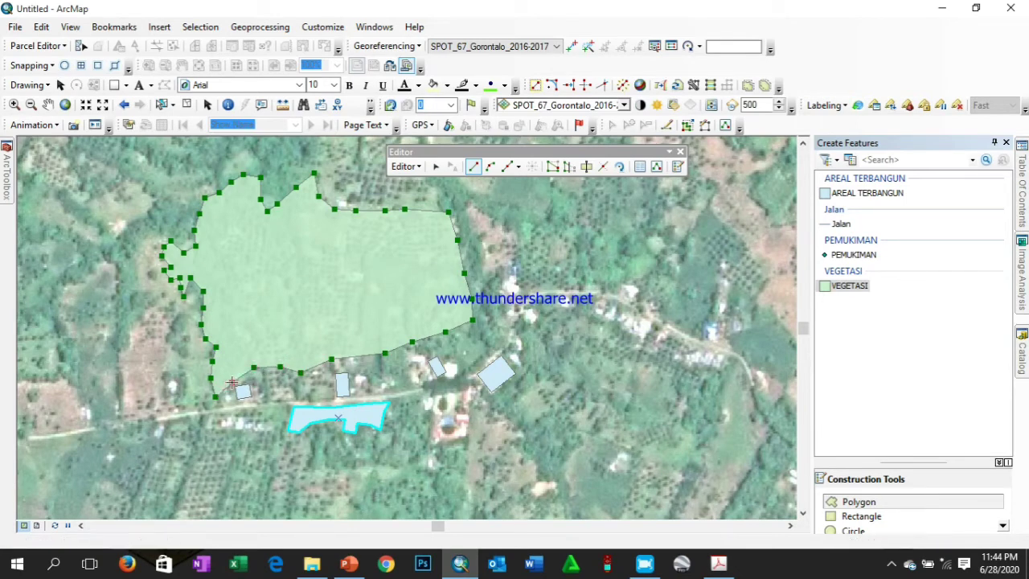
pyautogui.doubleClick(231, 382)
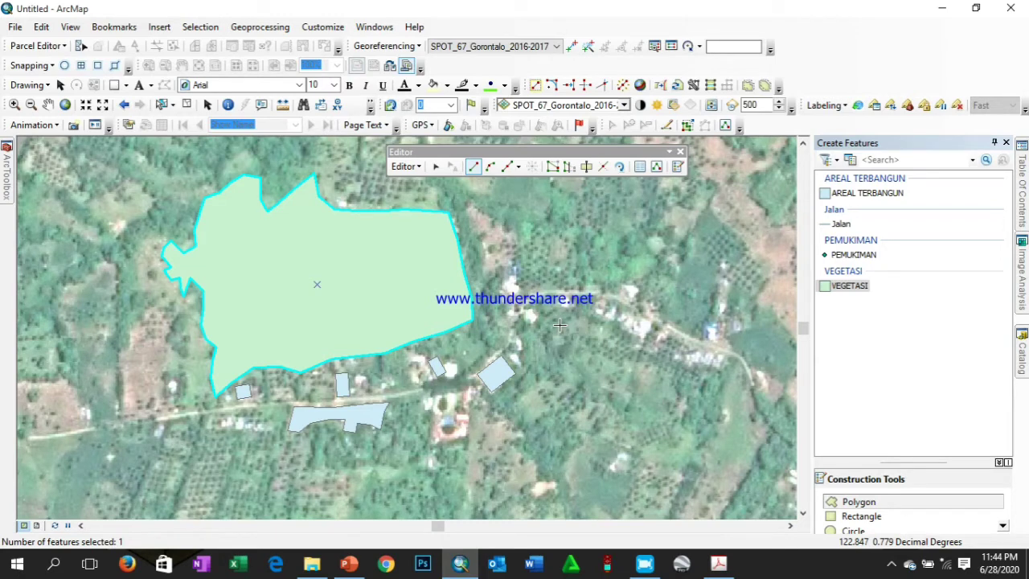
# Place four PEMUKIMAN points on the houses just south of the road, east of the large tilted AREAL TERBANGUN rectangle
pyautogui.click(856, 256)
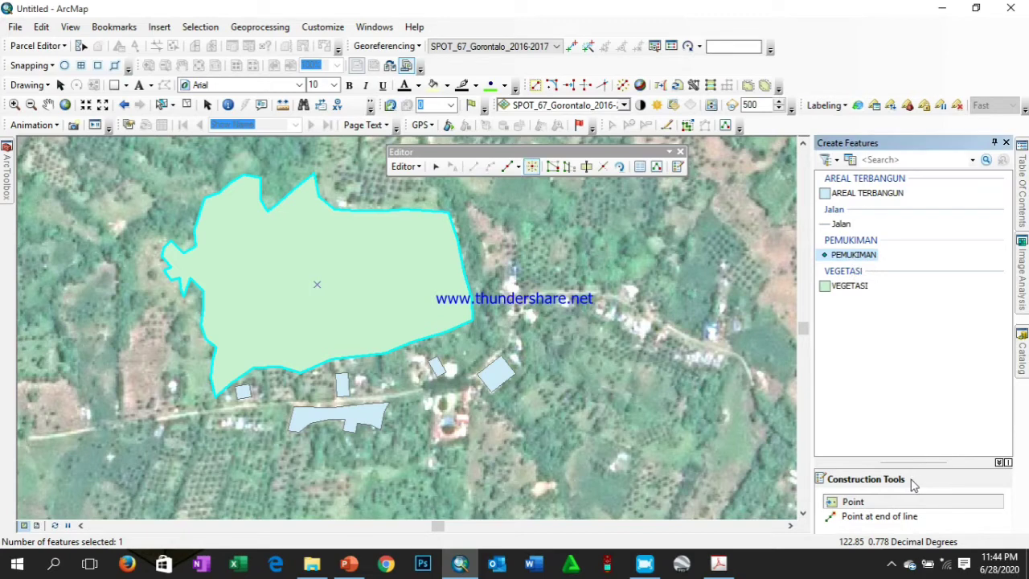
pyautogui.click(848, 259)
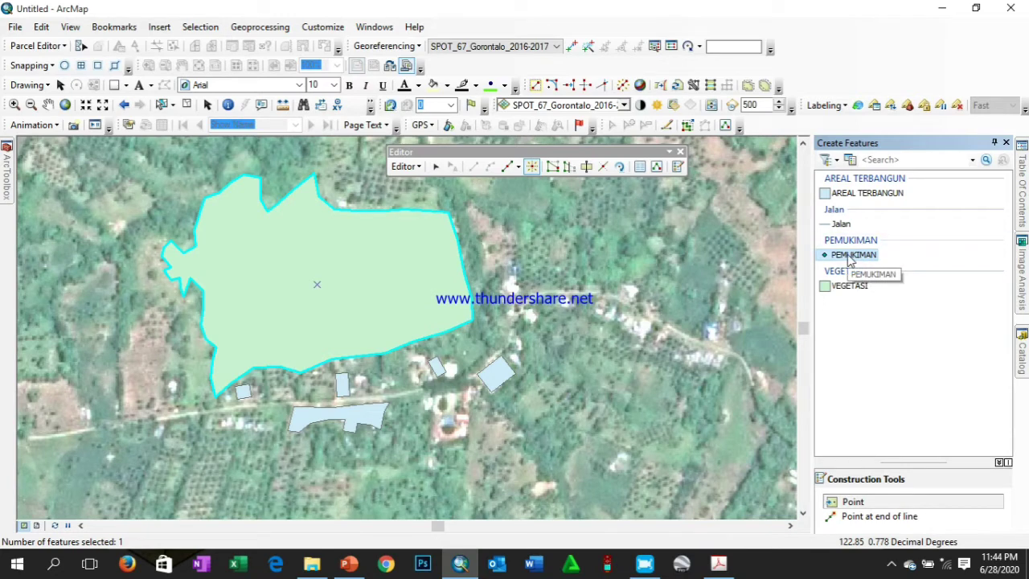
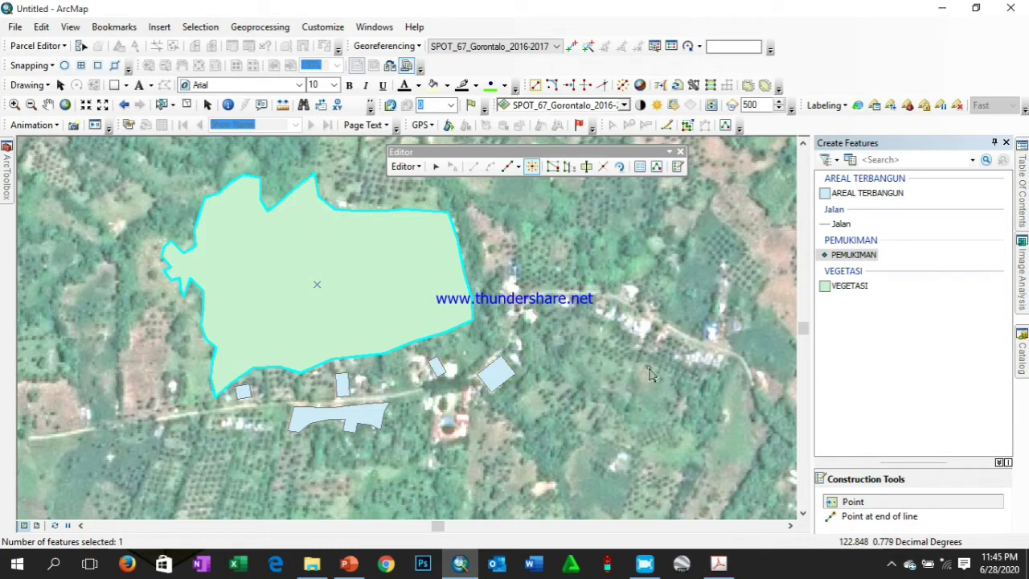
pyautogui.click(599, 309)
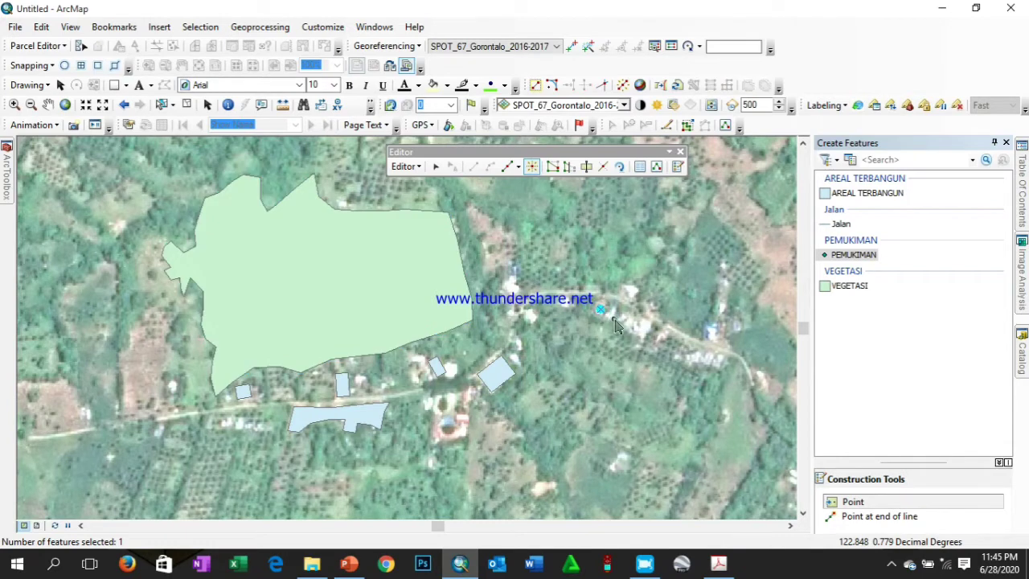
pyautogui.click(610, 315)
pyautogui.click(625, 324)
pyautogui.click(637, 325)
# Place five PEMUKIMAN points along the row of houses south of the road, farther east near its bend
pyautogui.click(677, 358)
pyautogui.click(688, 361)
pyautogui.click(699, 358)
pyautogui.click(711, 359)
pyautogui.click(720, 361)
# Place four PEMUKIMAN points running northward from the blue-roofed building north of the road's eastern bend
pyautogui.click(722, 332)
pyautogui.click(722, 306)
pyautogui.click(725, 279)
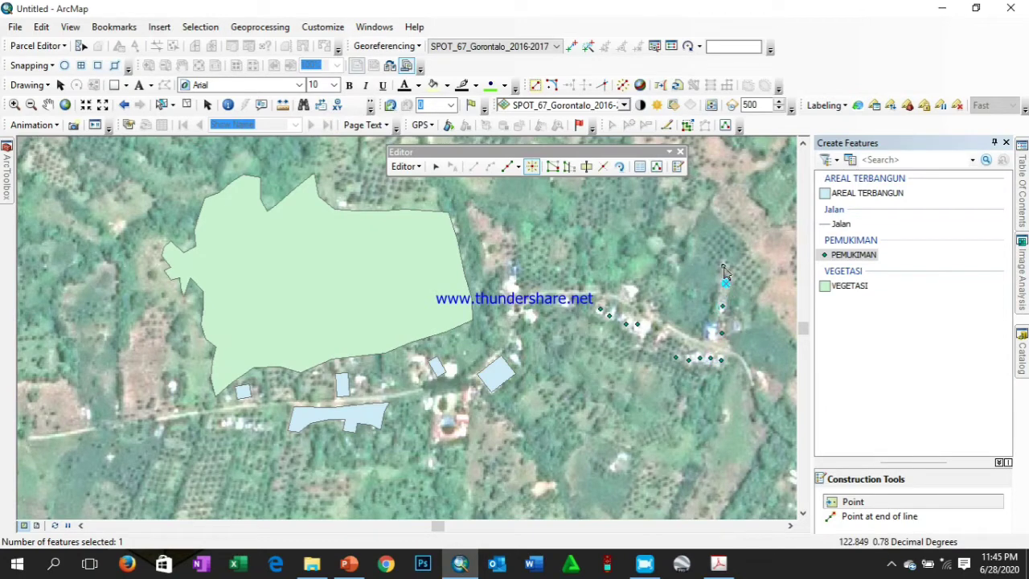
pyautogui.click(723, 266)
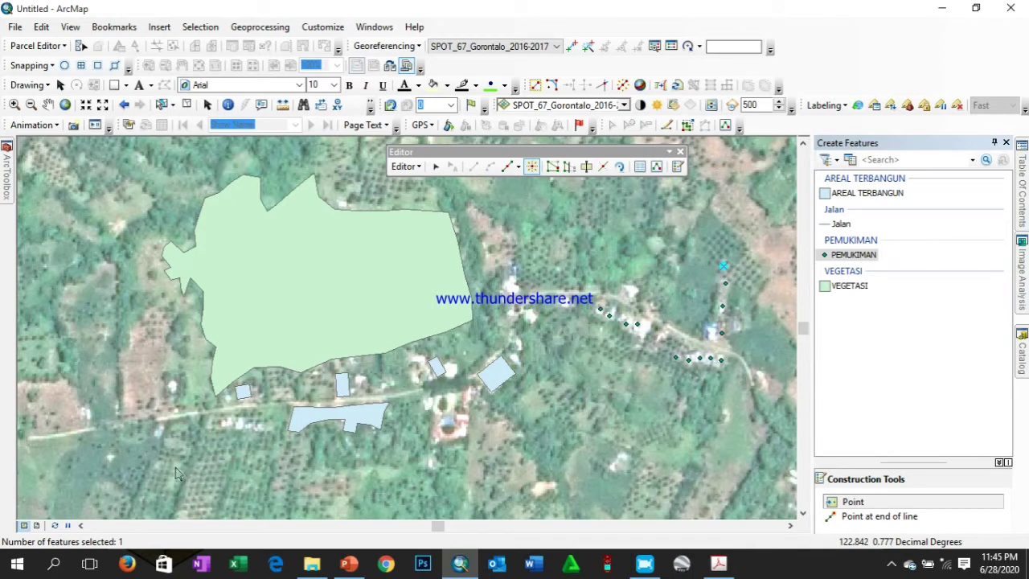
# Place four PEMUKIMAN points on the houses west of the irregular AREAL TERBANGUN polygon and one on the building east of the VEGETASI polygon
pyautogui.click(223, 424)
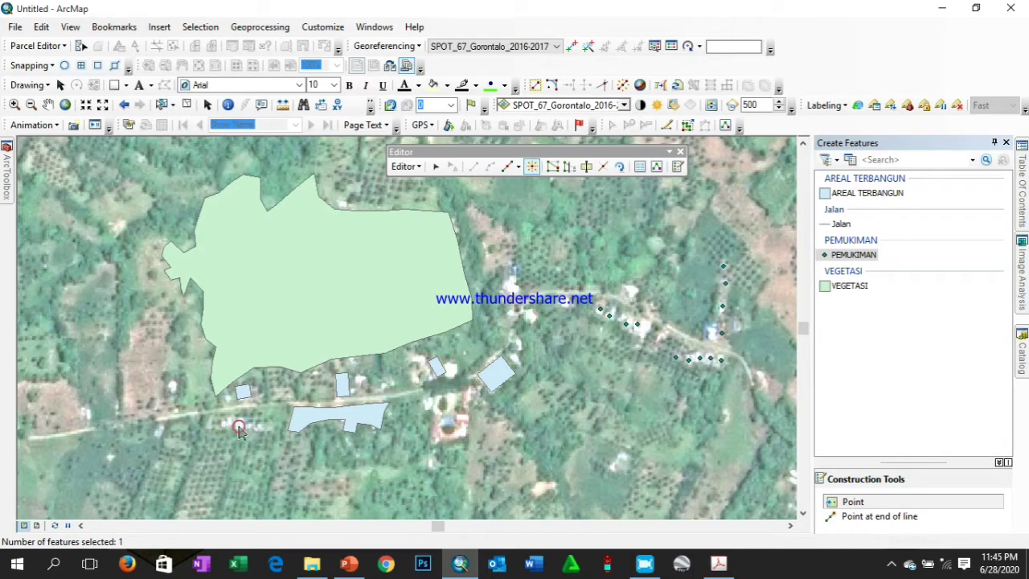
pyautogui.click(237, 426)
pyautogui.click(259, 427)
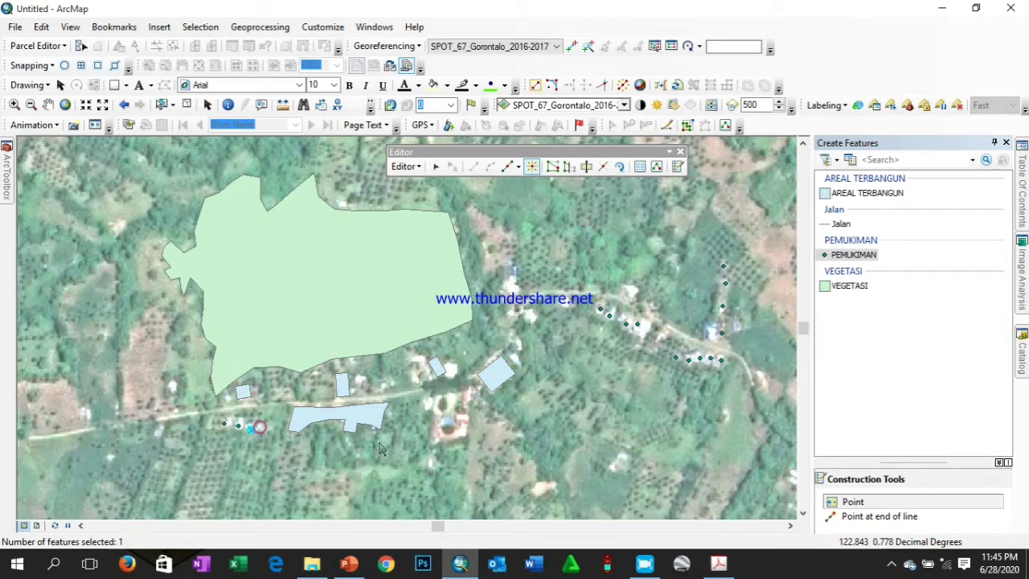
pyautogui.click(512, 289)
# Set up line digitizing for the road with the Jalan template and the Line construction tool
pyautogui.click(842, 225)
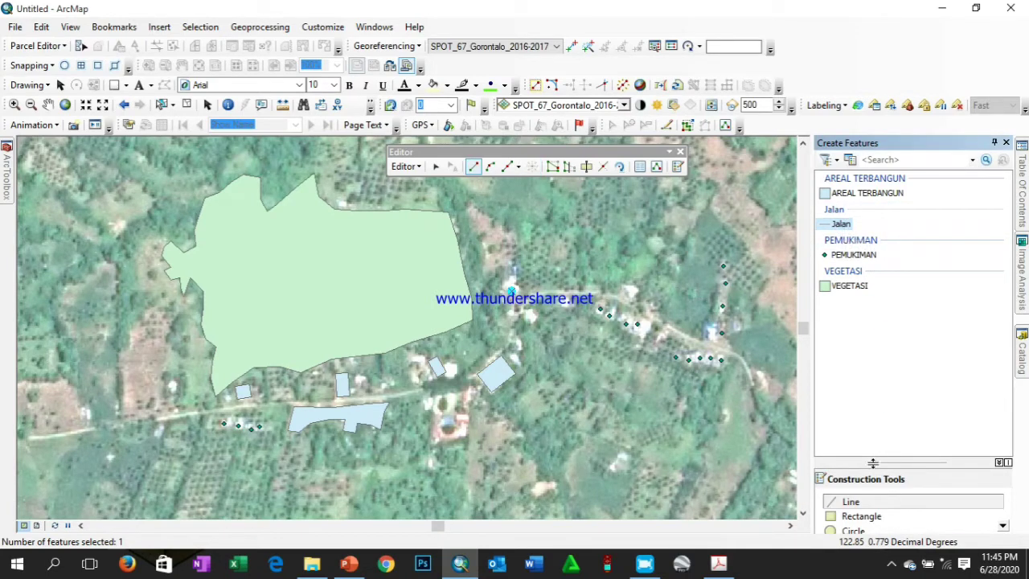
pyautogui.click(899, 502)
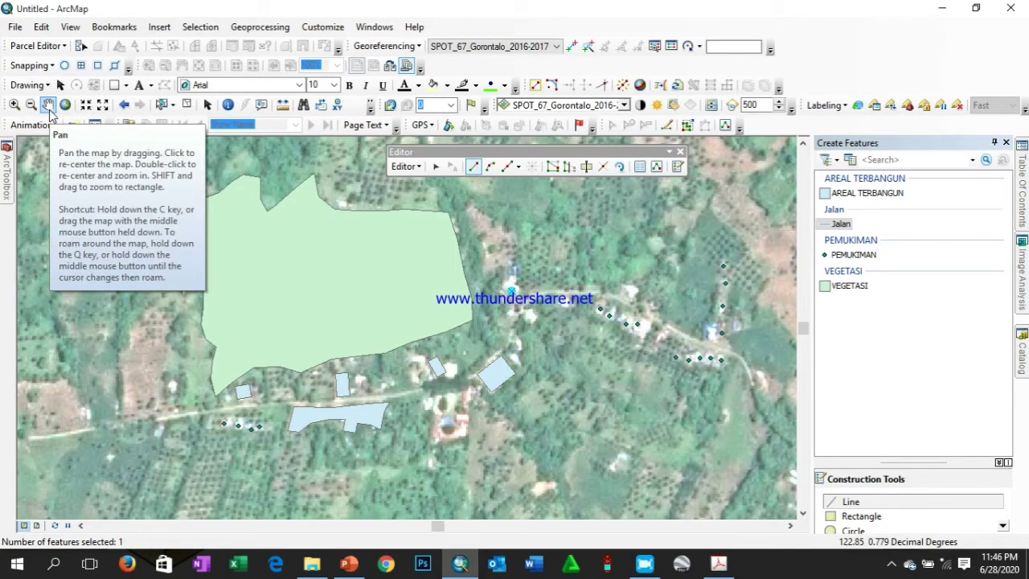
pyautogui.click(48, 107)
pyautogui.moveTo(76, 367); pyautogui.dragTo(362, 401)
pyautogui.scroll(-3, 384, 346)
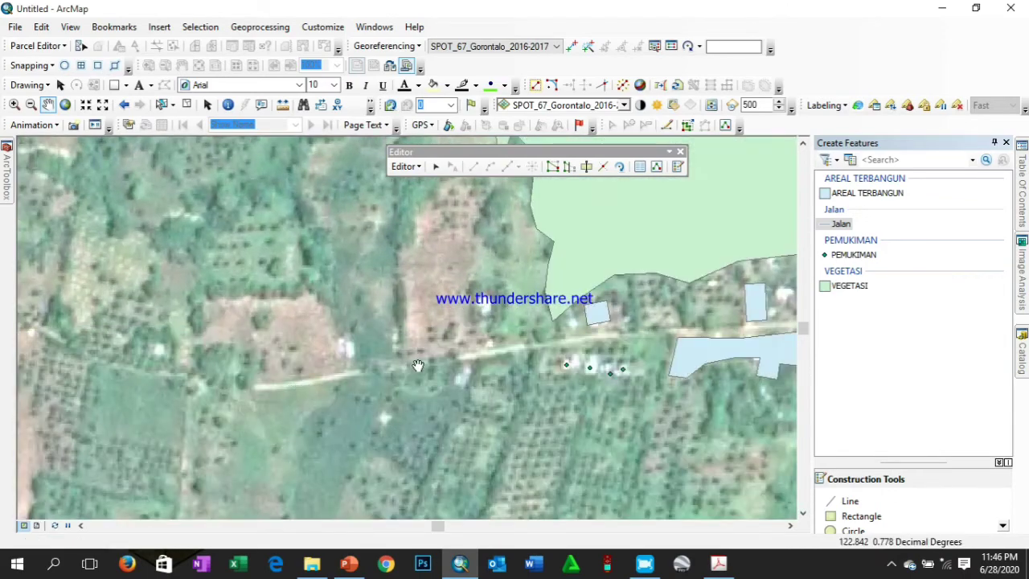
pyautogui.moveTo(590, 348); pyautogui.dragTo(528, 350)
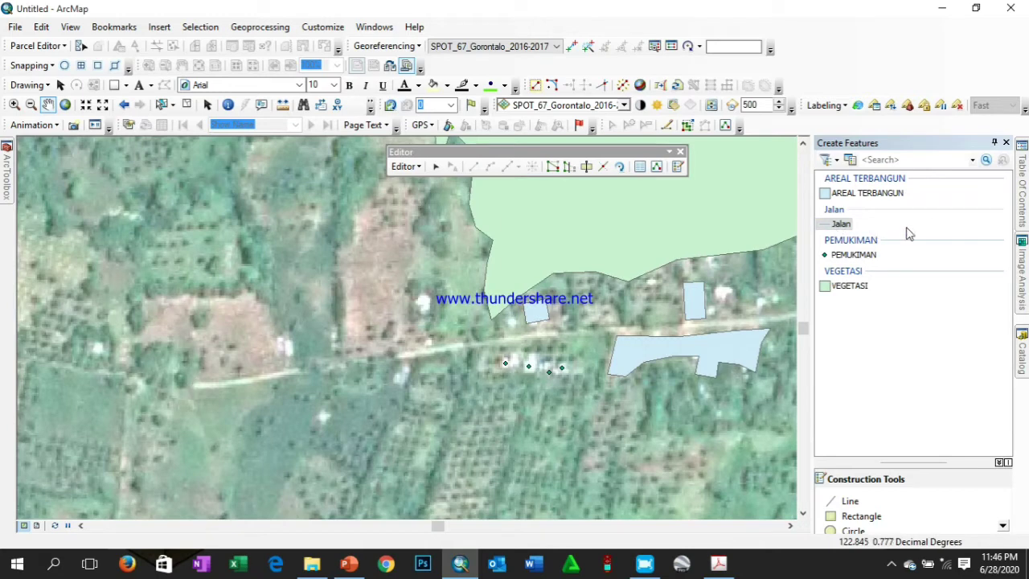
pyautogui.click(839, 225)
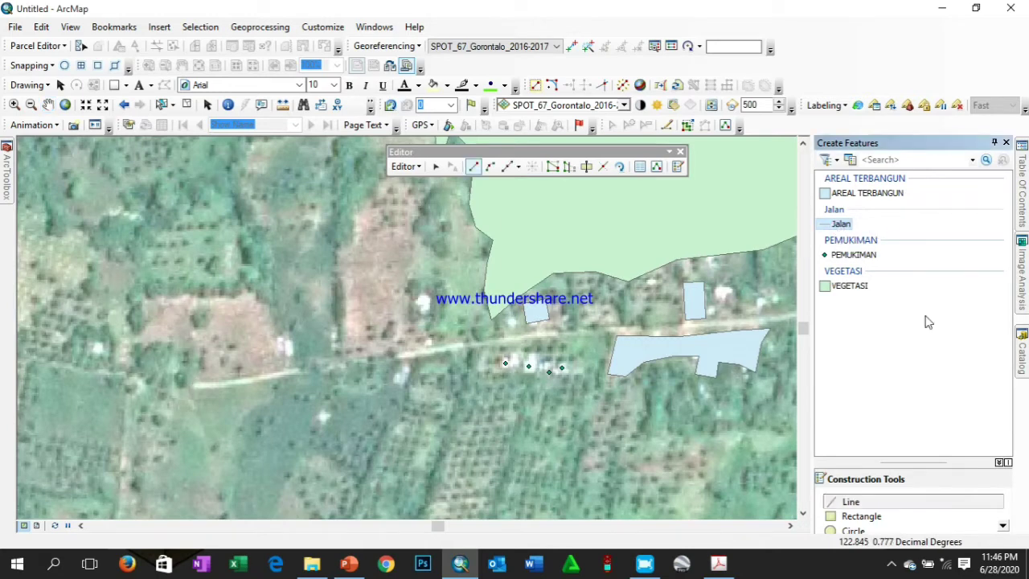
pyautogui.click(842, 506)
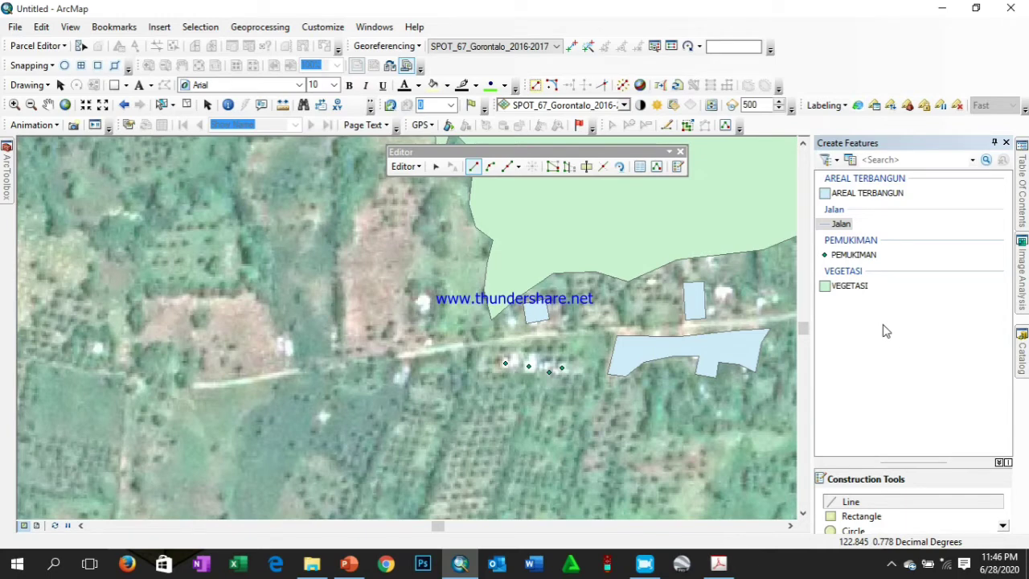
pyautogui.click(880, 193)
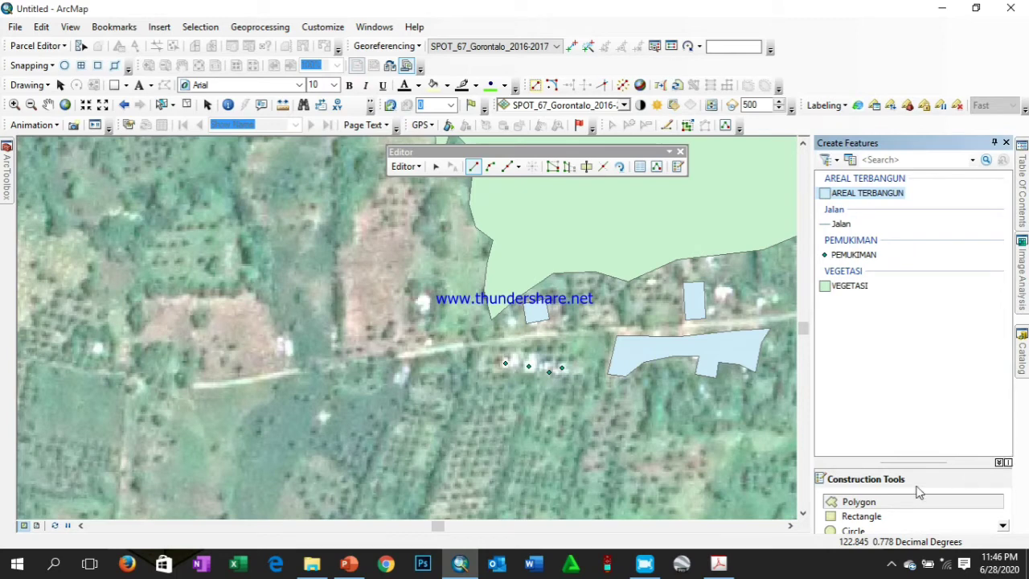
pyautogui.click(876, 516)
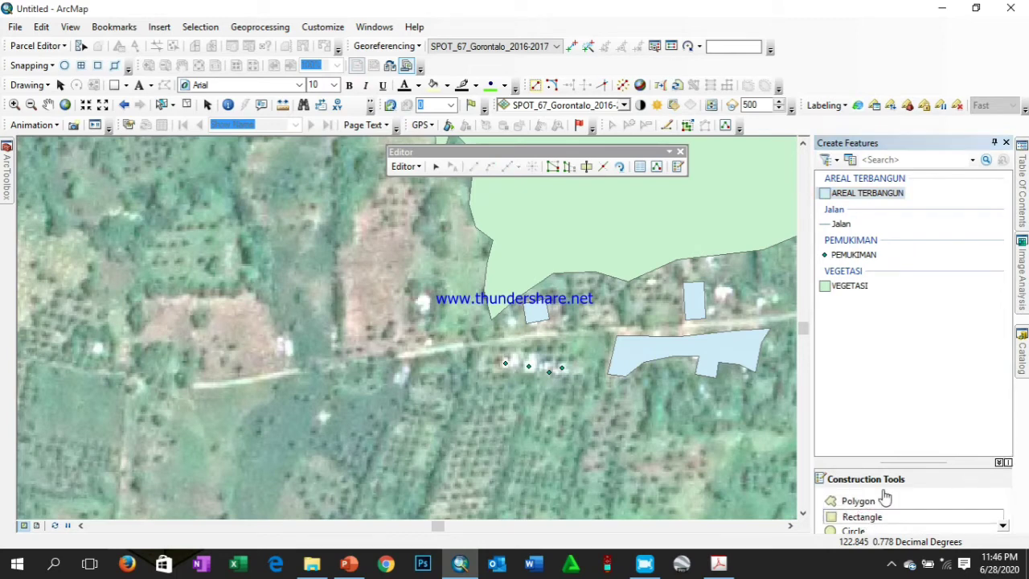
pyautogui.click(894, 195)
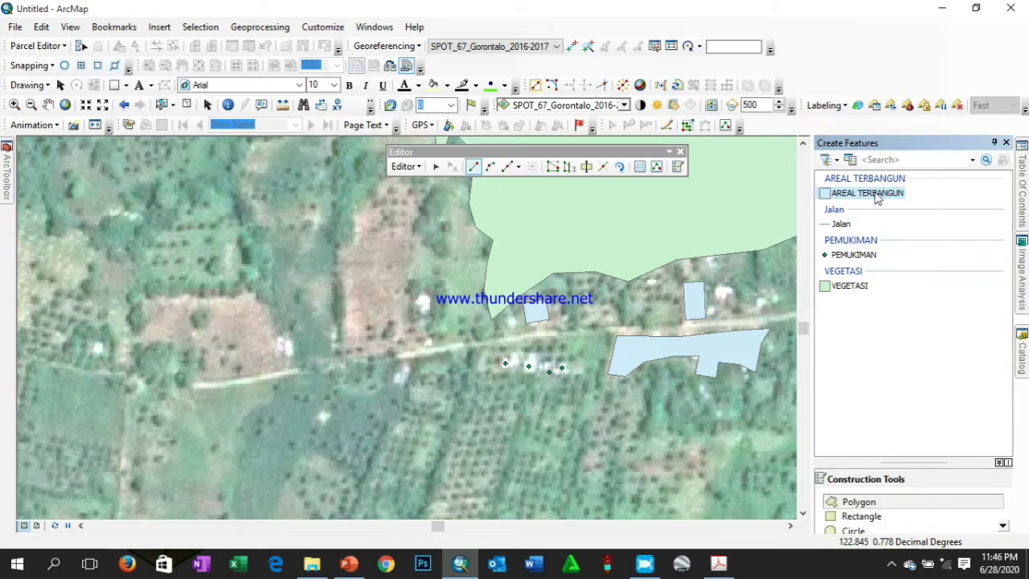
pyautogui.click(848, 530)
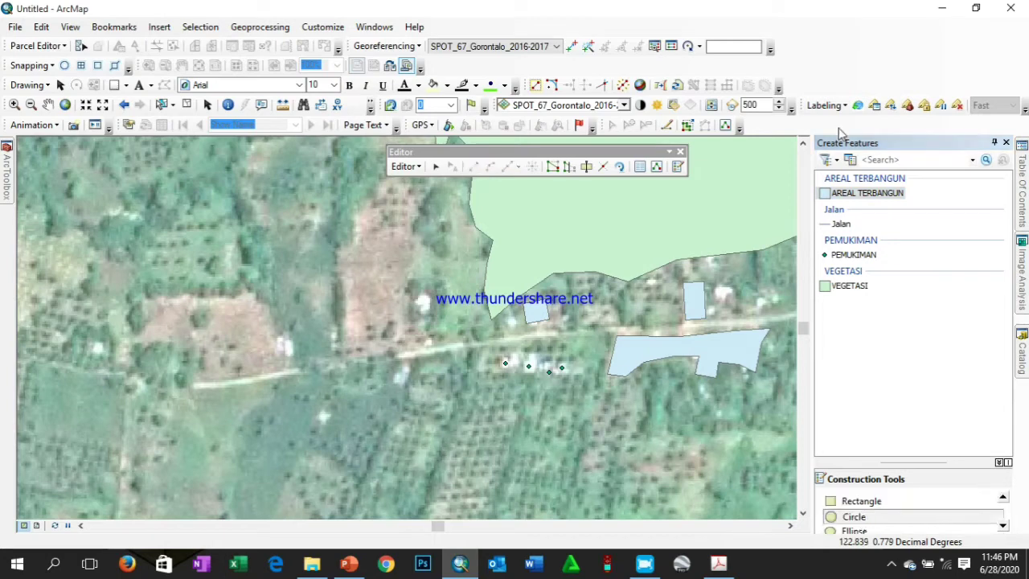
pyautogui.click(892, 193)
# Start a Jalan line at the road's visible western end and trace it eastward past the bare field through the tree-covered stretch
pyautogui.click(843, 224)
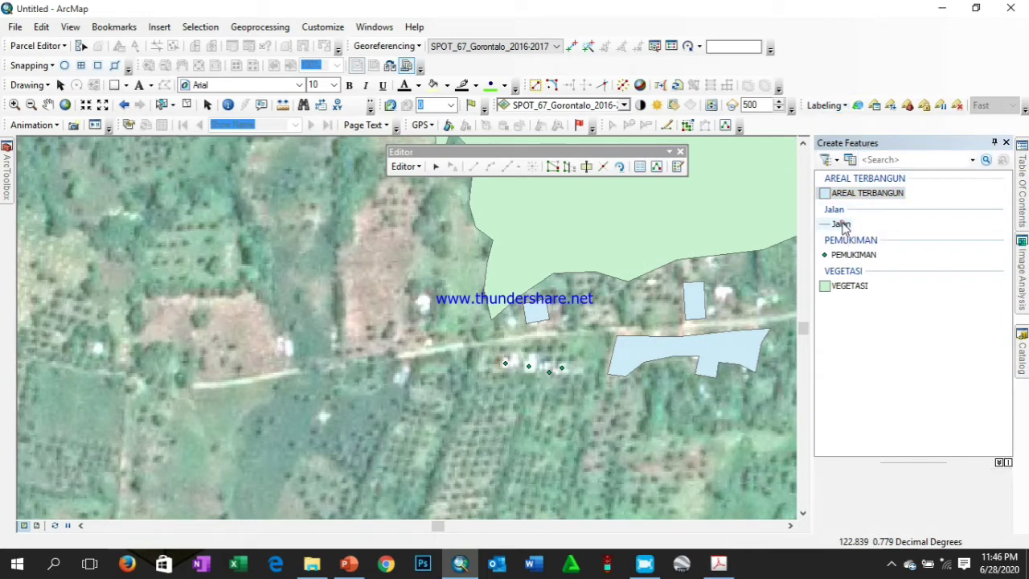
pyautogui.click(857, 504)
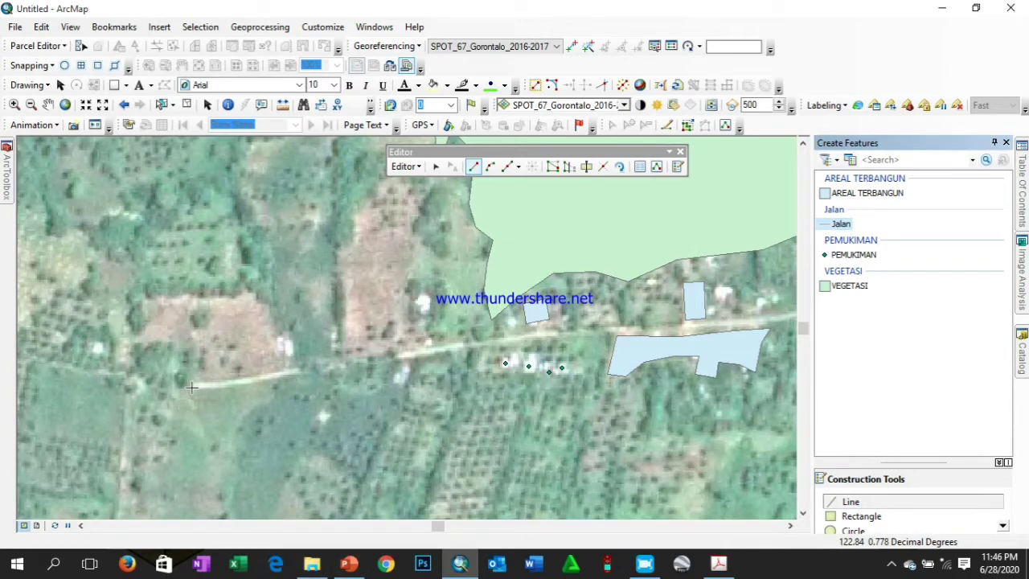
pyautogui.scroll(2, 191, 386)
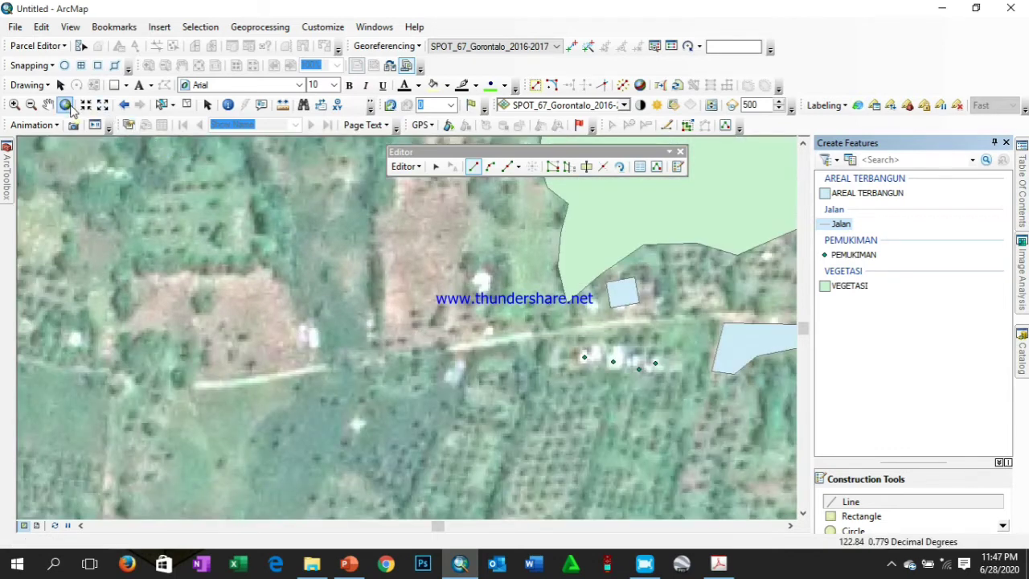
pyautogui.click(48, 104)
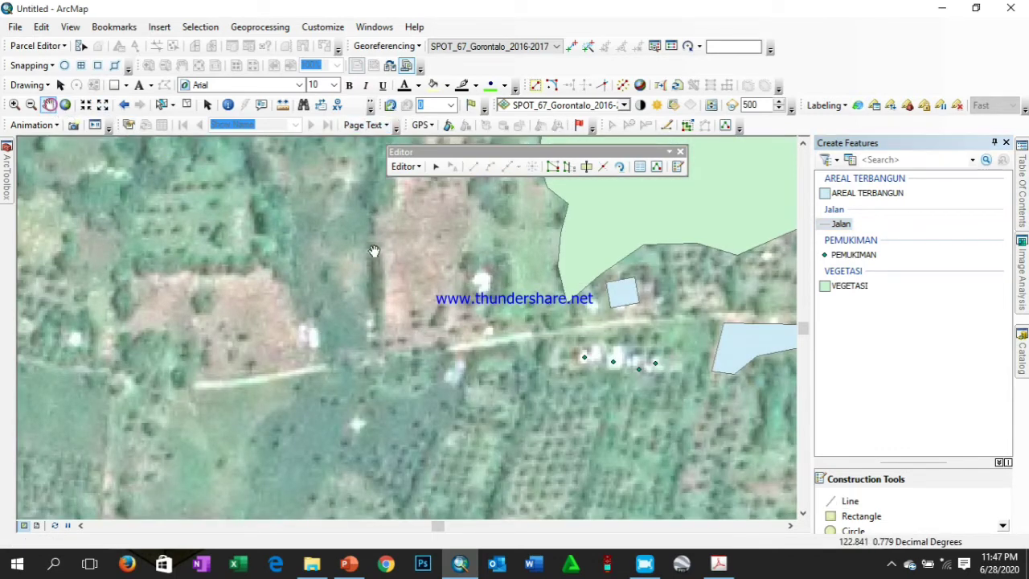
pyautogui.moveTo(445, 270); pyautogui.dragTo(432, 220)
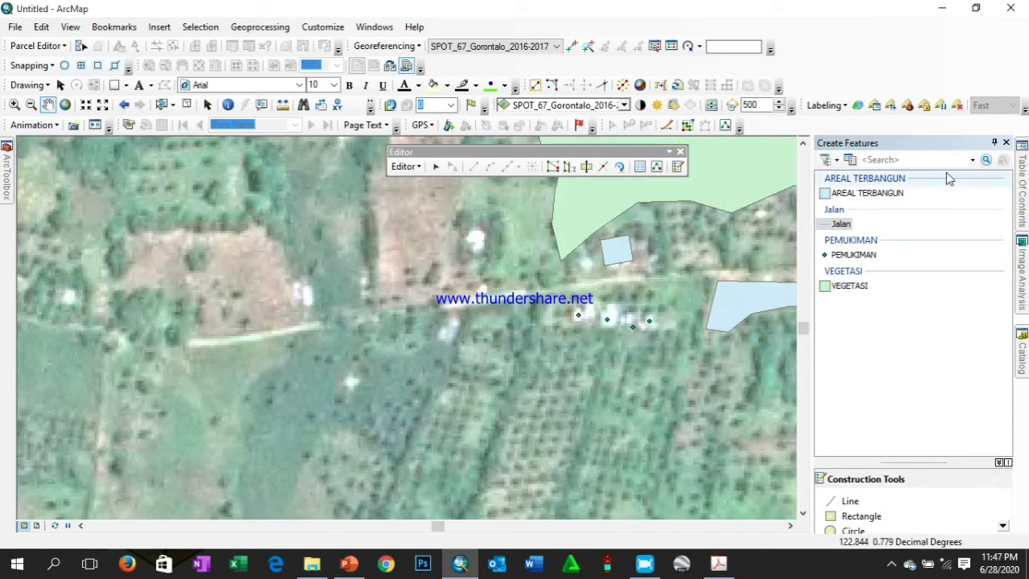
pyautogui.click(840, 224)
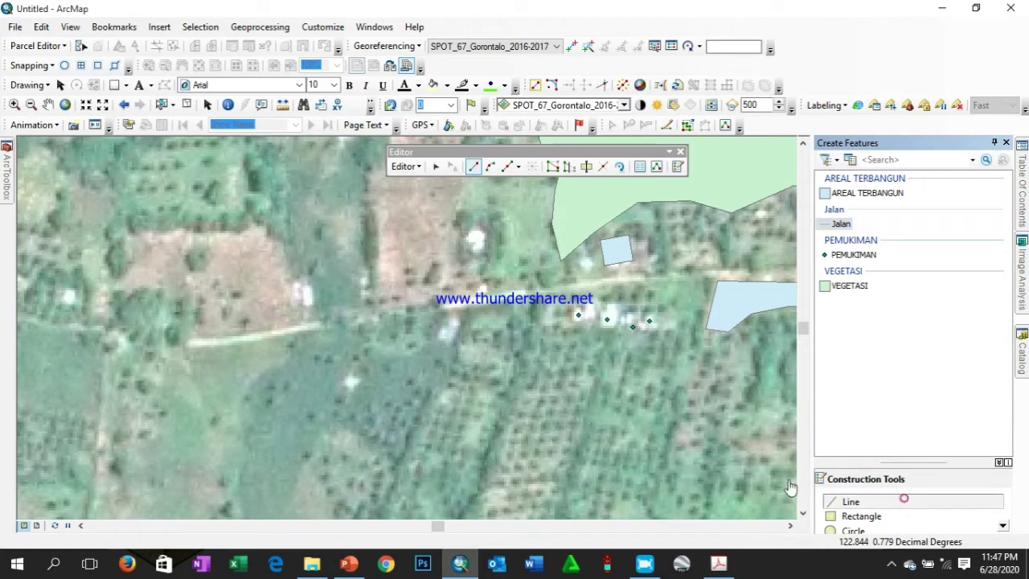
pyautogui.click(194, 342)
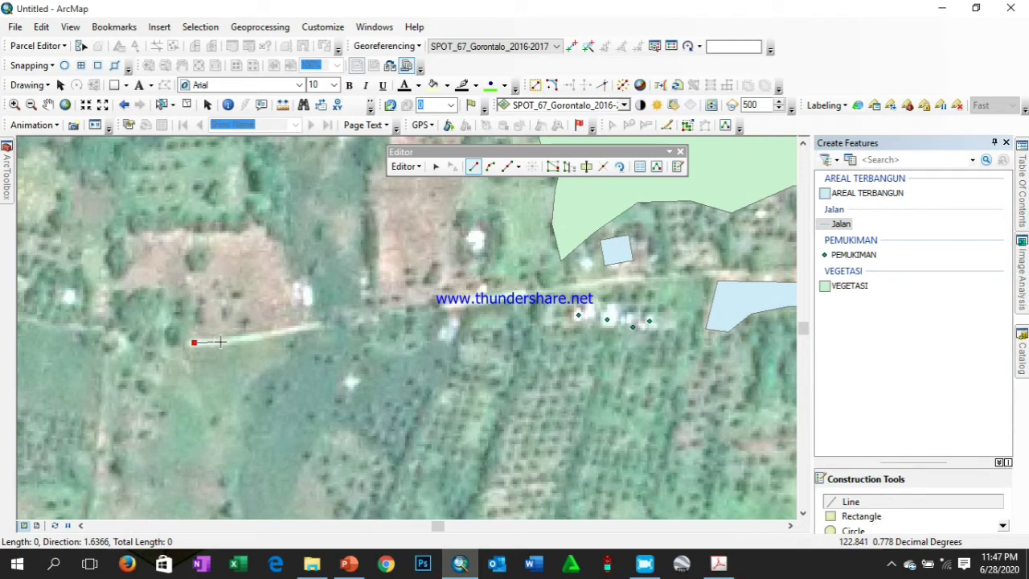
pyautogui.click(220, 342)
pyautogui.click(274, 336)
pyautogui.click(323, 324)
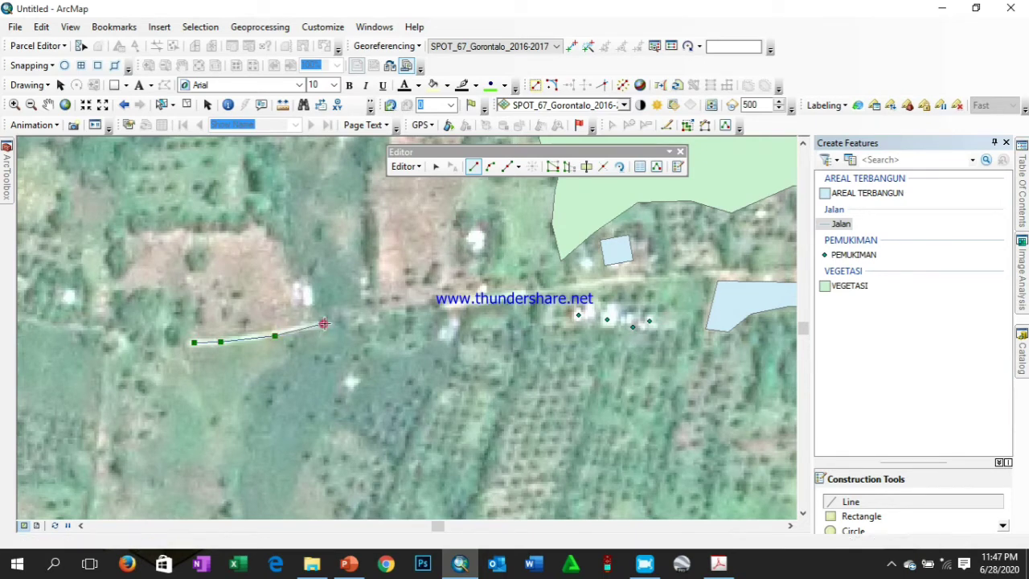
pyautogui.click(383, 315)
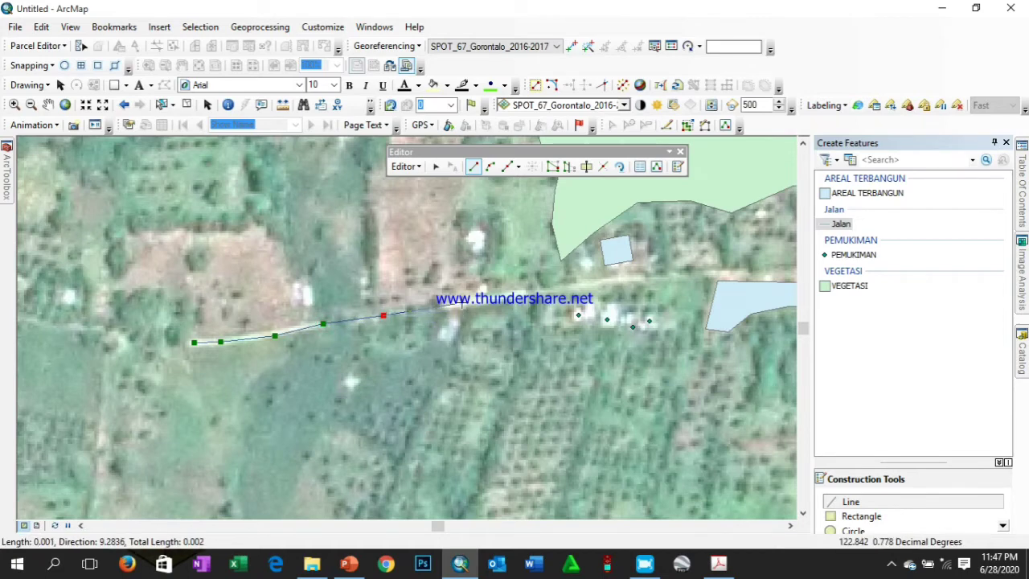
# Extend the Jalan line eastward along the road, past the four western PEMUKIMAN points to just short of the irregular AREAL TERBANGUN polygon
pyautogui.click(464, 302)
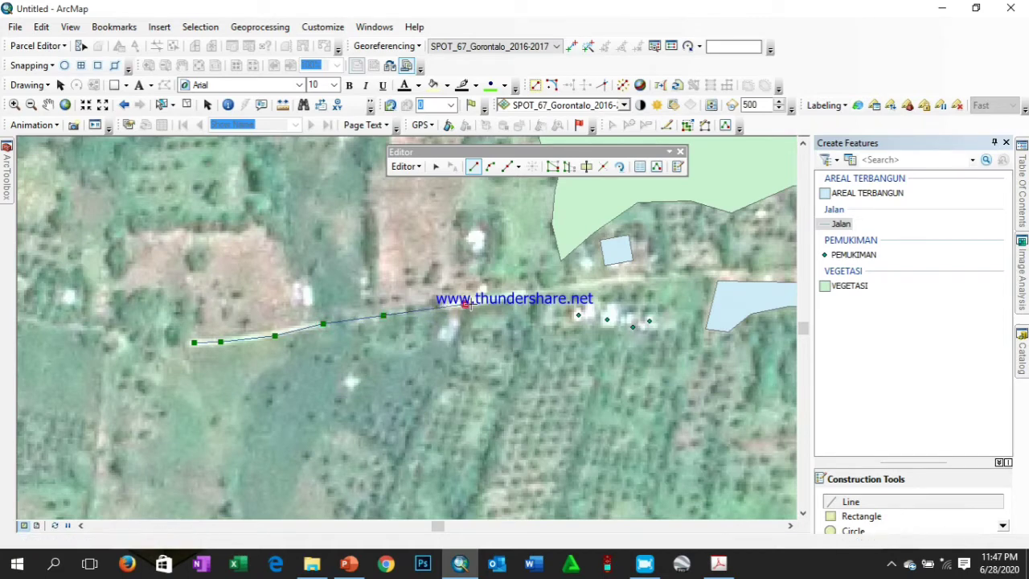
pyautogui.click(535, 290)
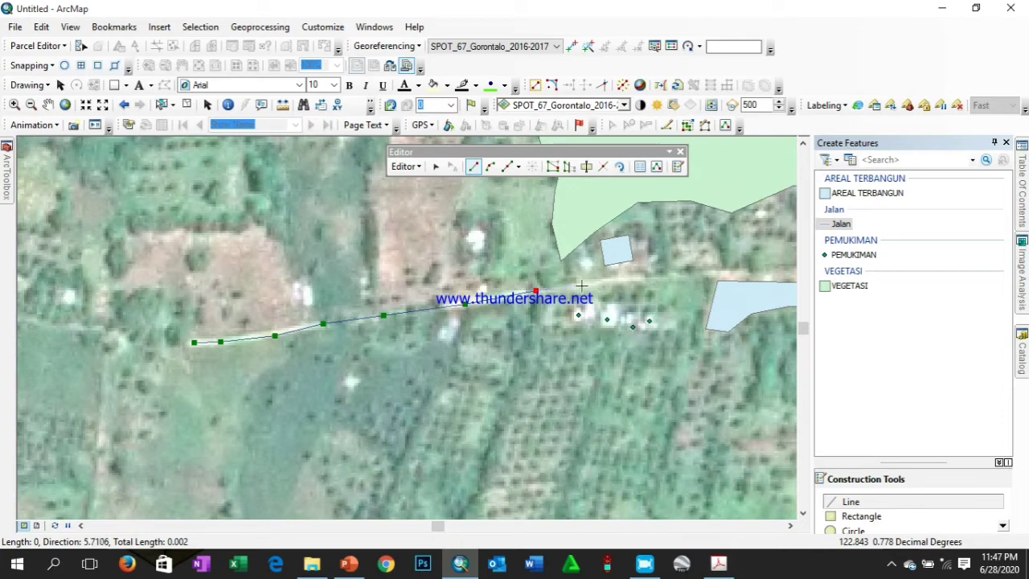
pyautogui.click(586, 285)
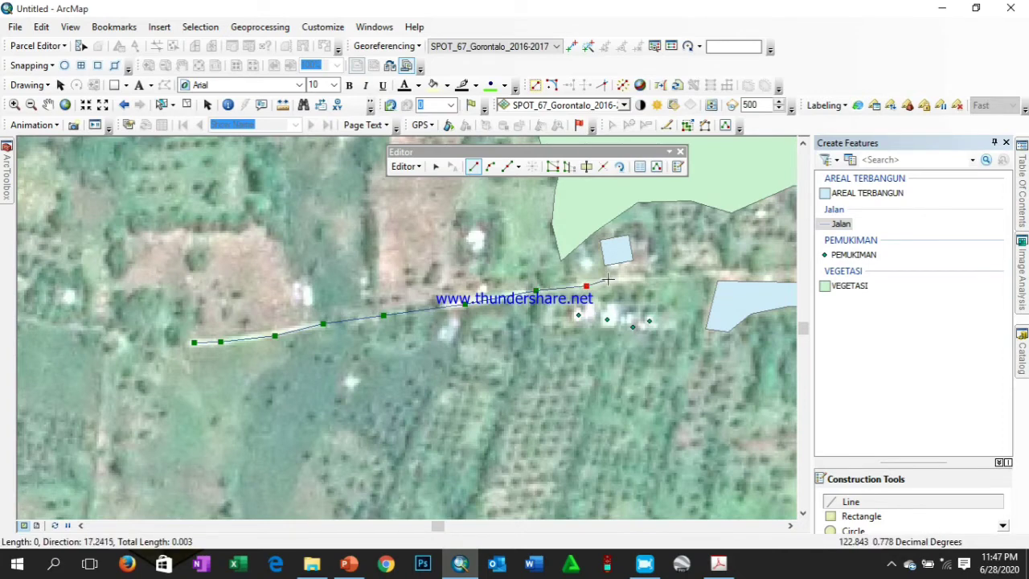
pyautogui.click(608, 279)
pyautogui.click(690, 277)
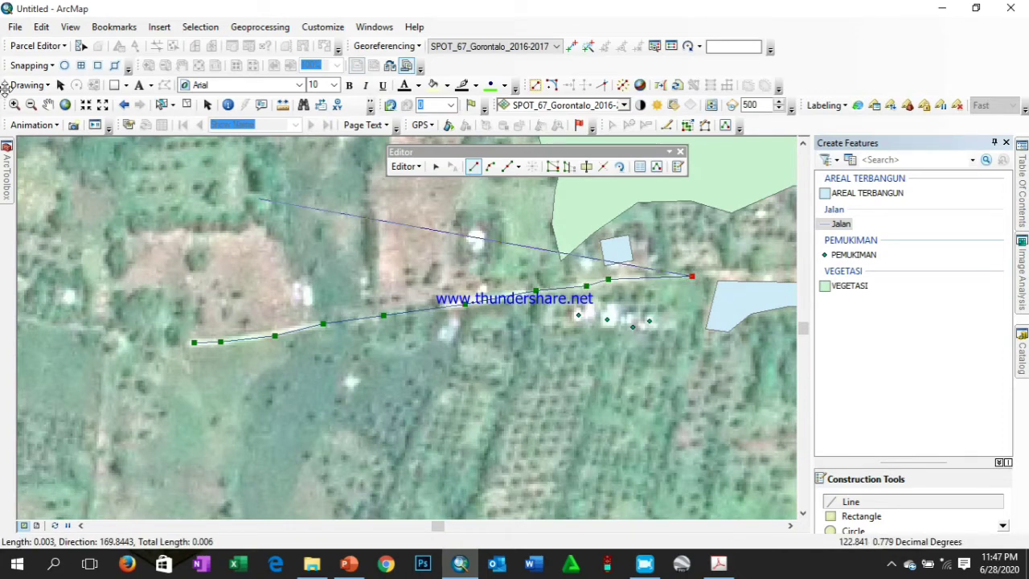
# Extend the Jalan line eastward along the road past the irregular AREAL TERBANGUN polygon to the northern corner of the diamond-shaped one
pyautogui.click(48, 104)
pyautogui.moveTo(788, 209)
pyautogui.mouseDown()
pyautogui.moveTo(597, 202)
pyautogui.moveTo(230, 225)
pyautogui.mouseUp()
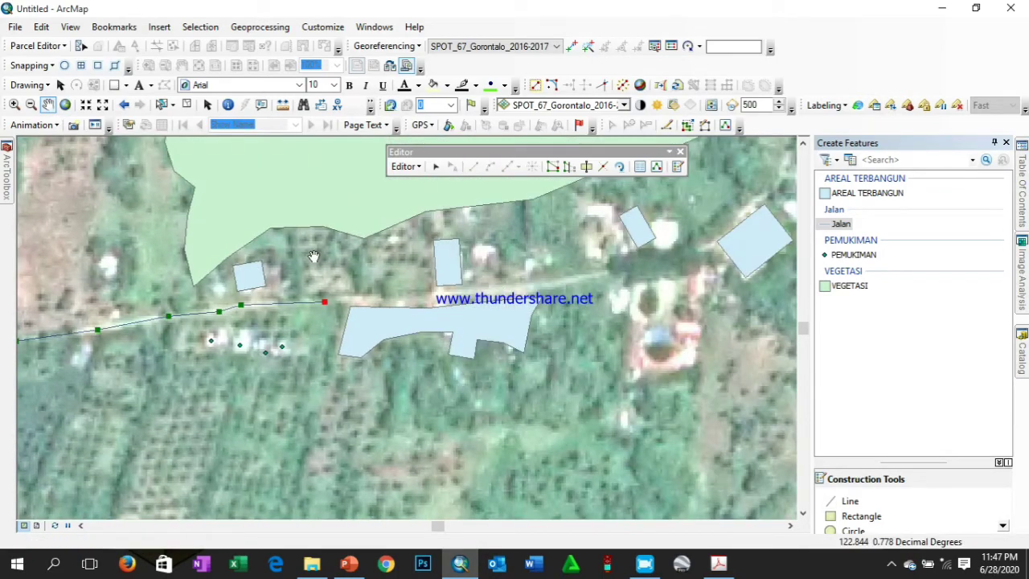
pyautogui.click(842, 225)
pyautogui.click(850, 501)
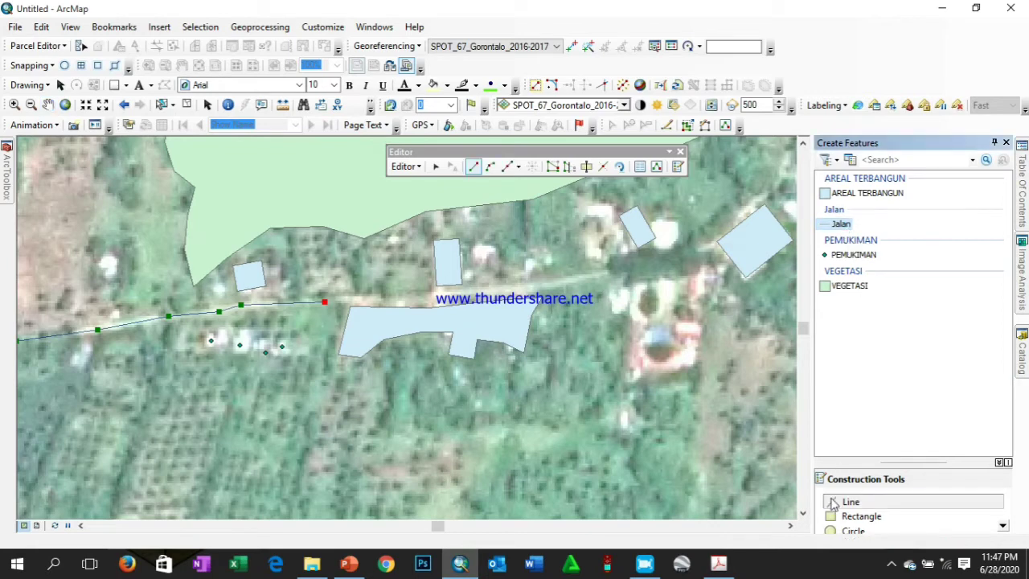
pyautogui.click(384, 301)
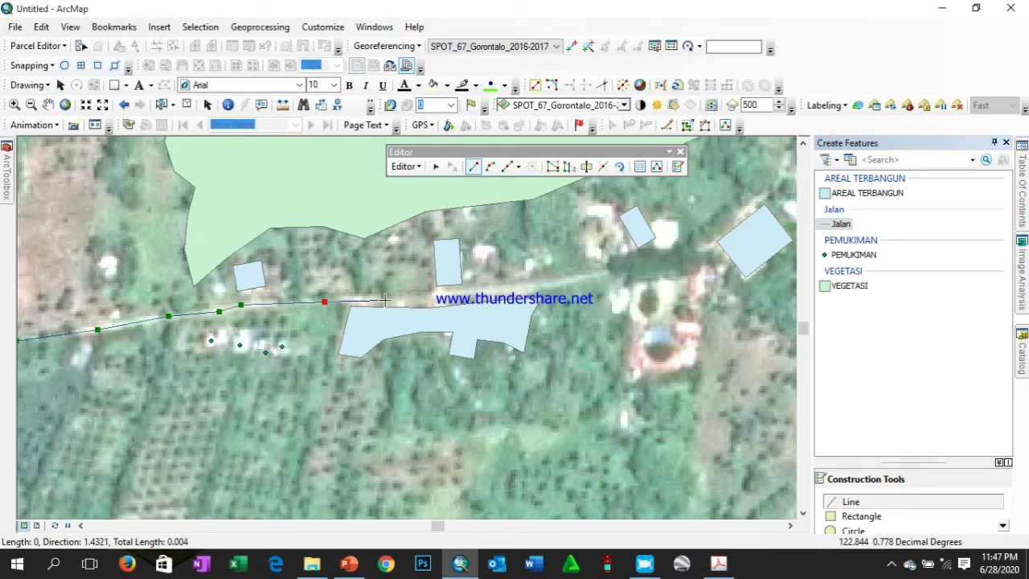
pyautogui.click(483, 291)
pyautogui.click(545, 286)
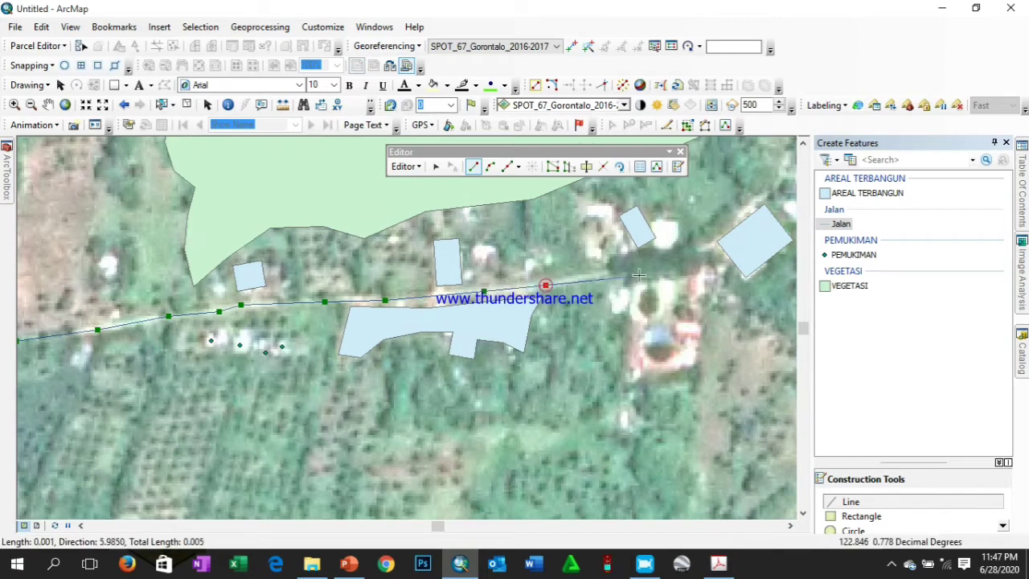
pyautogui.click(631, 268)
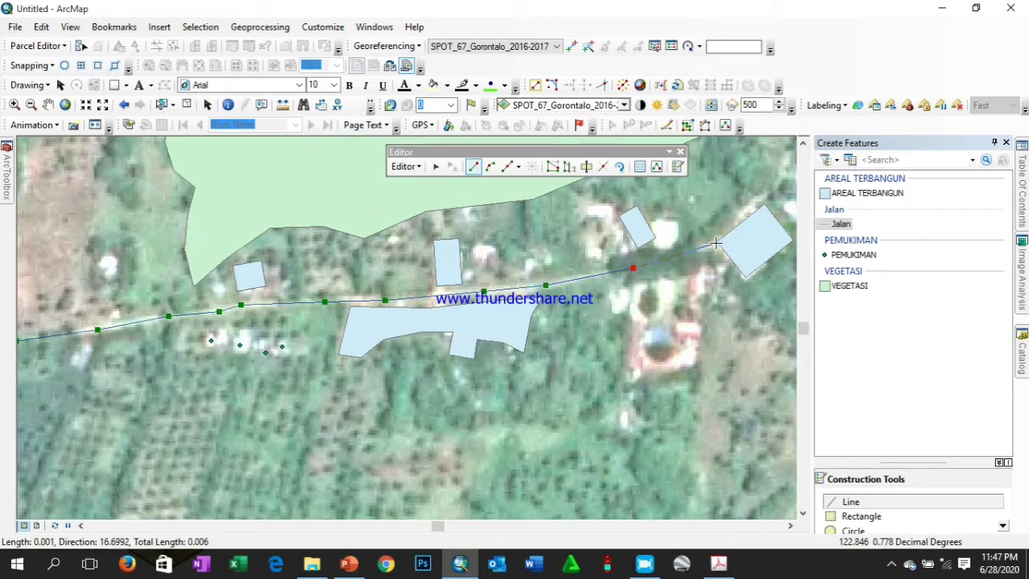
pyautogui.press('F2')
pyautogui.click(760, 202)
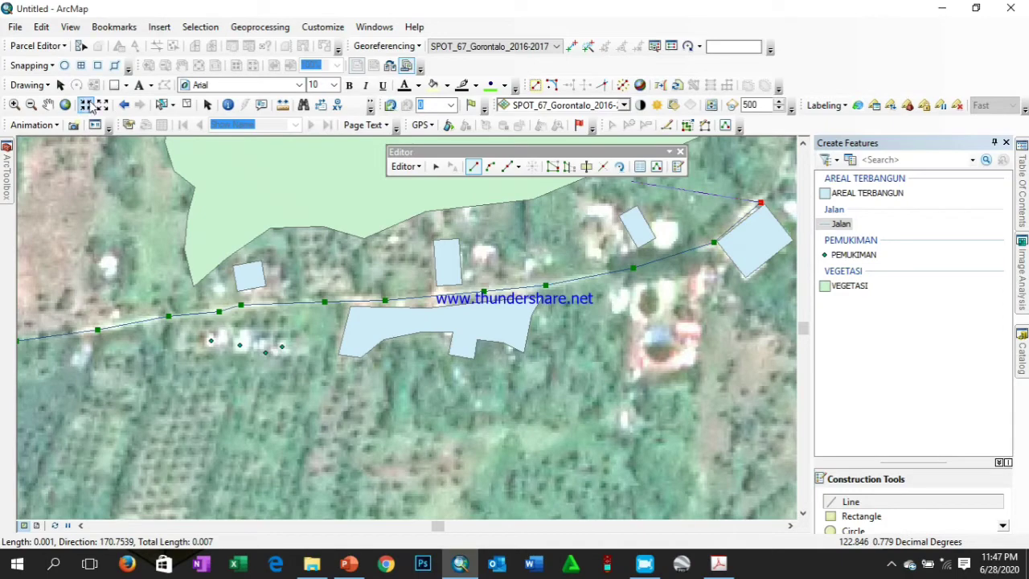
# Continue the Jalan line north from the diamond-shaped AREAL TERBANGUN polygon, between the houses, to where the road bends east
pyautogui.click(48, 104)
pyautogui.moveTo(737, 309); pyautogui.dragTo(447, 484)
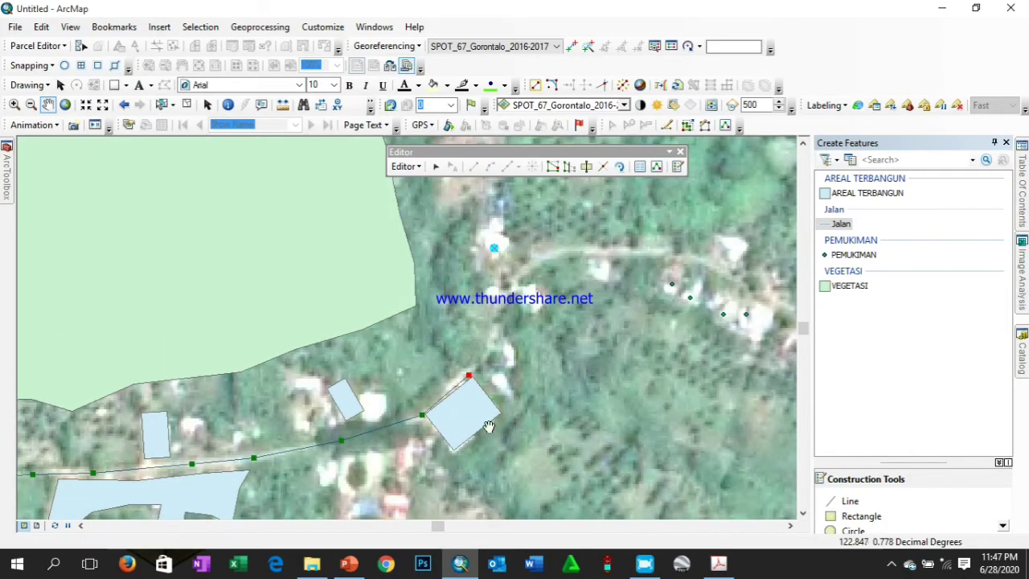
pyautogui.click(838, 506)
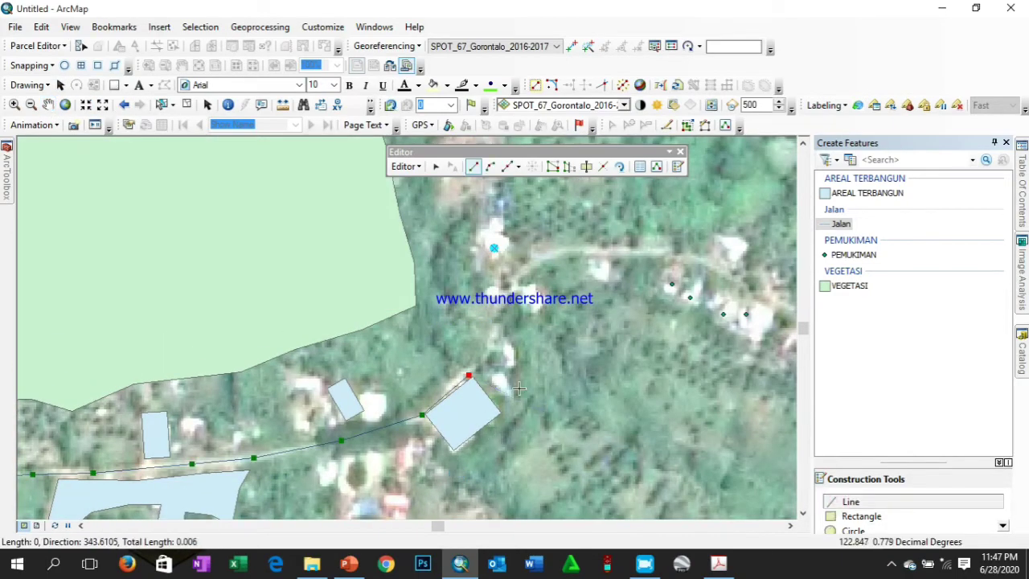
pyautogui.click(492, 344)
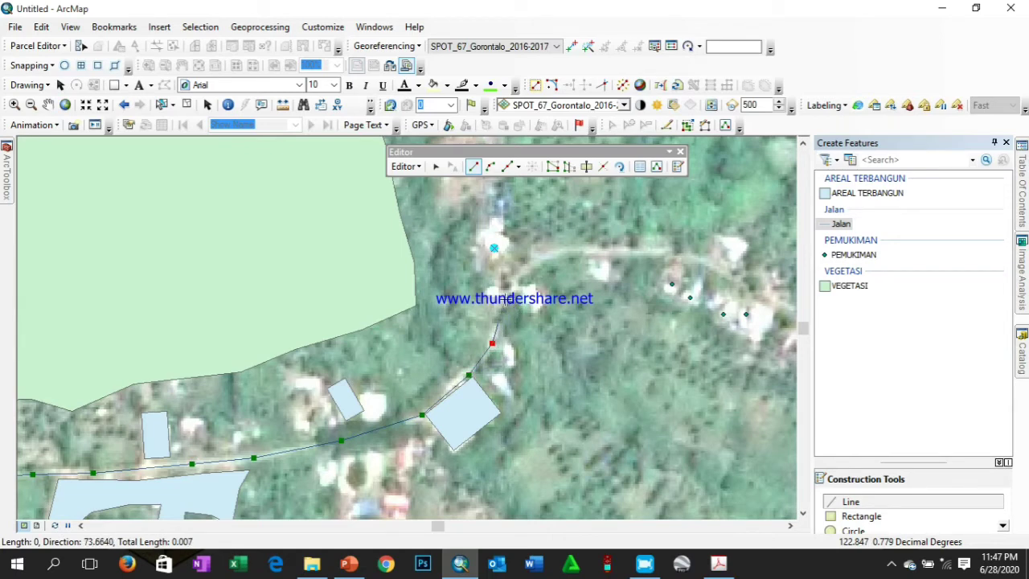
pyautogui.click(500, 299)
pyautogui.click(517, 275)
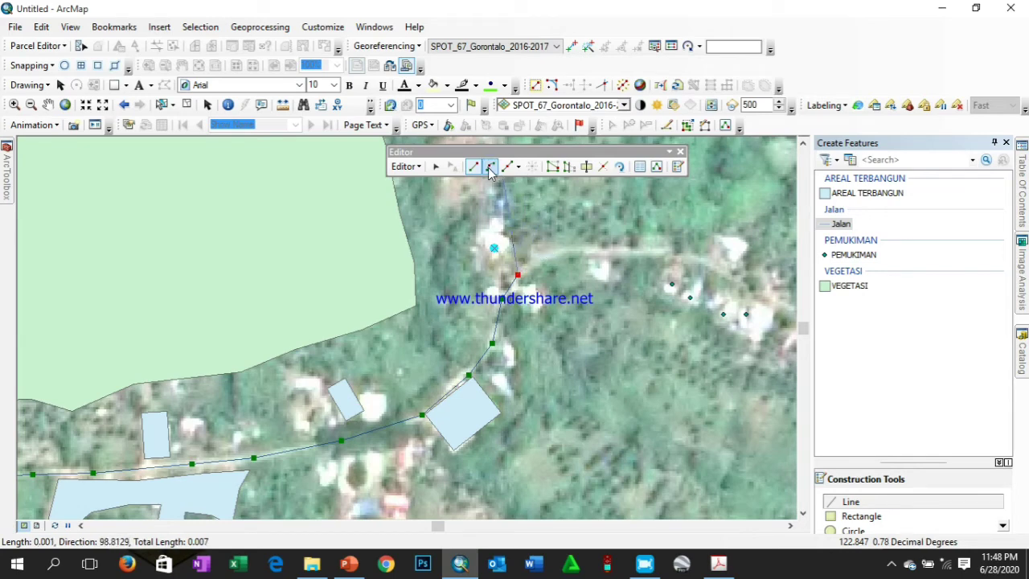
# Trace the eastward bend of the Jalan line with a short straight segment followed by a curved segment
pyautogui.click(519, 168)
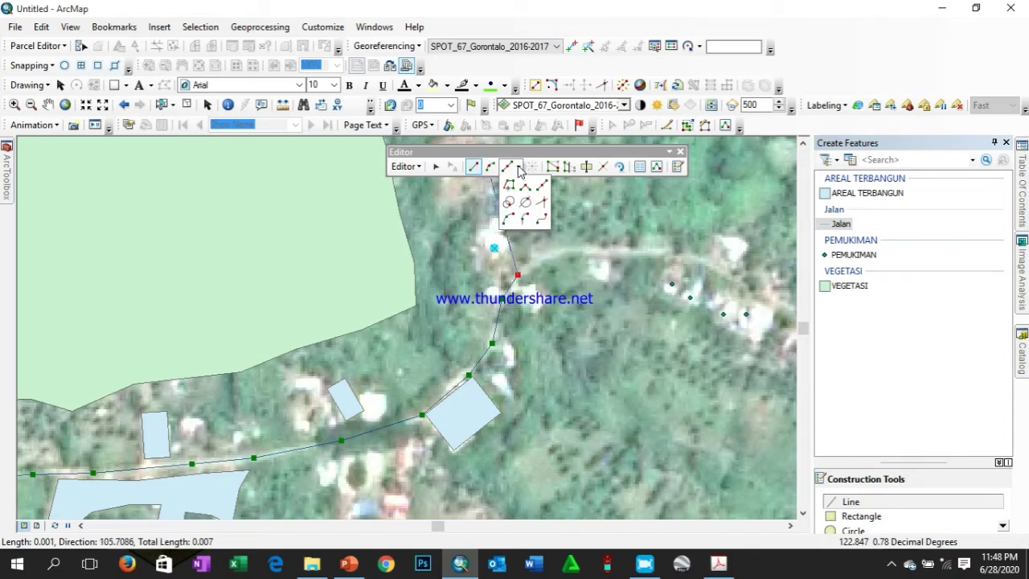
pyautogui.click(473, 169)
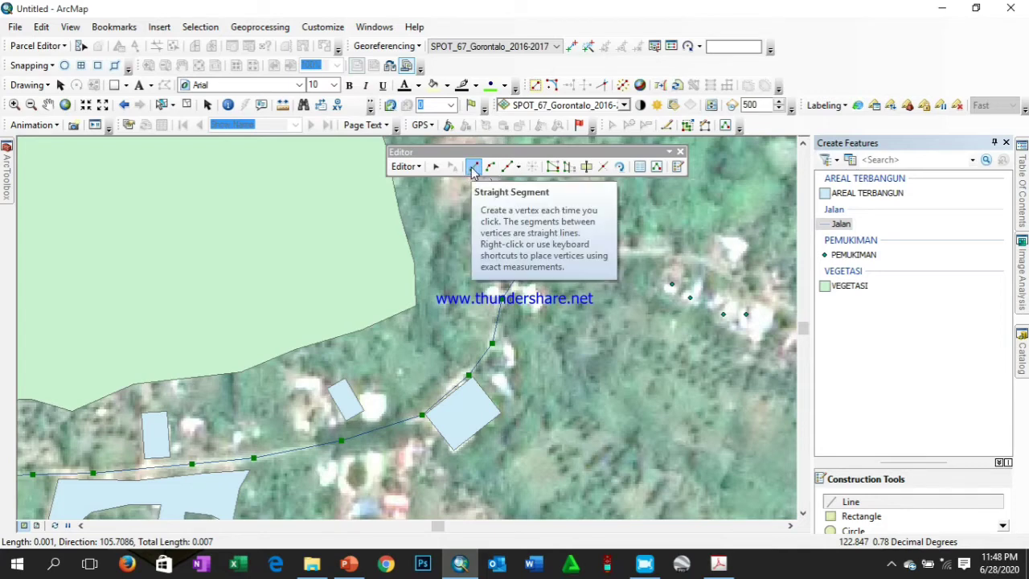
pyautogui.click(519, 169)
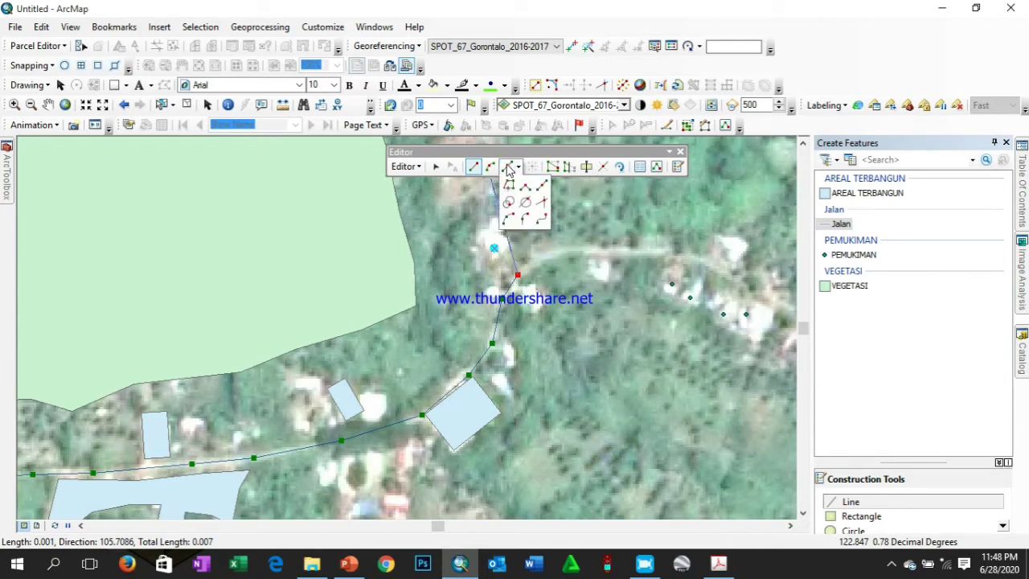
pyautogui.click(509, 219)
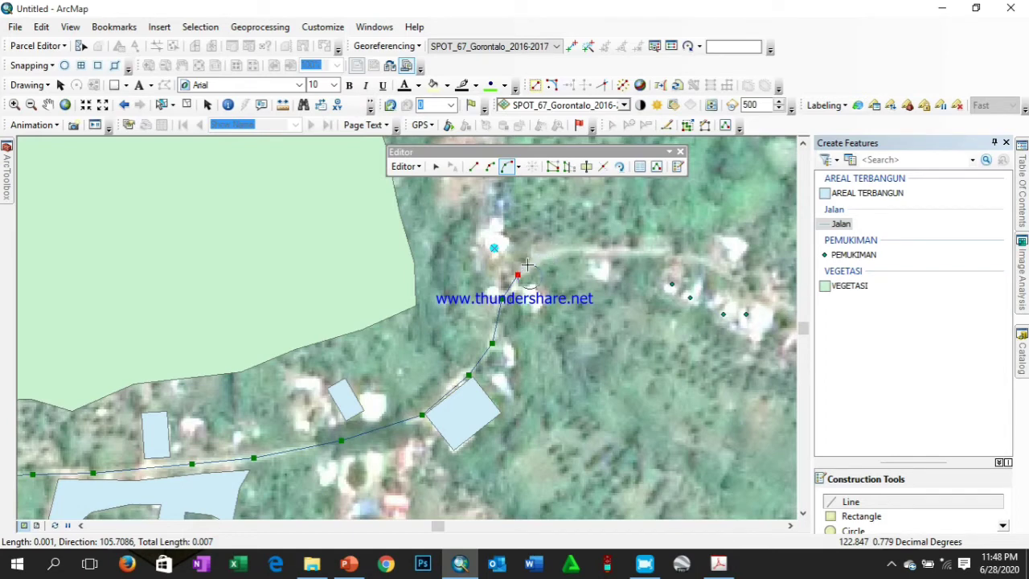
pyautogui.click(474, 169)
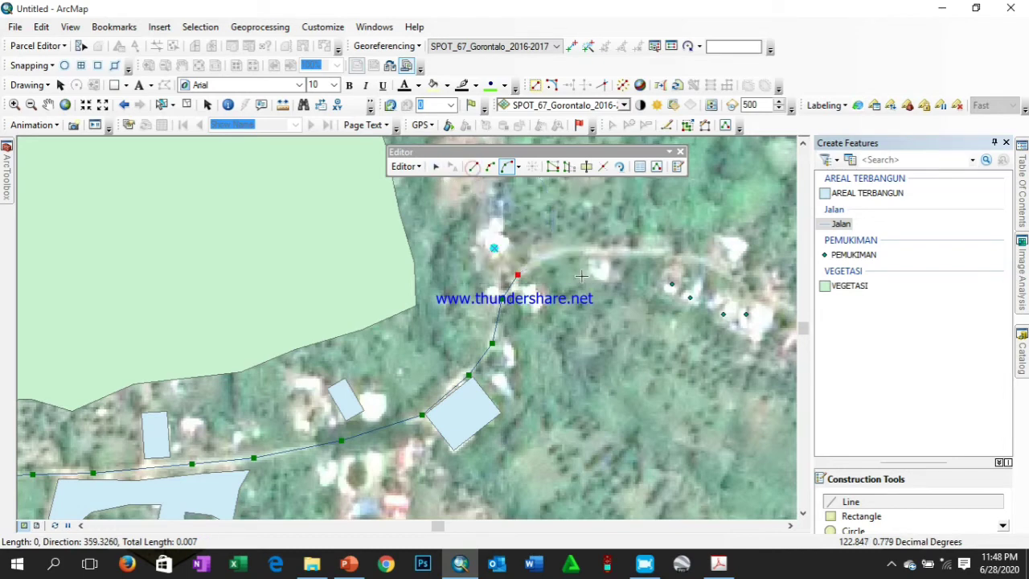
pyautogui.click(536, 260)
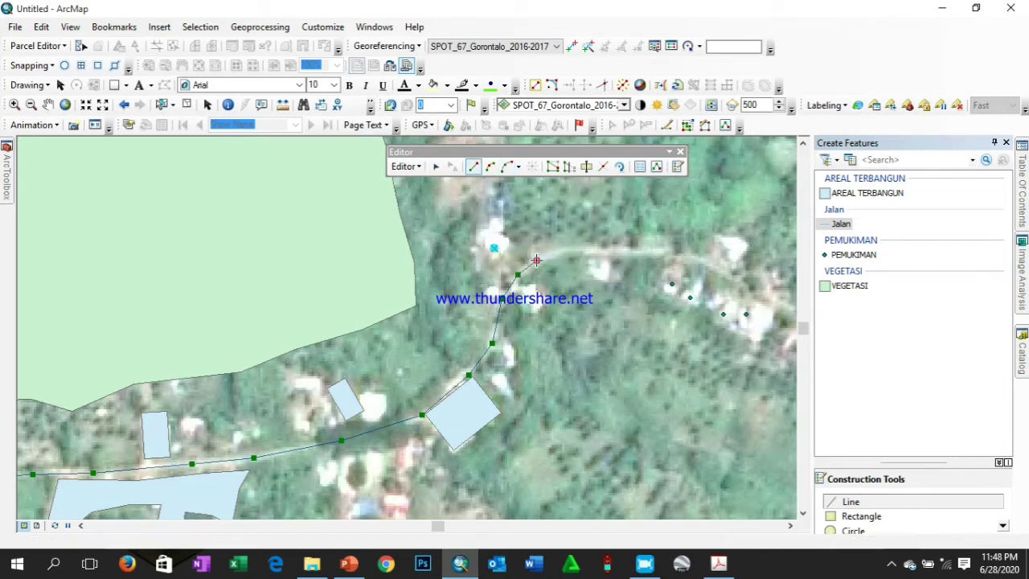
pyautogui.click(505, 172)
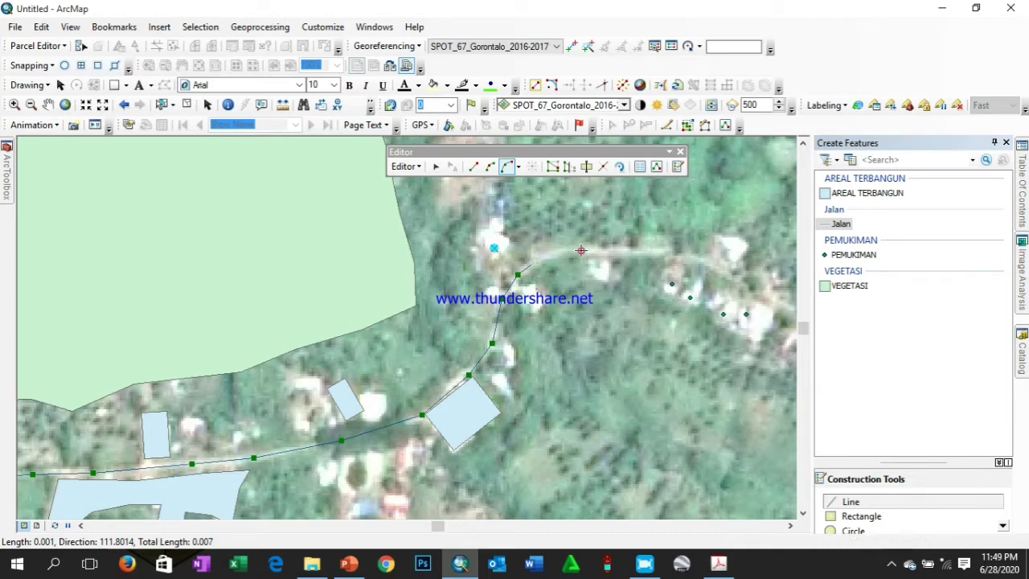
pyautogui.click(581, 251)
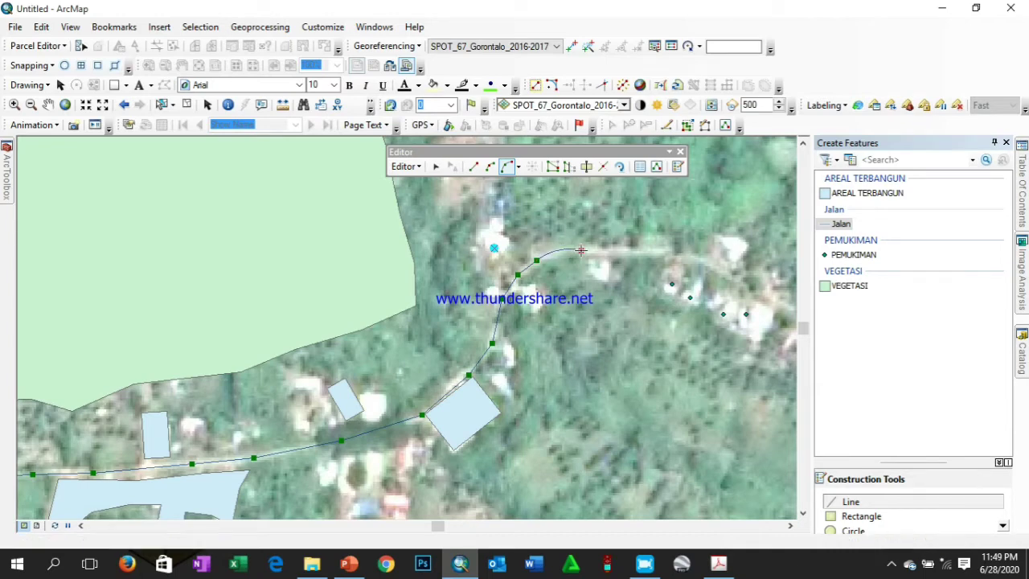
# Extend the Jalan line eastward with straight segments, passing north of the group of four PEMUKIMAN points
pyautogui.click(475, 172)
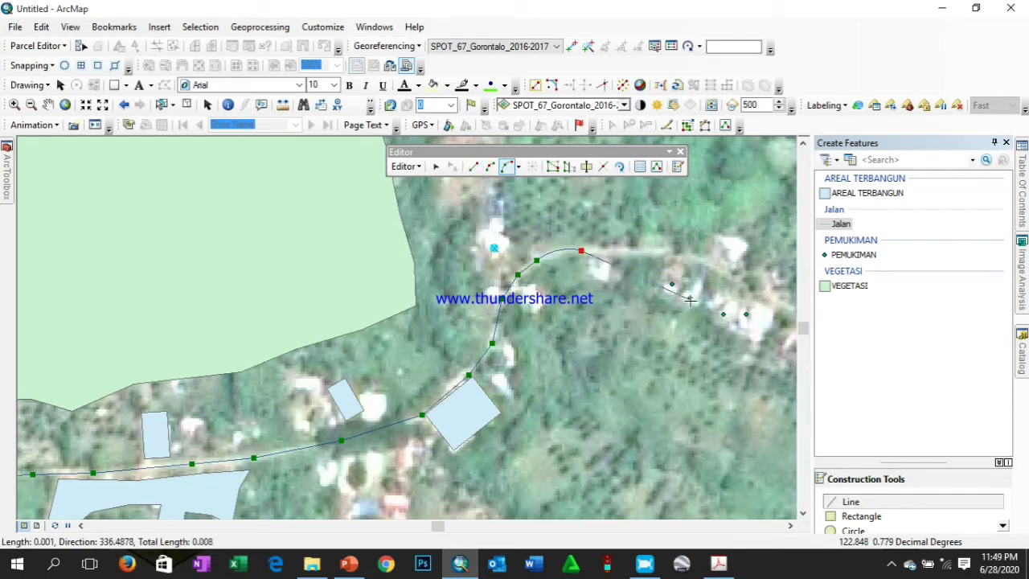
pyautogui.click(633, 249)
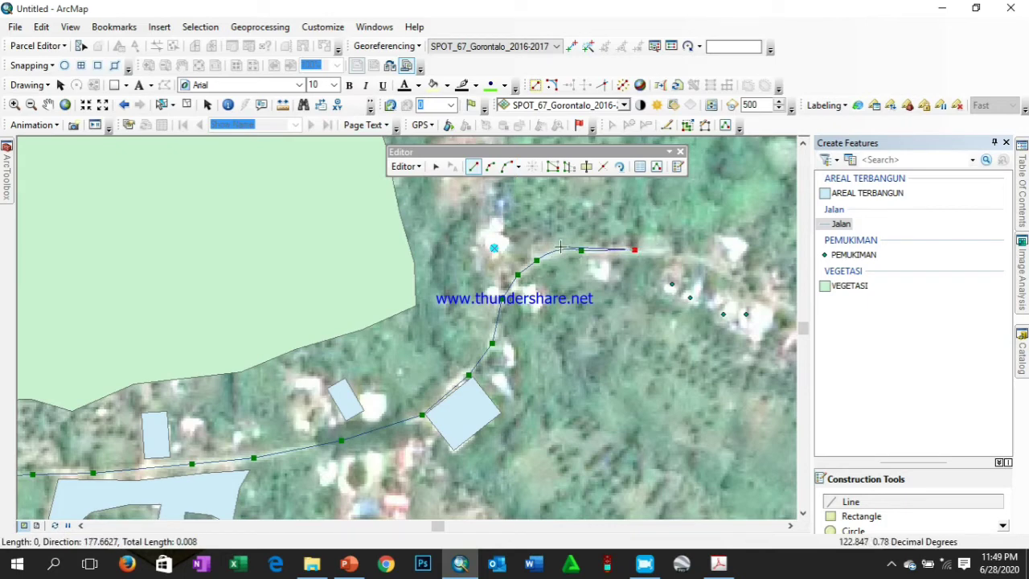
pyautogui.click(663, 250)
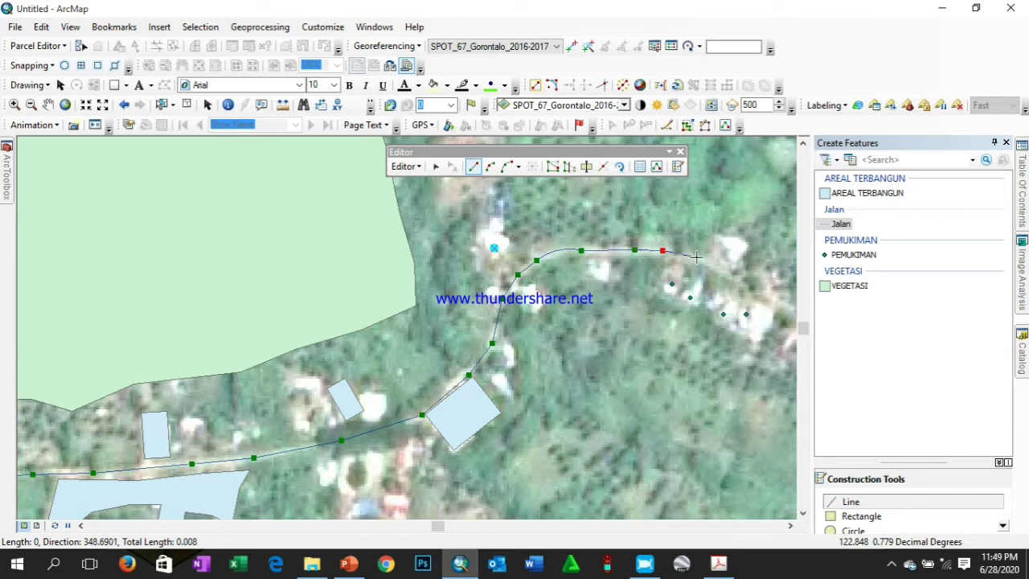
pyautogui.click(696, 258)
pyautogui.click(756, 290)
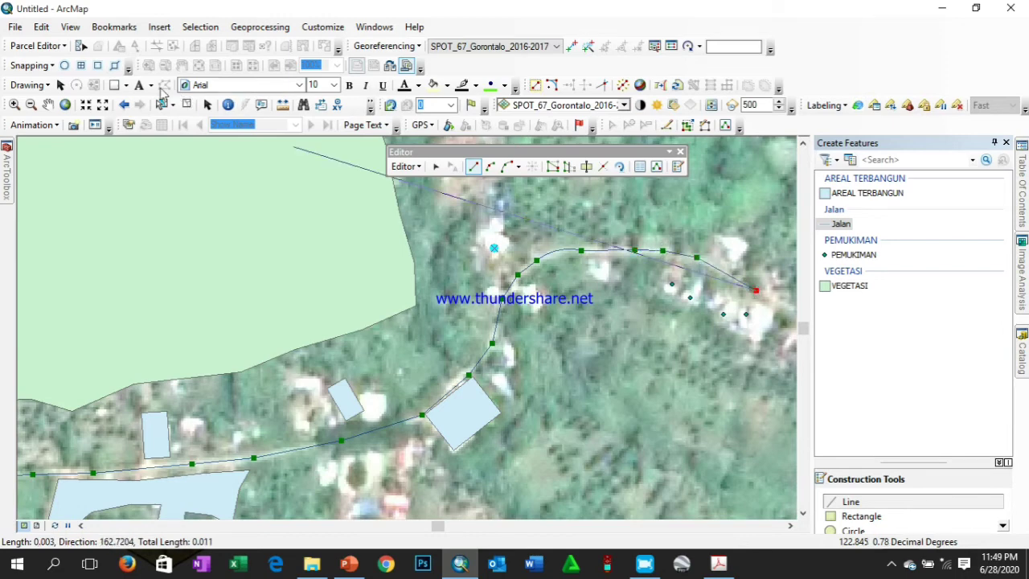
# Continue the Jalan line southeast with straight segments to just beyond the row of five PEMUKIMAN points
pyautogui.click(48, 105)
pyautogui.moveTo(614, 230); pyautogui.dragTo(361, 216)
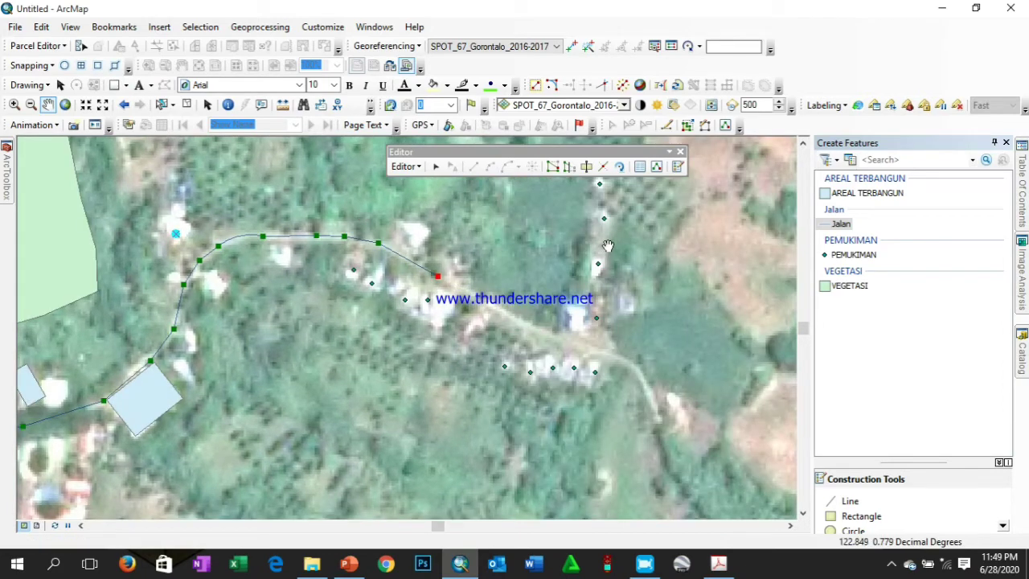
pyautogui.click(840, 224)
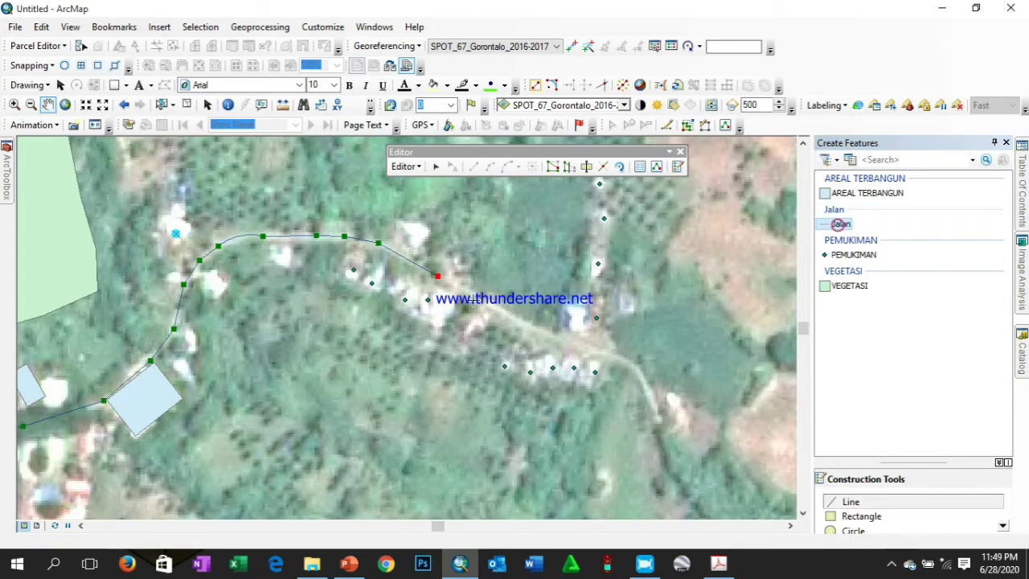
pyautogui.click(531, 328)
pyautogui.click(567, 343)
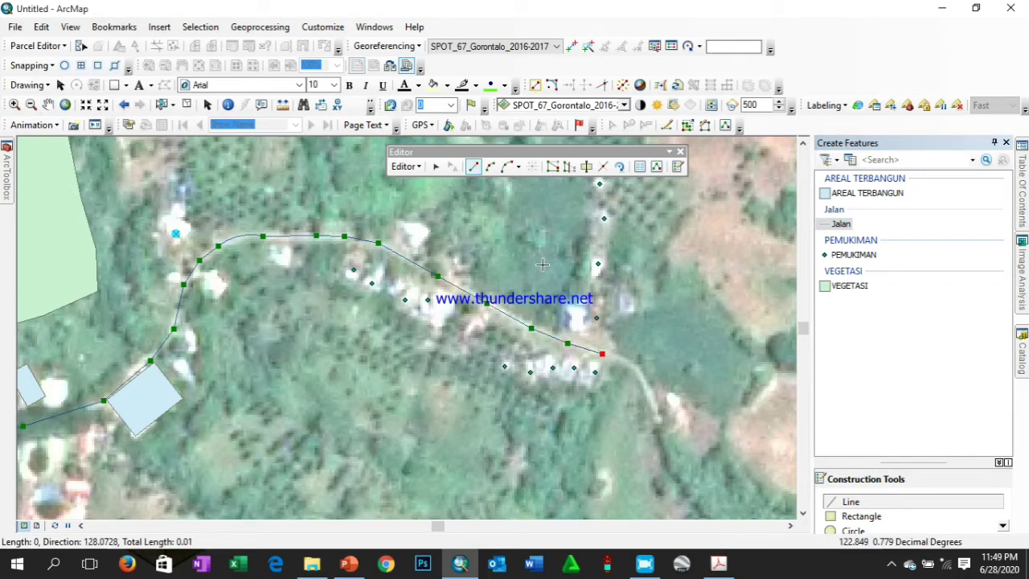
pyautogui.click(602, 353)
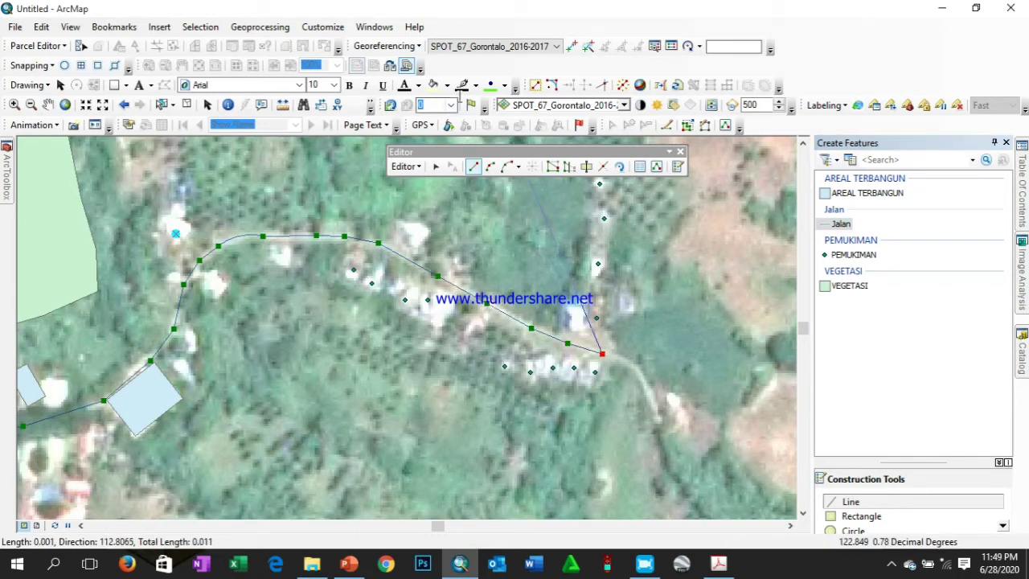
# Trace the southward bend with a curved segment, add a straight segment to the road's visible end and finish the Jalan line
pyautogui.click(507, 166)
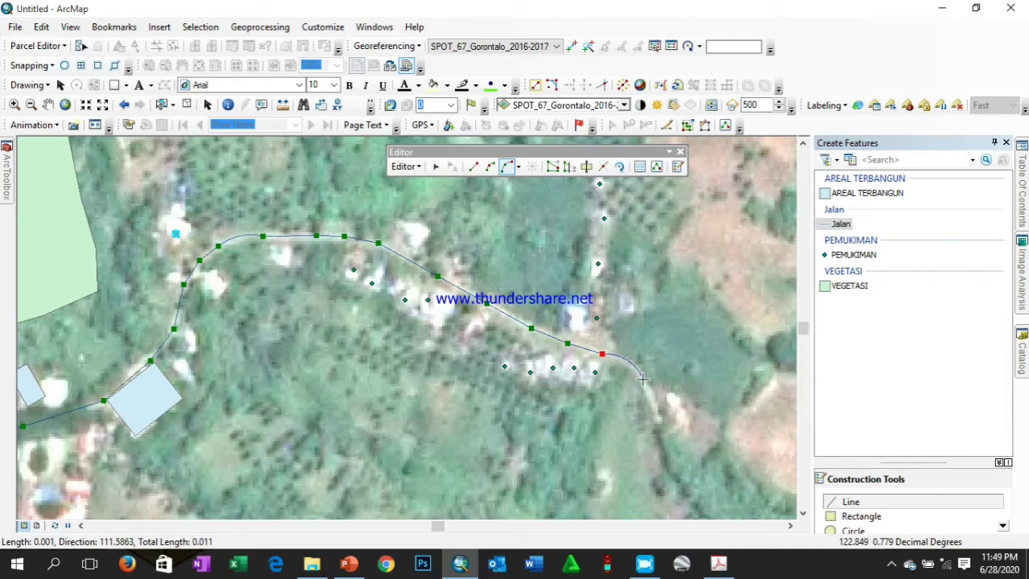
pyautogui.click(643, 380)
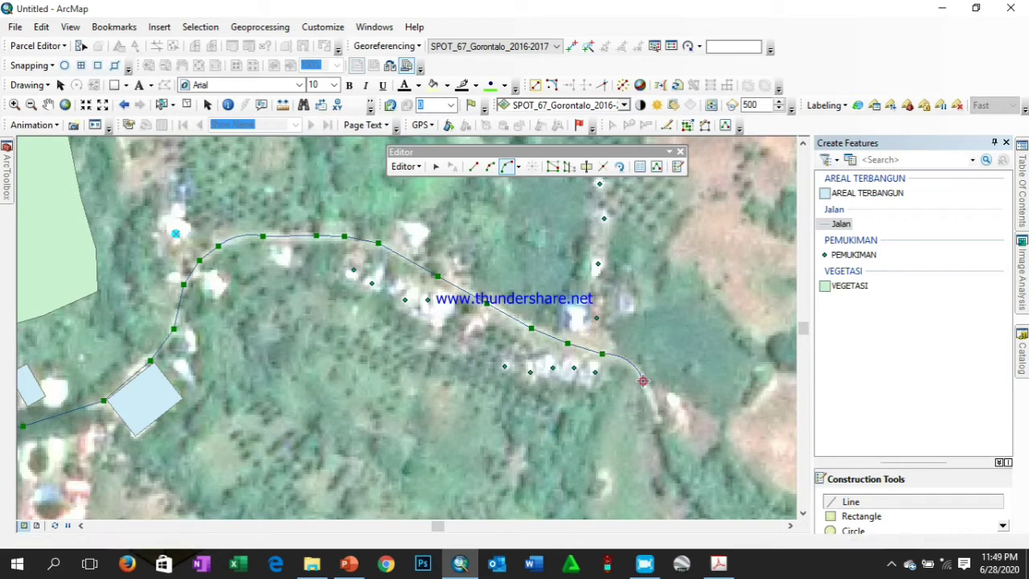
pyautogui.click(474, 169)
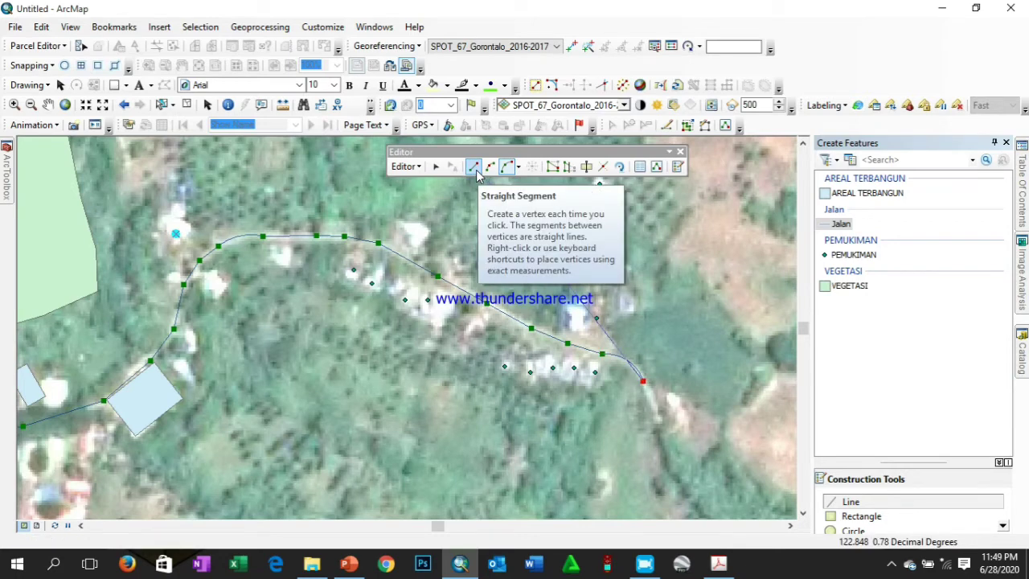
pyautogui.click(658, 421)
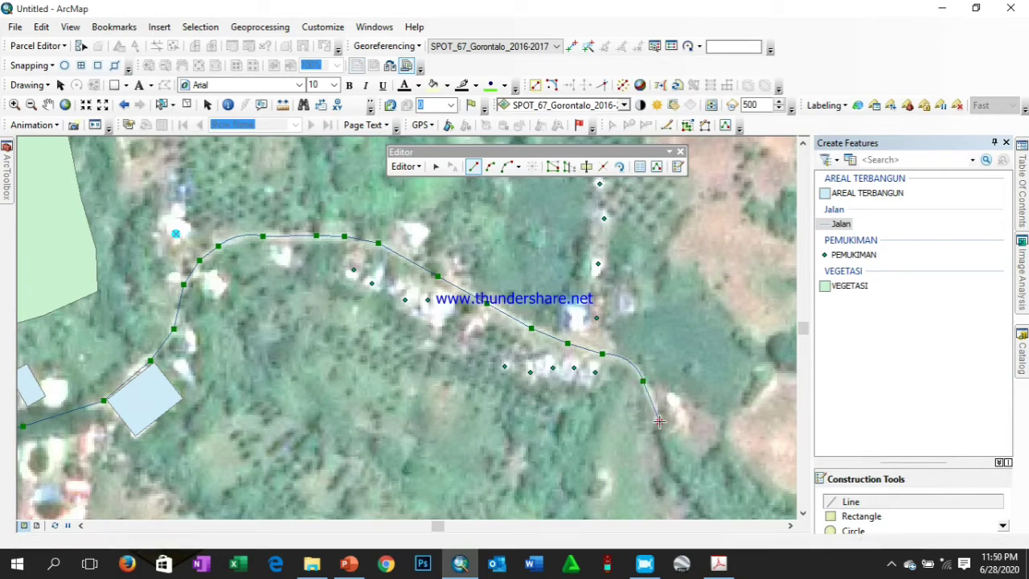
pyautogui.doubleClick(659, 421)
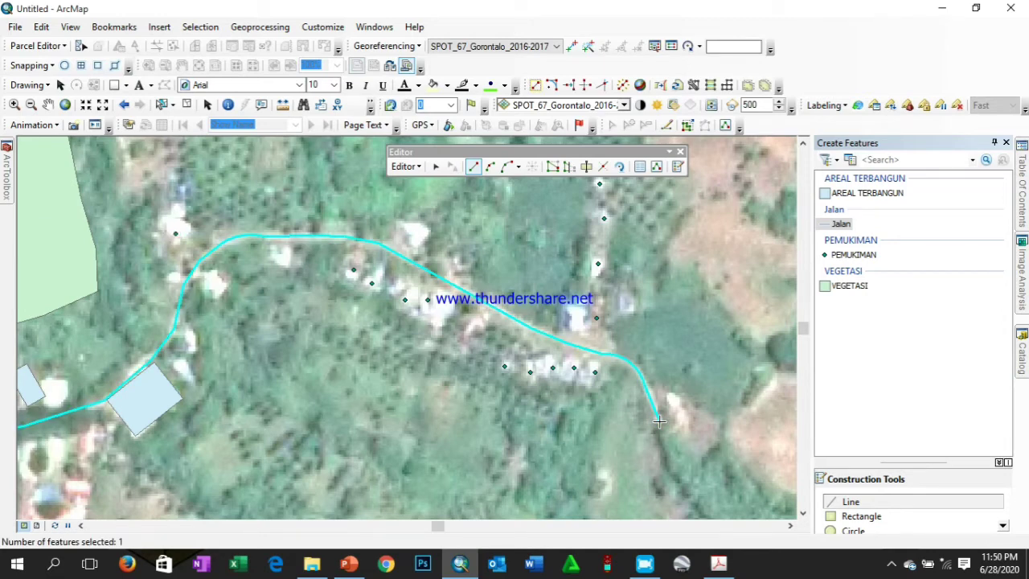
# Auto-hide the Create Features window and dock the Editor toolbar, undoing the stray line vertices
pyautogui.click(994, 144)
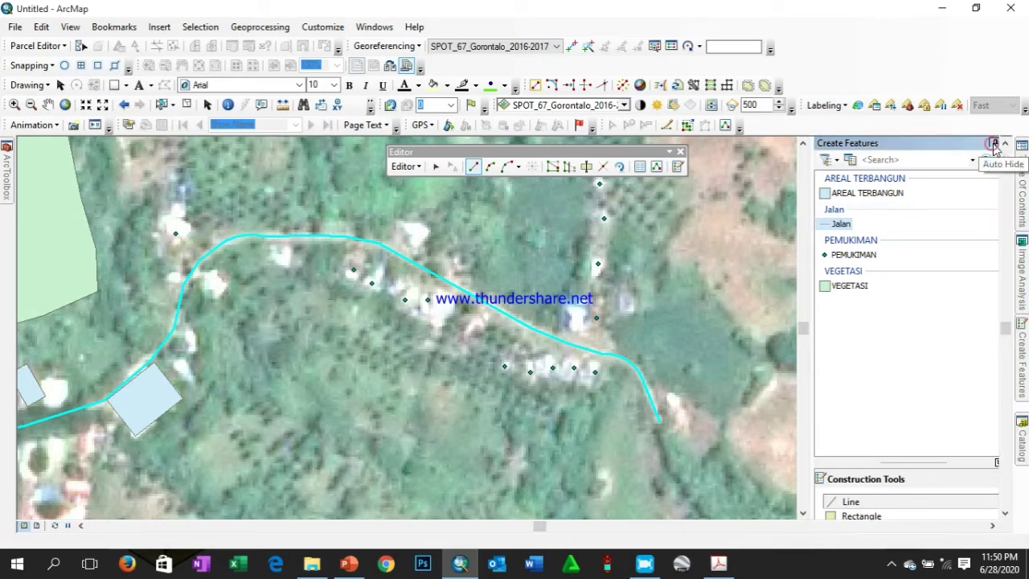
pyautogui.doubleClick(623, 157)
pyautogui.click(644, 152)
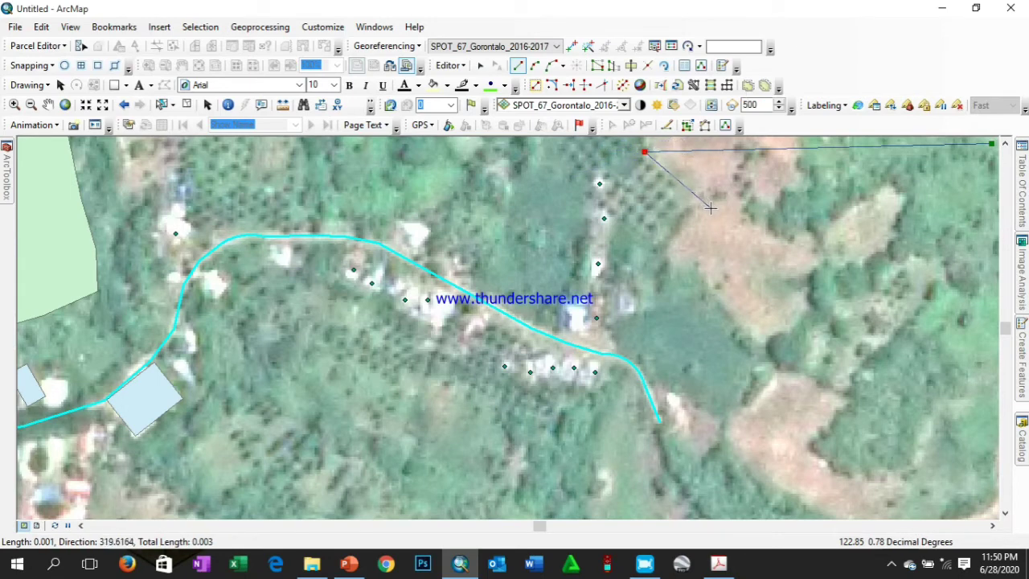
pyautogui.press('z')
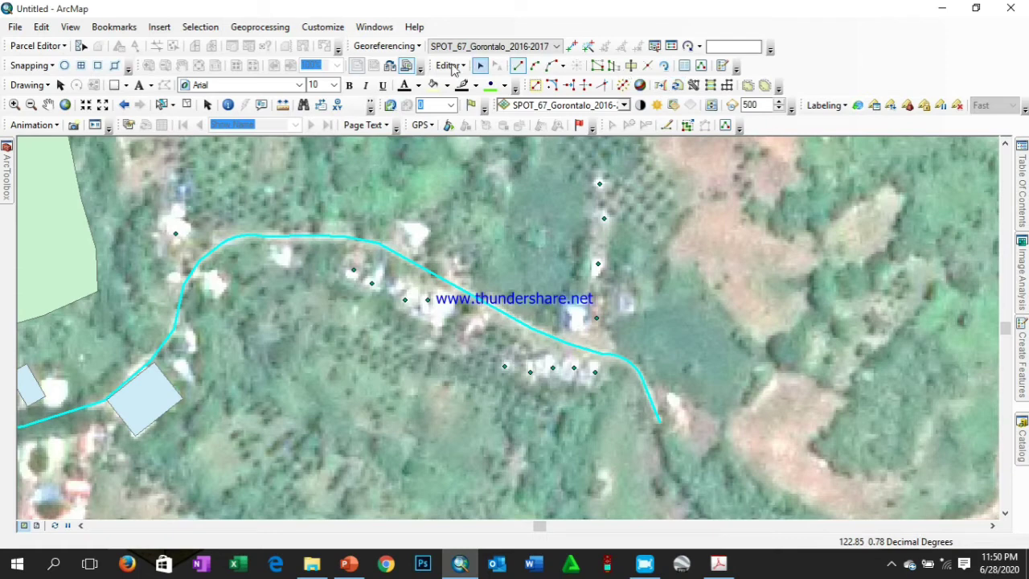
pyautogui.moveTo(430, 64)
pyautogui.mouseDown()
pyautogui.moveTo(551, 141)
pyautogui.moveTo(555, 127)
pyautogui.moveTo(546, 145)
pyautogui.moveTo(565, 145)
pyautogui.moveTo(512, 64)
pyautogui.moveTo(430, 66)
pyautogui.mouseUp()
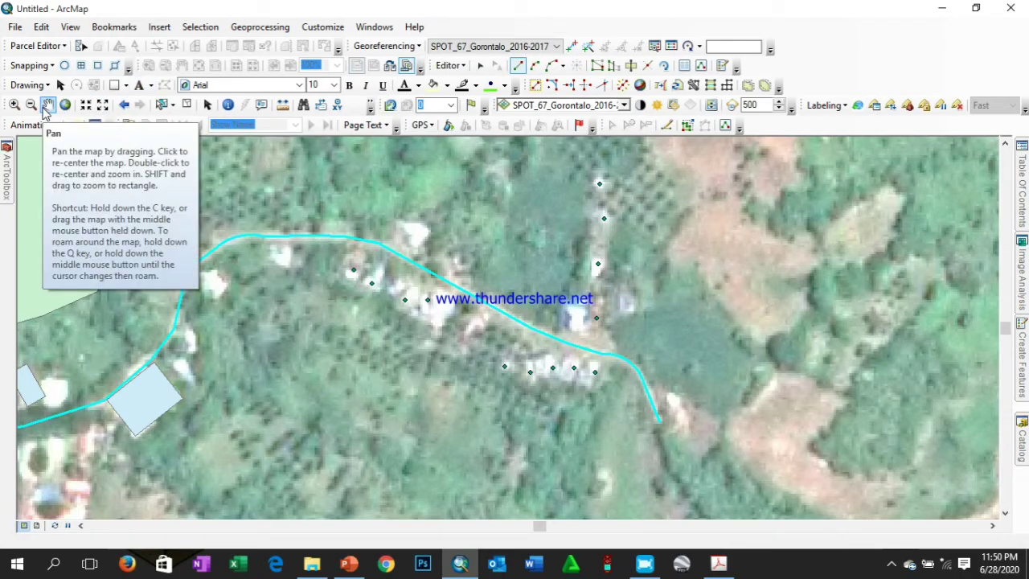
# Examine the full extent of the digitized polygons, settlement points and road over the satellite image
pyautogui.click(48, 106)
pyautogui.scroll(2, 543, 316)
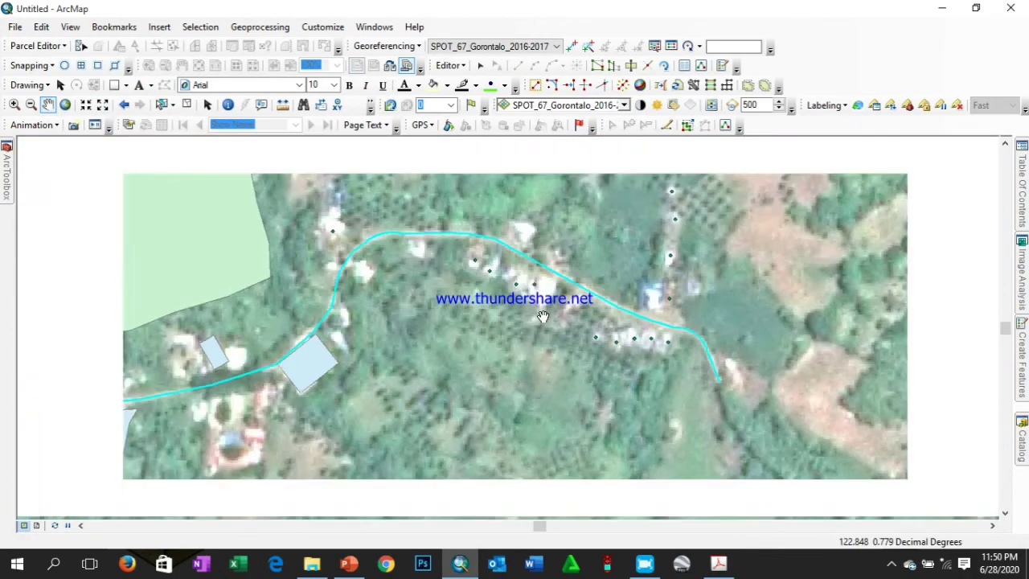
pyautogui.scroll(2, 542, 316)
pyautogui.scroll(-3, 543, 316)
pyautogui.scroll(2, 695, 249)
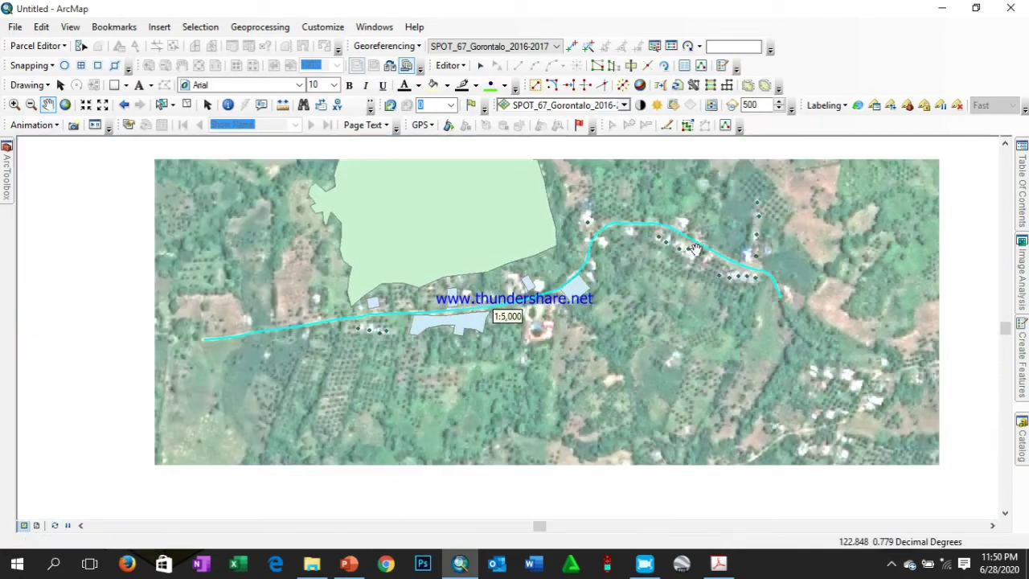
pyautogui.scroll(-2, 694, 249)
pyautogui.scroll(2, 694, 249)
pyautogui.moveTo(727, 247); pyautogui.dragTo(590, 293)
pyautogui.moveTo(615, 261); pyautogui.dragTo(585, 280)
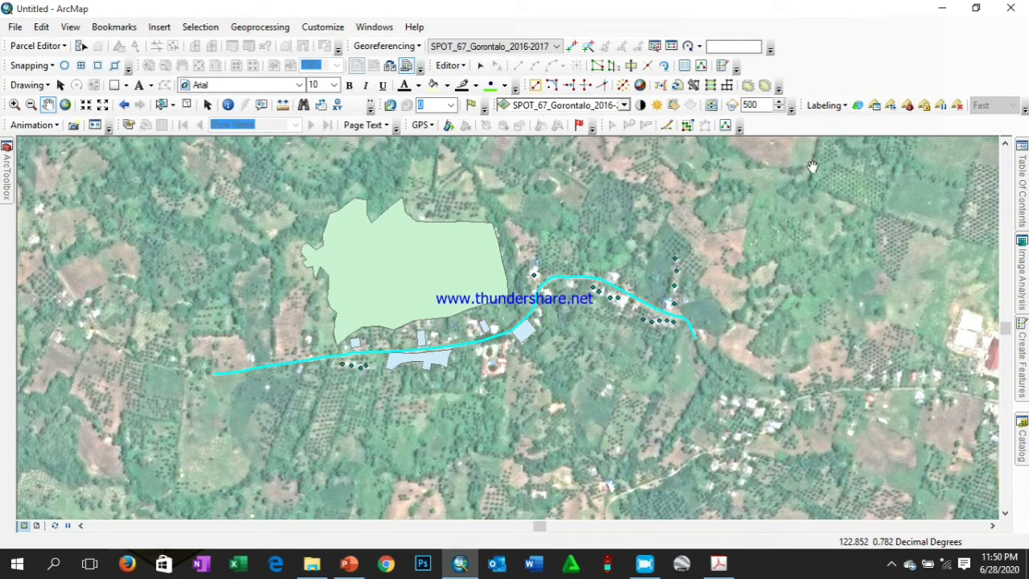
# Save the edits to the digitized features and stop the editing session
pyautogui.click(449, 66)
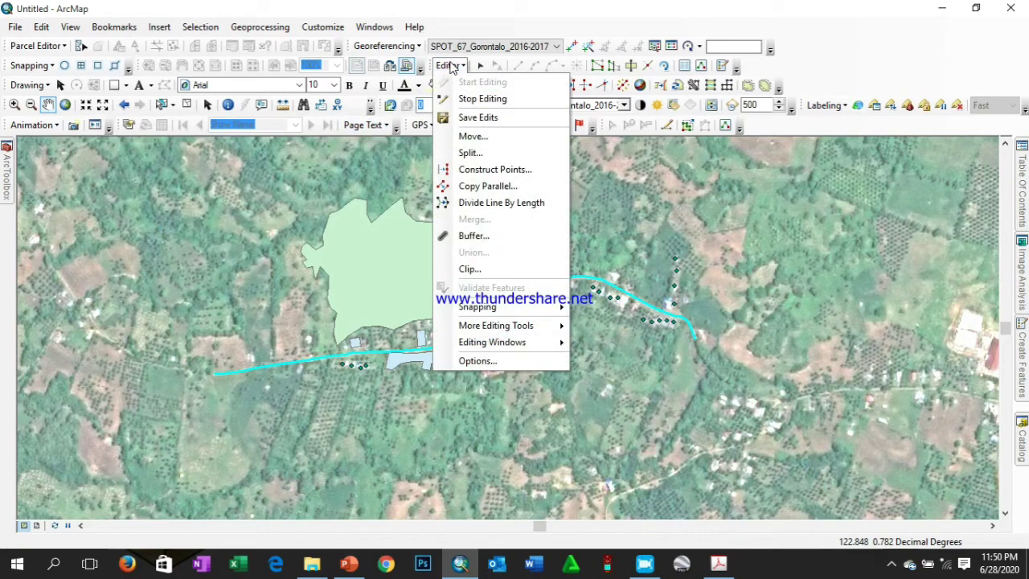
pyautogui.click(482, 117)
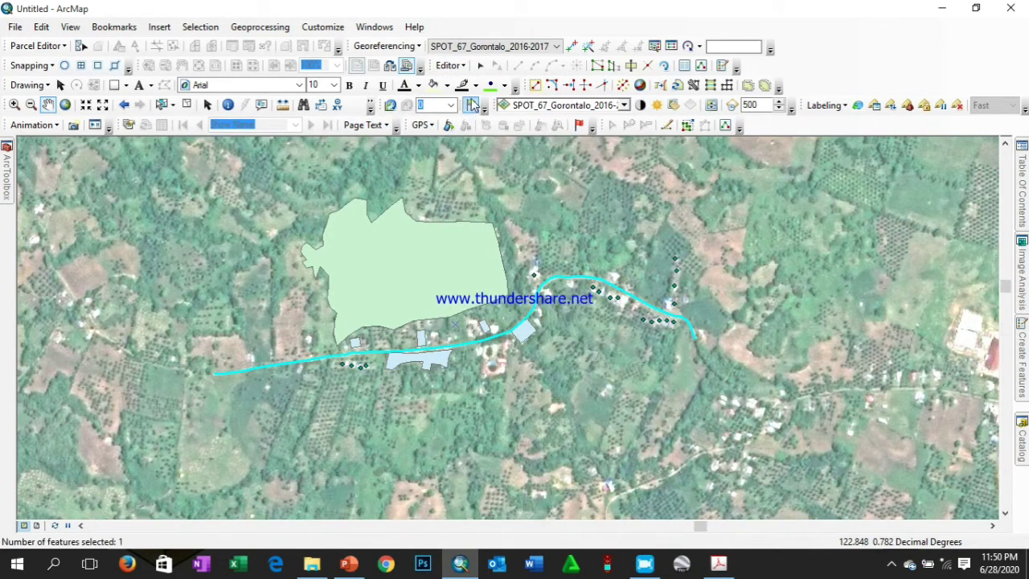
pyautogui.click(450, 66)
pyautogui.click(476, 99)
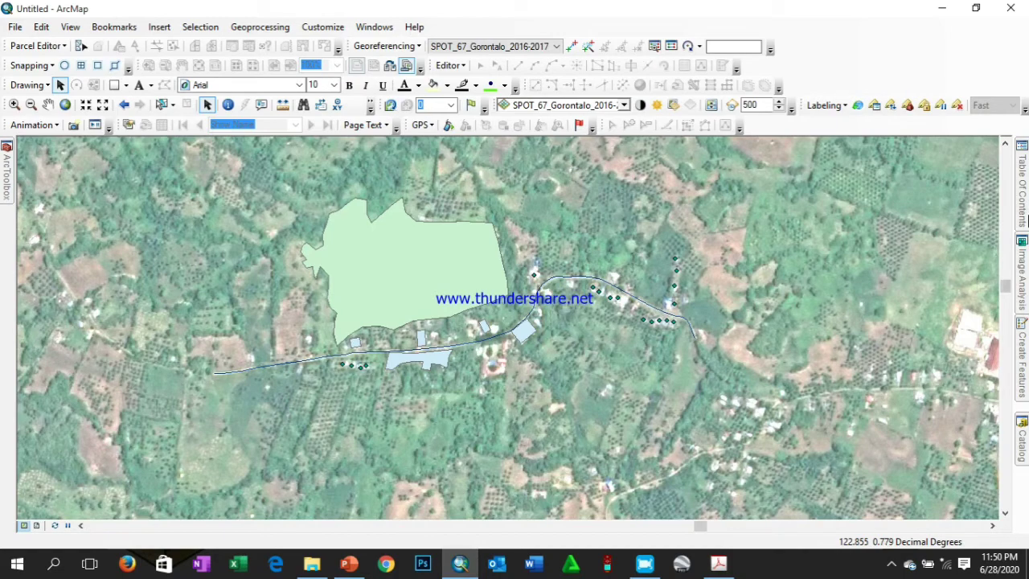
# Hide the SPOT_67_Gorontalo_2016-2017.ers image layer and select the AREAL TERBANGUN layer
pyautogui.moveTo(1026, 217)
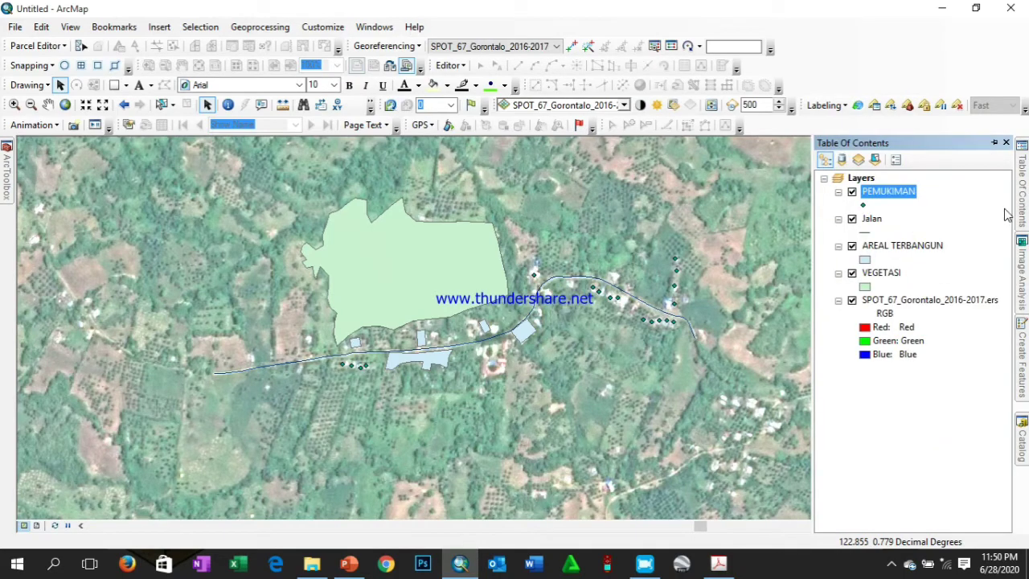
pyautogui.click(852, 300)
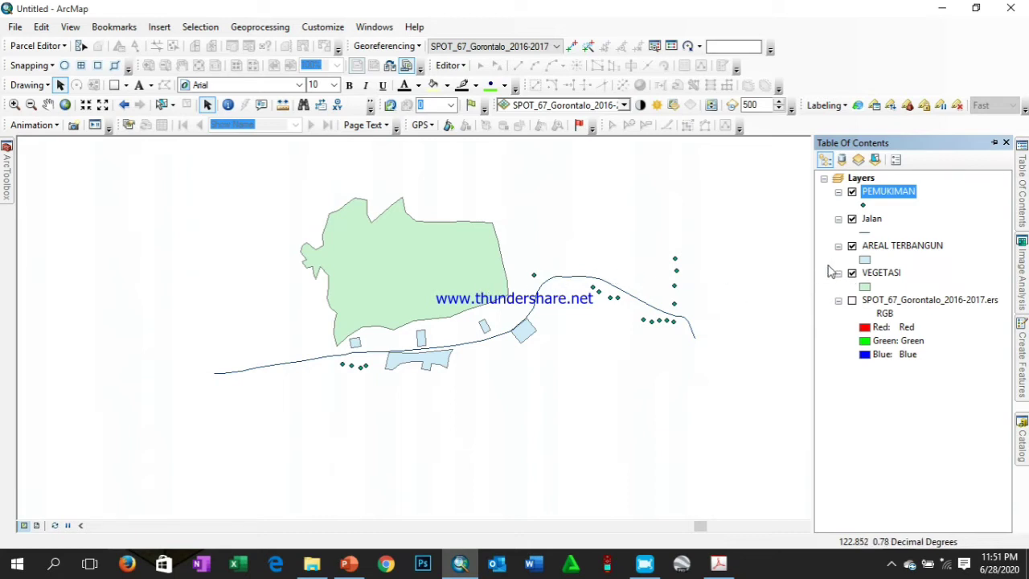
pyautogui.click(928, 249)
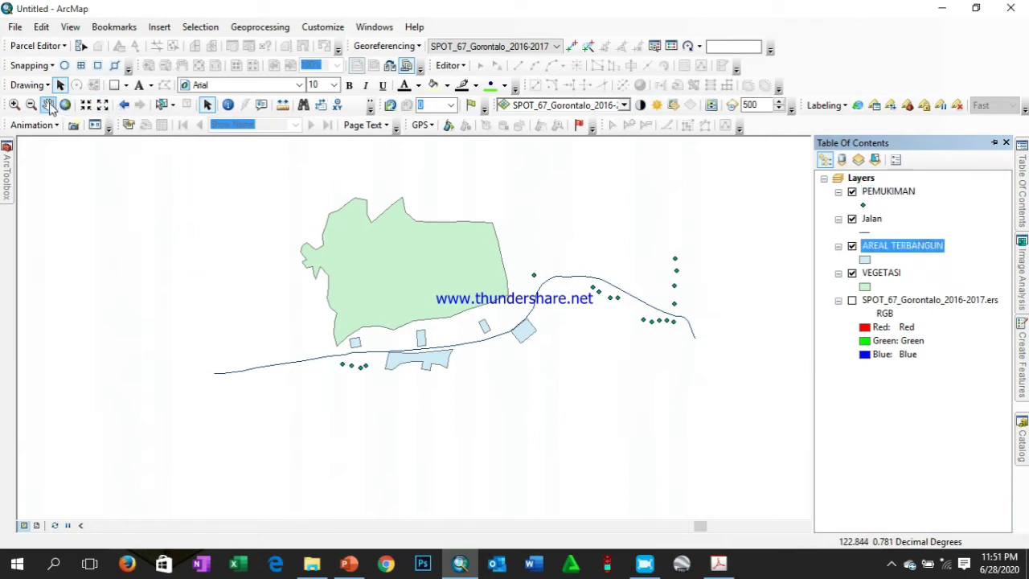
pyautogui.click(47, 104)
pyautogui.click(564, 263)
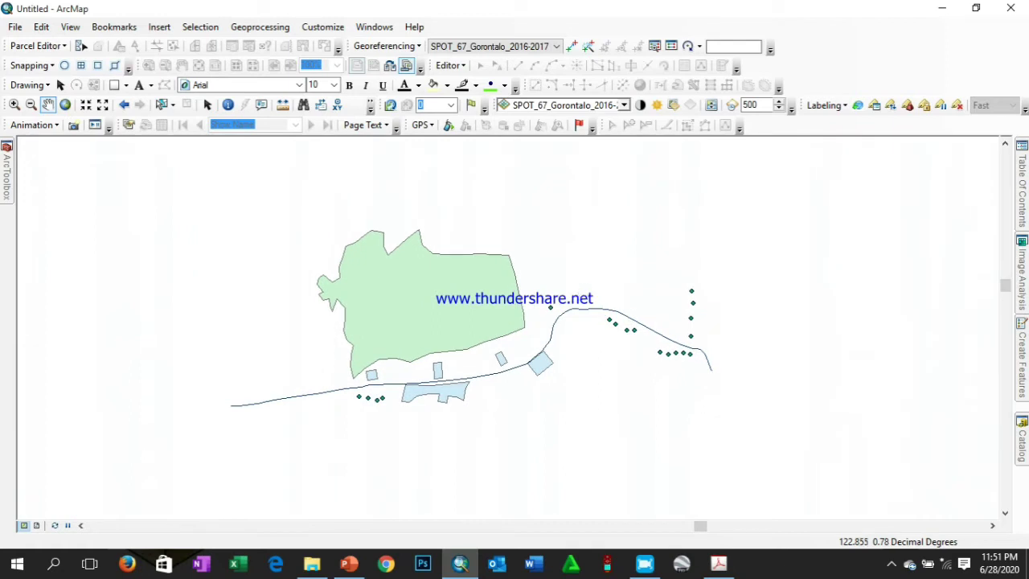
# Open the attribute table of the AREAL TERBANGUN layer and move its window off the vegetation polygon
pyautogui.moveTo(1022, 181)
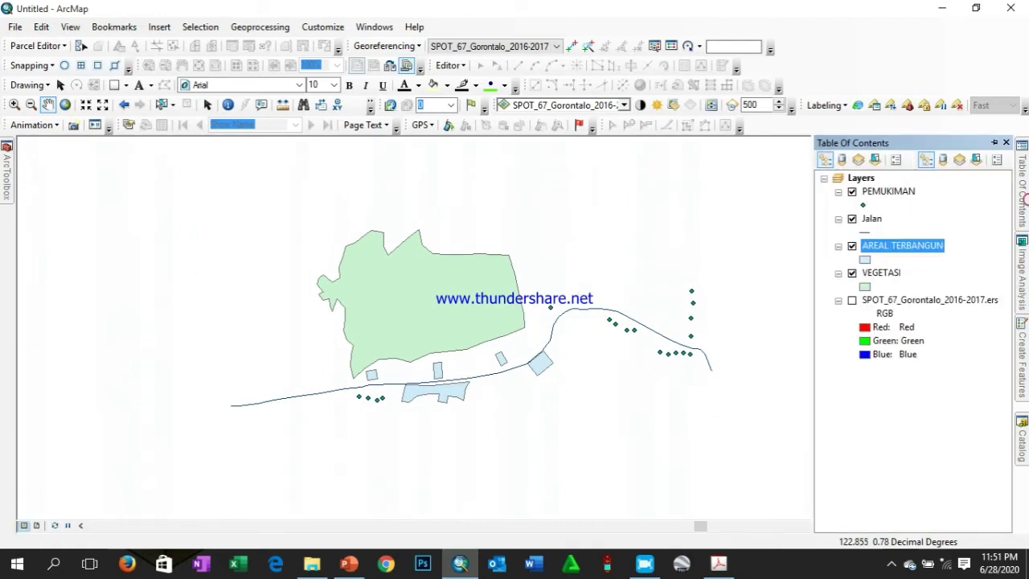
pyautogui.rightClick(897, 251)
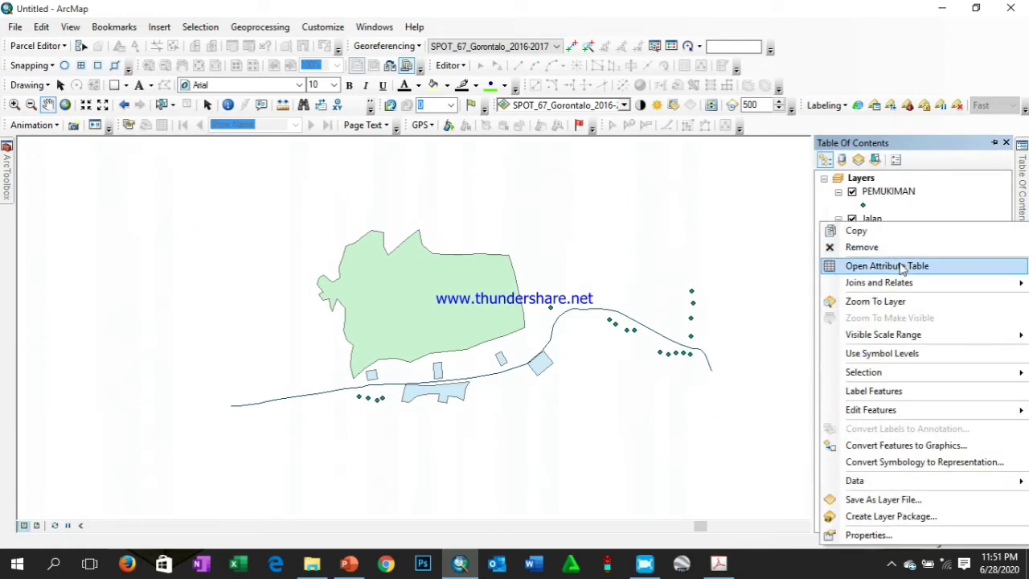
pyautogui.click(903, 269)
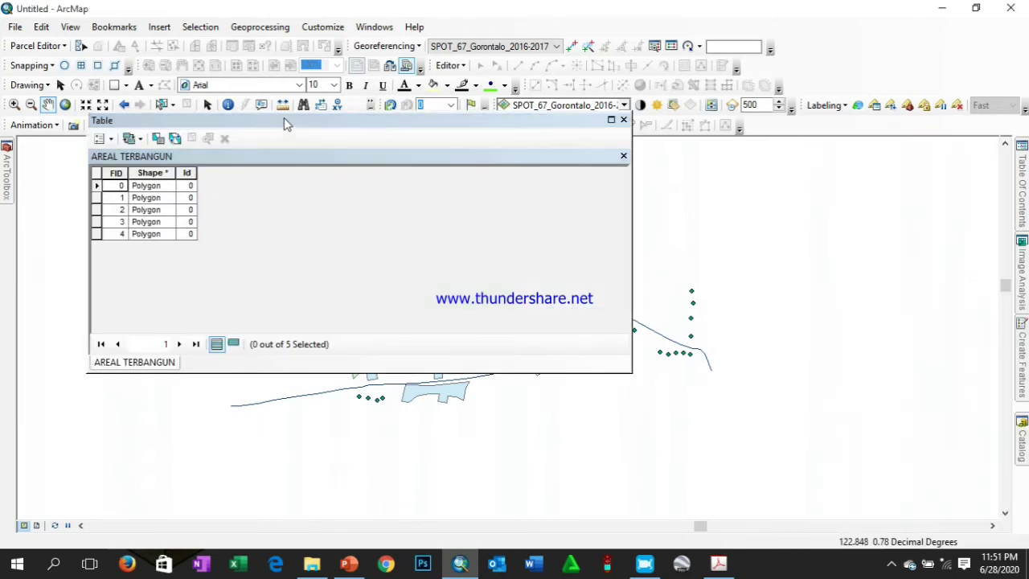
pyautogui.moveTo(283, 119); pyautogui.dragTo(667, 111)
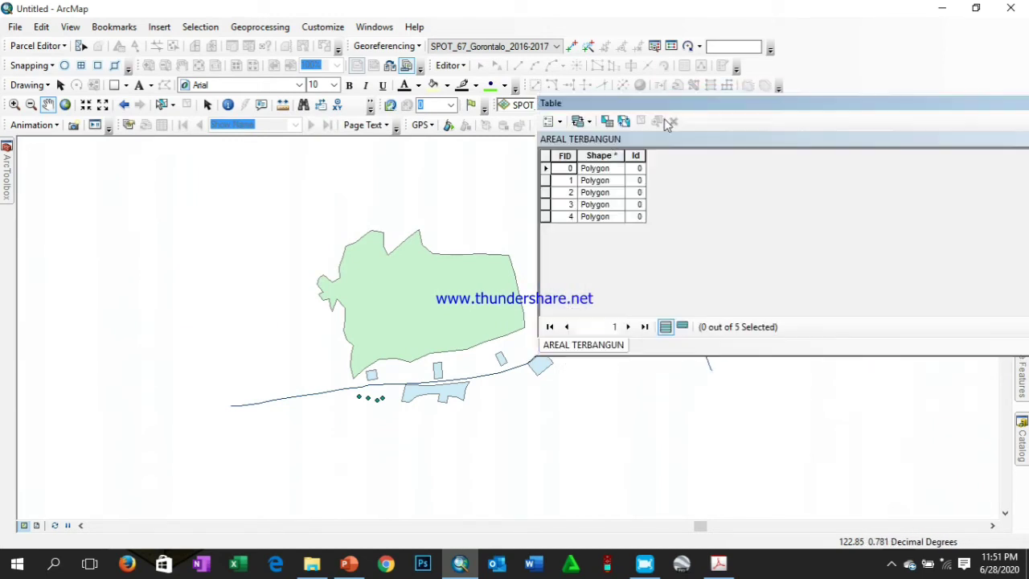
# Add a field named Luas_Ha of type Double to the AREAL TERBANGUN attribute table
pyautogui.click(558, 123)
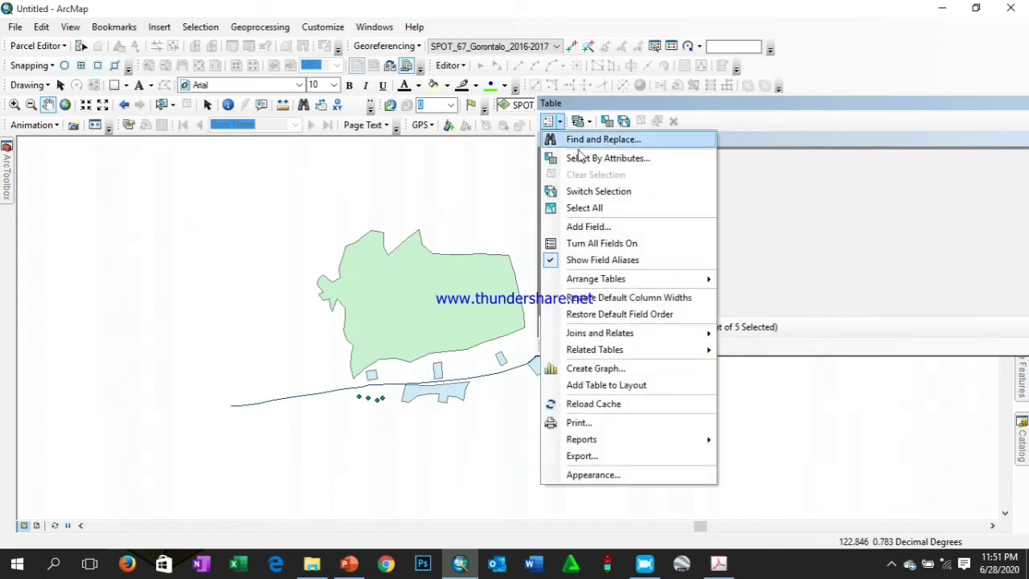
pyautogui.click(613, 231)
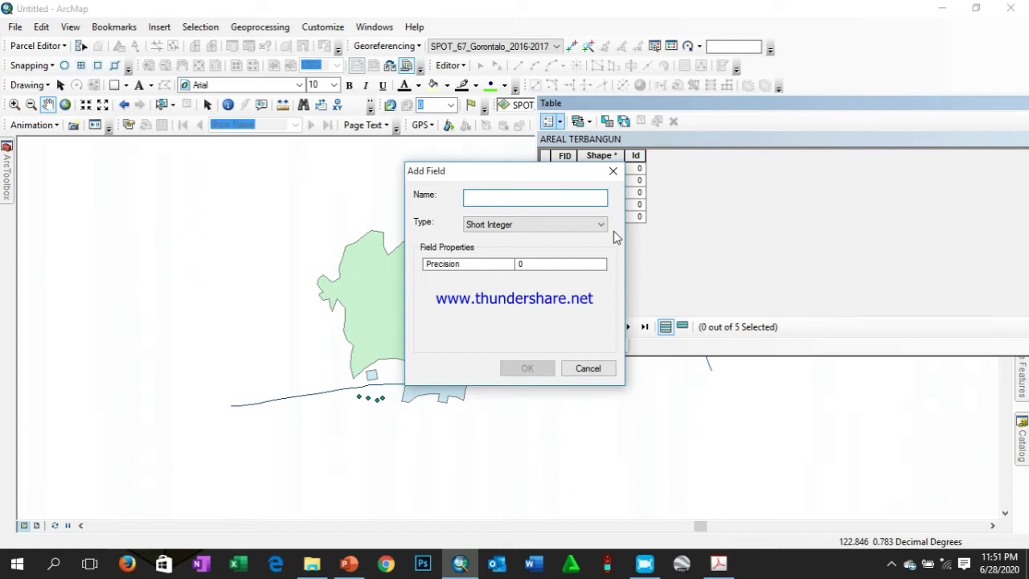
pyautogui.click(511, 226)
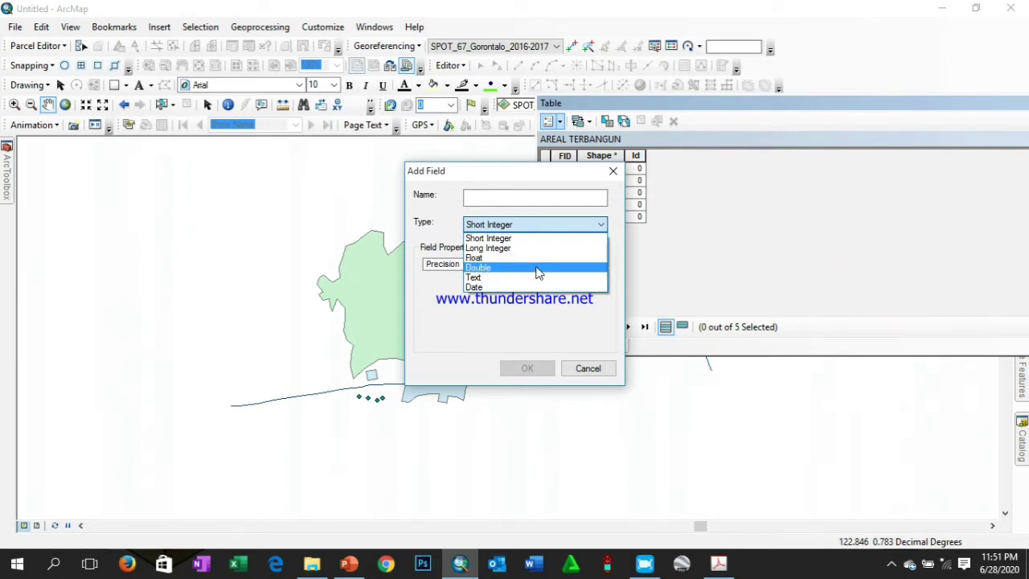
pyautogui.click(538, 269)
pyautogui.click(548, 197)
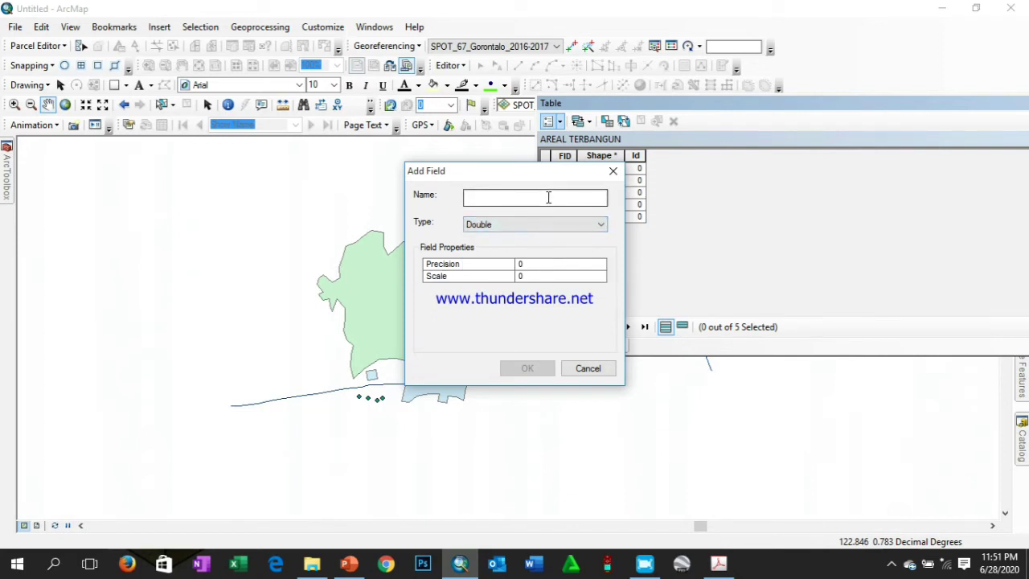
pyautogui.write('Luas_Ha')
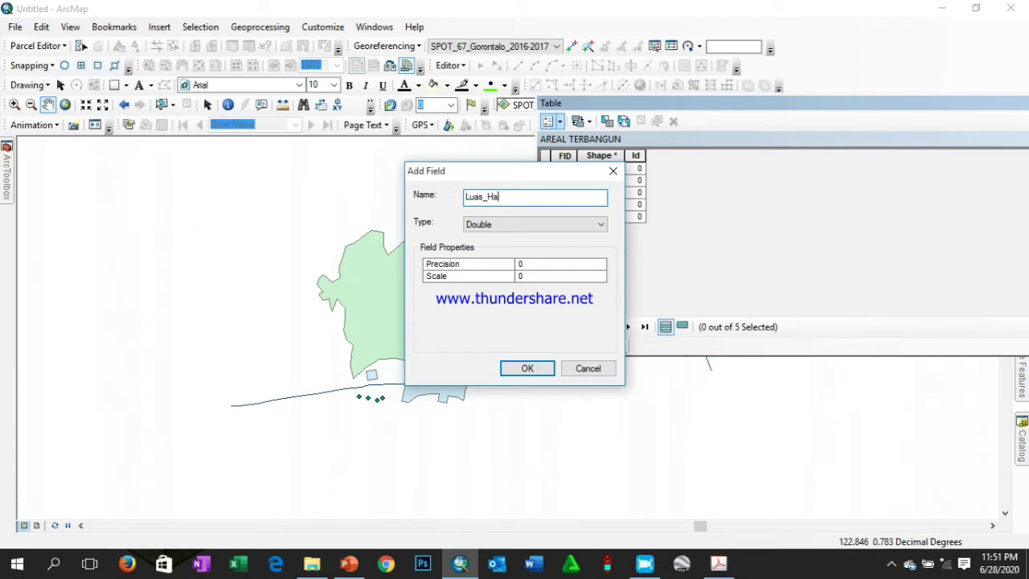
pyautogui.click(547, 367)
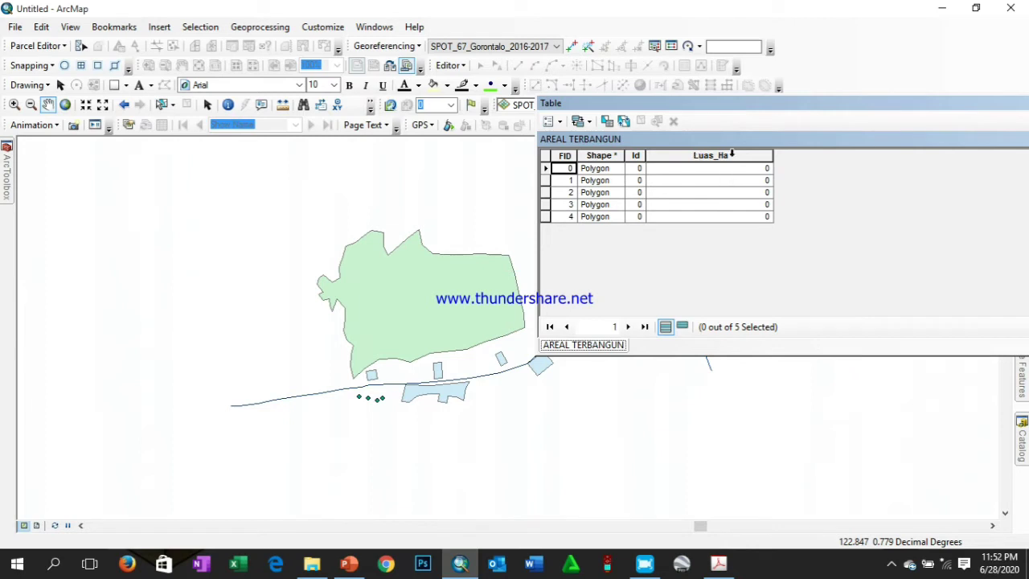
# Start Calculate Geometry for the Luas_Ha field, agreeing to calculate outside an edit session
pyautogui.click(731, 155)
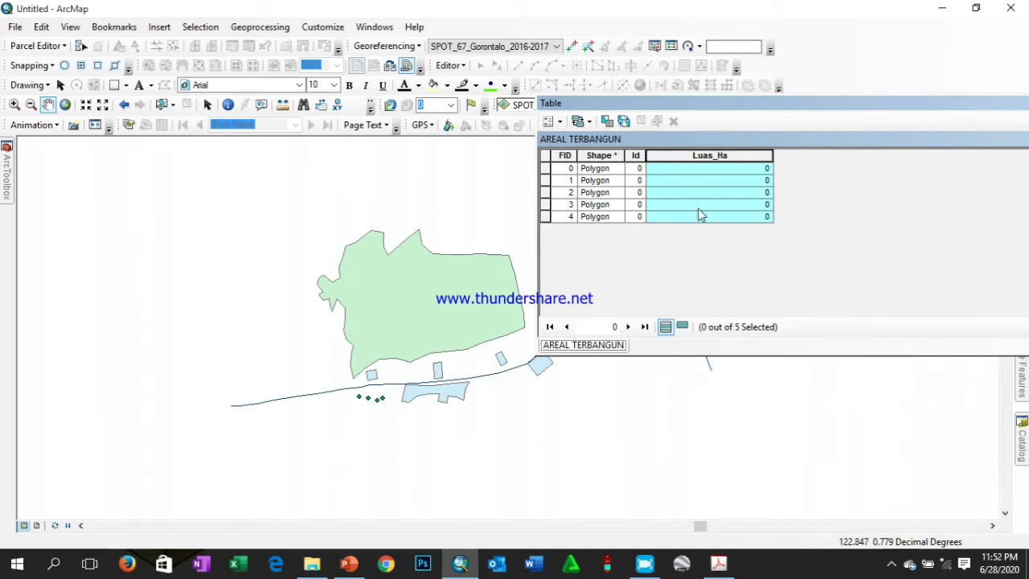
pyautogui.rightClick(737, 163)
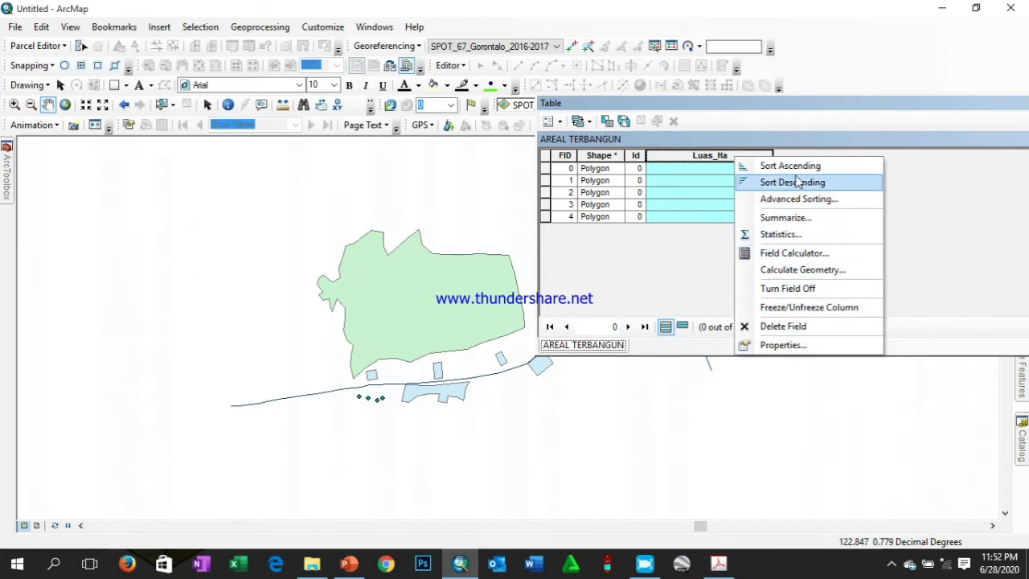
pyautogui.click(811, 276)
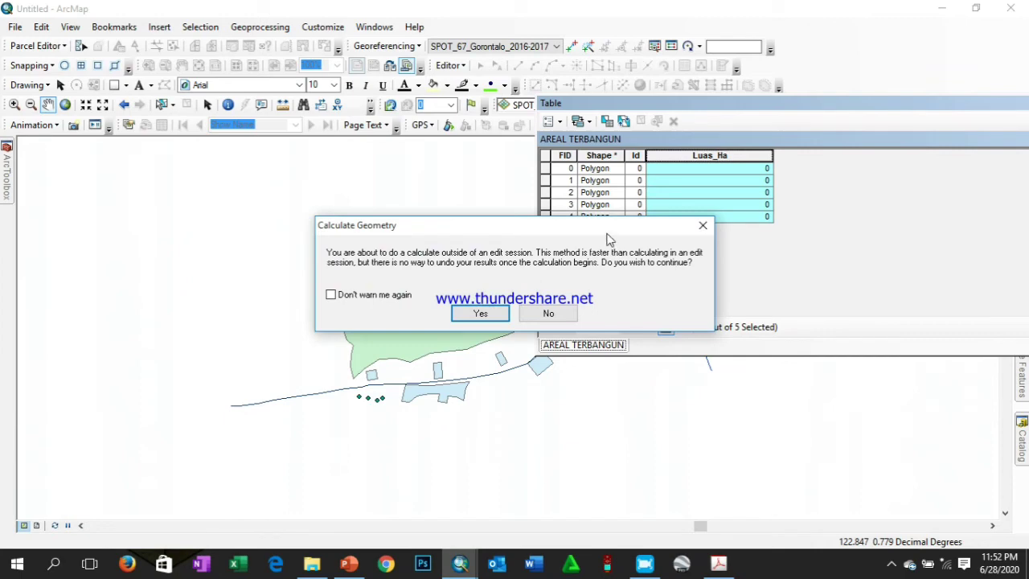
pyautogui.moveTo(609, 239); pyautogui.dragTo(357, 93)
pyautogui.click(248, 175)
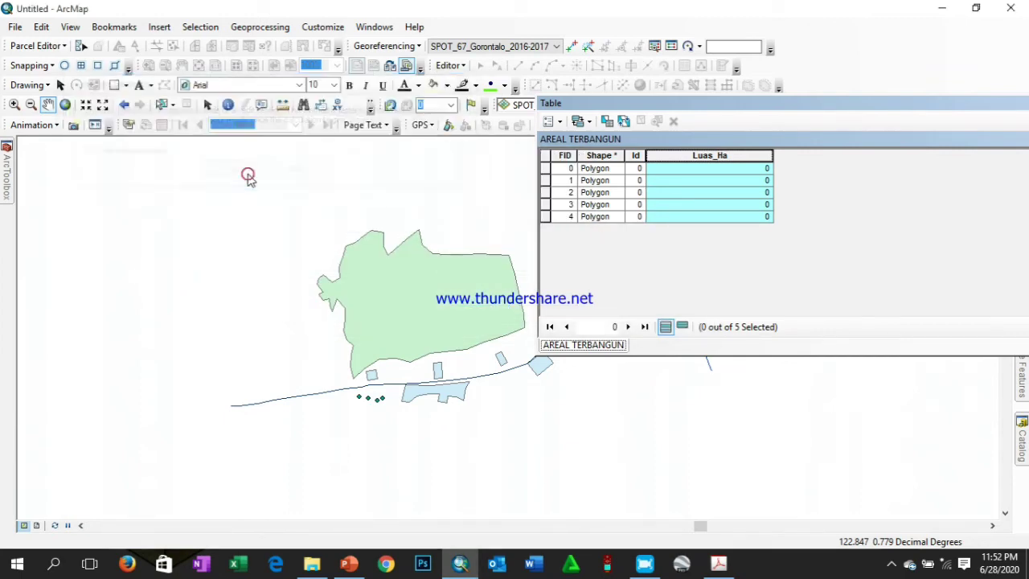
pyautogui.moveTo(556, 172); pyautogui.dragTo(288, 66)
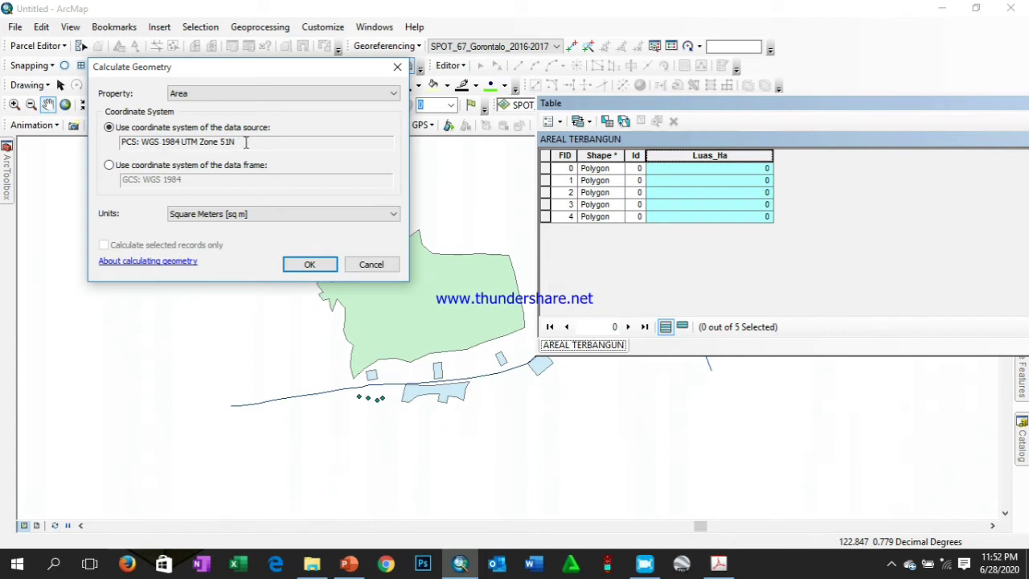
# Calculate the polygon areas in hectares into Luas_Ha, using the data source's coordinate system WGS 1984 UTM Zone 51N
pyautogui.moveTo(245, 143); pyautogui.dragTo(73, 132)
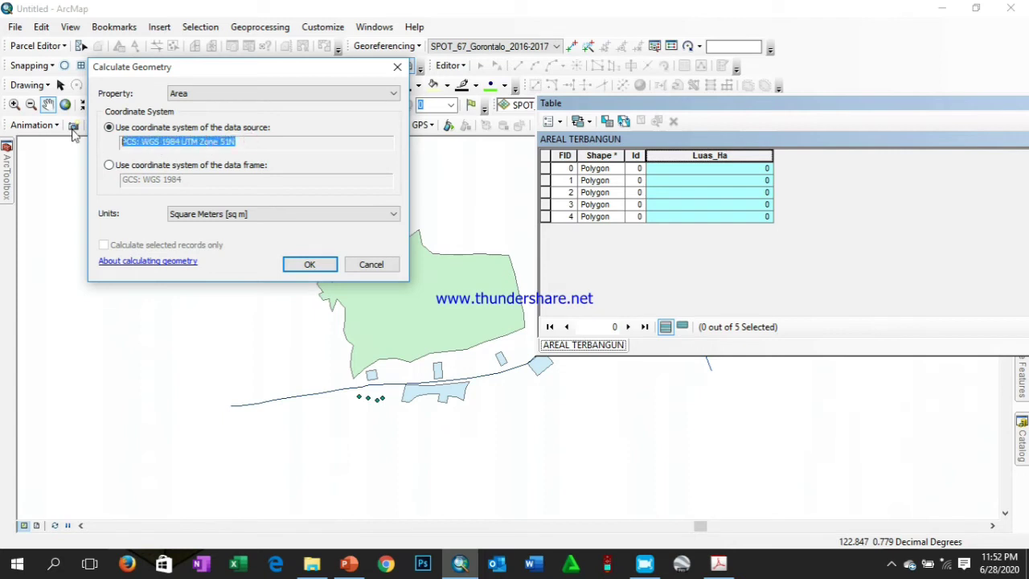
pyautogui.click(231, 142)
pyautogui.moveTo(252, 142); pyautogui.dragTo(80, 126)
pyautogui.click(245, 141)
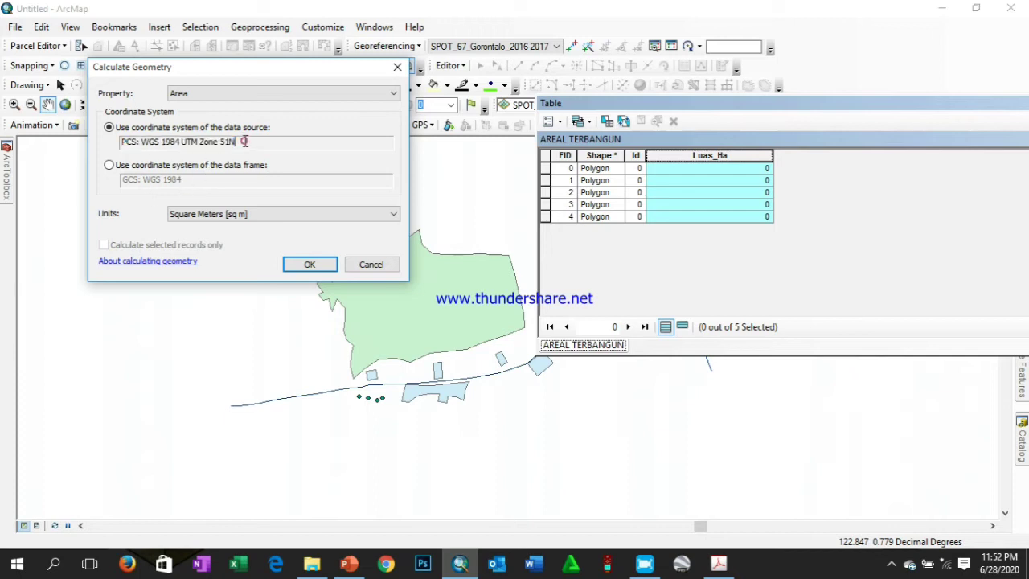
pyautogui.moveTo(229, 143); pyautogui.dragTo(56, 140)
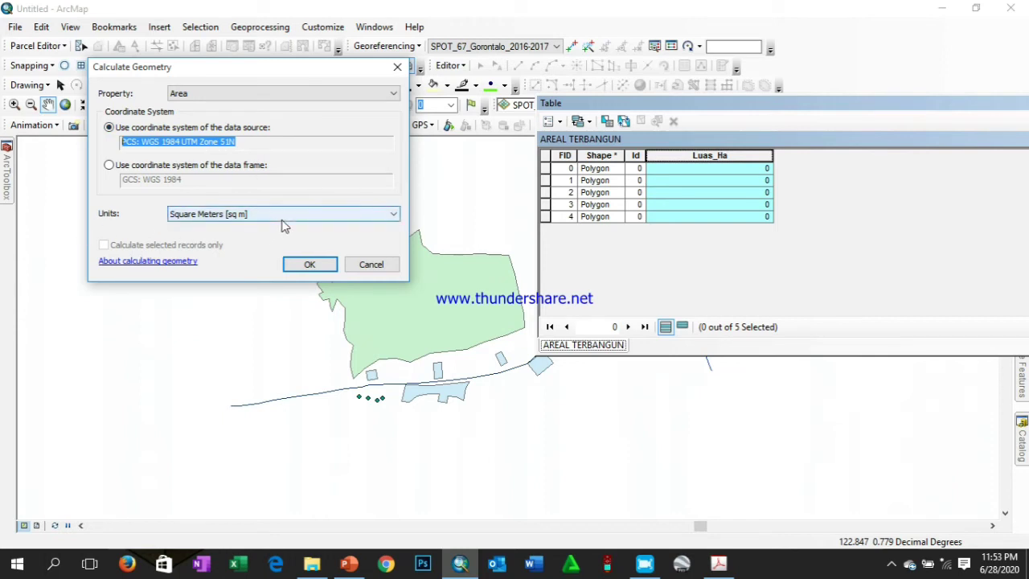
pyautogui.click(226, 216)
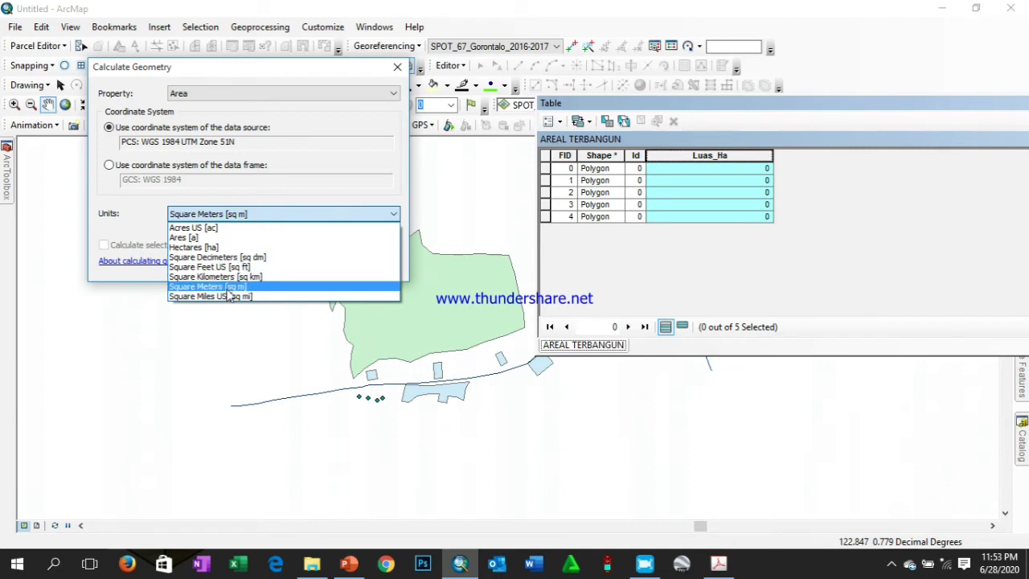
pyautogui.click(219, 249)
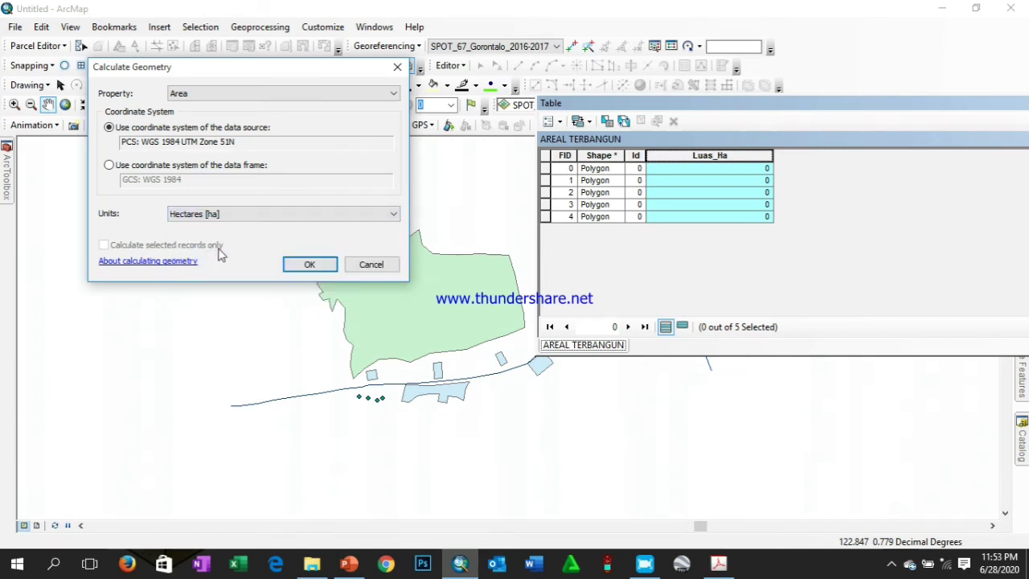
pyautogui.click(307, 266)
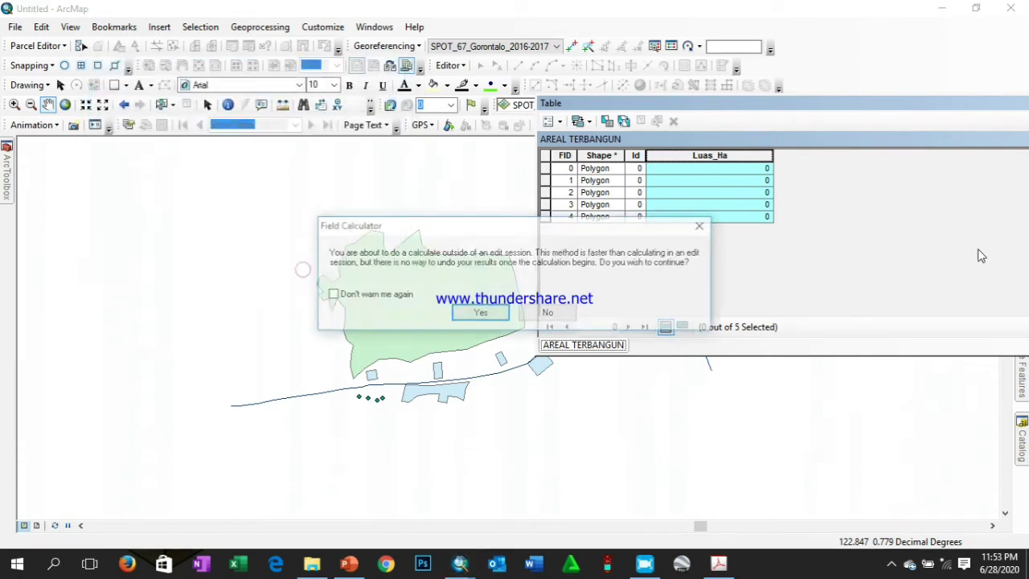
pyautogui.click(480, 314)
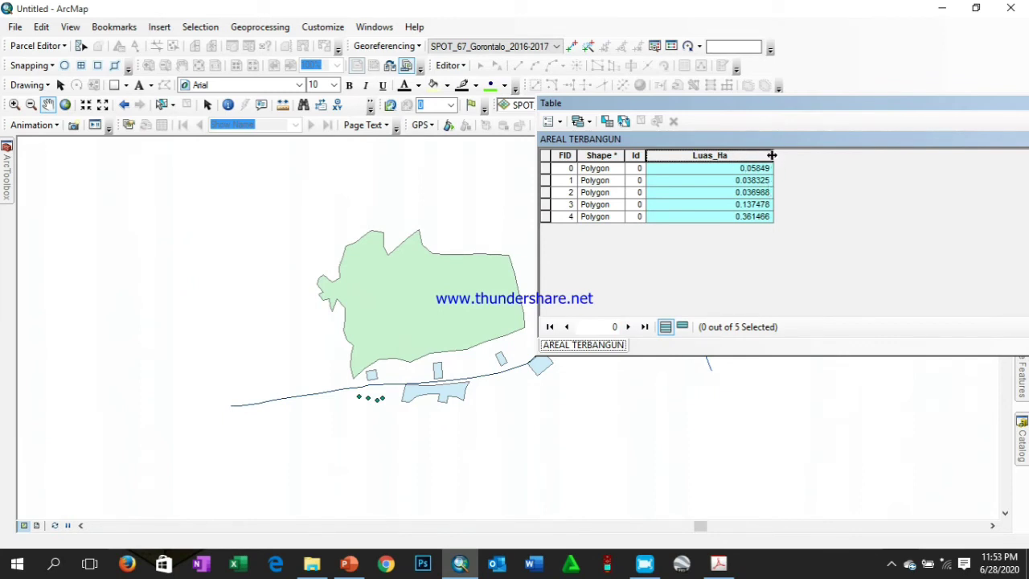
# Narrow the Luas_Ha column, reposition the table window and deselect the column
pyautogui.moveTo(769, 154); pyautogui.dragTo(738, 155)
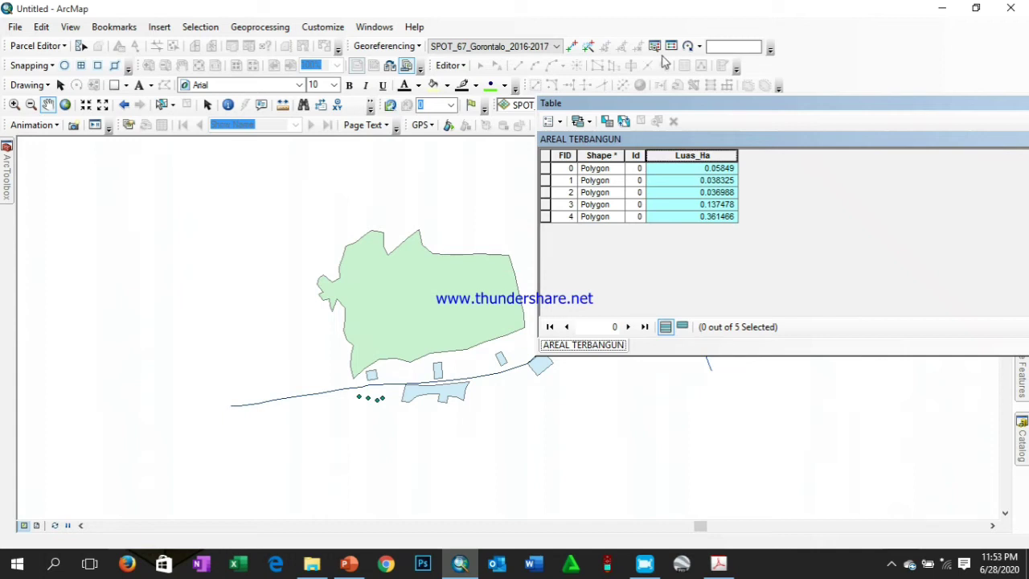
pyautogui.moveTo(667, 106); pyautogui.dragTo(687, 151)
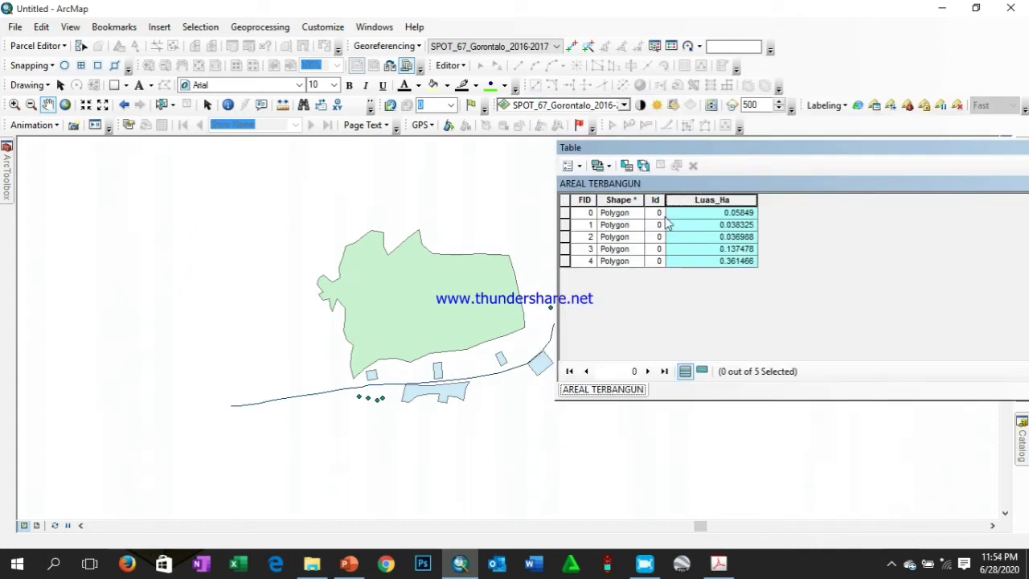
pyautogui.click(927, 222)
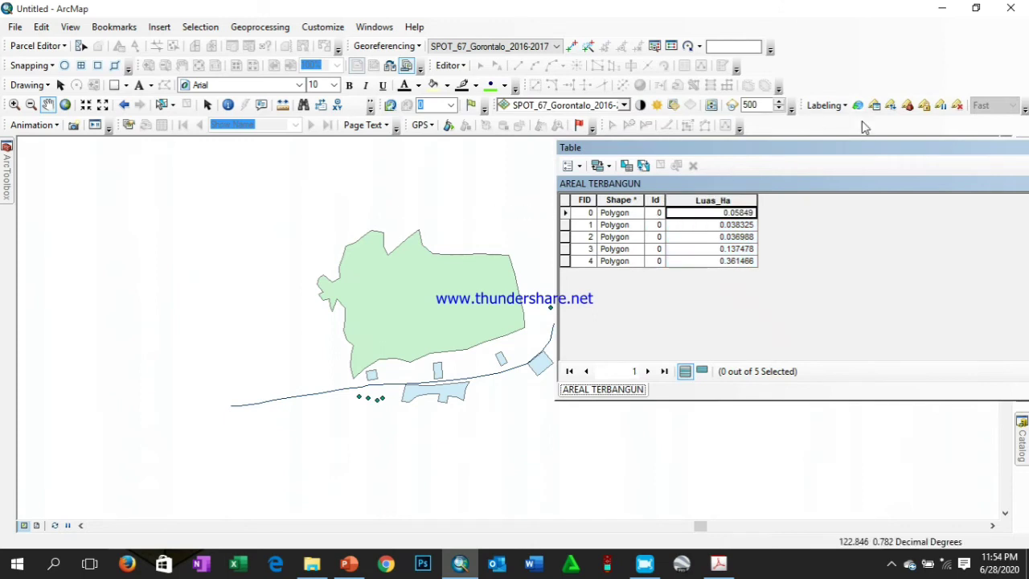
# Dock the Editor toolbar on its own row and start an edit session
pyautogui.moveTo(432, 63); pyautogui.dragTo(90, 158)
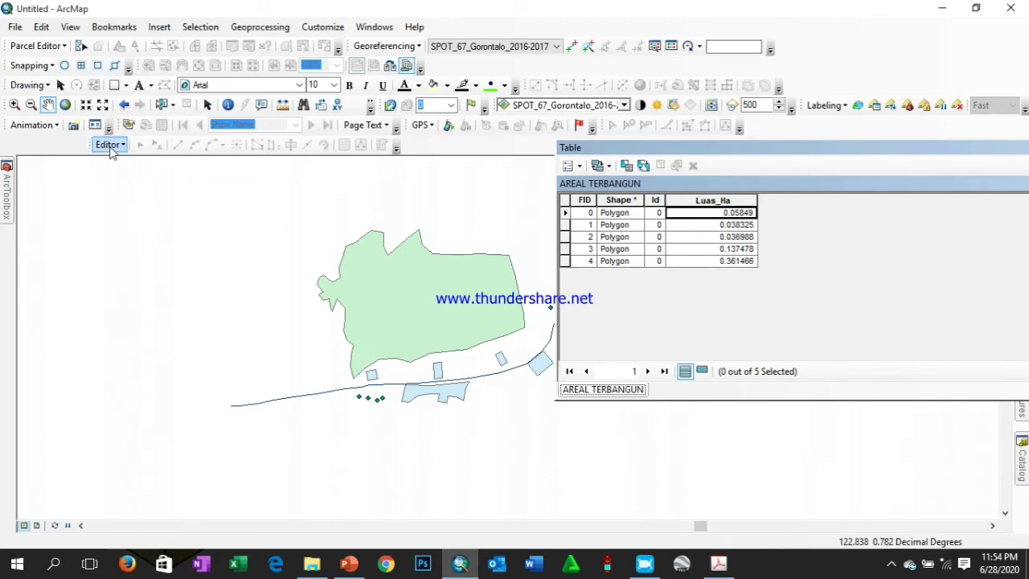
pyautogui.click(110, 146)
pyautogui.click(127, 160)
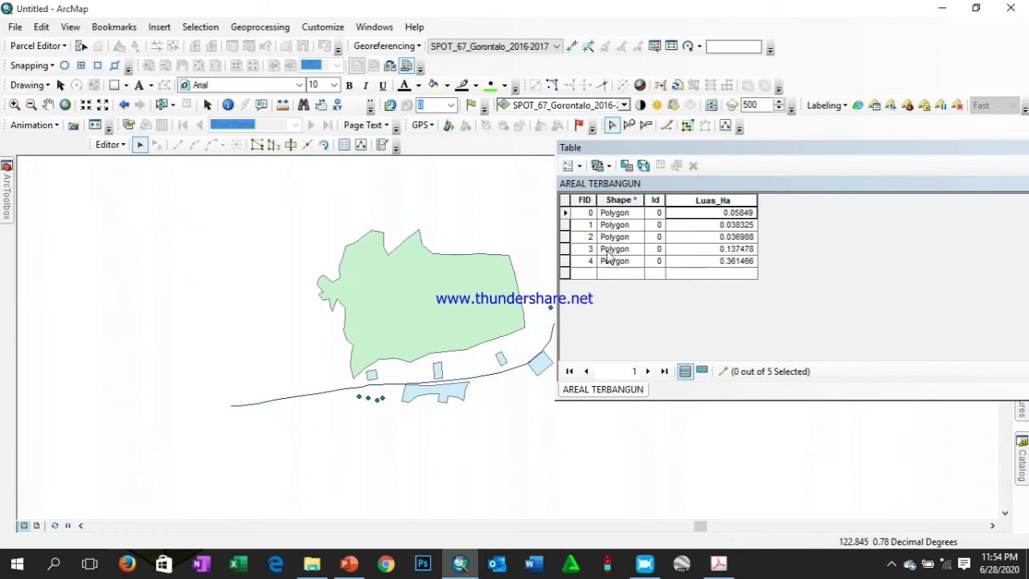
# Select all five AREAL TERBANGUN records and merge them into the first listed feature
pyautogui.click(566, 213)
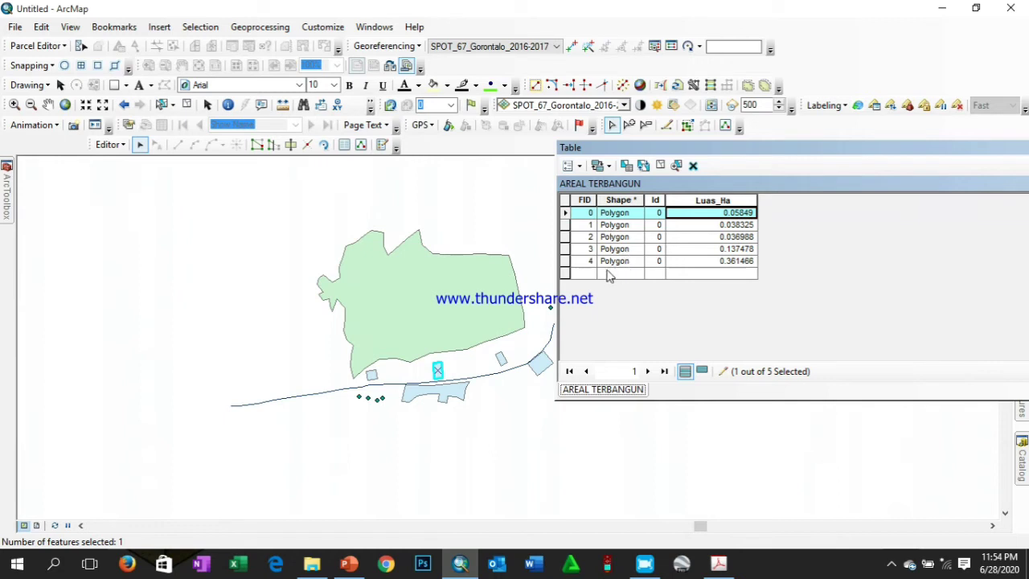
pyautogui.keyDown('shift'); pyautogui.click(566, 262); pyautogui.keyUp('shift')
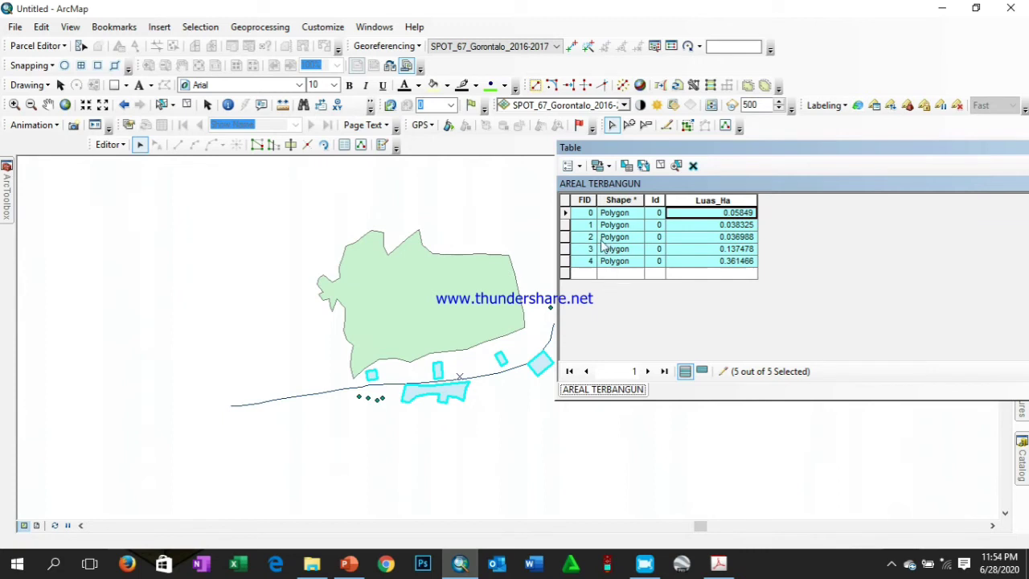
pyautogui.click(566, 213)
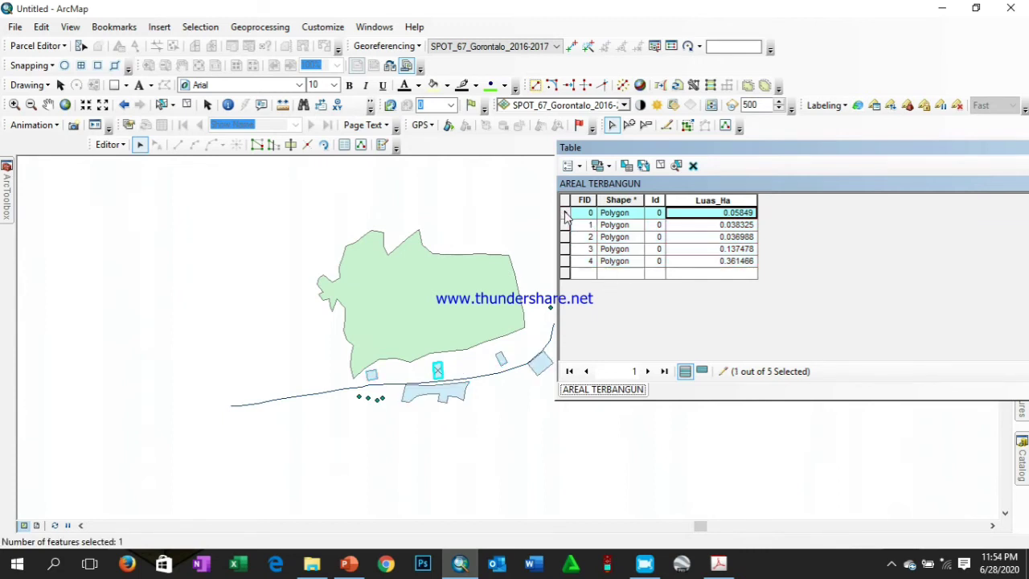
pyautogui.keyDown('shift'); pyautogui.click(566, 264); pyautogui.keyUp('shift')
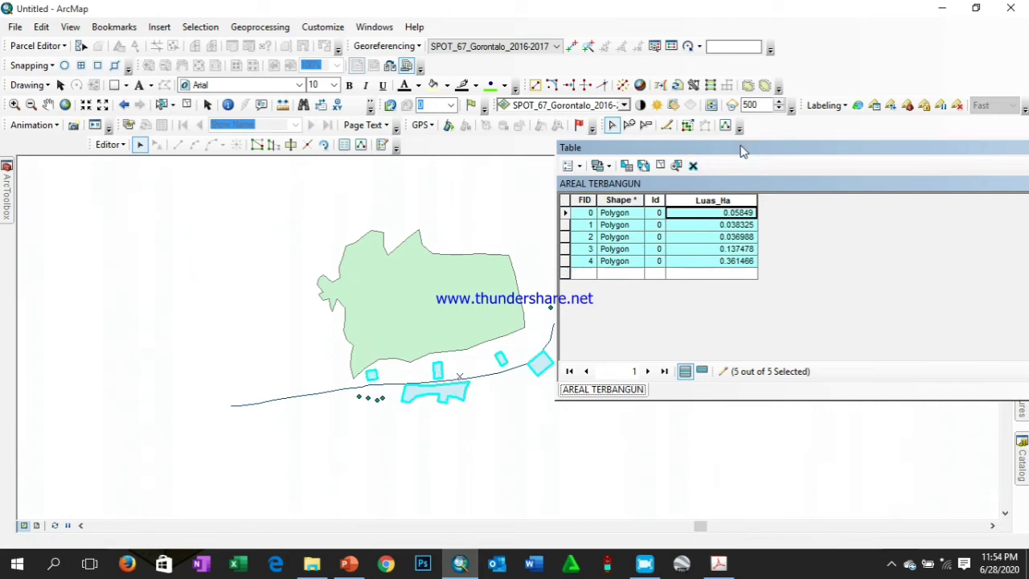
pyautogui.moveTo(742, 153); pyautogui.dragTo(851, 163)
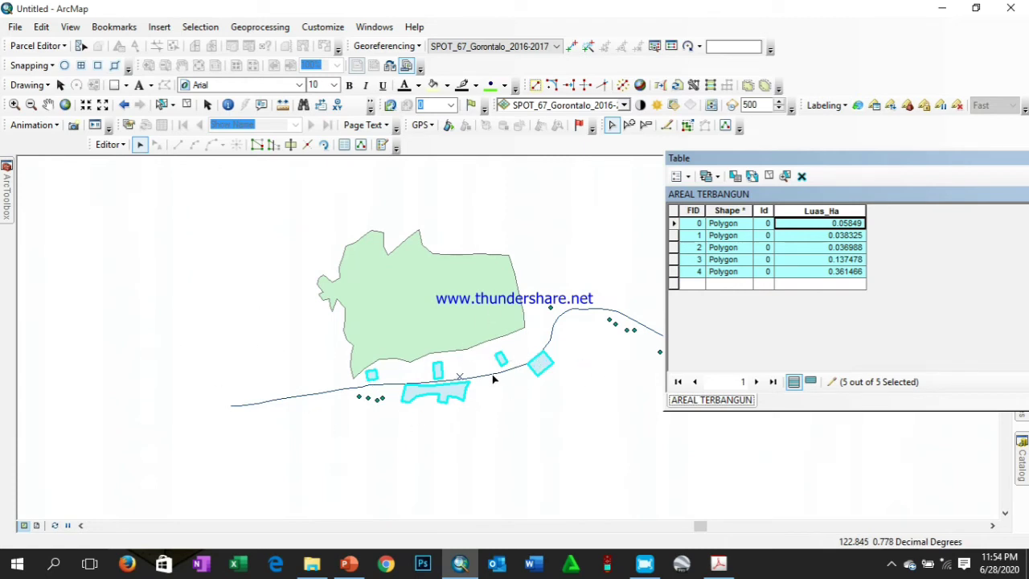
pyautogui.click(110, 144)
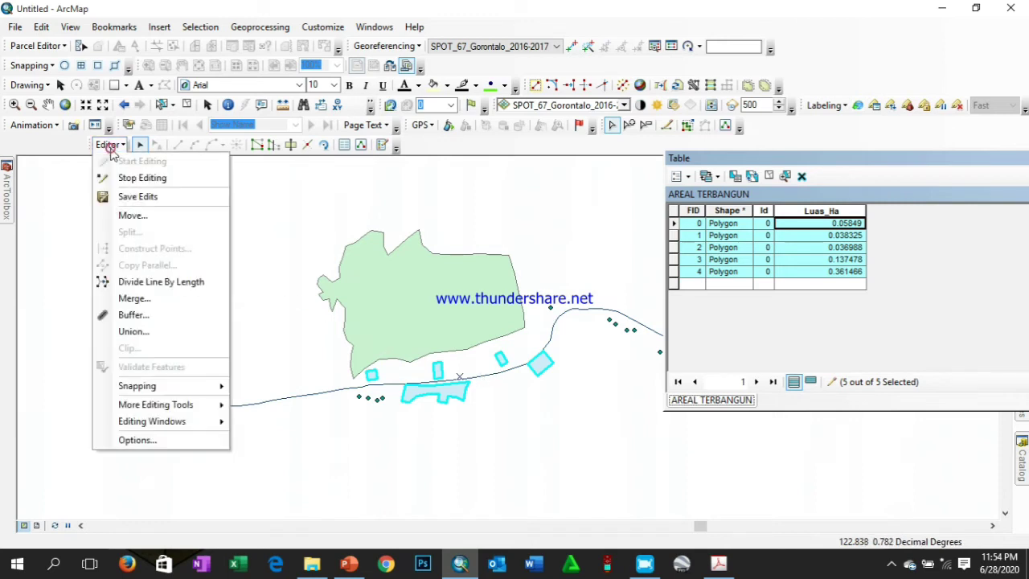
pyautogui.click(156, 300)
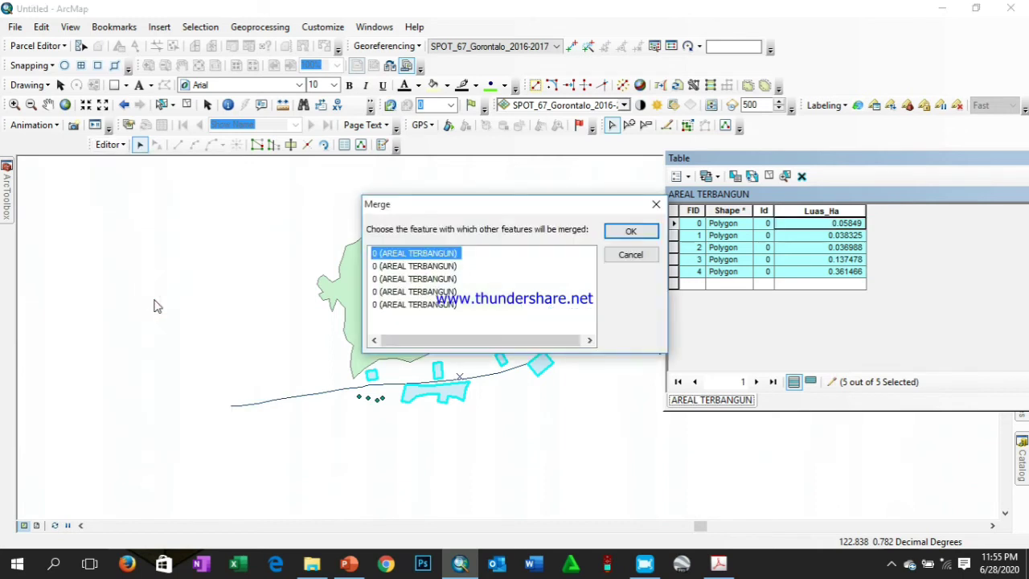
pyautogui.click(632, 233)
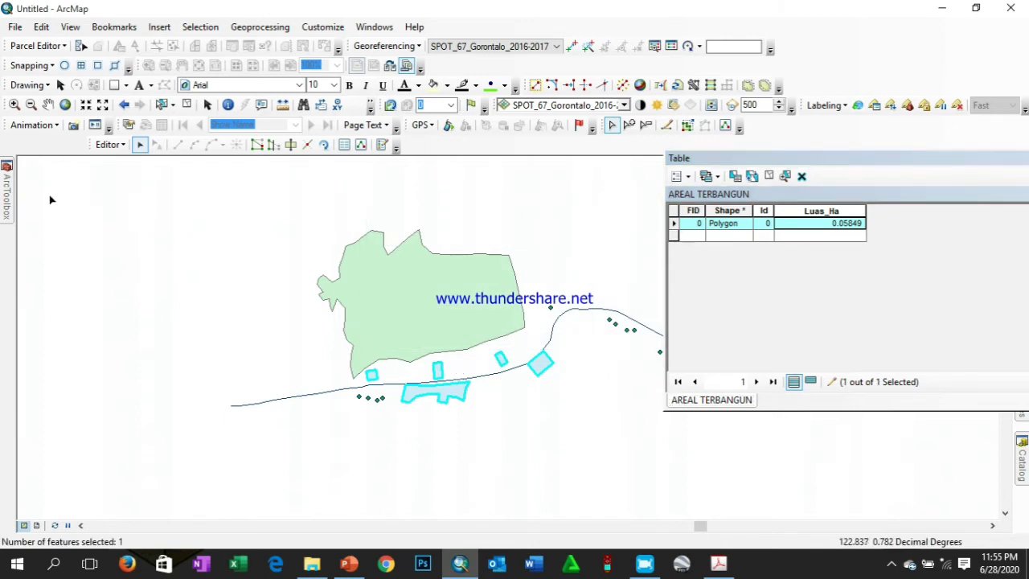
# Save the merge edits and stop the edit session
pyautogui.click(118, 145)
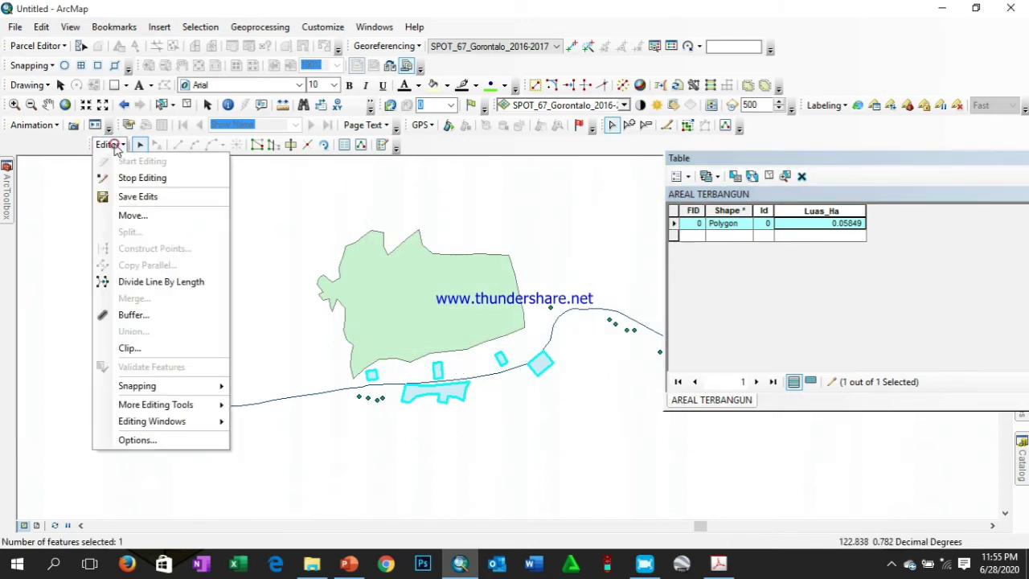
pyautogui.click(131, 197)
pyautogui.click(114, 145)
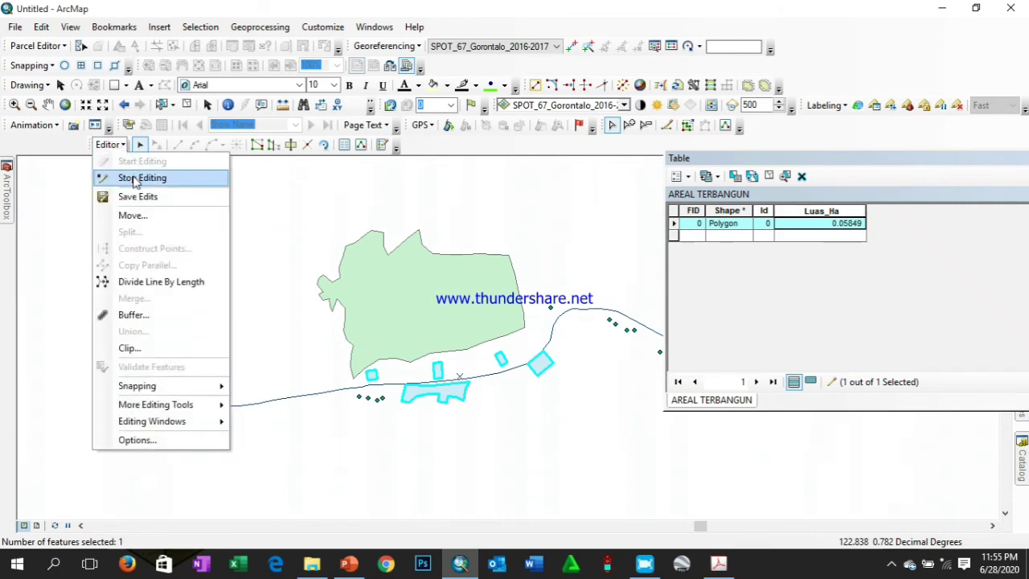
pyautogui.click(138, 178)
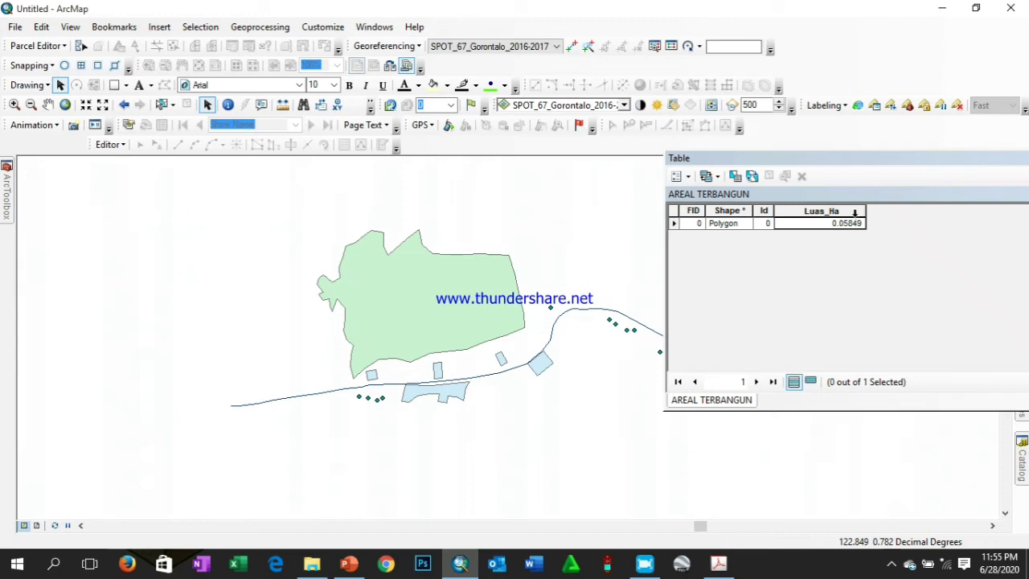
# Recalculate the merged polygon's area in hectares into Luas_Ha, using the data source's coordinate system WGS 1984 UTM Zone 51N
pyautogui.click(854, 211)
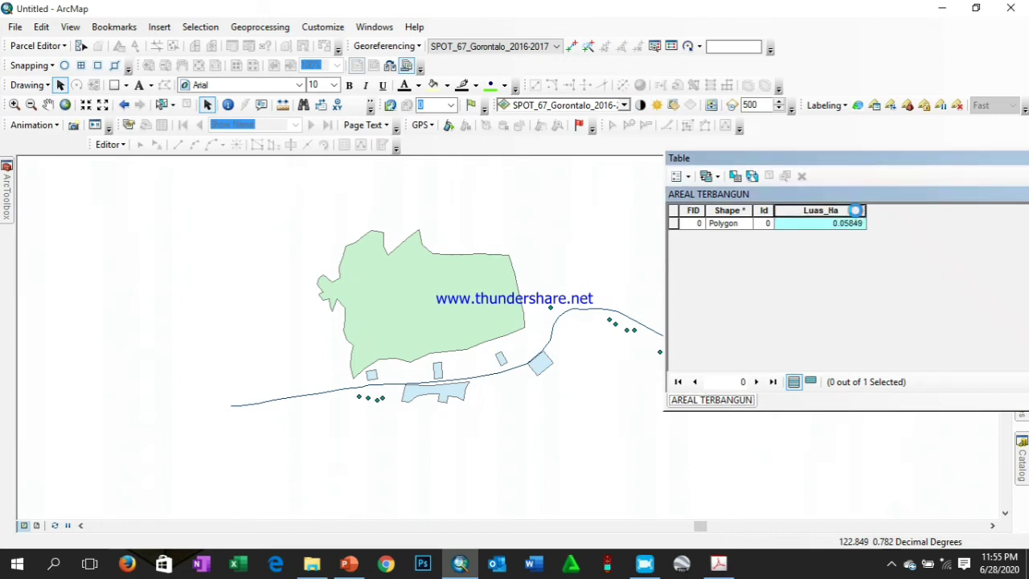
pyautogui.rightClick(857, 212)
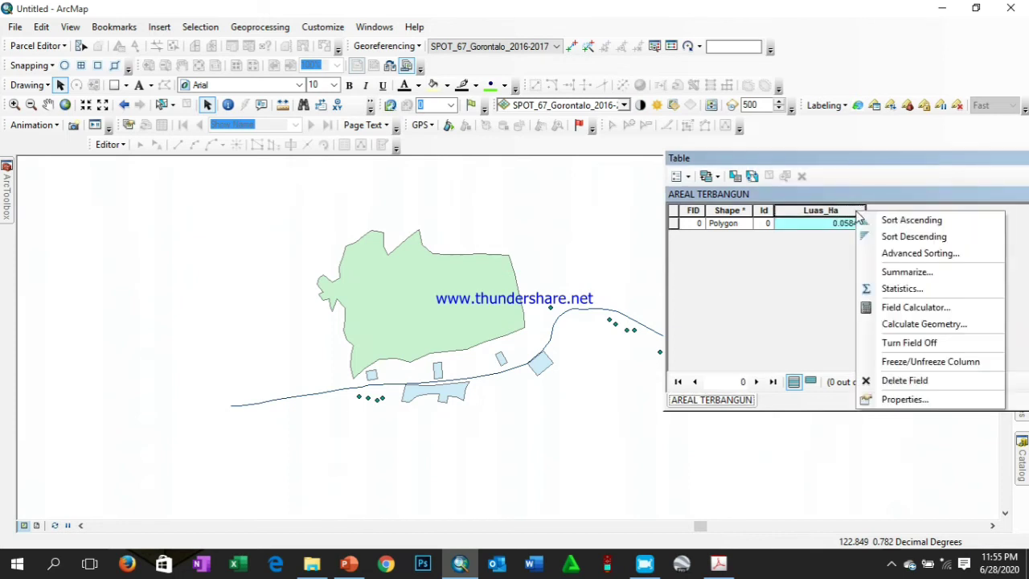
pyautogui.click(919, 325)
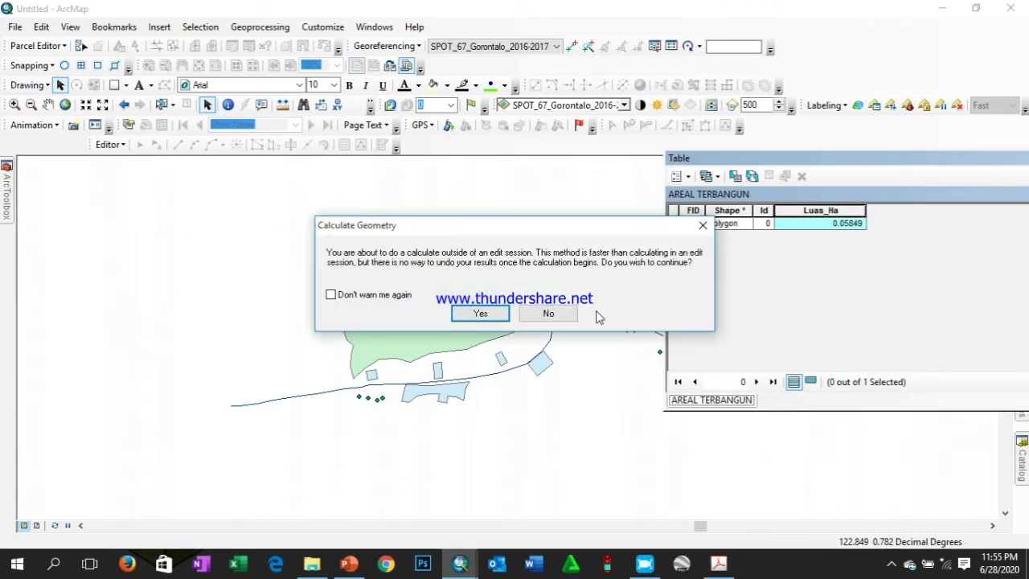
pyautogui.click(478, 313)
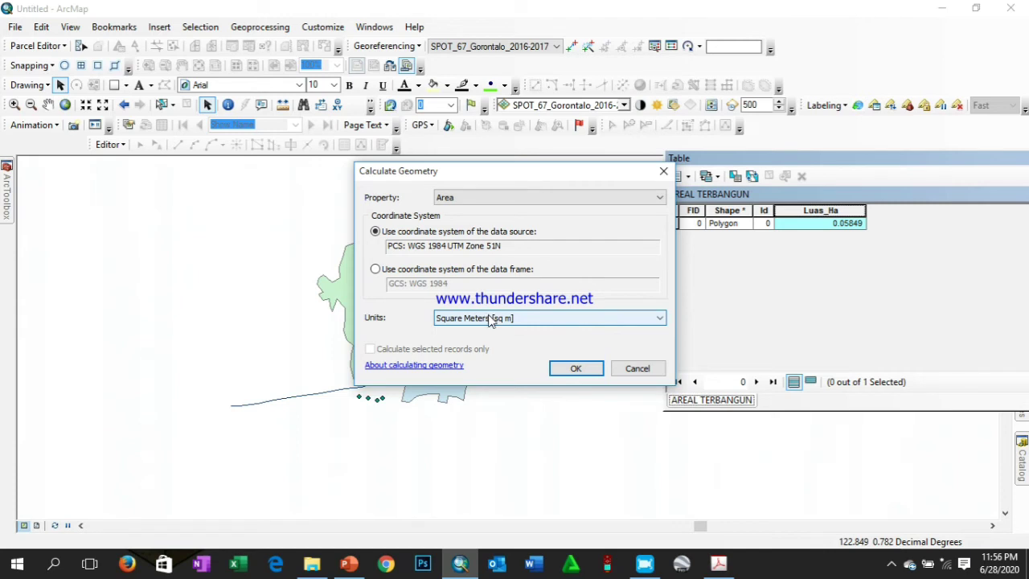
pyautogui.click(491, 318)
pyautogui.click(484, 318)
pyautogui.click(489, 319)
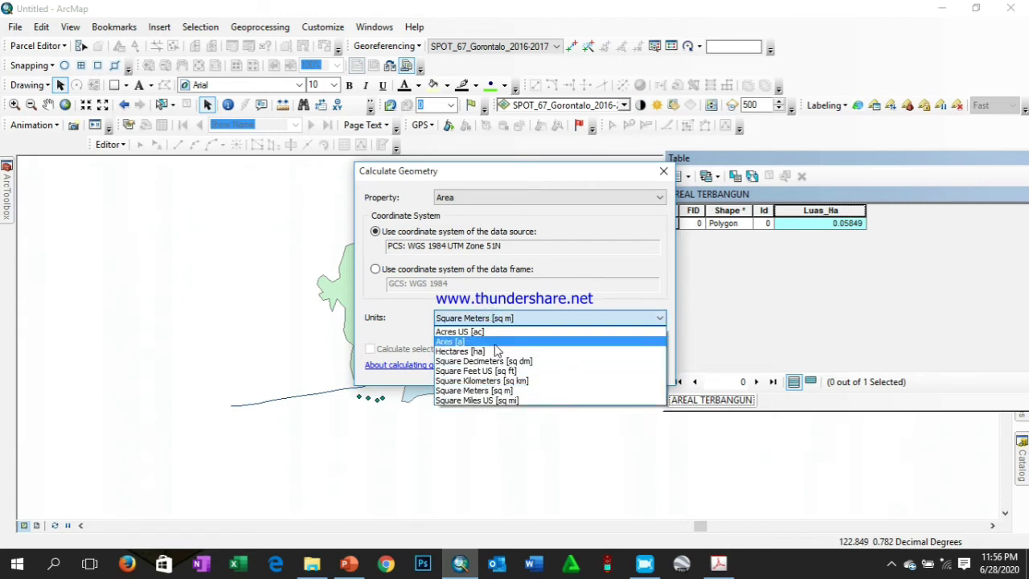
pyautogui.click(493, 351)
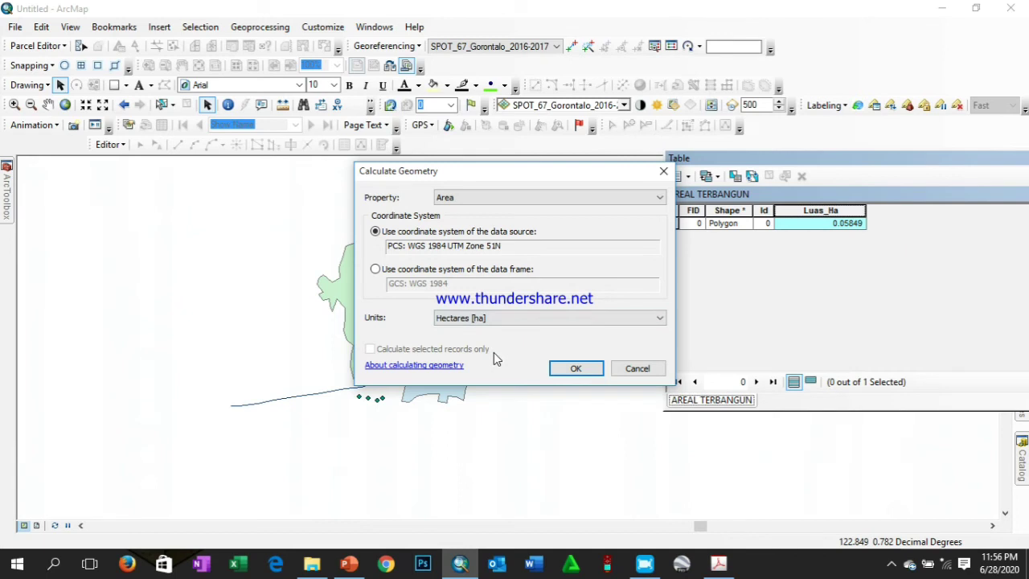
pyautogui.click(591, 371)
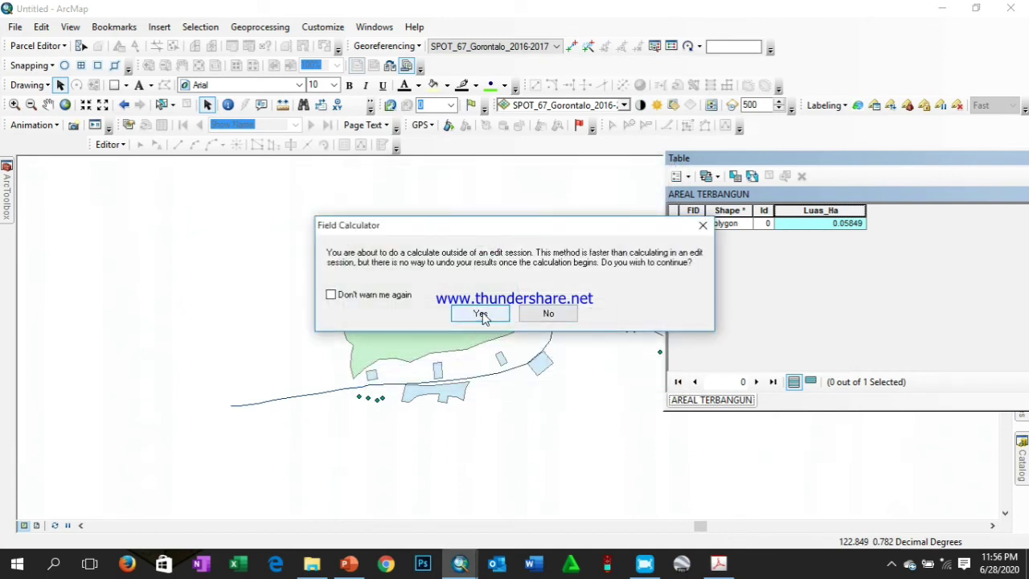
pyautogui.click(498, 314)
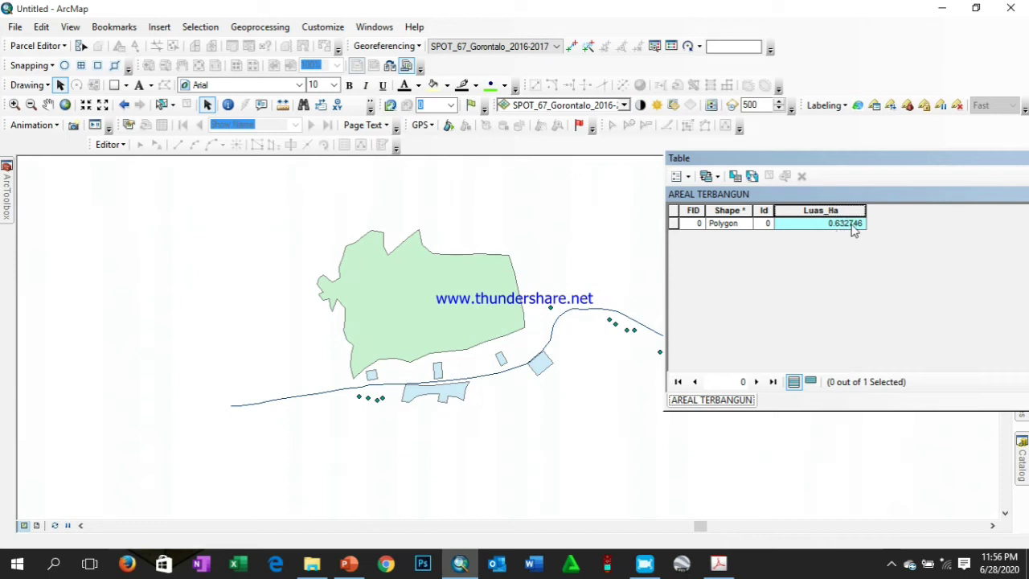
# Bring the AREAL TERBANGUN attribute table fully into view and close it
pyautogui.moveTo(852, 159); pyautogui.dragTo(821, 168)
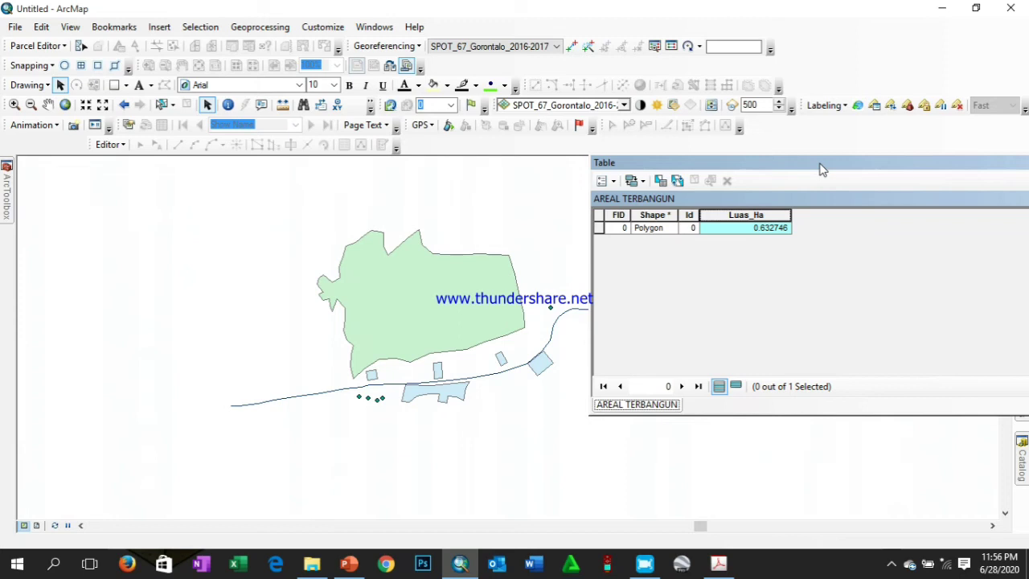
pyautogui.moveTo(822, 169); pyautogui.dragTo(697, 91)
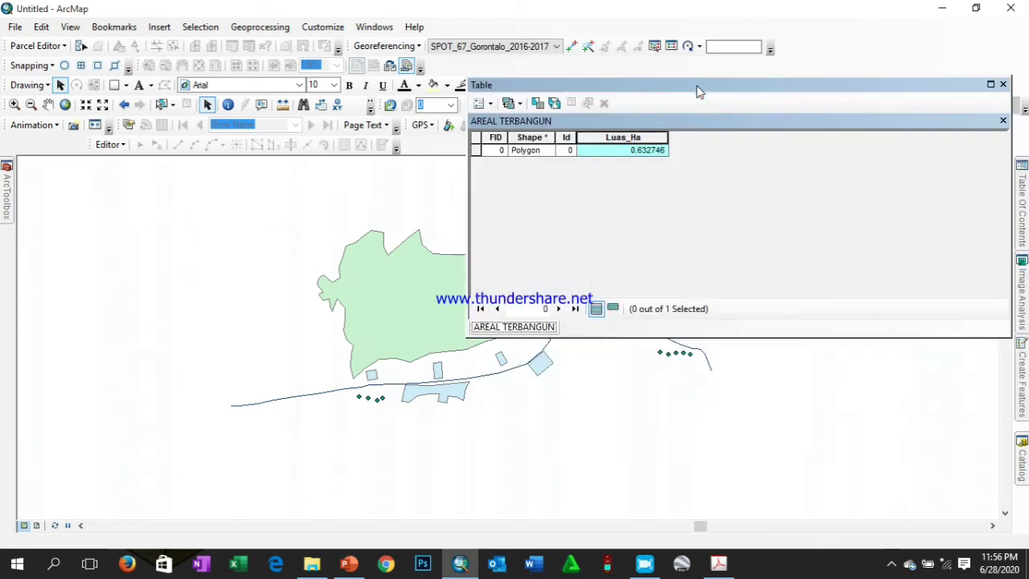
pyautogui.moveTo(776, 88); pyautogui.dragTo(688, 91)
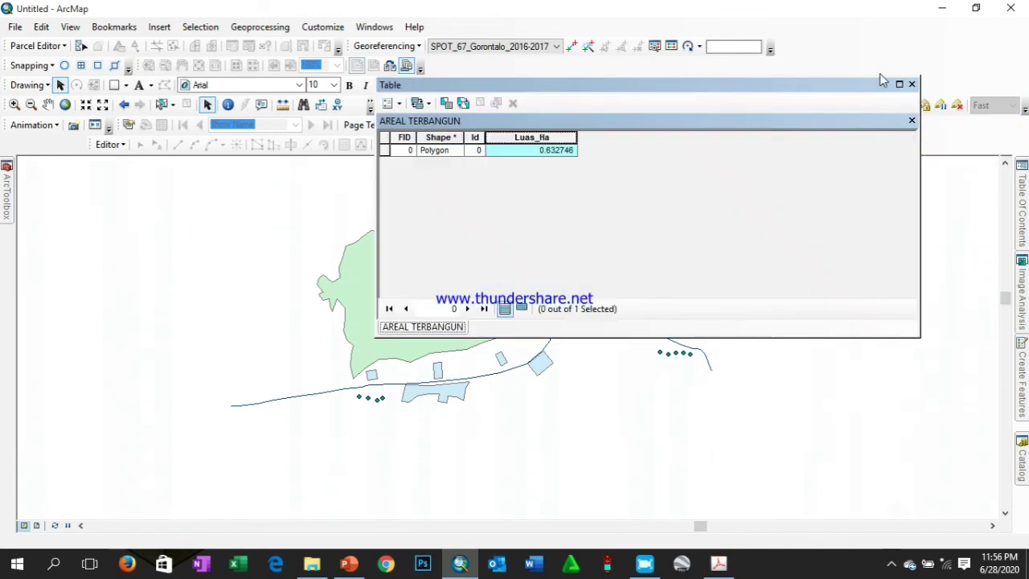
pyautogui.click(911, 83)
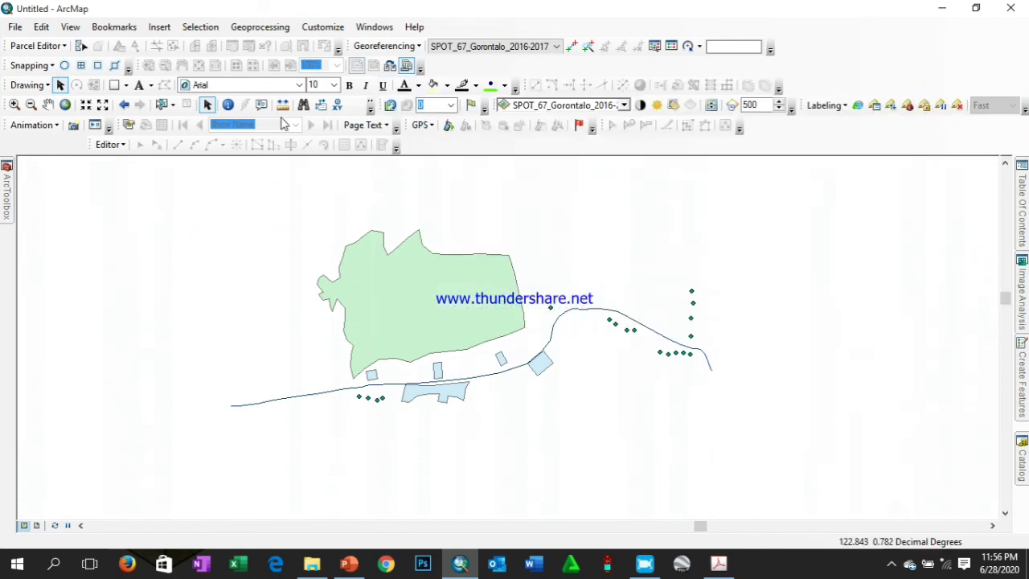
# Open the attribute table of the VEGETASI layer and place it clear of the vegetation polygon
pyautogui.click(48, 105)
pyautogui.moveTo(435, 284); pyautogui.dragTo(412, 277)
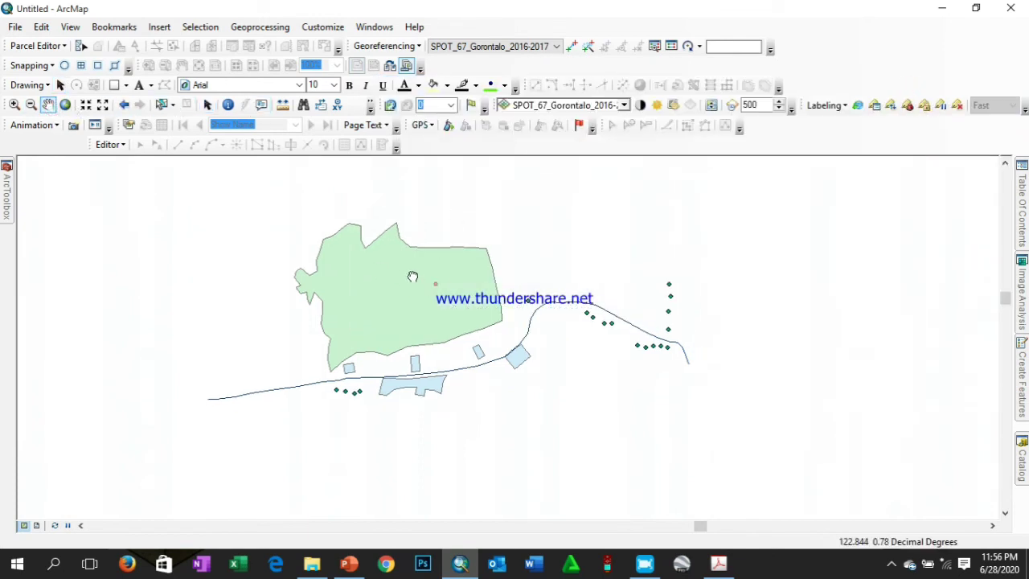
pyautogui.scroll(-2, 412, 280)
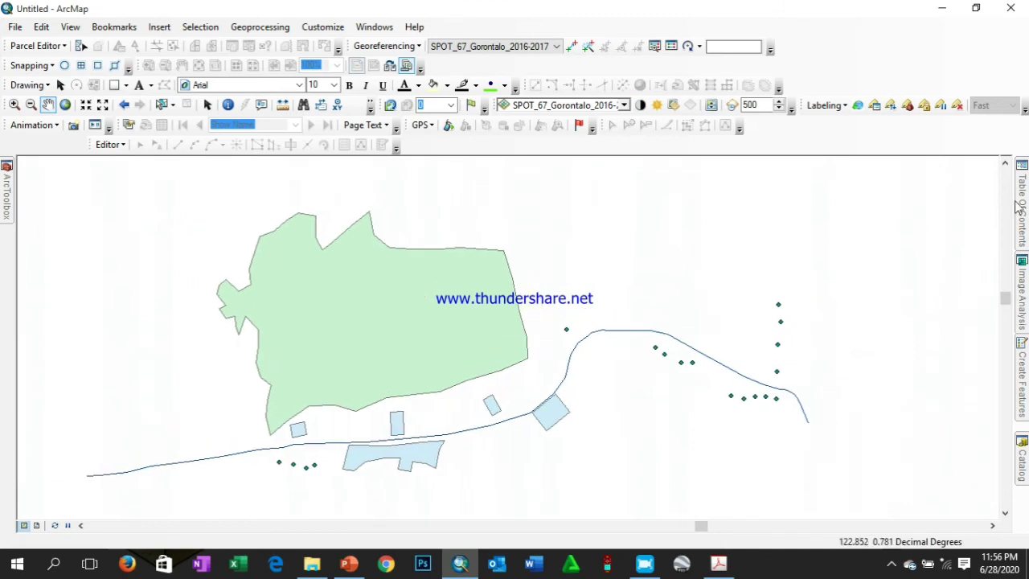
pyautogui.moveTo(1022, 207)
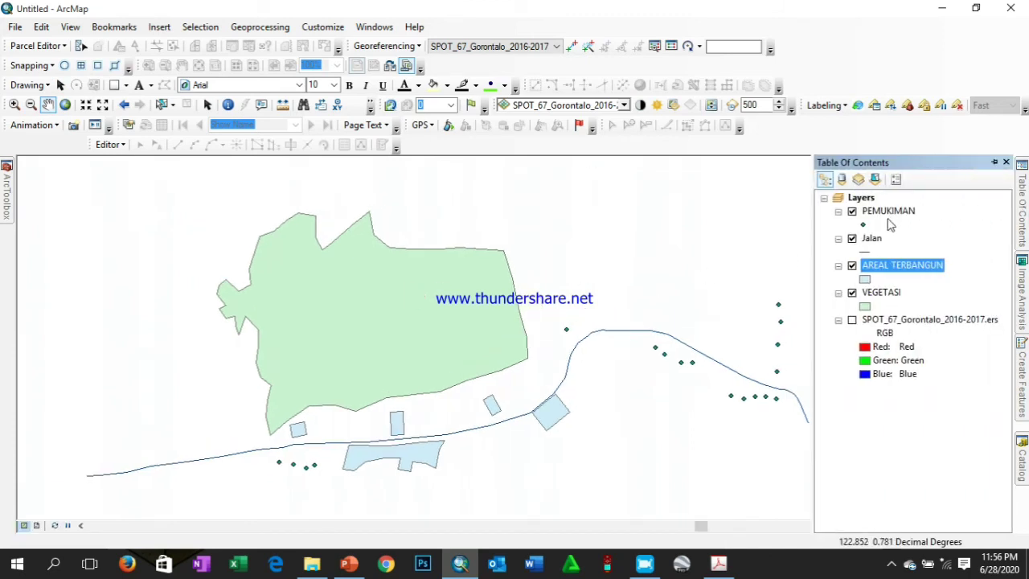
pyautogui.click(881, 293)
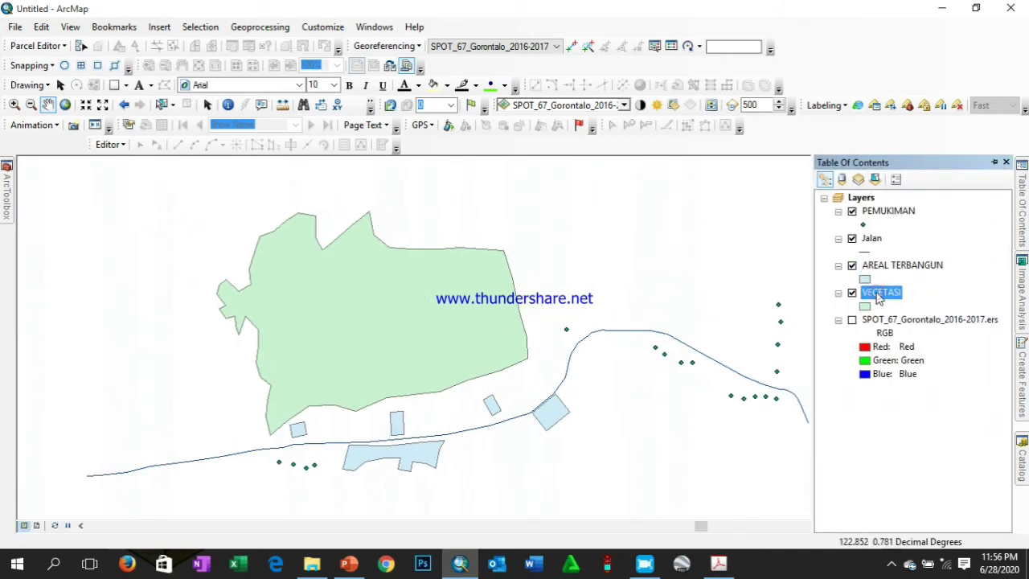
pyautogui.rightClick(880, 296)
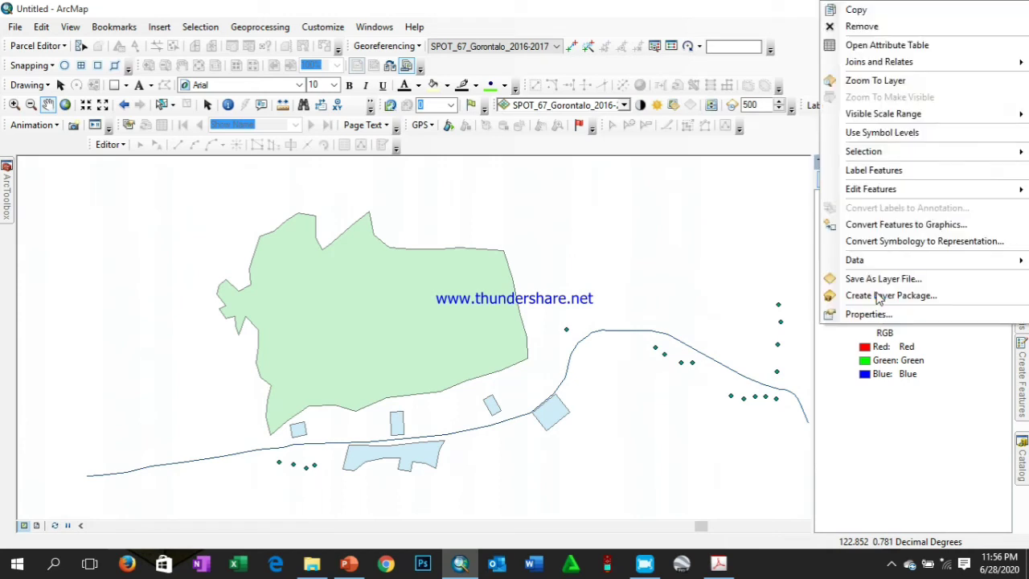
pyautogui.click(988, 48)
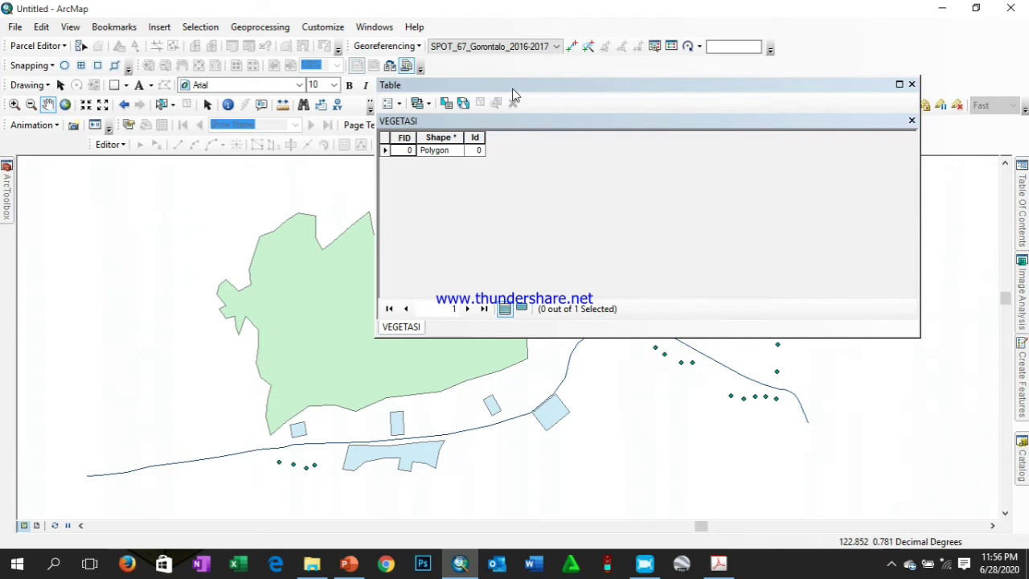
pyautogui.moveTo(515, 86); pyautogui.dragTo(717, 108)
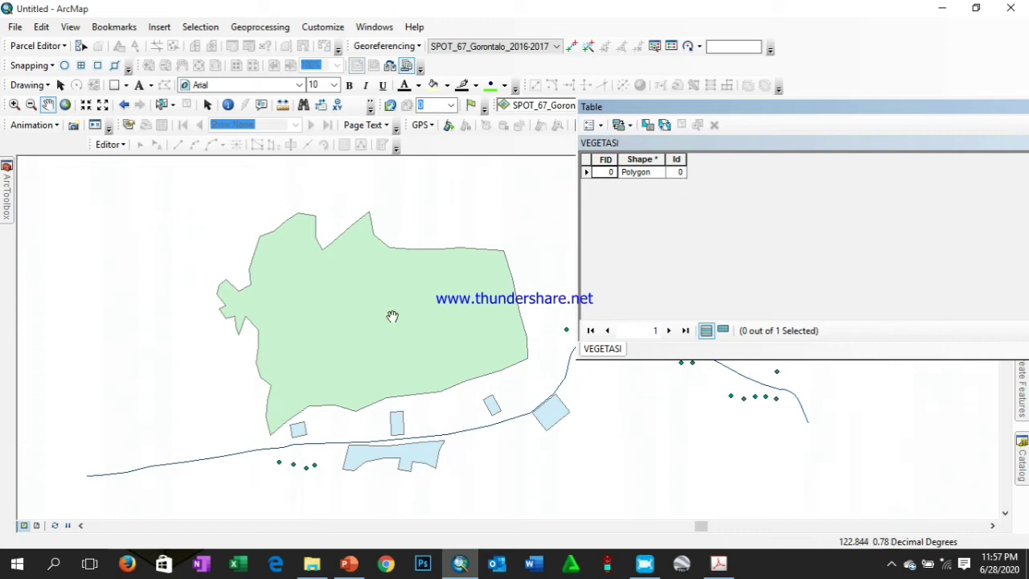
pyautogui.moveTo(416, 290); pyautogui.dragTo(354, 293)
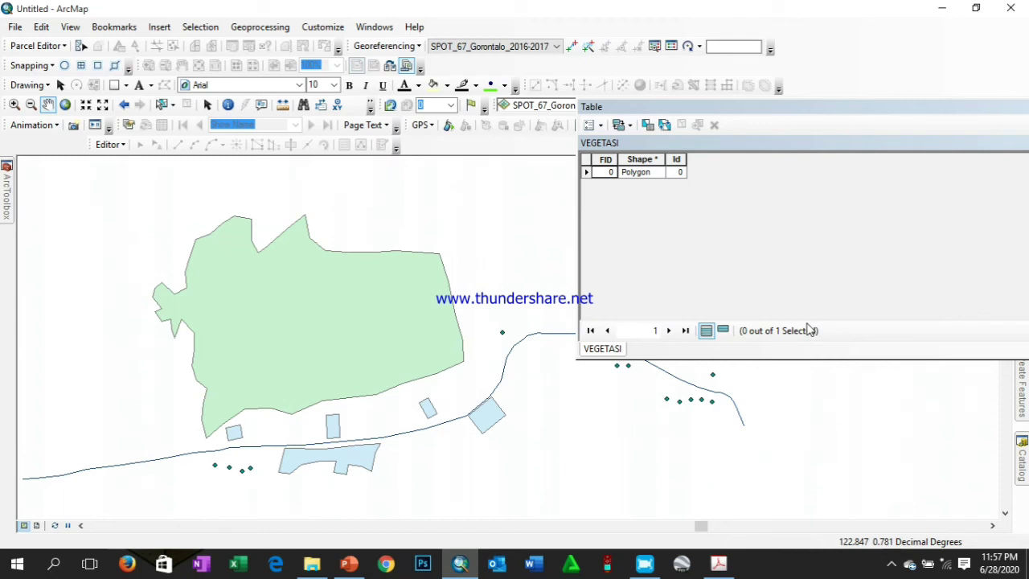
# Add a field named Luas_ha of type Double to the VEGETASI attribute table
pyautogui.click(595, 125)
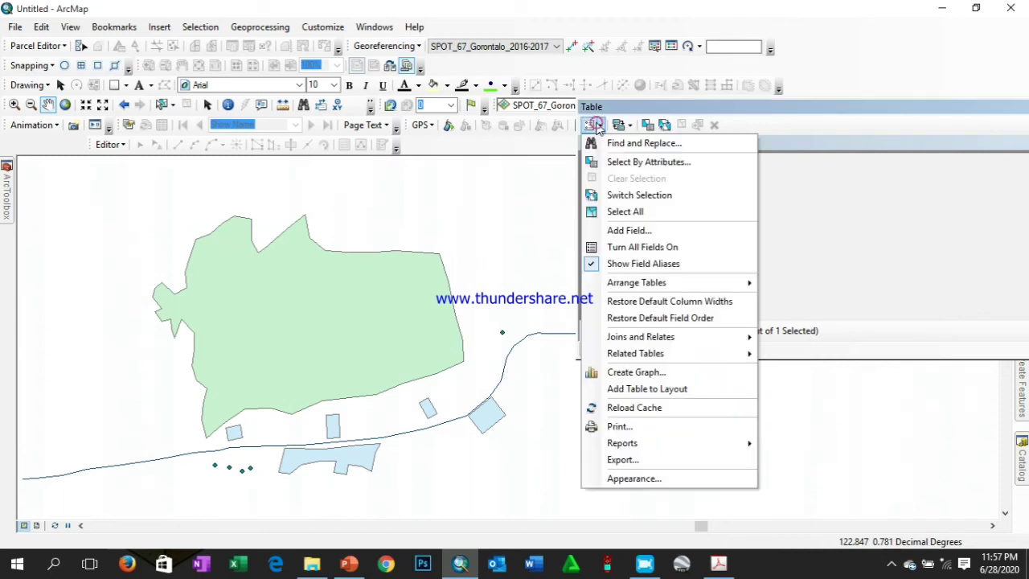
pyautogui.click(661, 231)
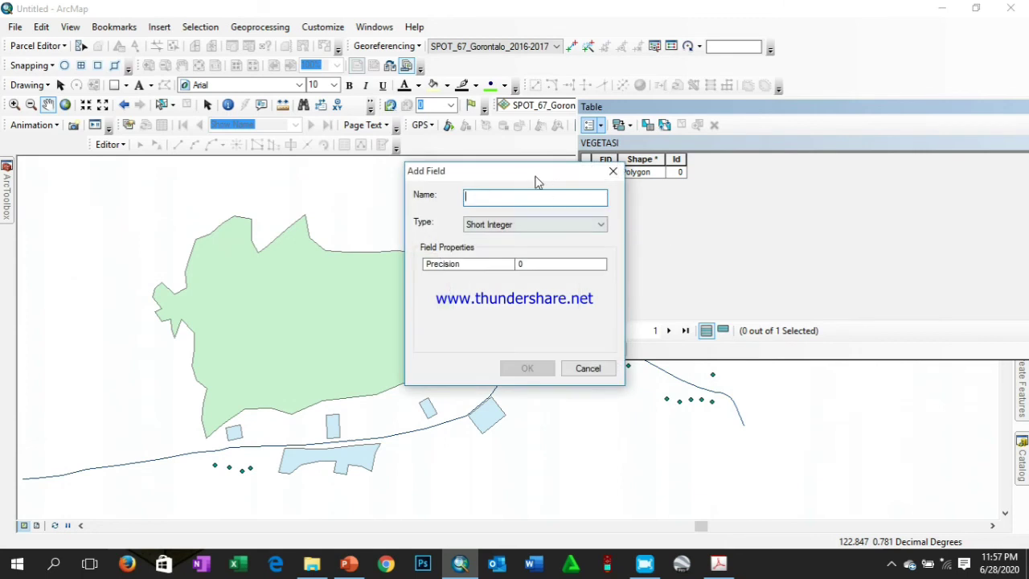
pyautogui.write('Luas')
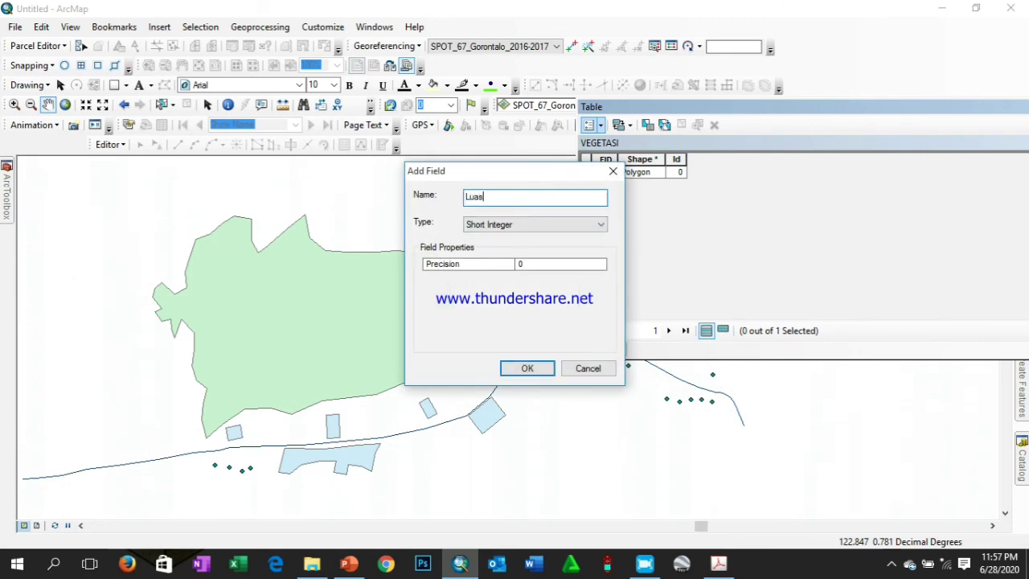
pyautogui.write('_ha')
pyautogui.click(465, 224)
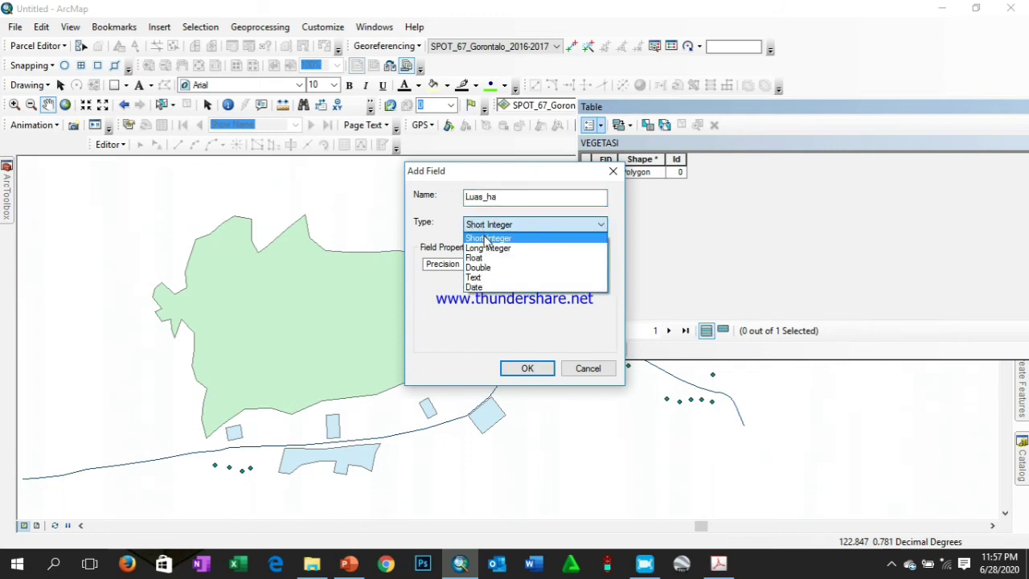
pyautogui.click(497, 267)
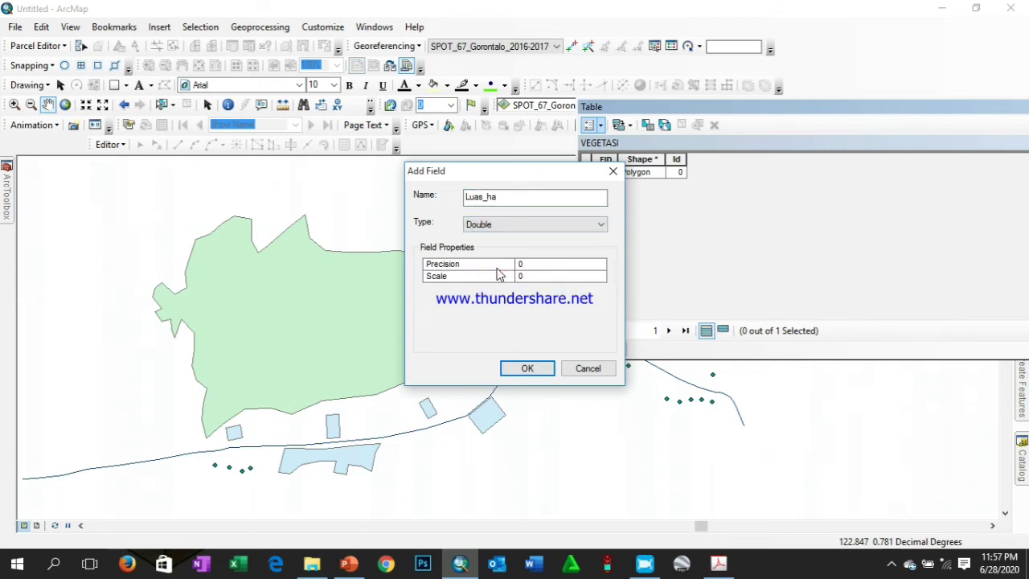
pyautogui.click(549, 367)
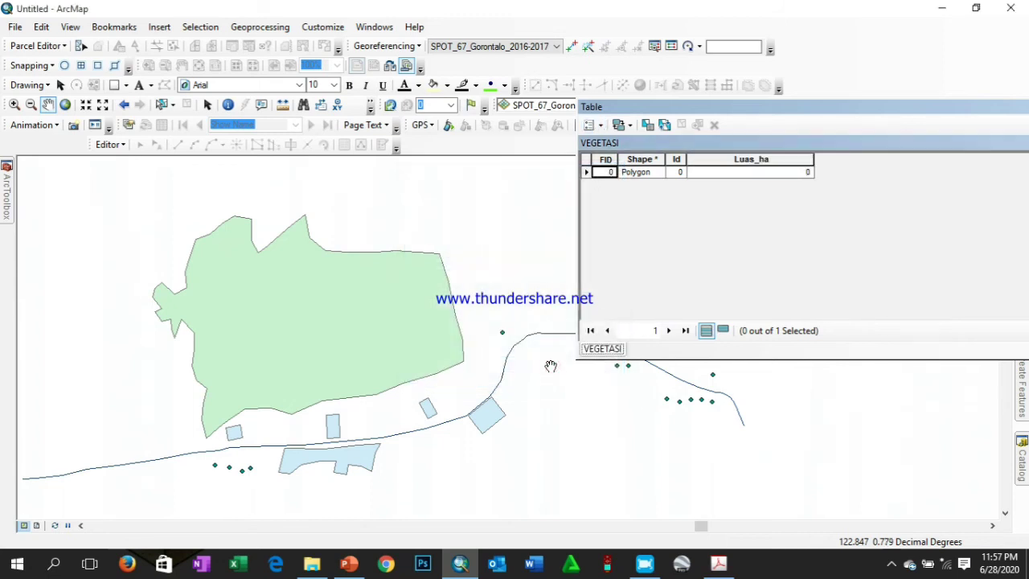
# Calculate the vegetation polygon's area in hectares into Luas_ha, using the data source's coordinate system WGS 1984 UTM Zone 51N
pyautogui.click(787, 158)
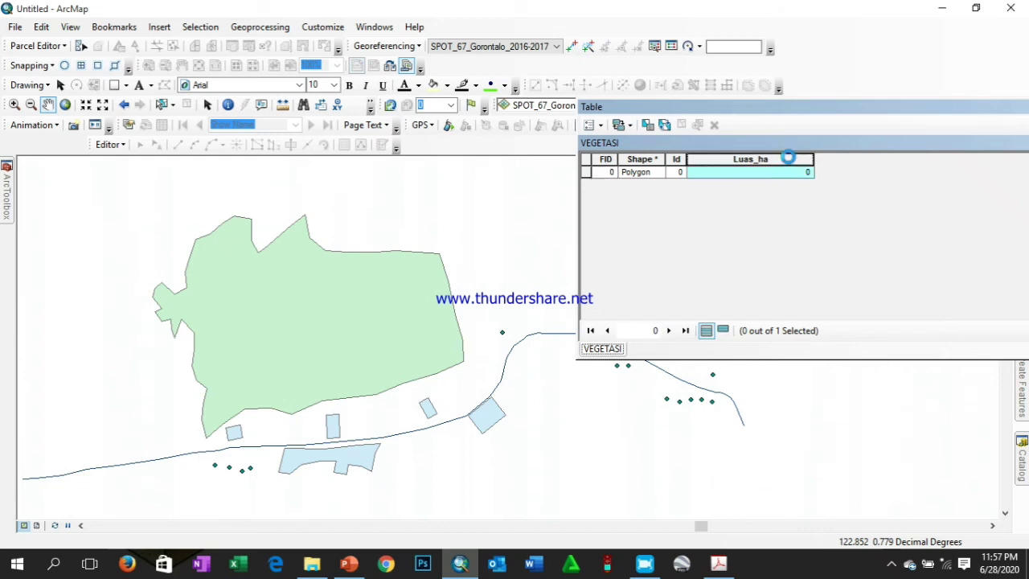
pyautogui.rightClick(788, 158)
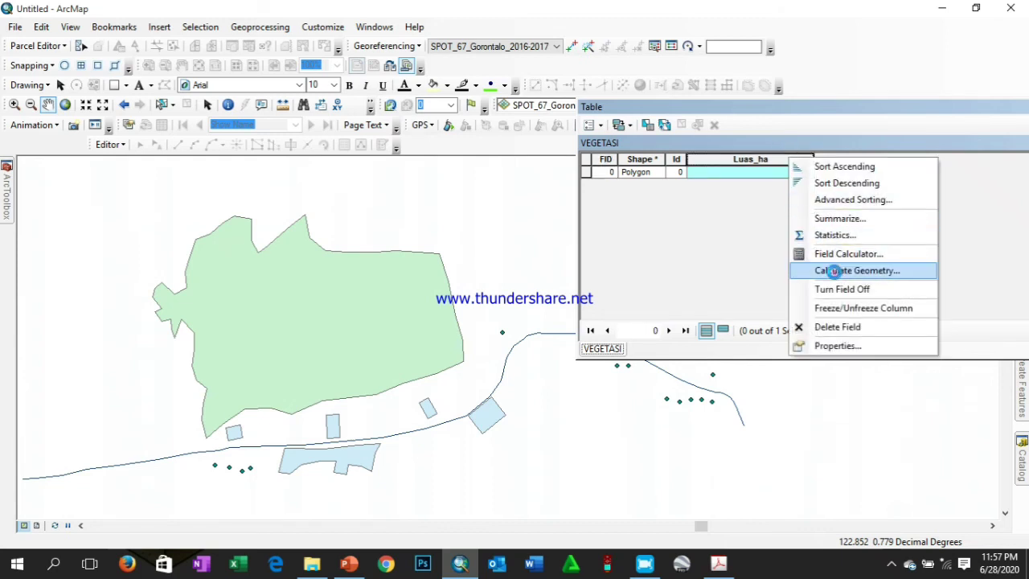
pyautogui.click(832, 271)
pyautogui.click(478, 313)
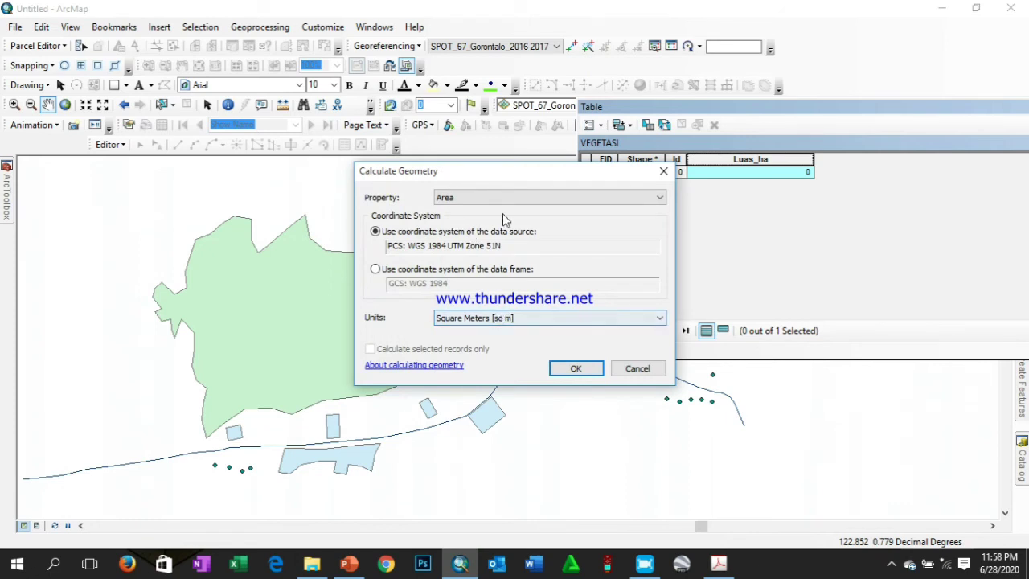
pyautogui.click(559, 322)
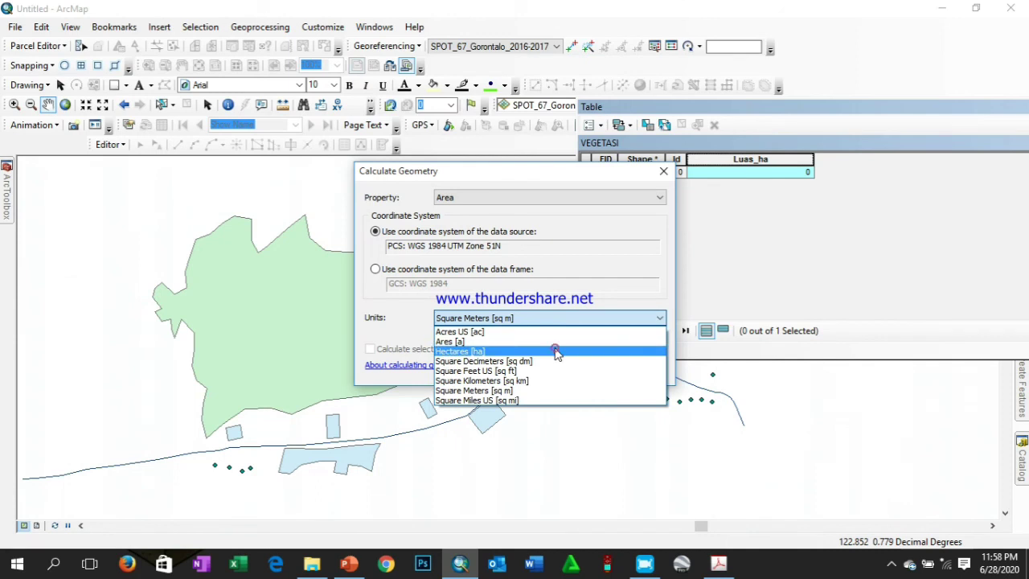
pyautogui.click(557, 352)
pyautogui.moveTo(534, 176); pyautogui.dragTo(498, 159)
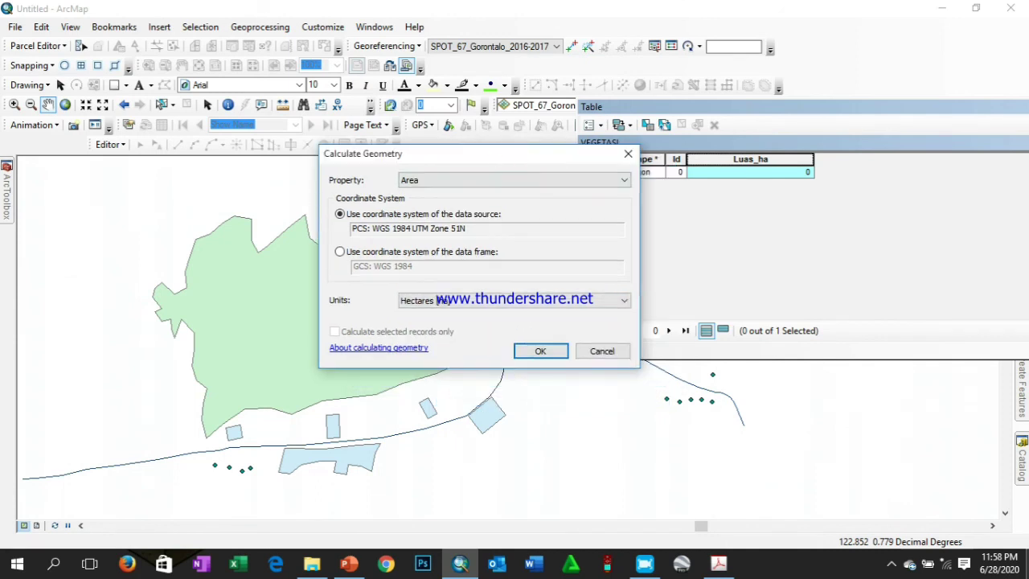
pyautogui.click(563, 351)
pyautogui.click(476, 315)
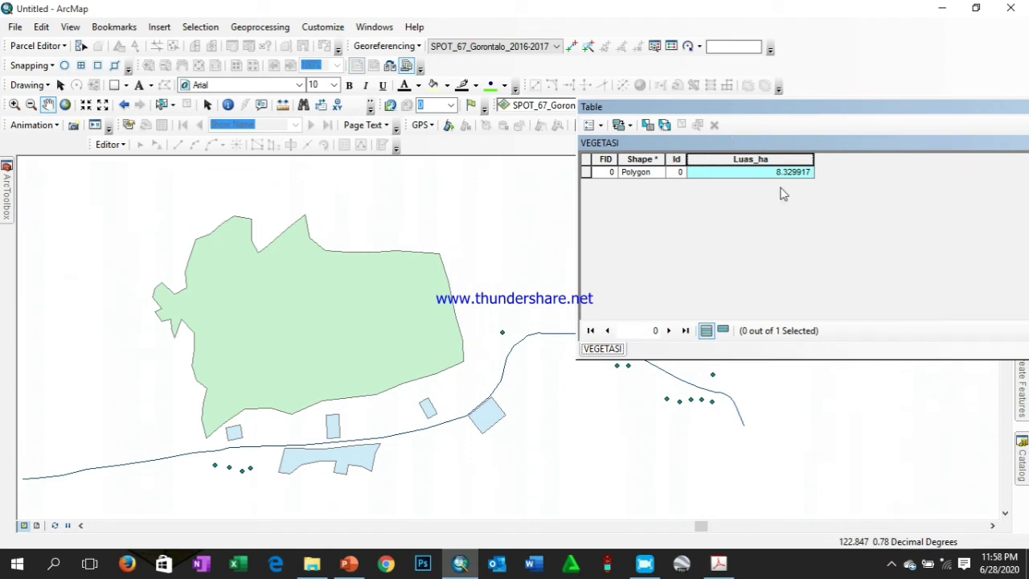
# Bring the VEGETASI attribute table fully into view and close it
pyautogui.moveTo(782, 109); pyautogui.dragTo(734, 53)
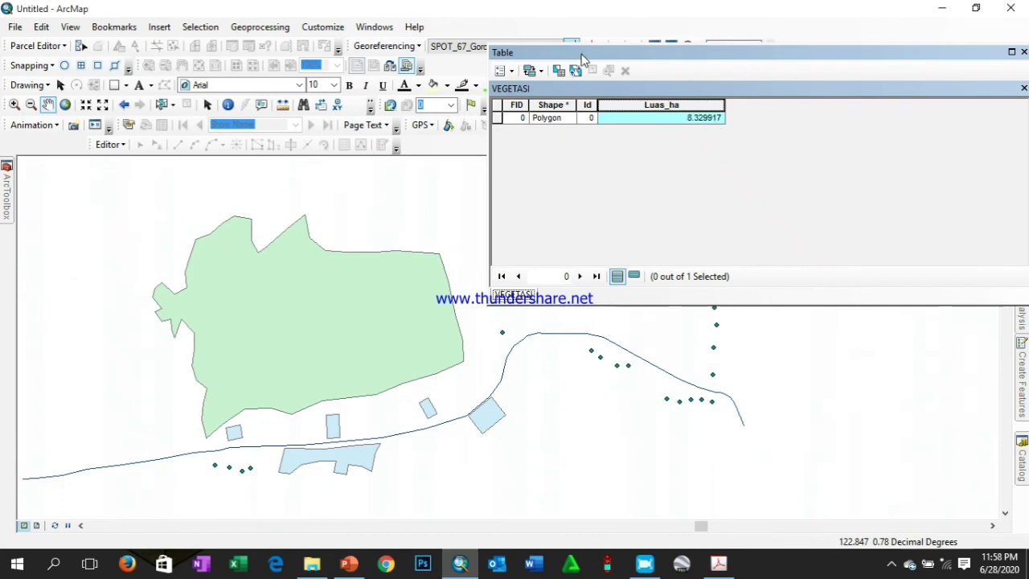
pyautogui.moveTo(584, 58); pyautogui.dragTo(370, 93)
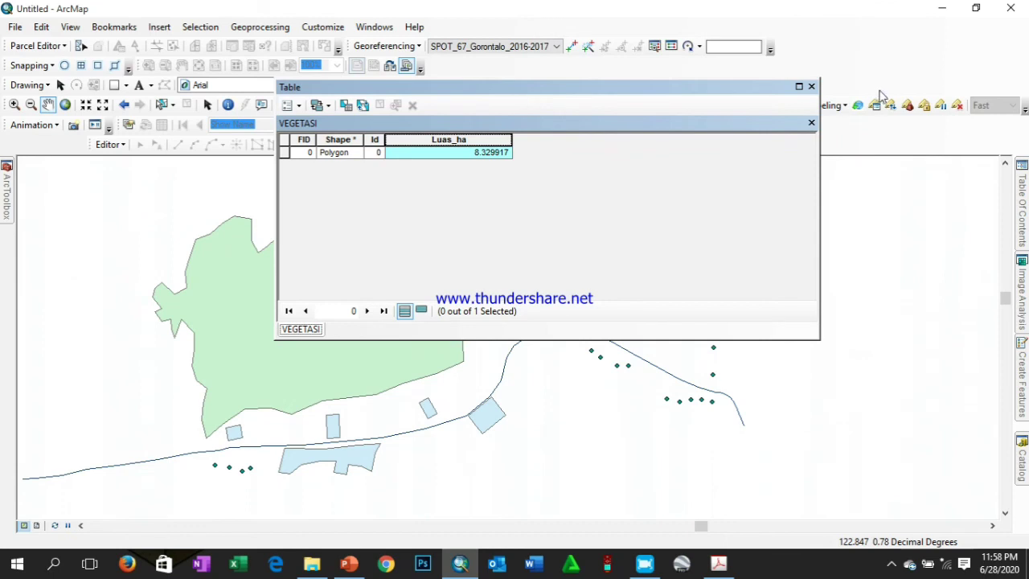
pyautogui.click(811, 86)
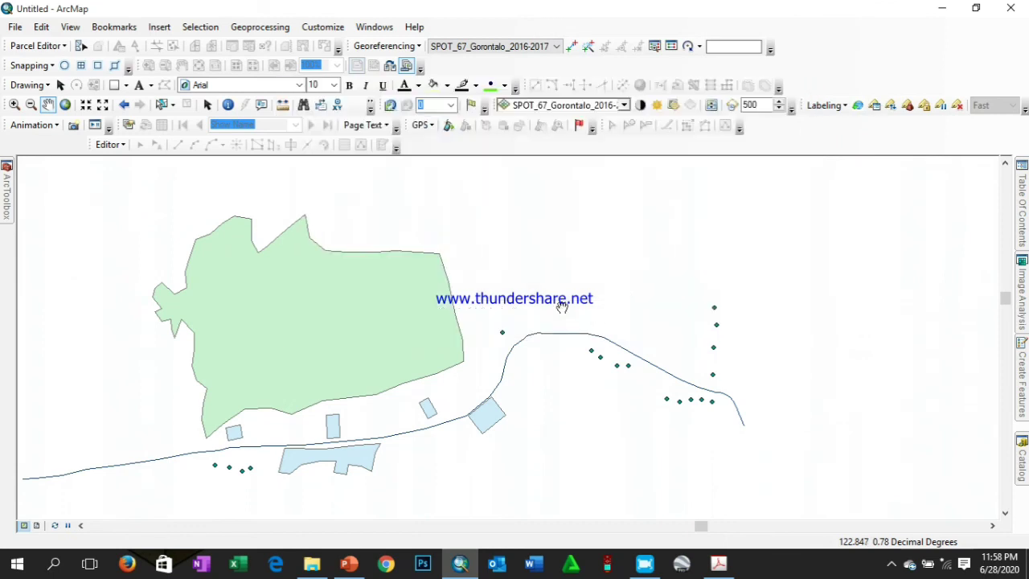
# Open the attribute table of the Jalan layer, compare it with the road line on the map, and place it fully in view
pyautogui.moveTo(563, 304); pyautogui.dragTo(656, 244)
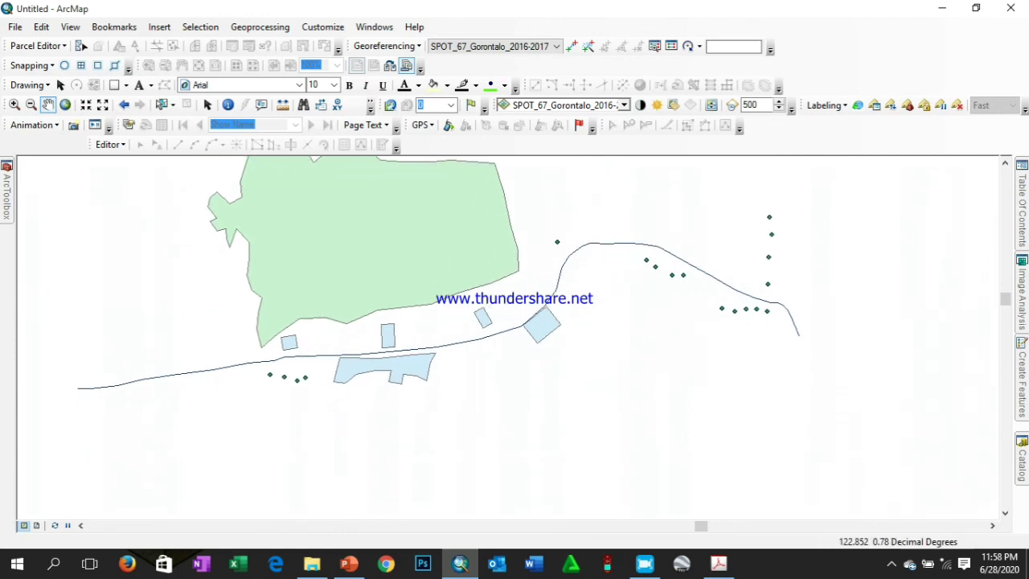
pyautogui.moveTo(1021, 210)
pyautogui.click(870, 239)
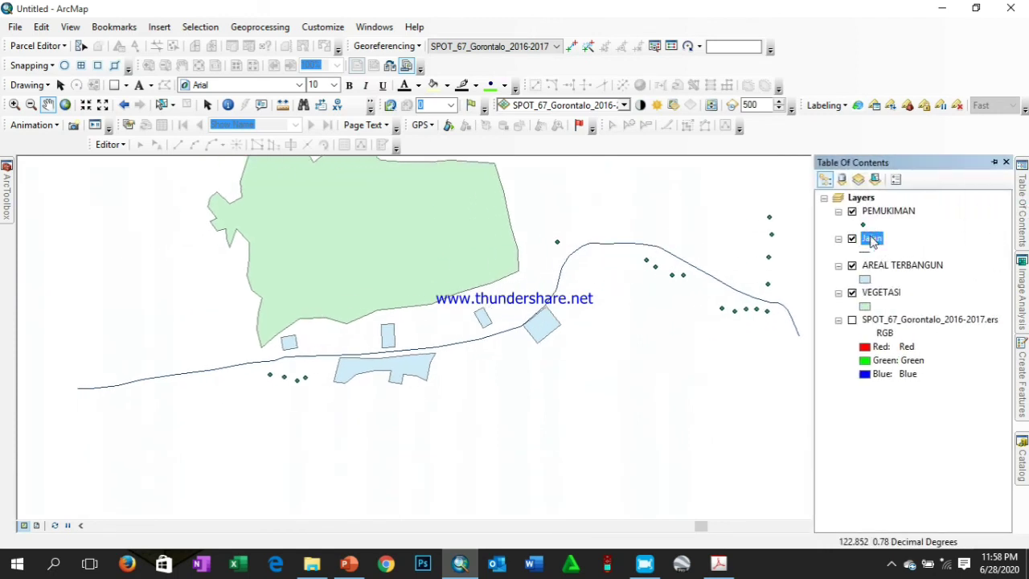
pyautogui.rightClick(872, 242)
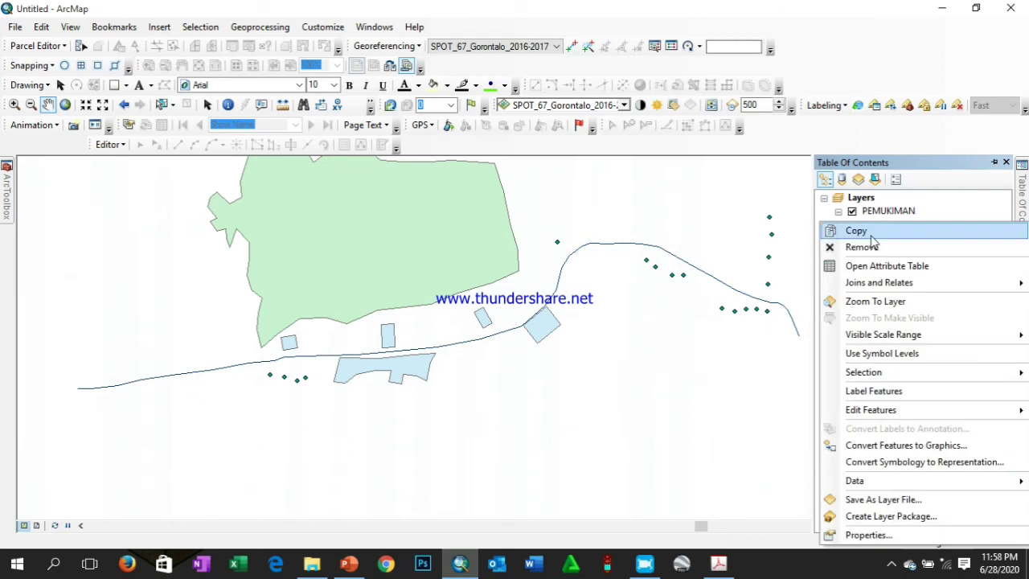
pyautogui.click(888, 266)
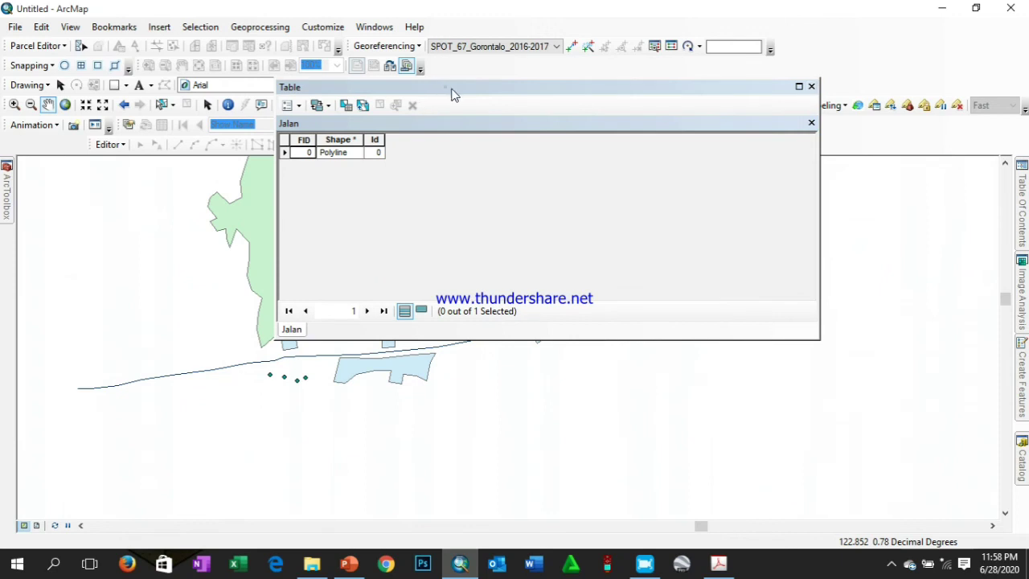
pyautogui.moveTo(452, 92); pyautogui.dragTo(735, 389)
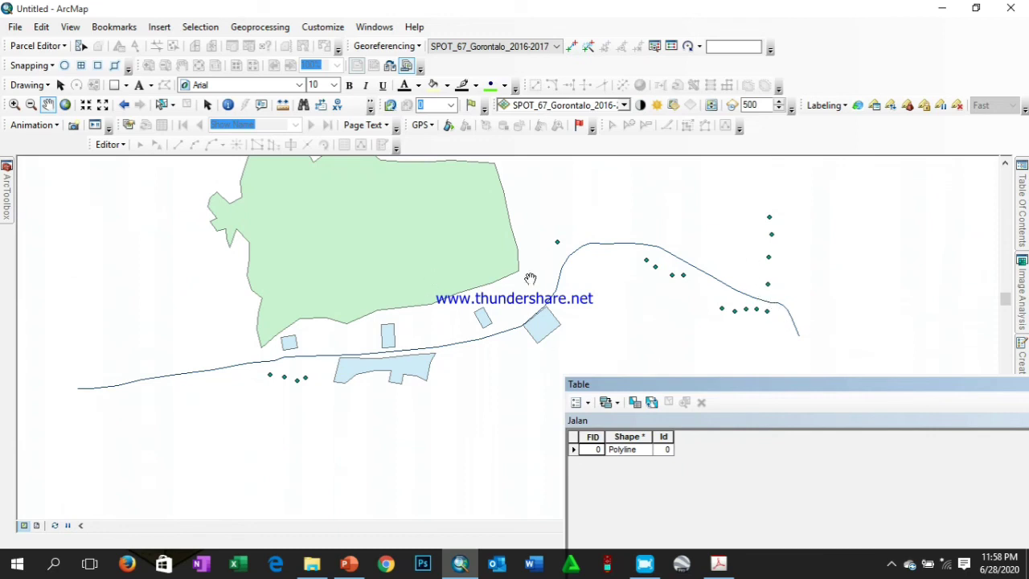
pyautogui.moveTo(875, 390); pyautogui.dragTo(696, 131)
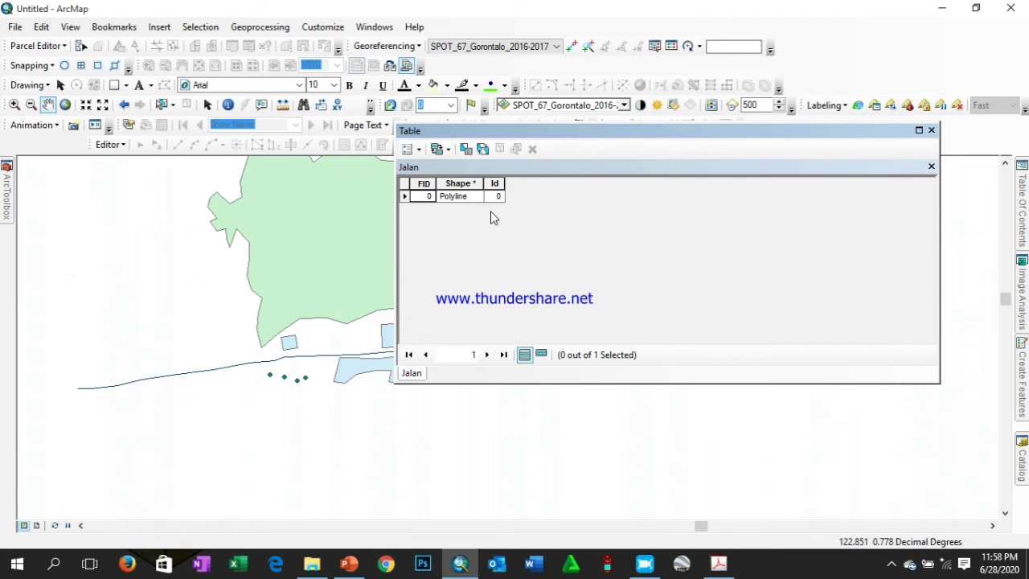
# Add a field named Panjang_Km of type Long Integer to the Jalan attribute table
pyautogui.click(410, 149)
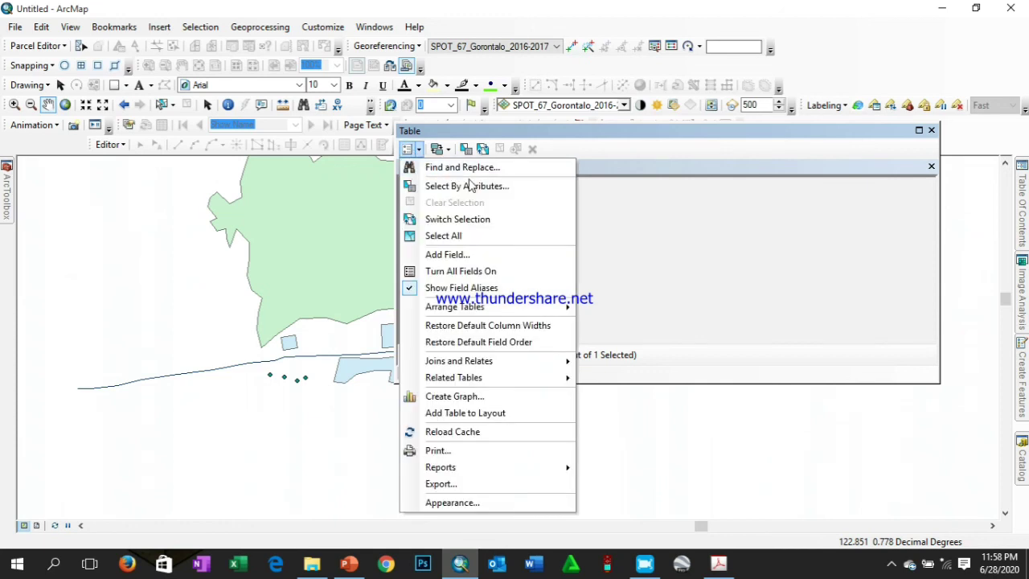
pyautogui.click(511, 255)
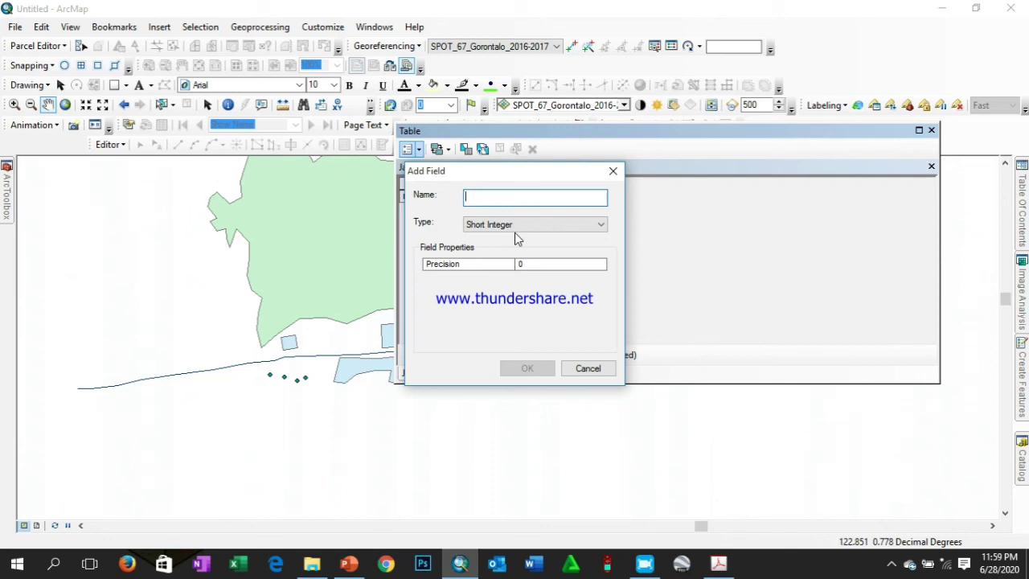
pyautogui.click(522, 227)
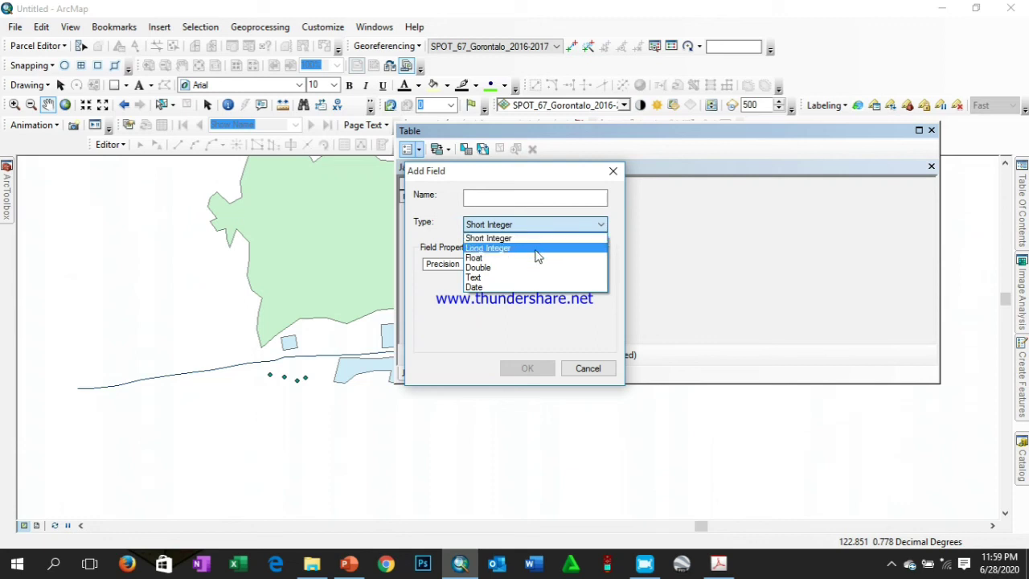
pyautogui.click(538, 256)
pyautogui.click(562, 195)
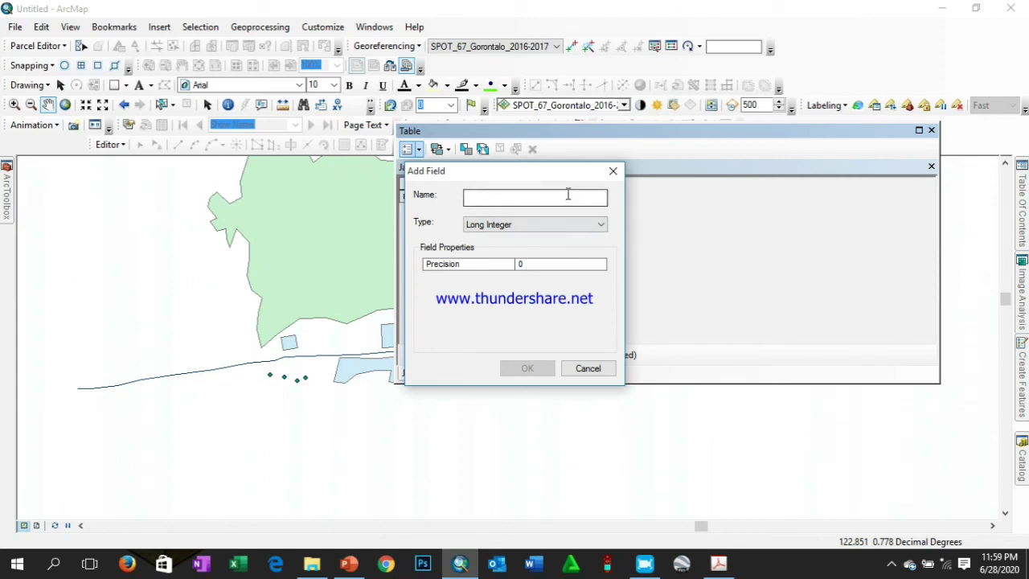
pyautogui.write('Pan')
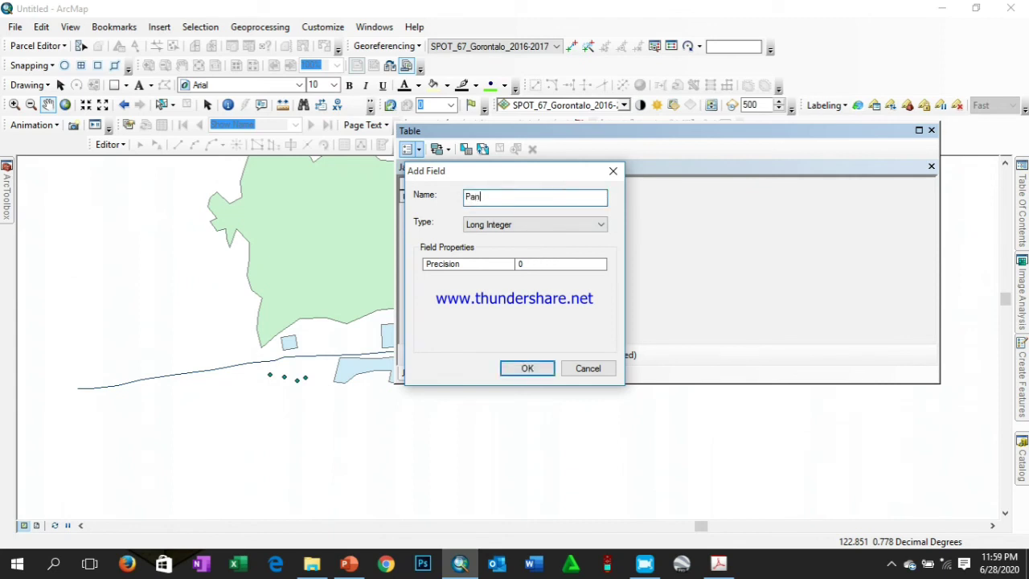
pyautogui.write('jang_Km')
pyautogui.write('Km')
pyautogui.click(532, 368)
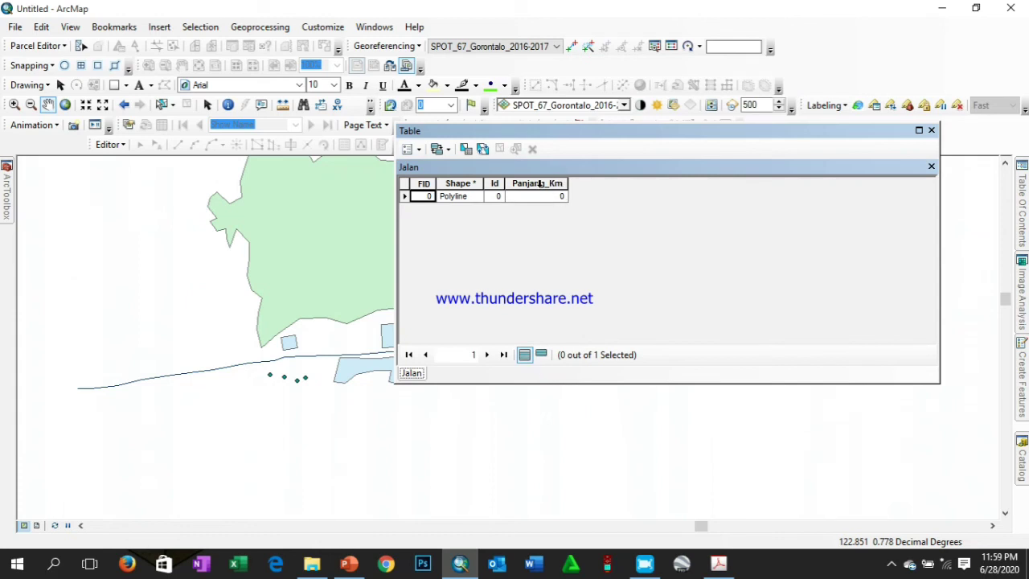
# Calculate the road's length in kilometers into Panjang_Km, using the data source's coordinate system WGS 1984 UTM Zone 51N
pyautogui.moveTo(583, 131); pyautogui.dragTo(727, 96)
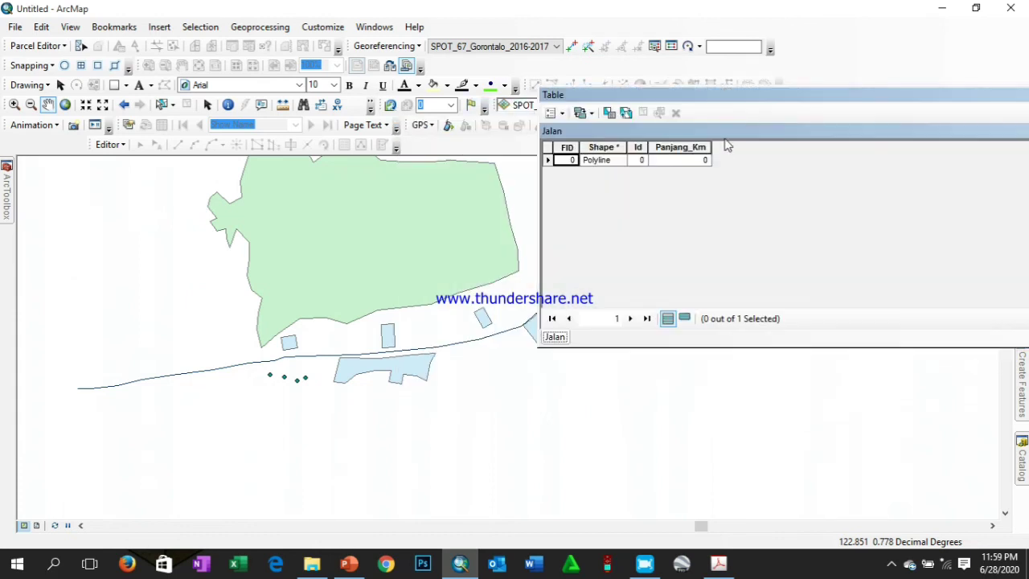
pyautogui.click(698, 148)
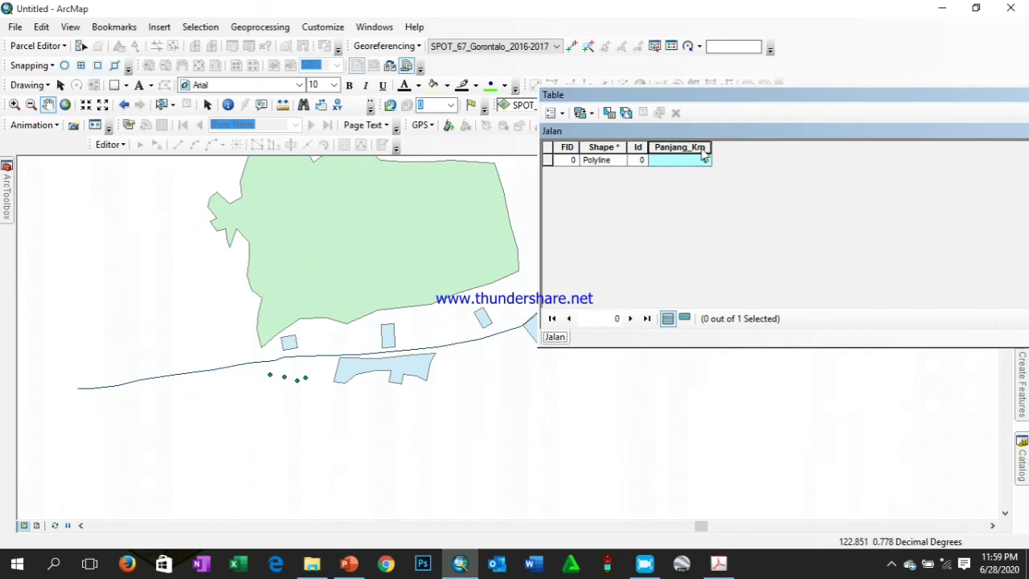
pyautogui.rightClick(704, 154)
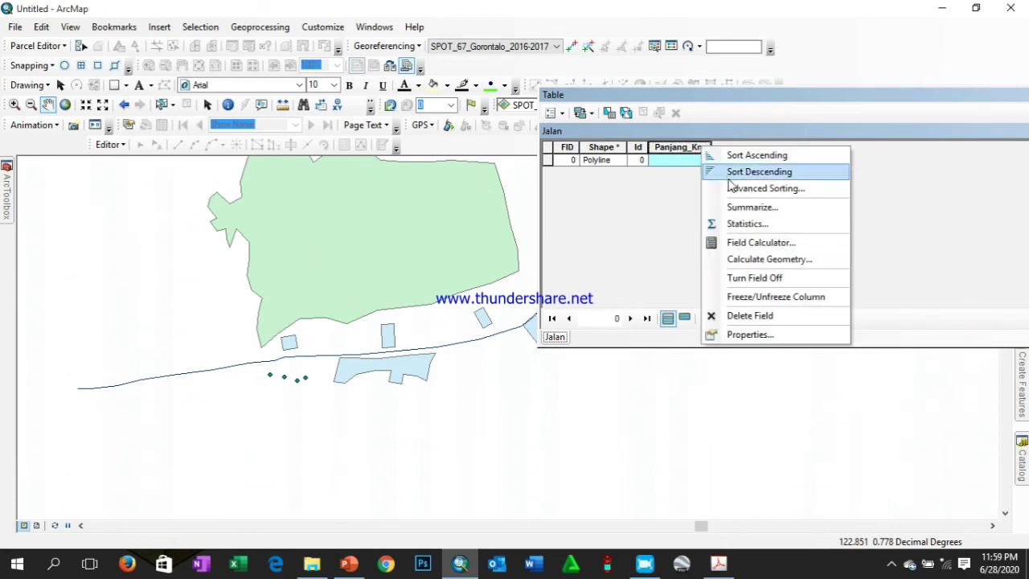
pyautogui.click(758, 261)
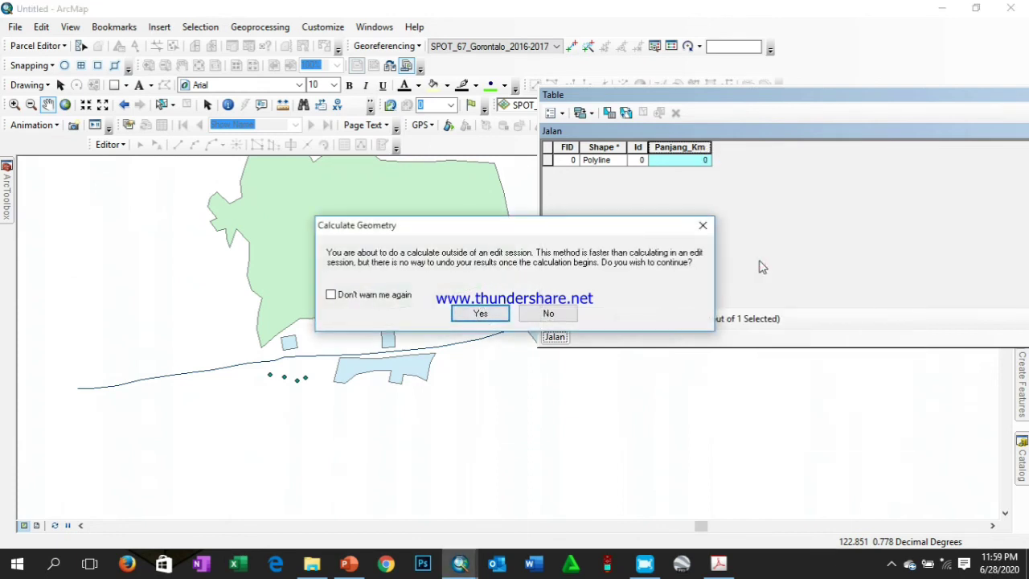
pyautogui.click(481, 313)
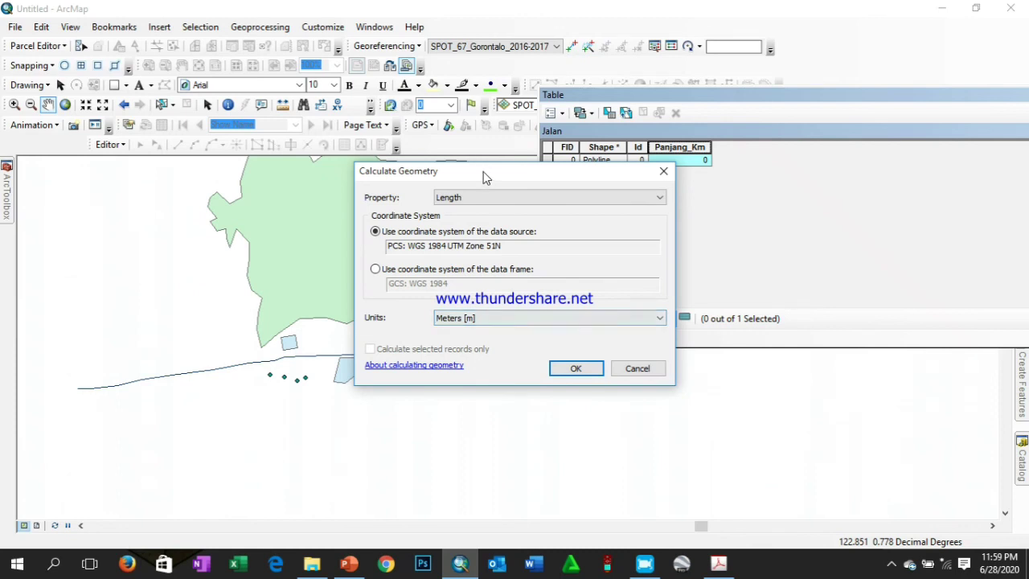
pyautogui.moveTo(483, 171); pyautogui.dragTo(244, 48)
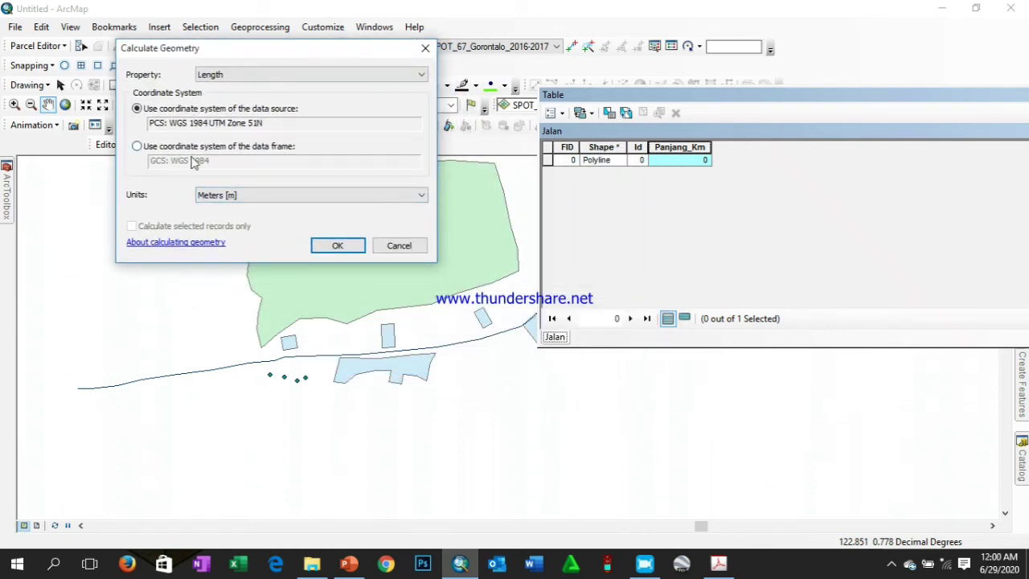
pyautogui.moveTo(267, 54); pyautogui.dragTo(175, 16)
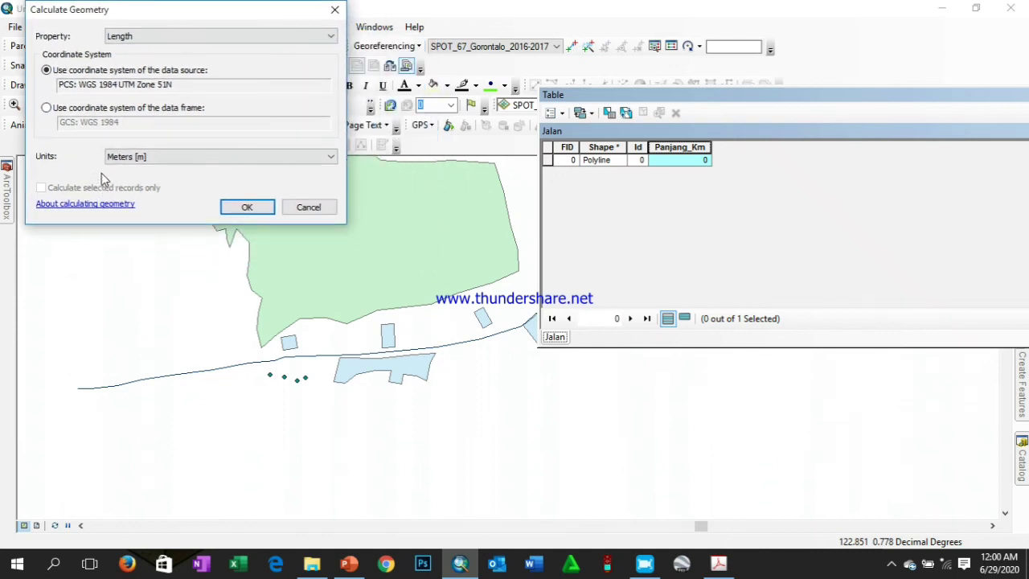
pyautogui.click(178, 161)
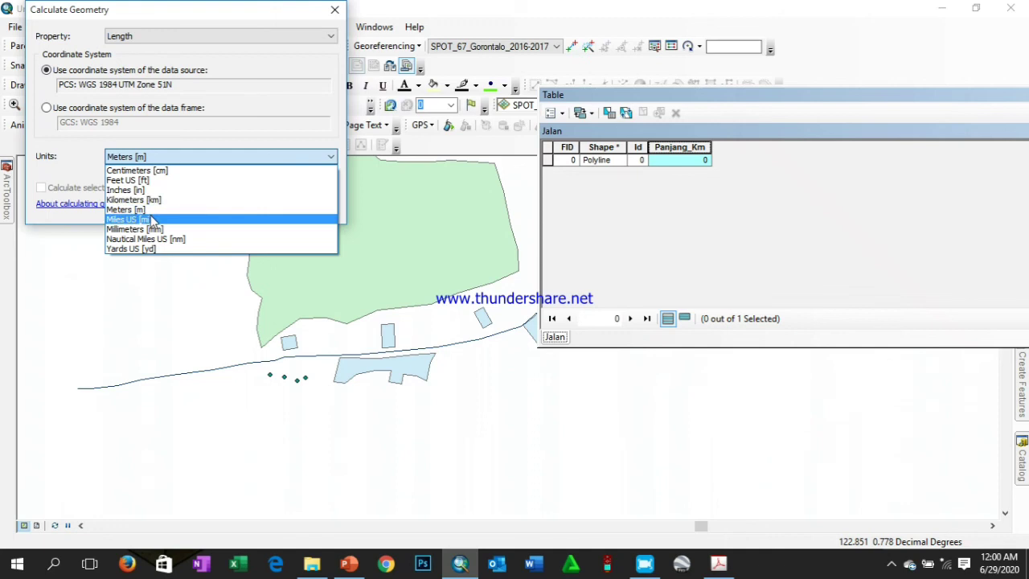
pyautogui.click(156, 207)
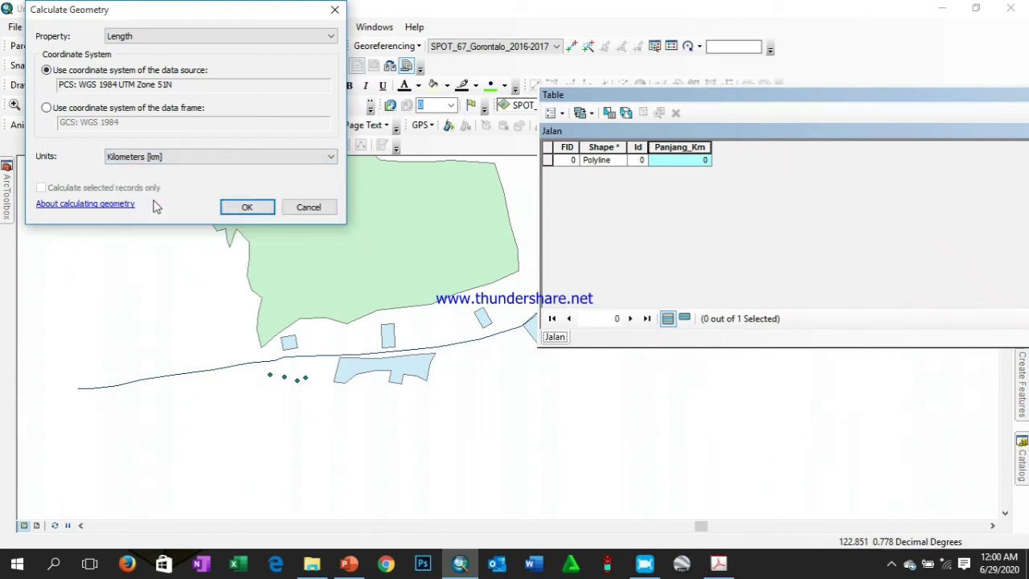
pyautogui.click(232, 211)
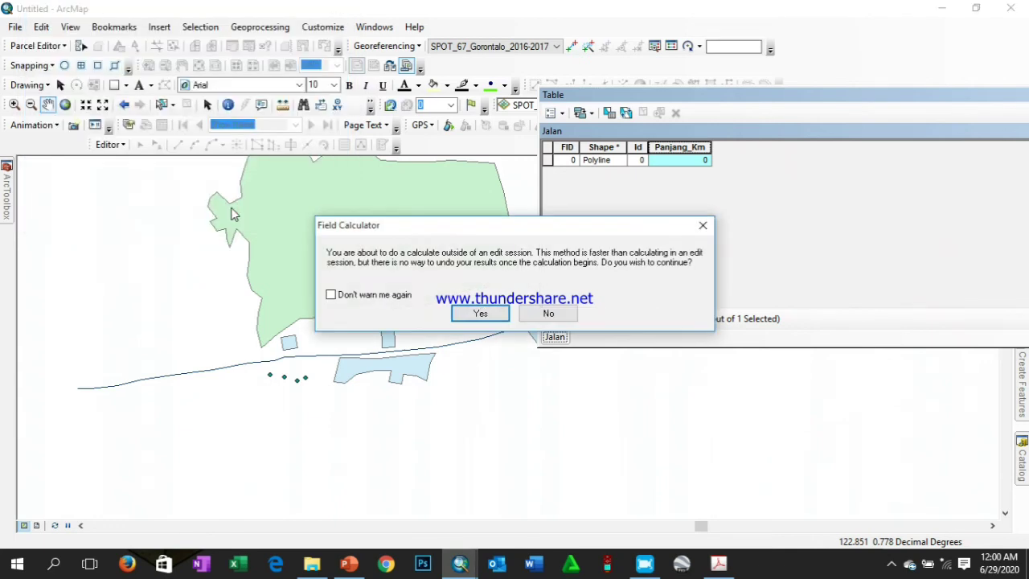
pyautogui.click(482, 314)
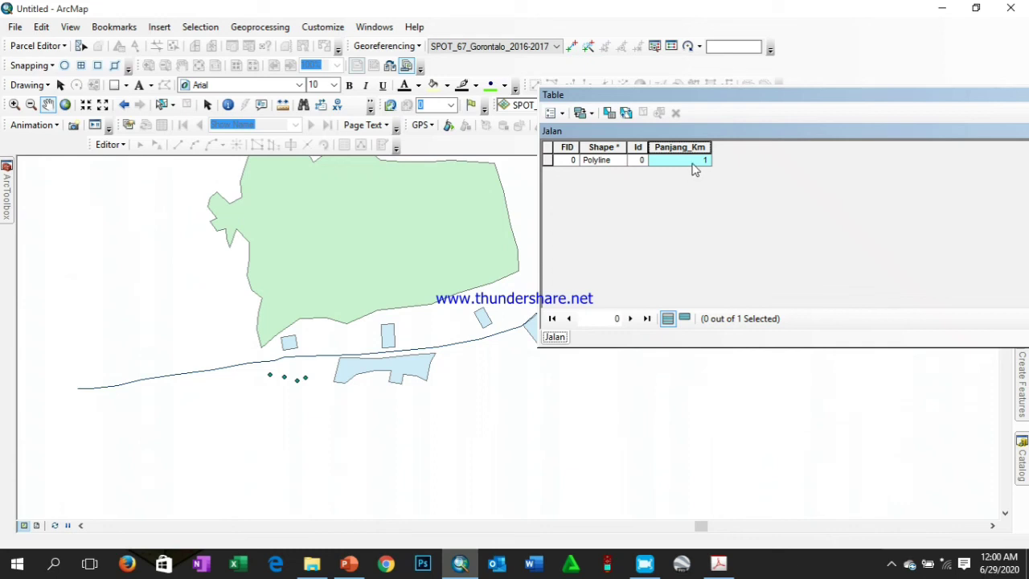
# Compare the Panjang_Km value with the whole road line on the map, close the Jalan attribute table and center the digitized features
pyautogui.moveTo(788, 94); pyautogui.dragTo(354, 181)
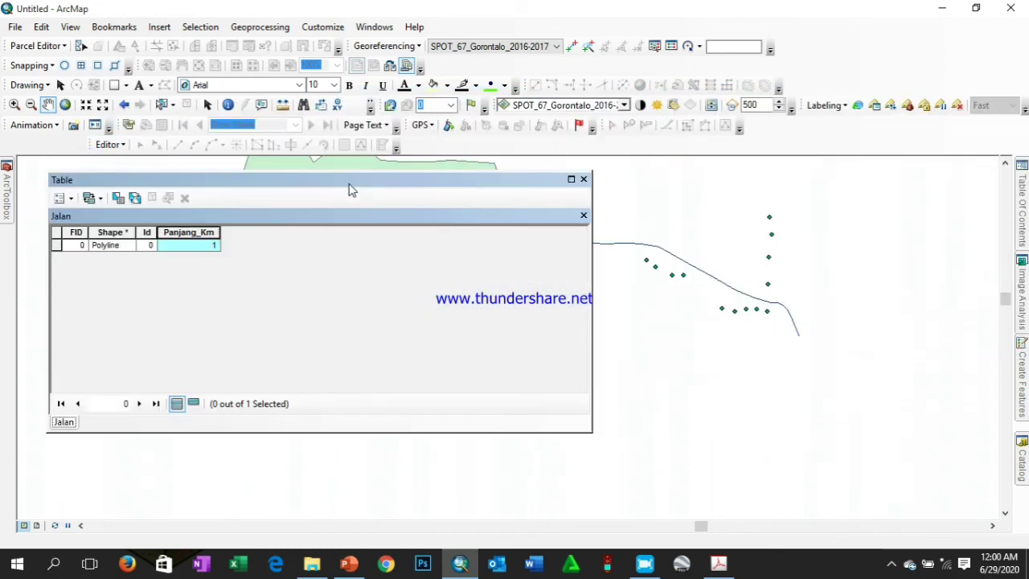
pyautogui.moveTo(721, 119); pyautogui.dragTo(796, 92)
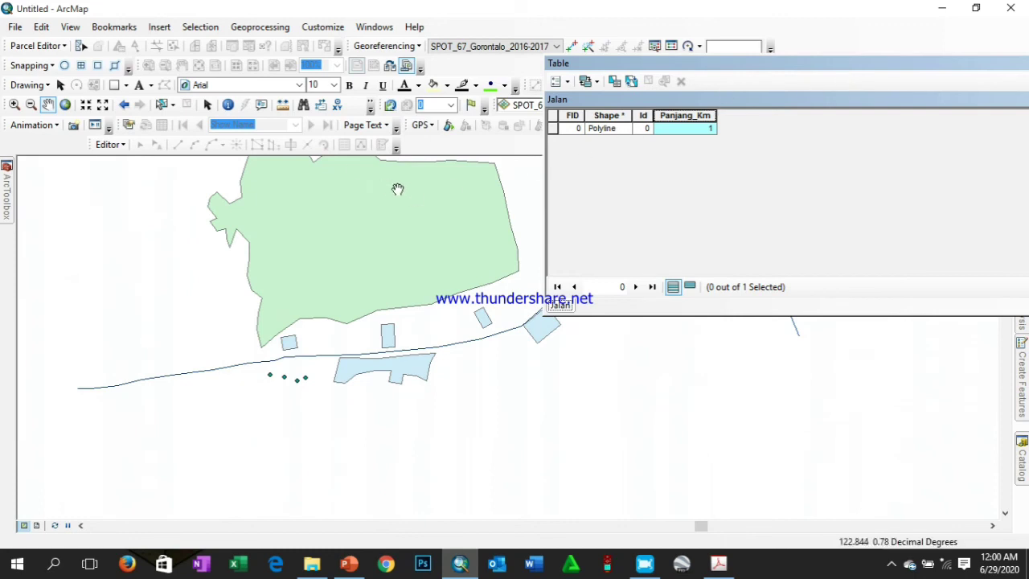
pyautogui.moveTo(424, 196); pyautogui.dragTo(345, 276)
pyautogui.scroll(3, 459, 290)
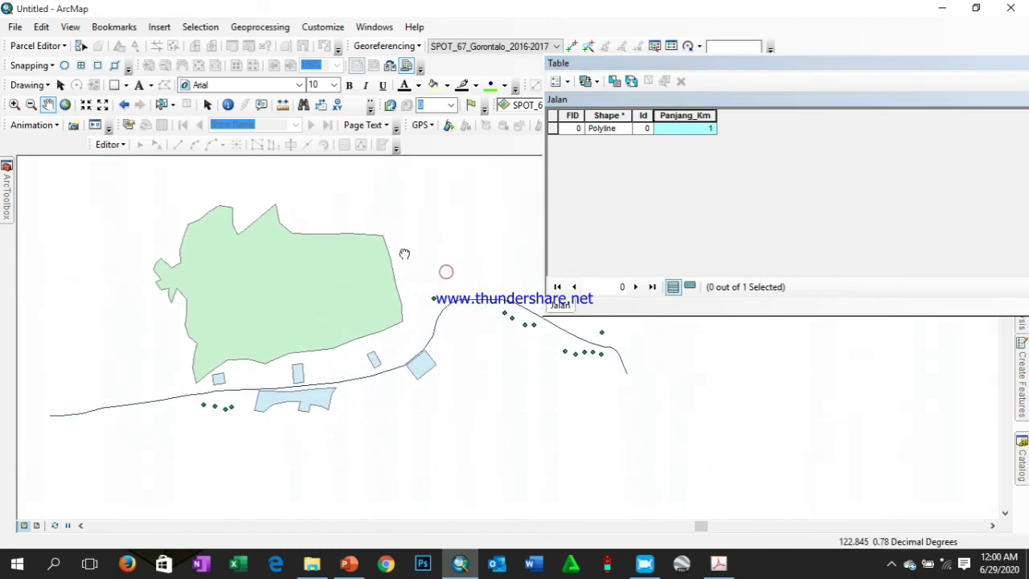
pyautogui.doubleClick(784, 64)
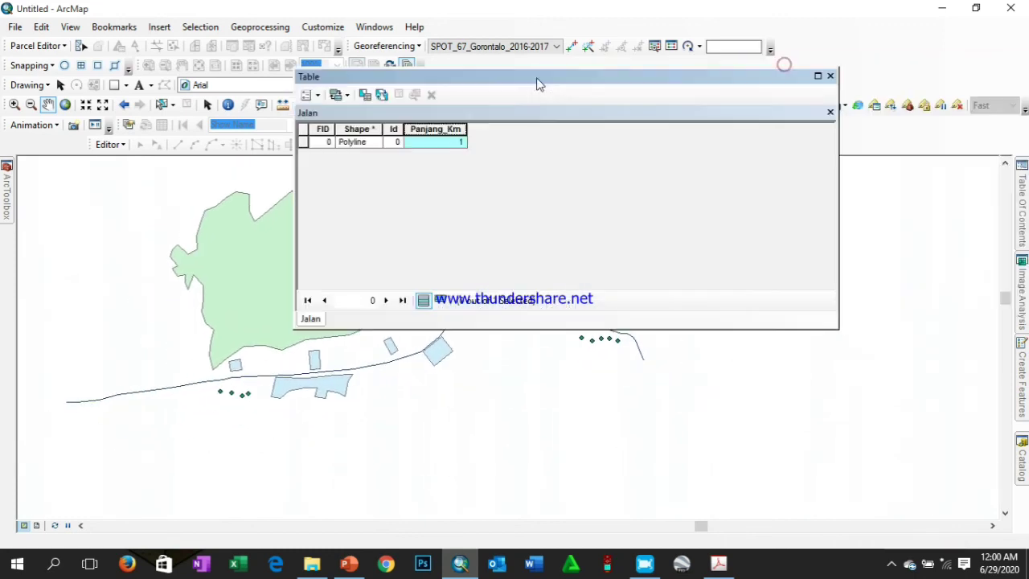
pyautogui.click(828, 76)
pyautogui.moveTo(673, 193); pyautogui.dragTo(678, 232)
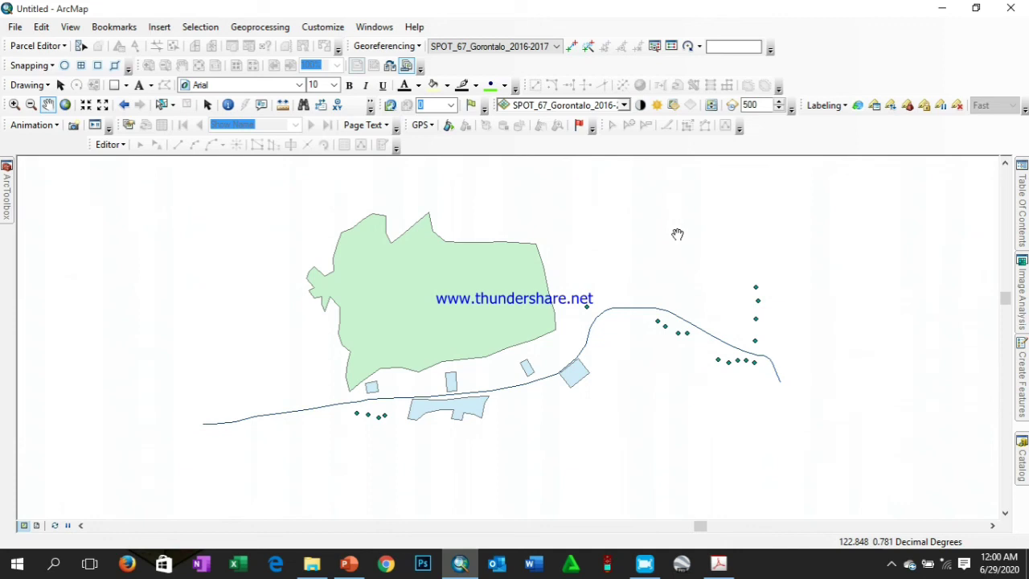
pyautogui.click(891, 563)
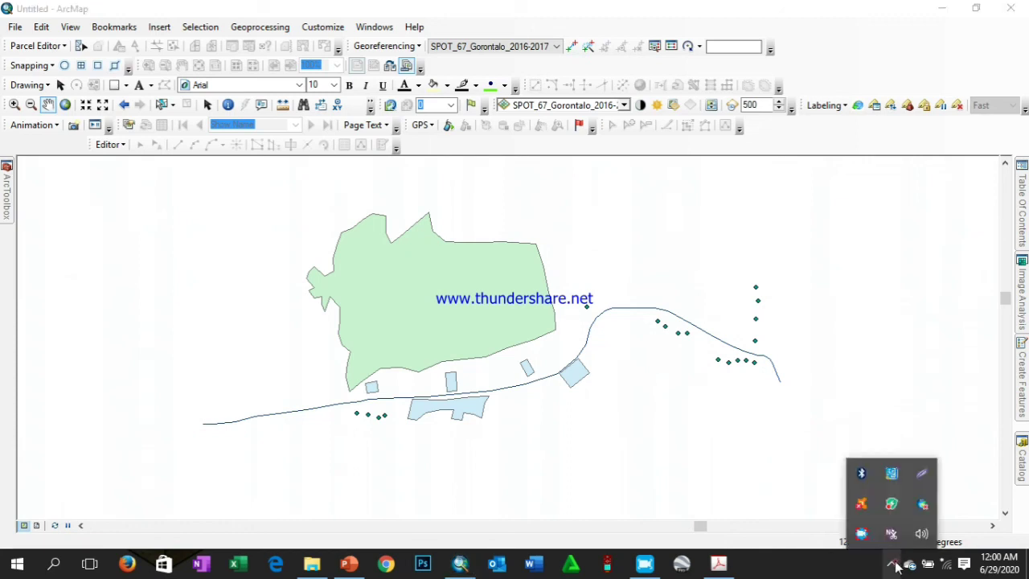